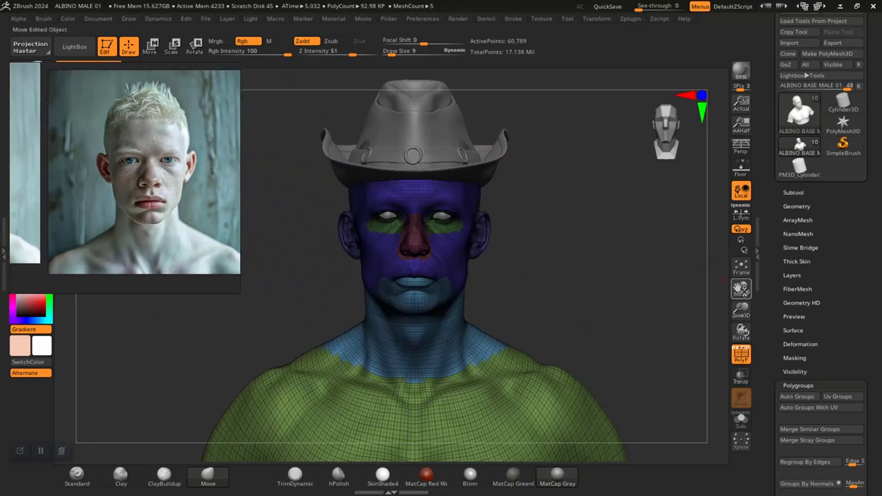
# Step: Merge the bust's polygroups with Auto Groups and regroup the mesh with Auto Groups With UV
pyautogui.click(796, 398)
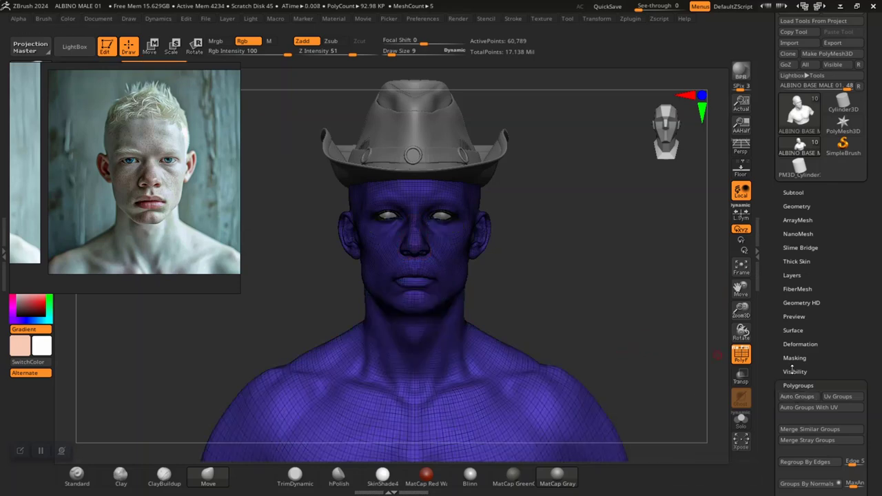
pyautogui.click(804, 408)
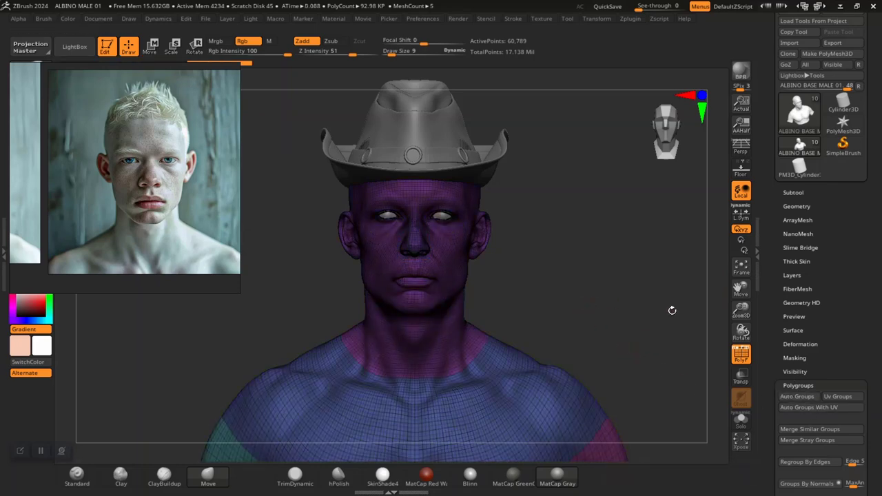
pyautogui.keyDown('alt'); pyautogui.moveTo(563, 266); pyautogui.dragTo(571, 298); pyautogui.keyUp('alt')
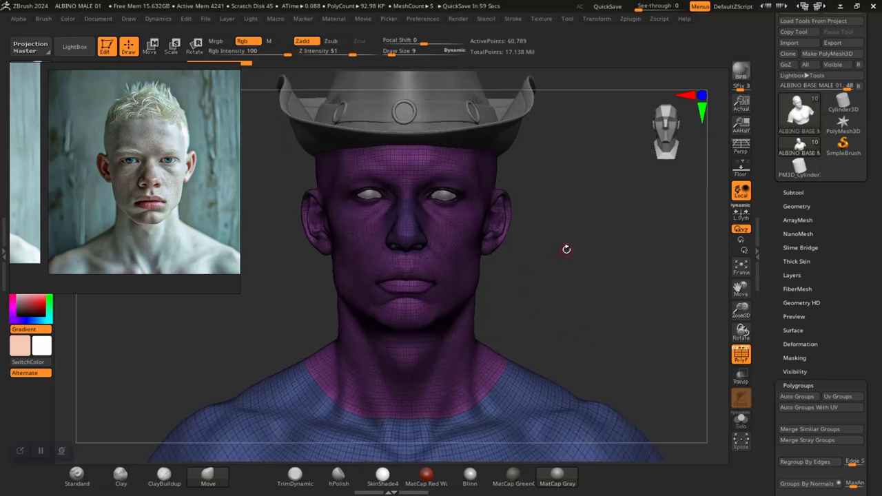
pyautogui.keyDown('ctrl'); pyautogui.moveTo(567, 249); pyautogui.dragTo(534, 256, button='right'); pyautogui.keyUp('ctrl')
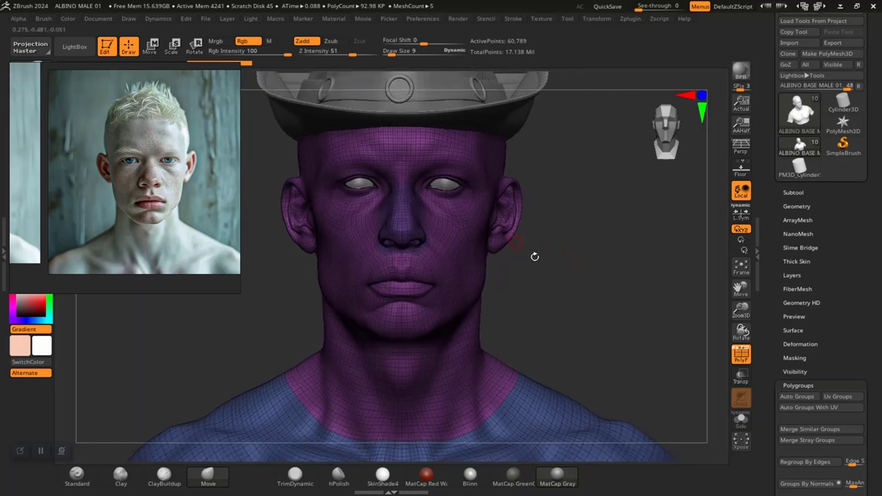
# Step: Isolate the bust in Solo mode and turn off its polygroup wireframe display
pyautogui.click(741, 419)
pyautogui.keyDown('alt'); pyautogui.moveTo(573, 296); pyautogui.dragTo(597, 336); pyautogui.keyUp('alt')
pyautogui.hotkey('shift', 'f')
pyautogui.keyDown('ctrl'); pyautogui.moveTo(597, 335); pyautogui.dragTo(582, 304, button='right'); pyautogui.keyUp('ctrl')
pyautogui.keyDown('alt'); pyautogui.moveTo(582, 304); pyautogui.dragTo(616, 334); pyautogui.keyUp('alt')
pyautogui.moveTo(616, 333)
pyautogui.mouseDown(button='right')
pyautogui.moveTo(640, 326)
pyautogui.moveTo(587, 344)
pyautogui.moveTo(572, 331)
pyautogui.moveTo(653, 326)
pyautogui.moveTo(611, 338)
pyautogui.moveTo(606, 309)
pyautogui.moveTo(583, 272)
pyautogui.moveTo(595, 279)
pyautogui.moveTo(567, 310)
pyautogui.moveTo(551, 304)
pyautogui.moveTo(597, 319)
pyautogui.moveTo(605, 289)
pyautogui.moveTo(595, 305)
pyautogui.moveTo(610, 345)
pyautogui.mouseUp(button='right')
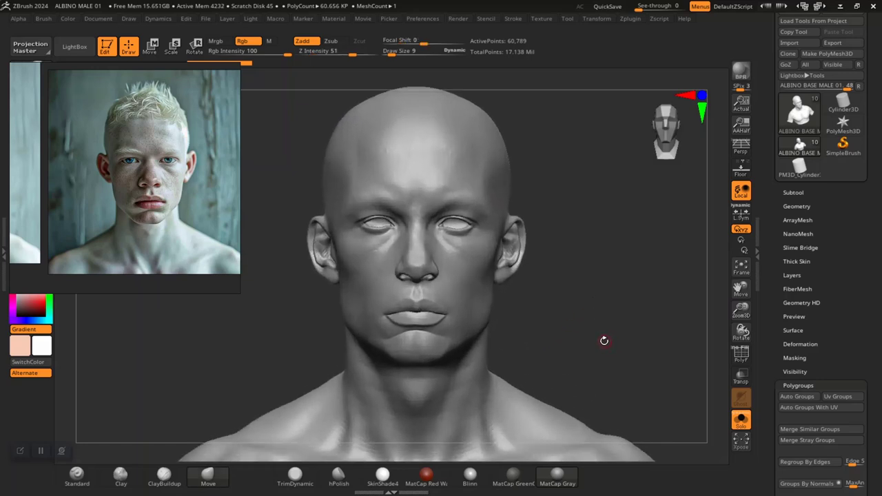
pyautogui.moveTo(606, 328)
pyautogui.keyDown('ctrl'); pyautogui.mouseDown(button='right')
pyautogui.moveTo(628, 368)
pyautogui.moveTo(594, 319)
pyautogui.moveTo(587, 325)
pyautogui.moveTo(626, 315)
pyautogui.moveTo(641, 331)
pyautogui.moveTo(625, 323)
pyautogui.moveTo(623, 335)
pyautogui.moveTo(632, 338)
pyautogui.moveTo(625, 326)
pyautogui.mouseUp(button='right'); pyautogui.keyUp('ctrl')
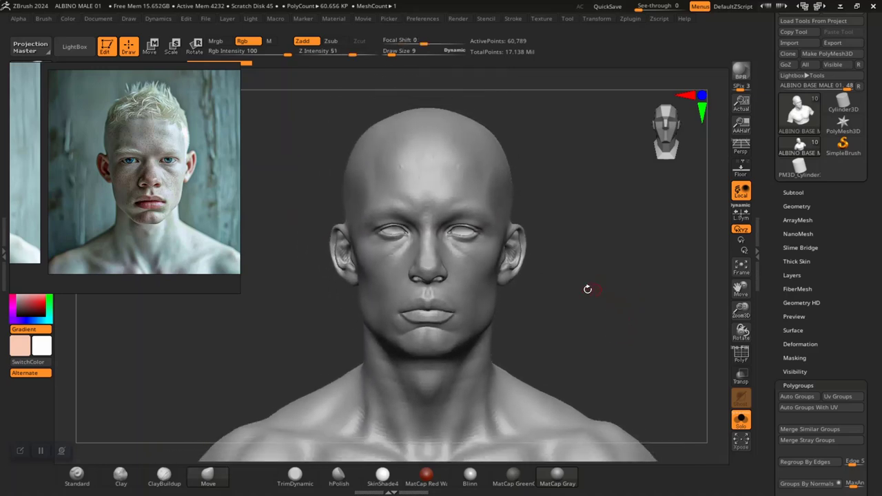
pyautogui.moveTo(587, 290)
pyautogui.mouseDown(button='right')
pyautogui.moveTo(551, 275)
pyautogui.moveTo(592, 278)
pyautogui.moveTo(564, 235)
pyautogui.mouseUp(button='right')
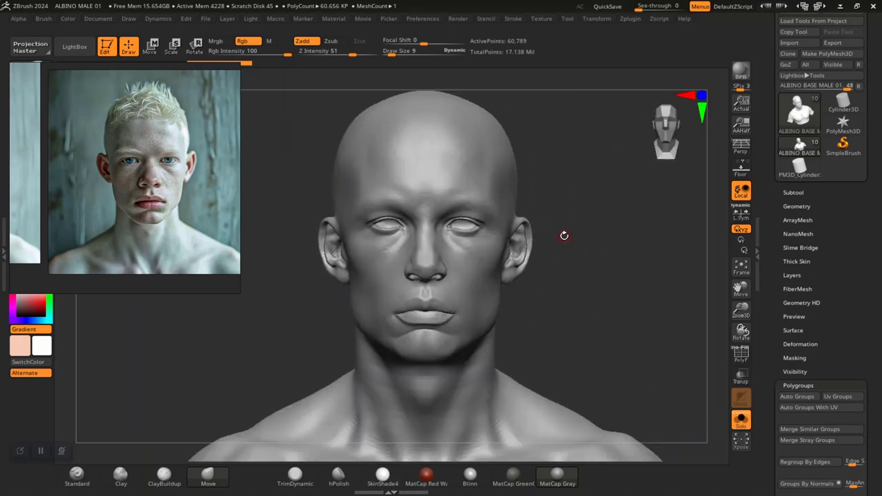
# Step: Try reshaping the side of the skull from above with the Move brush at a draw size of about 104, and undo it
pyautogui.press('space')
pyautogui.moveTo(570, 225); pyautogui.dragTo(588, 224)
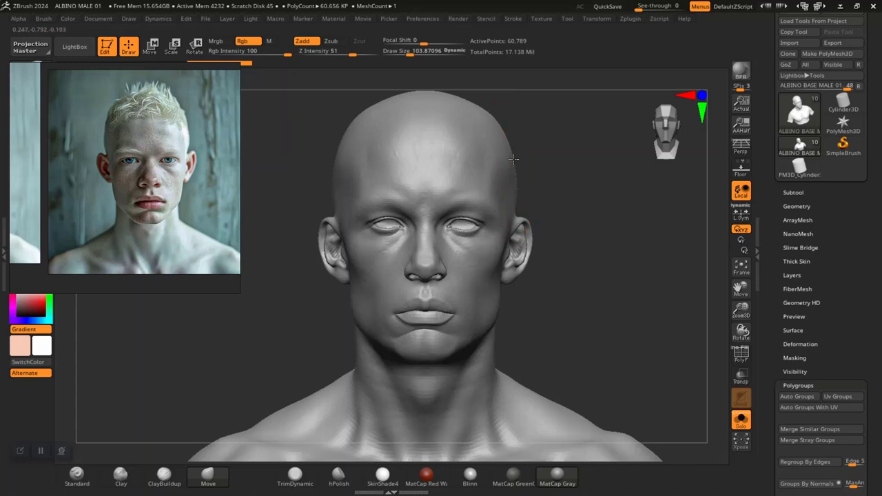
pyautogui.moveTo(583, 219); pyautogui.dragTo(532, 228)
pyautogui.press('b')
pyautogui.press('m')
pyautogui.press('v')
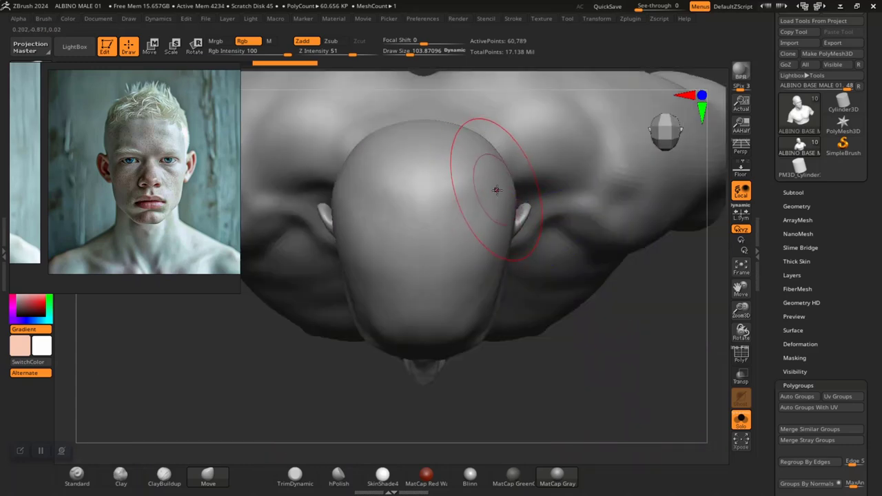
pyautogui.press('ctrl')
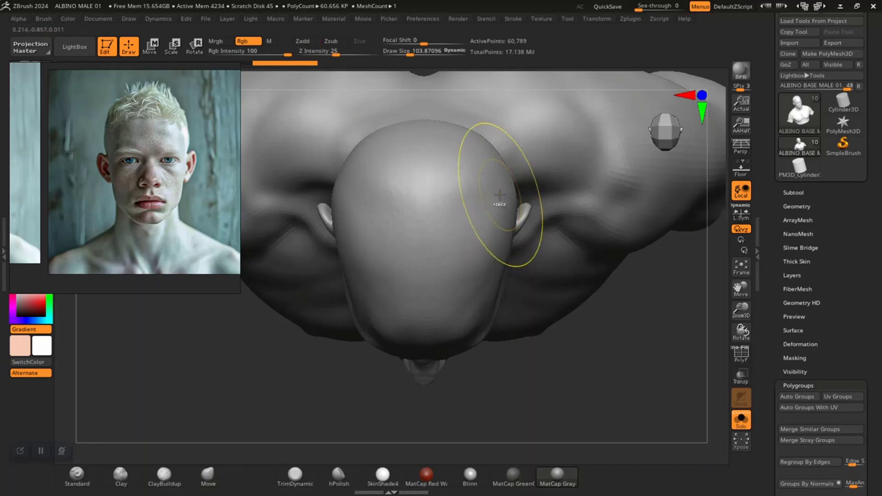
pyautogui.hotkey('ctrl', 'z')
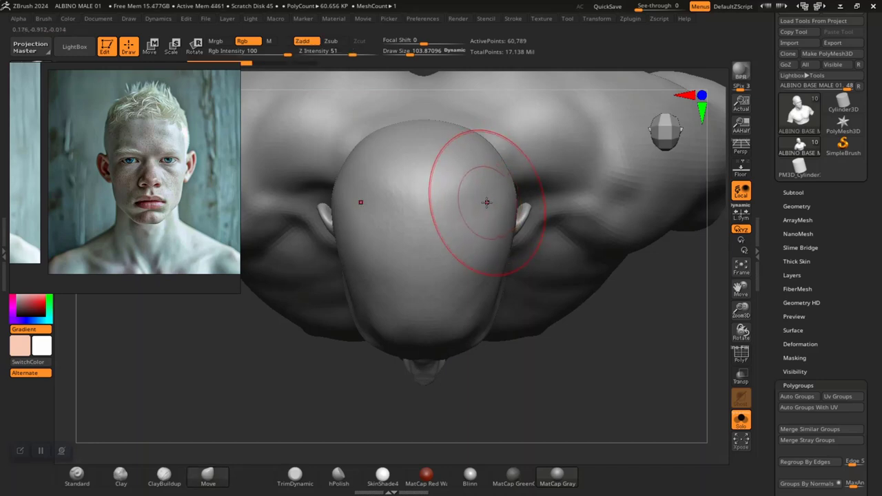
# Step: Show the hat to compare it with the head from the front, and isolate the bust again
pyautogui.moveTo(644, 389); pyautogui.dragTo(616, 269)
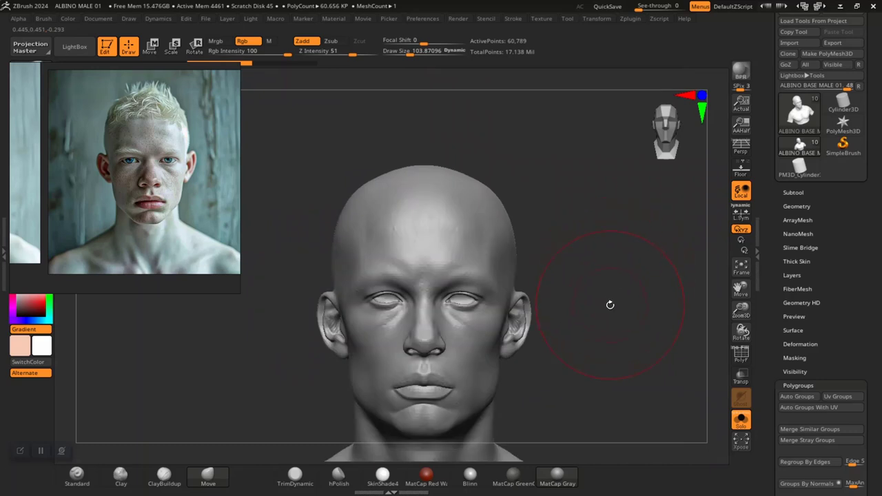
pyautogui.keyDown('alt'); pyautogui.moveTo(610, 305); pyautogui.dragTo(618, 285); pyautogui.keyUp('alt')
pyautogui.click(741, 420)
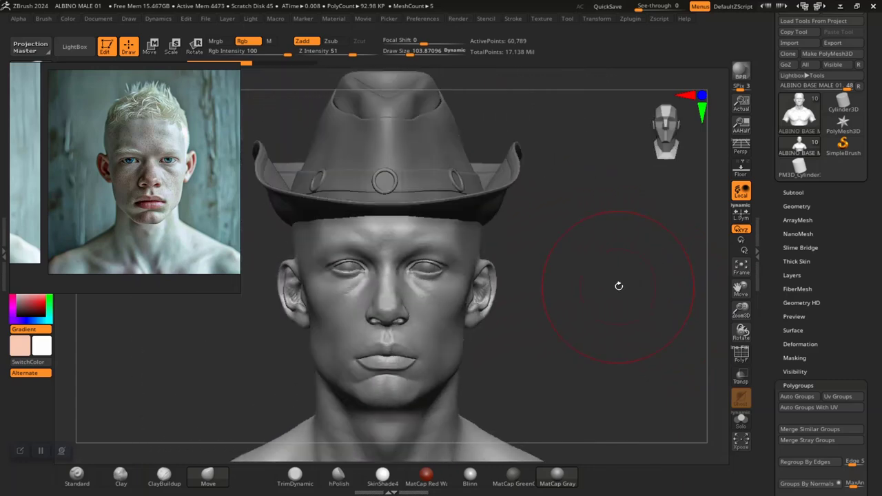
pyautogui.click(740, 419)
# Step: Push the sides of the upper skull slightly inward with the Move brush at a draw size of about 169
pyautogui.press('space')
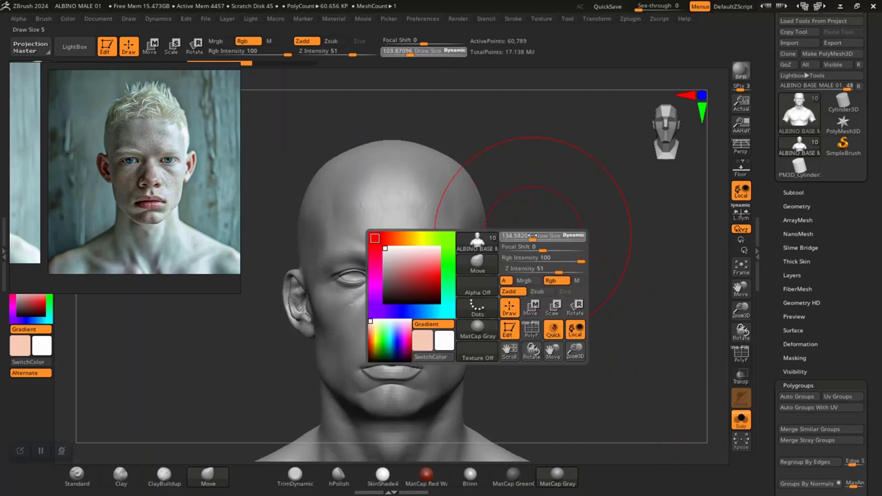
pyautogui.moveTo(547, 200)
pyautogui.mouseDown()
pyautogui.moveTo(475, 204)
pyautogui.moveTo(493, 200)
pyautogui.mouseUp()
pyautogui.press('space')
pyautogui.press('space')
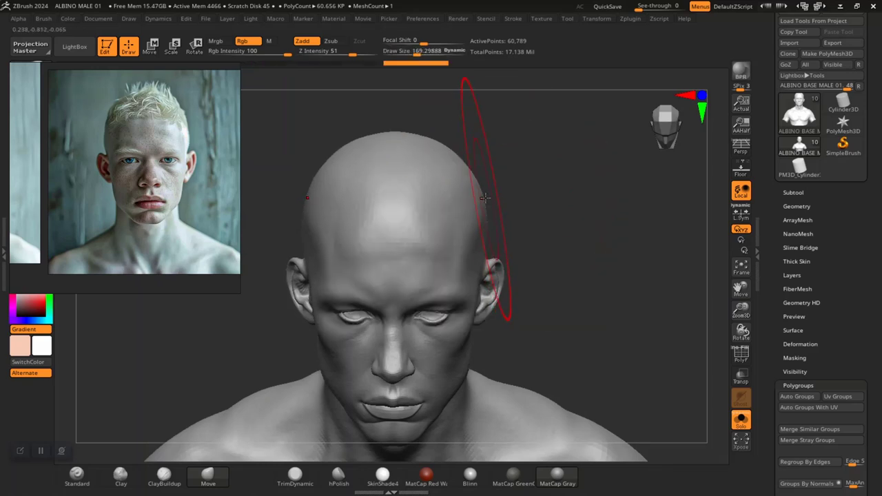
pyautogui.keyDown('shift'); pyautogui.moveTo(490, 193); pyautogui.dragTo(519, 279); pyautogui.keyUp('shift')
pyautogui.keyDown('alt'); pyautogui.moveTo(561, 231); pyautogui.dragTo(565, 255); pyautogui.keyUp('alt')
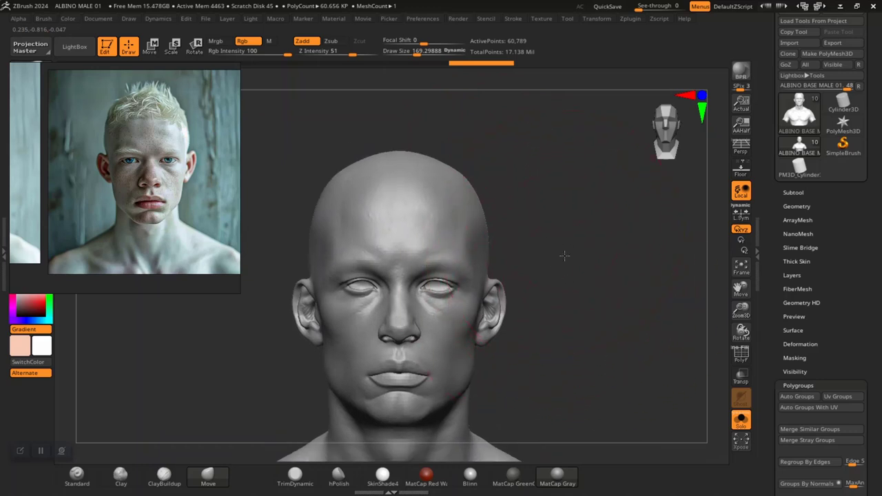
# Step: Check the hat's fit on the reshaped skull with all subtools shown, and return to the isolated bust
pyautogui.click(741, 418)
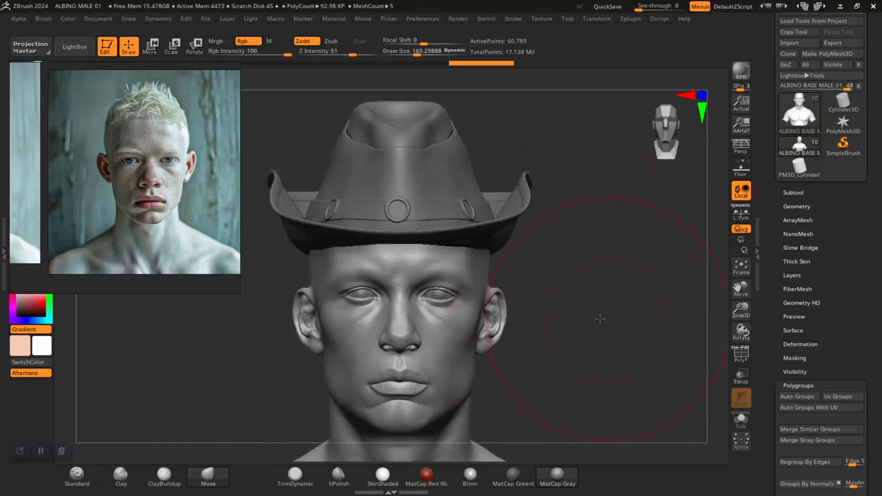
pyautogui.moveTo(597, 315); pyautogui.dragTo(613, 301)
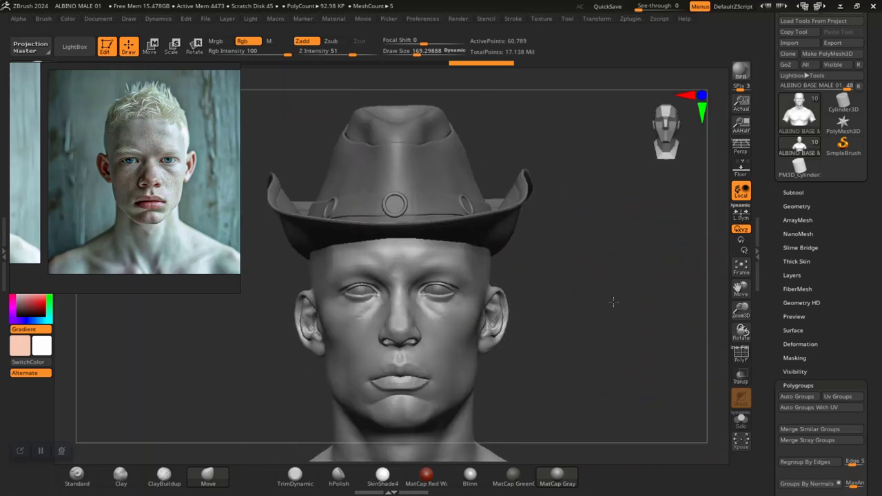
pyautogui.click(741, 418)
pyautogui.moveTo(550, 339)
pyautogui.keyDown('alt'); pyautogui.mouseDown()
pyautogui.moveTo(554, 285)
pyautogui.moveTo(577, 286)
pyautogui.moveTo(579, 275)
pyautogui.moveTo(574, 282)
pyautogui.moveTo(618, 277)
pyautogui.mouseUp(); pyautogui.keyUp('alt')
# Step: Set the draw size to about 73 and compare the head at its lower and higher subdivision levels
pyautogui.press('space')
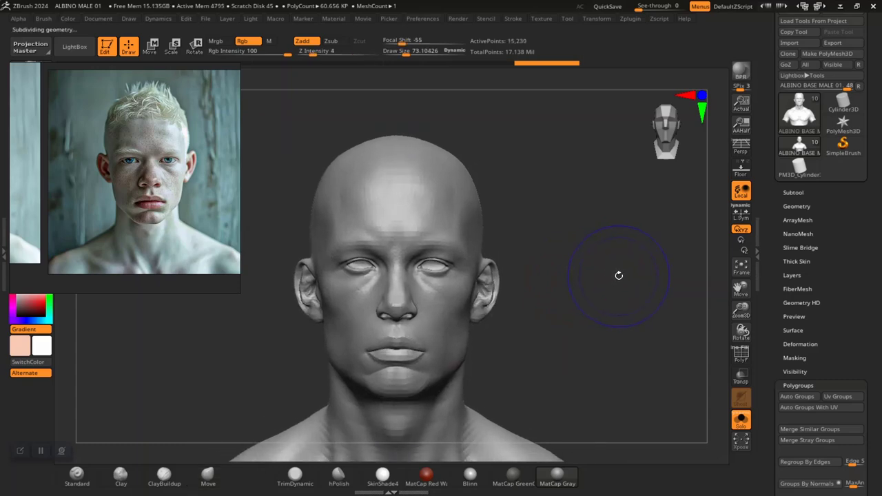
pyautogui.moveTo(593, 282)
pyautogui.keyDown('alt'); pyautogui.mouseDown()
pyautogui.moveTo(612, 299)
pyautogui.moveTo(659, 280)
pyautogui.moveTo(615, 261)
pyautogui.moveTo(610, 299)
pyautogui.moveTo(648, 299)
pyautogui.moveTo(597, 307)
pyautogui.mouseUp(); pyautogui.keyUp('alt')
pyautogui.hotkey('ctrl', 'z')
pyautogui.hotkey('ctrl', 'z')
pyautogui.hotkey('ctrl', 'z')
pyautogui.hotkey('ctrl', 'z')
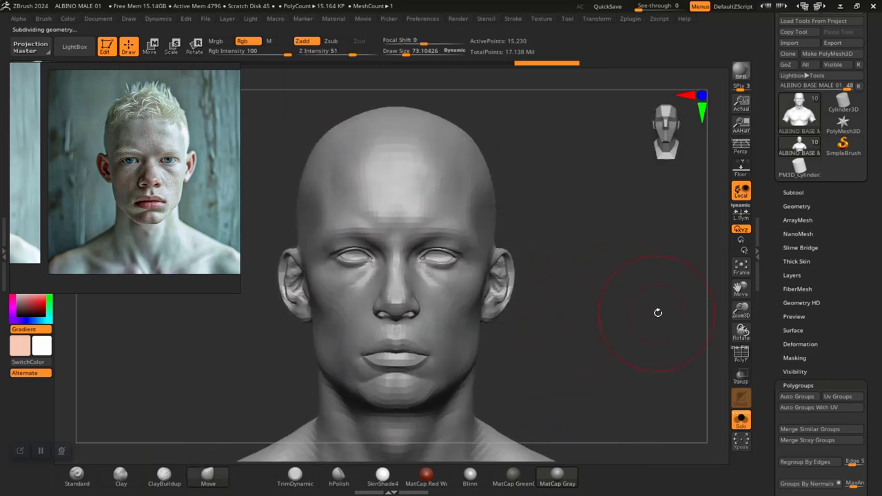
pyautogui.hotkey('ctrl', 'z')
pyautogui.hotkey('ctrl', 'z')
pyautogui.hotkey('ctrl', 'z')
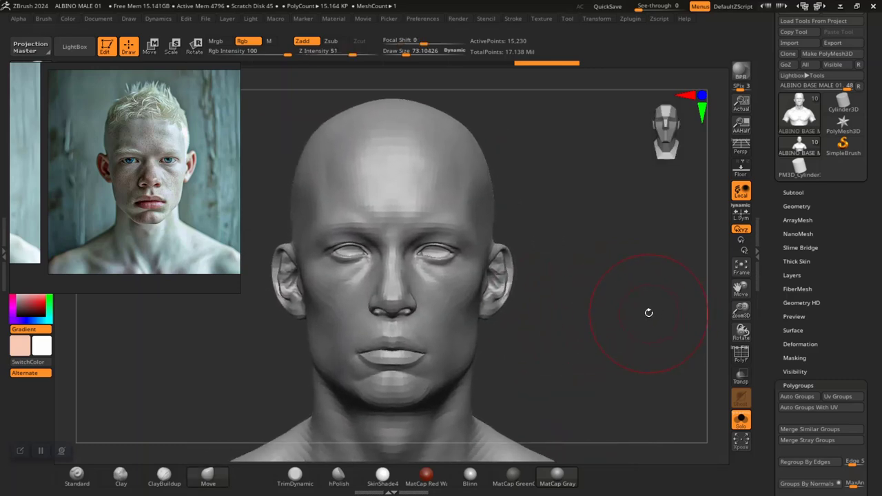
pyautogui.hotkey('ctrl', 'z')
pyautogui.hotkey('ctrl', 'shift', 'z')
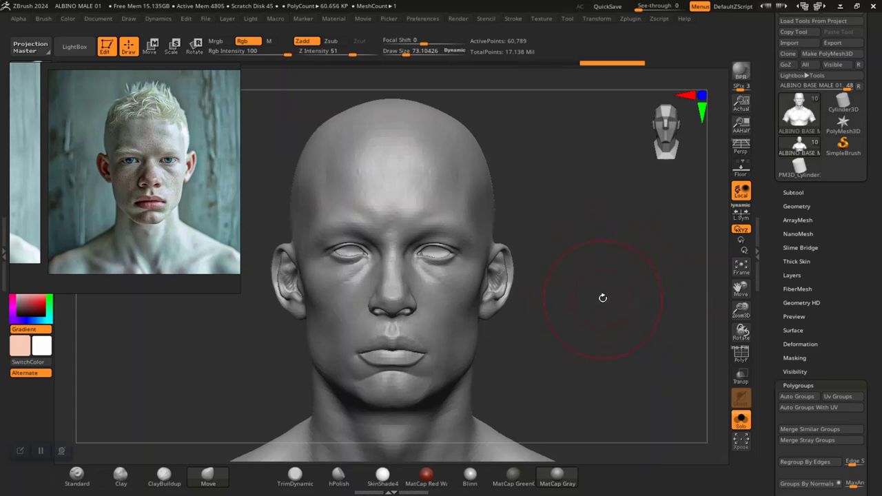
# Step: Turn off Smooth Normals in the mesh export preferences
pyautogui.keyDown('alt'); pyautogui.moveTo(610, 307); pyautogui.dragTo(655, 278); pyautogui.keyUp('alt')
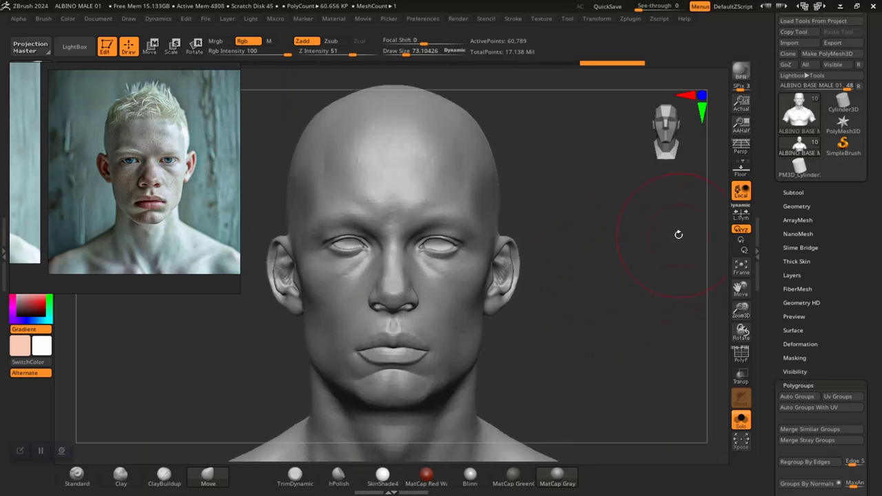
pyautogui.scroll(2, 765, 193)
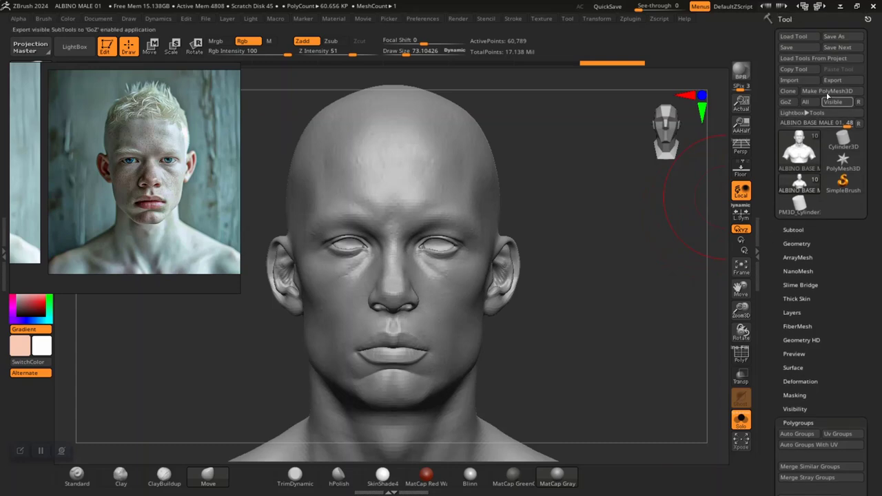
pyautogui.click(833, 81)
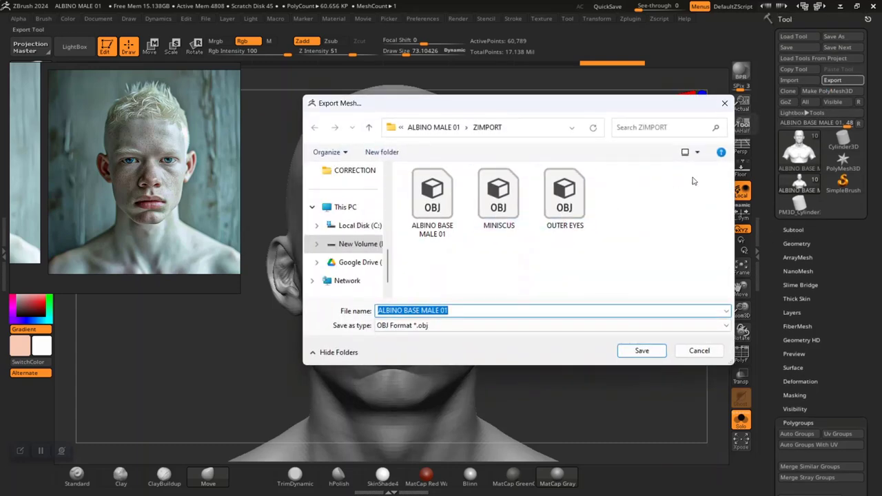
pyautogui.click(725, 104)
pyautogui.click(423, 18)
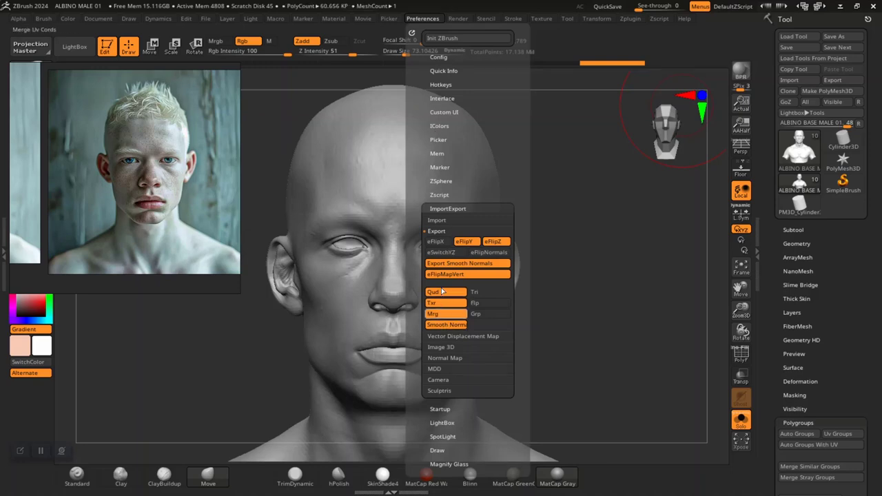
pyautogui.click(447, 326)
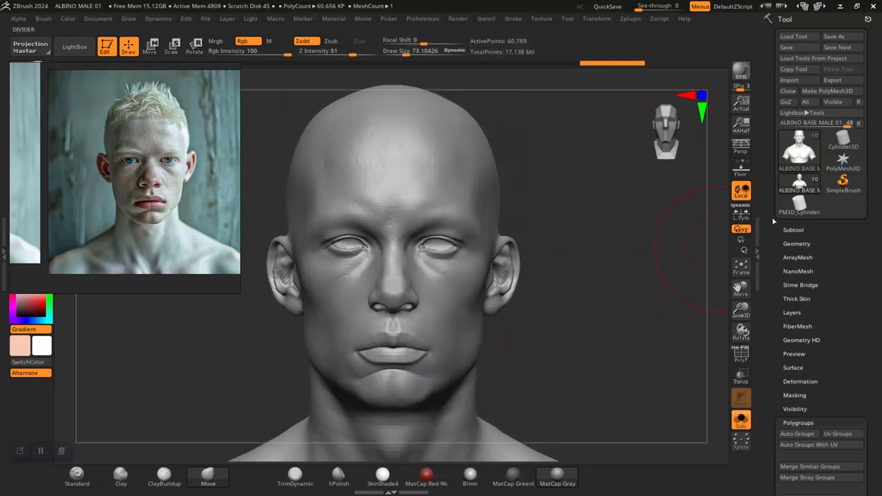
# Step: Export the bust in OBJ format to the ZEXPORT folder as NEW ALBINO BASE MALE 01
pyautogui.click(832, 80)
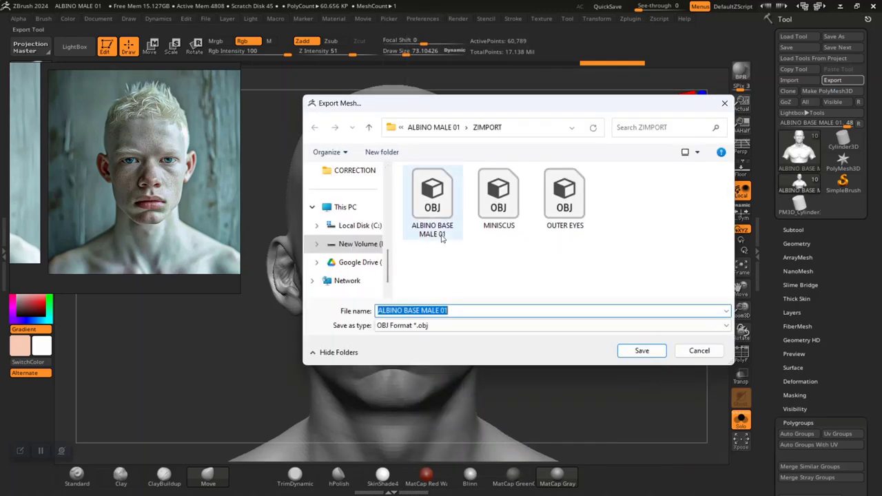
pyautogui.click(433, 127)
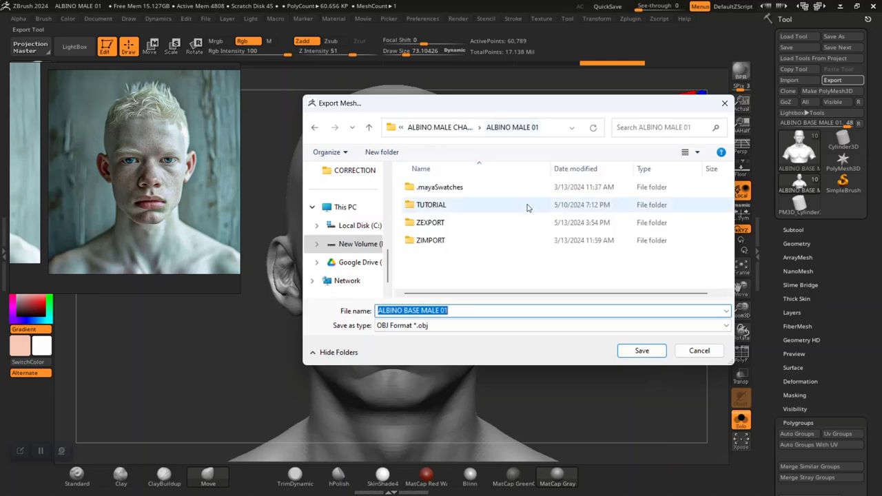
pyautogui.doubleClick(450, 230)
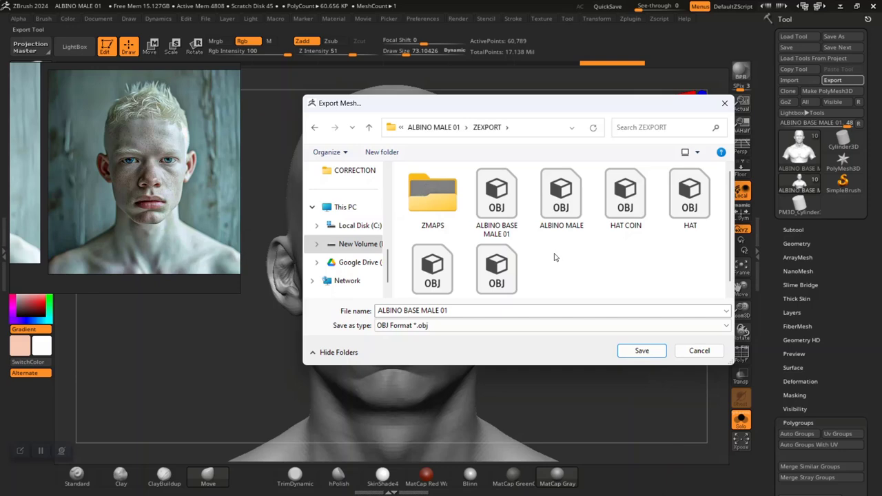
pyautogui.click(377, 311)
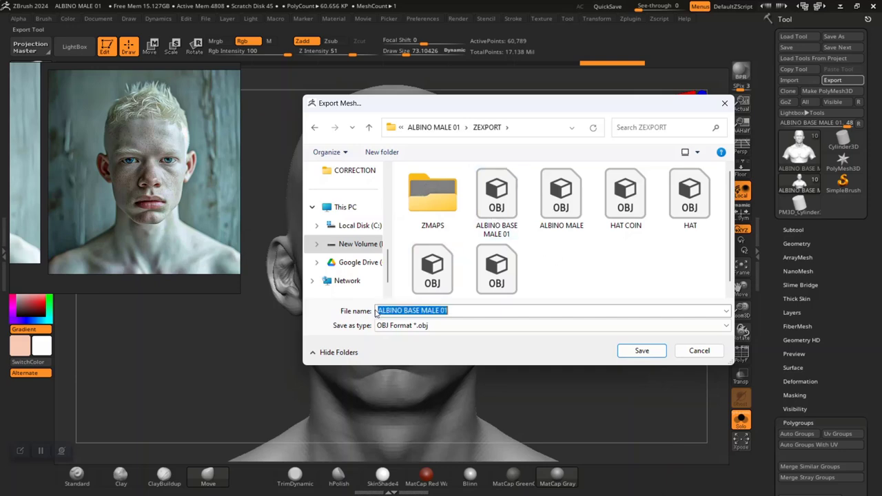
pyautogui.click(445, 311)
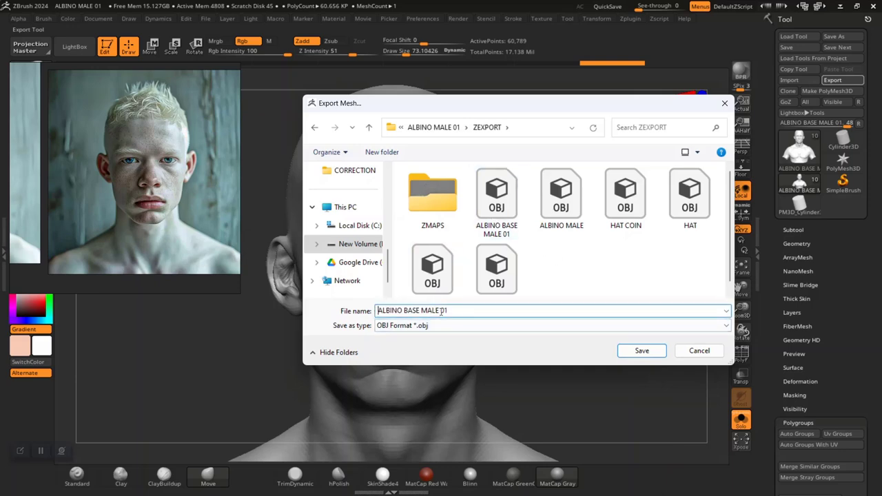
pyautogui.click(381, 311)
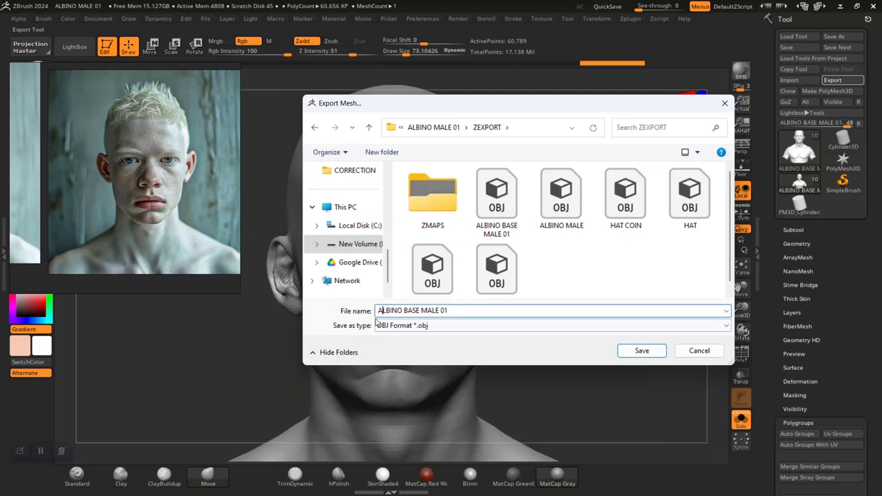
pyautogui.press('Tab')
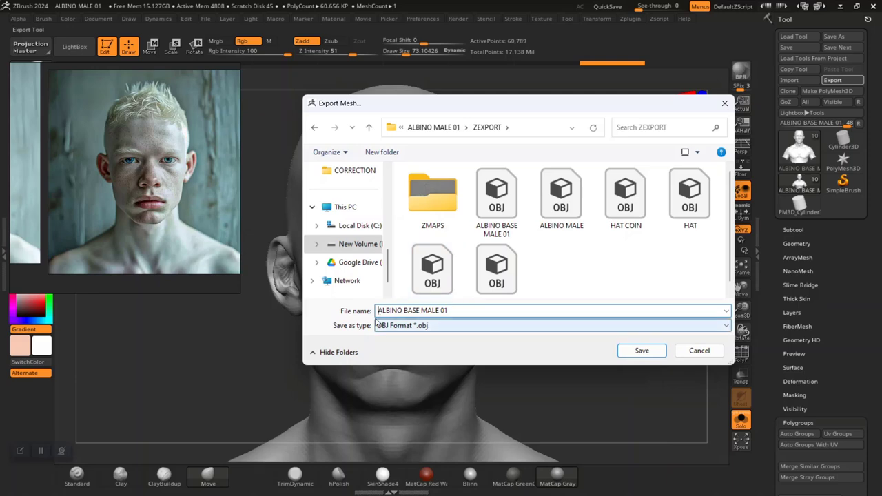
pyautogui.write('NEW')
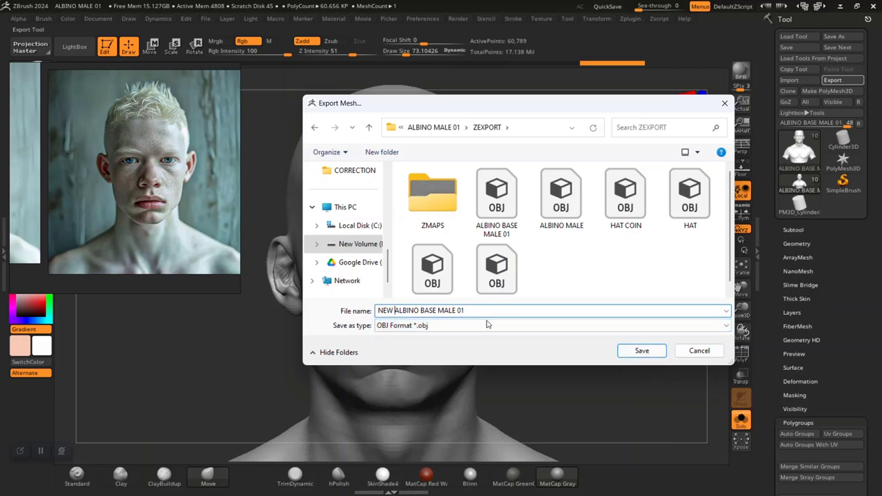
pyautogui.click(631, 353)
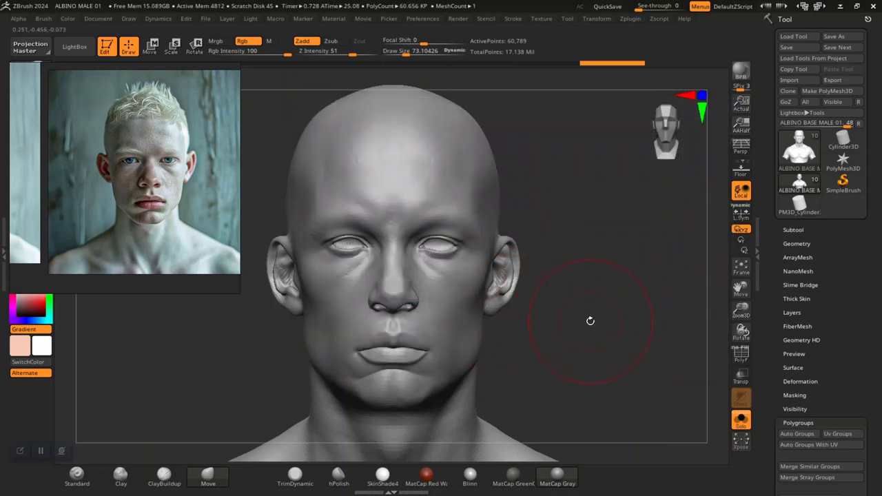
# Step: Duplicate the ALBINO BASE MALE 01 subtool and make the copy the active subtool
pyautogui.moveTo(624, 326)
pyautogui.keyDown('alt'); pyautogui.mouseDown()
pyautogui.moveTo(629, 338)
pyautogui.moveTo(618, 322)
pyautogui.moveTo(619, 329)
pyautogui.mouseUp(); pyautogui.keyUp('alt')
pyautogui.hotkey('ctrl', 'z')
pyautogui.hotkey('ctrl', 'z')
pyautogui.hotkey('ctrl', 'z')
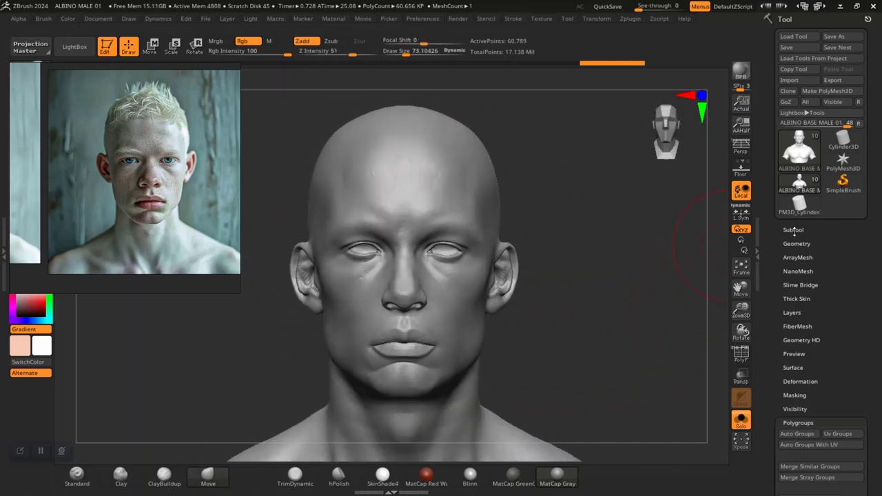
pyautogui.click(793, 230)
pyautogui.moveTo(798, 146)
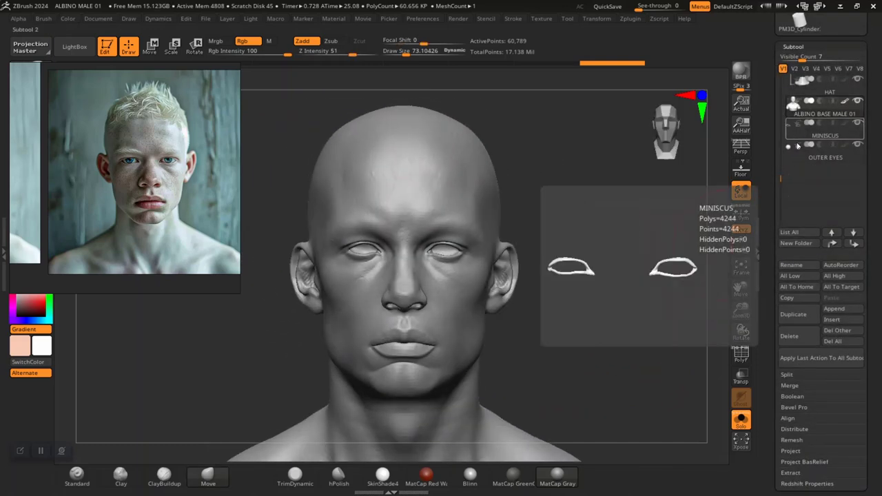
pyautogui.click(799, 316)
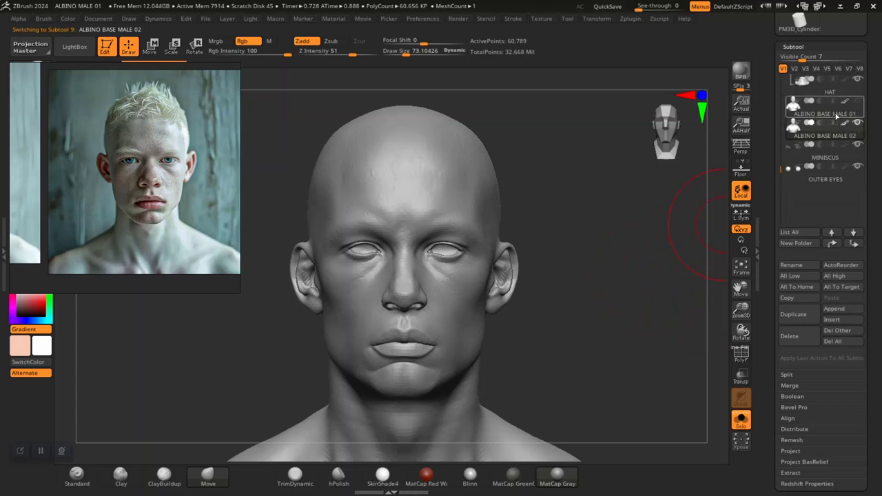
pyautogui.moveTo(826, 137)
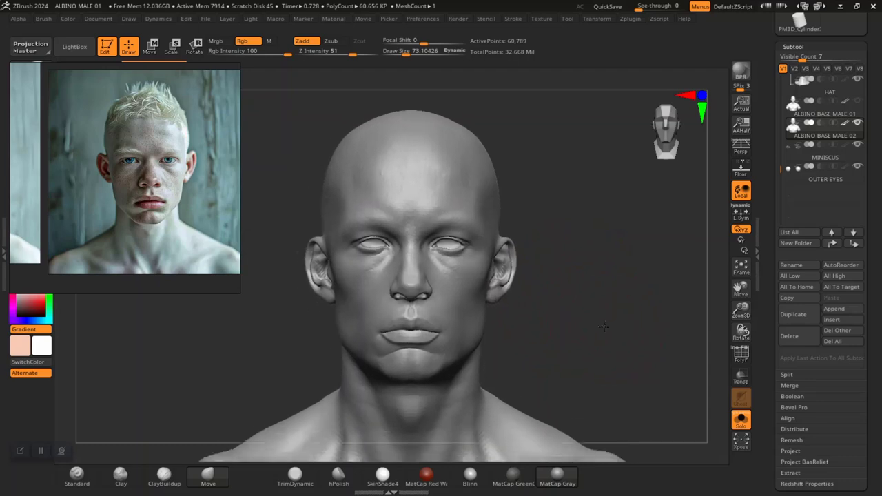
# Step: Check the bust copy's polygroups and wireframe at a lower subdivision, hide the wireframe, and raise the mesh to its highest subdivision level
pyautogui.hotkey('shift', 'f')
pyautogui.moveTo(597, 335); pyautogui.dragTo(585, 301)
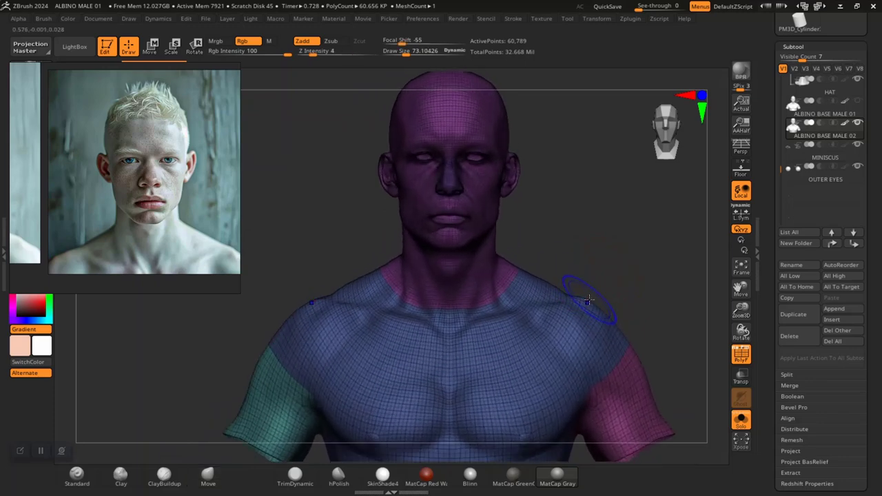
pyautogui.hotkey('shift', 'd')
pyautogui.moveTo(586, 266)
pyautogui.mouseDown()
pyautogui.moveTo(591, 253)
pyautogui.moveTo(594, 260)
pyautogui.mouseUp()
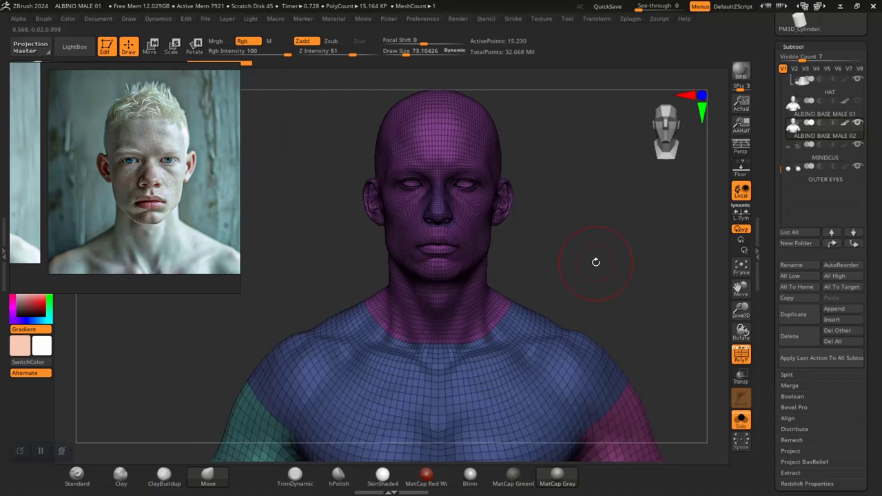
pyautogui.hotkey('shift', 'f')
pyautogui.press('d')
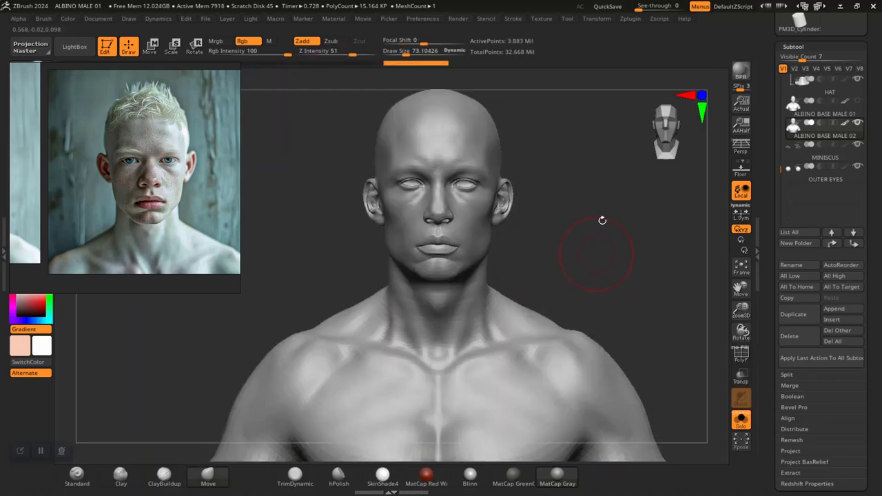
pyautogui.press('d')
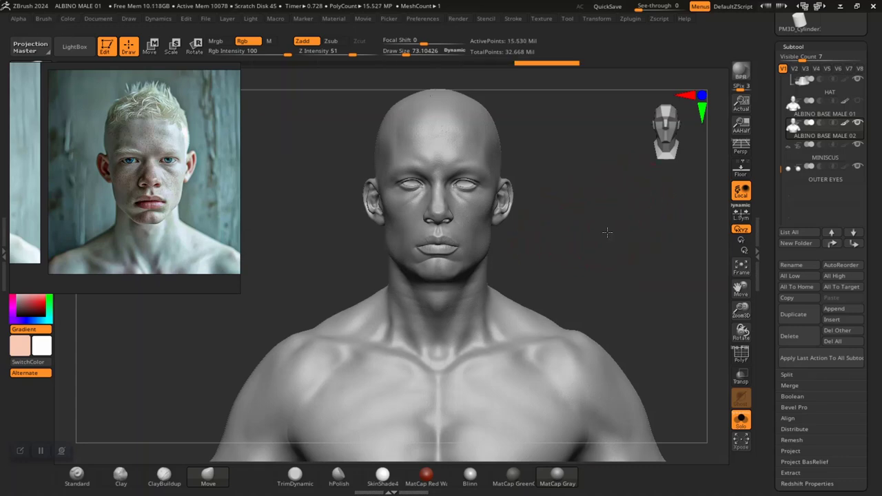
# Step: Open the bust's sculpt layer list and set the draw size to about 21
pyautogui.moveTo(607, 232); pyautogui.dragTo(717, 233)
pyautogui.scroll(-5, 766, 321)
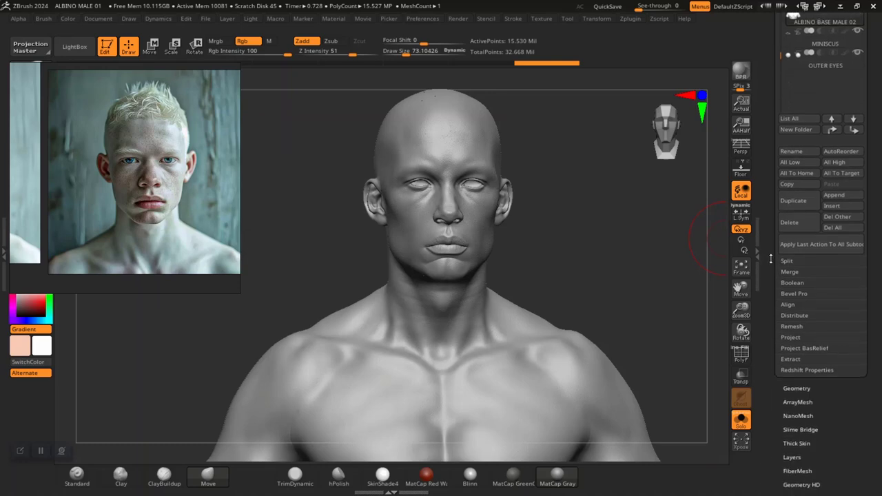
pyautogui.click(791, 388)
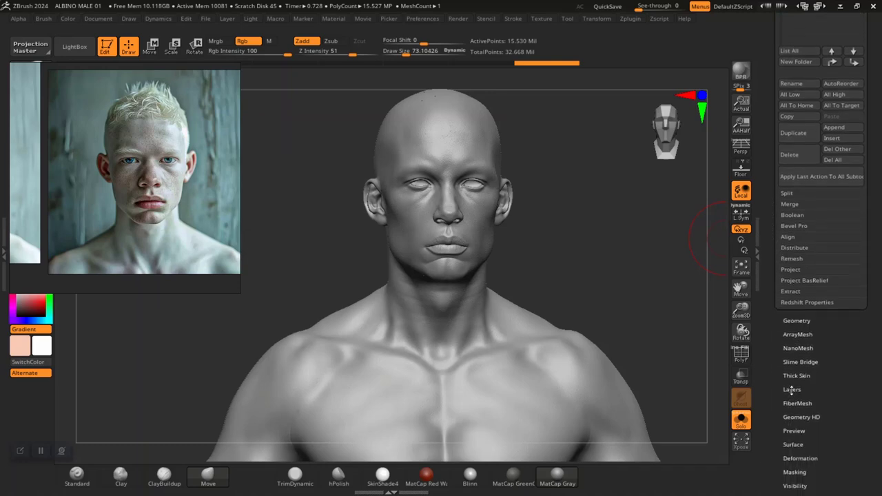
pyautogui.moveTo(584, 249)
pyautogui.keyDown('alt'); pyautogui.mouseDown()
pyautogui.moveTo(619, 354)
pyautogui.moveTo(646, 313)
pyautogui.mouseUp(); pyautogui.keyUp('alt')
pyautogui.press('space')
pyautogui.moveTo(647, 313)
pyautogui.mouseDown()
pyautogui.moveTo(635, 314)
pyautogui.moveTo(660, 304)
pyautogui.mouseUp()
pyautogui.keyDown('alt'); pyautogui.moveTo(674, 275); pyautogui.dragTo(738, 230); pyautogui.keyUp('alt')
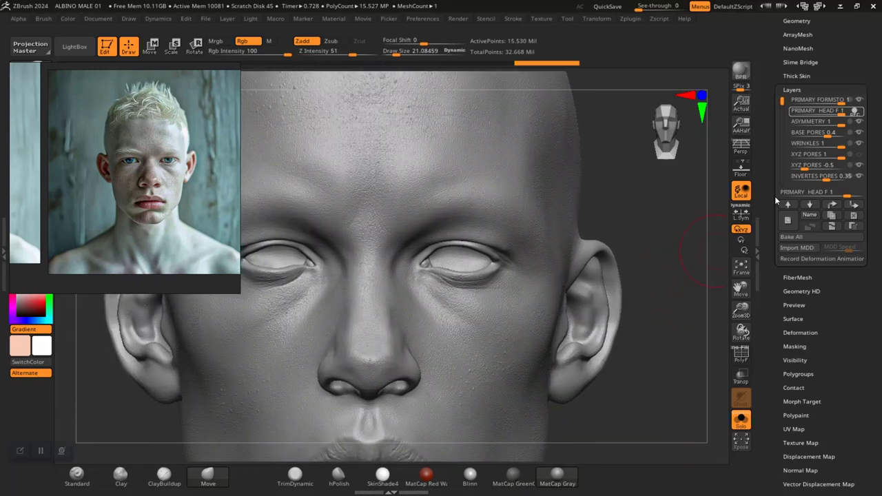
# Step: Compare the skin detail around the eyes and forehead with the first XYZ PORES layer shown and hidden
pyautogui.moveTo(675, 233); pyautogui.dragTo(676, 230)
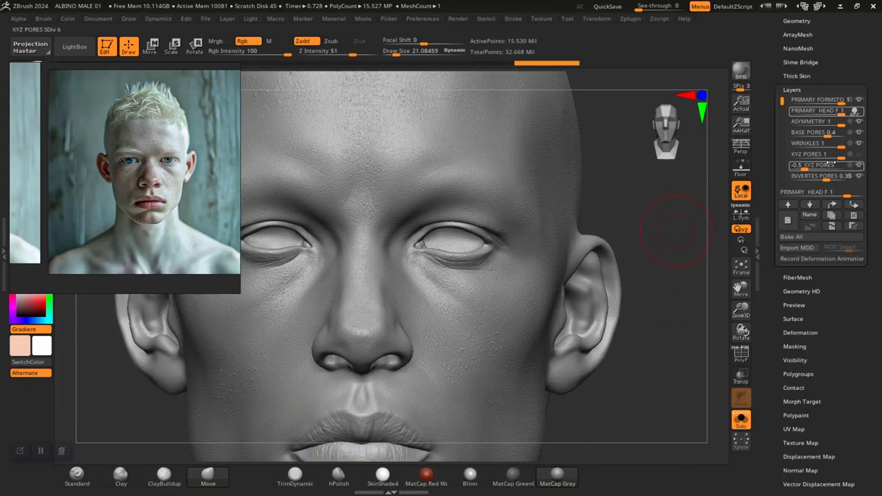
pyautogui.moveTo(696, 276)
pyautogui.keyDown('alt'); pyautogui.mouseDown()
pyautogui.moveTo(683, 256)
pyautogui.moveTo(686, 271)
pyautogui.mouseUp(); pyautogui.keyUp('alt')
pyautogui.keyDown('alt'); pyautogui.moveTo(634, 378); pyautogui.dragTo(669, 408); pyautogui.keyUp('alt')
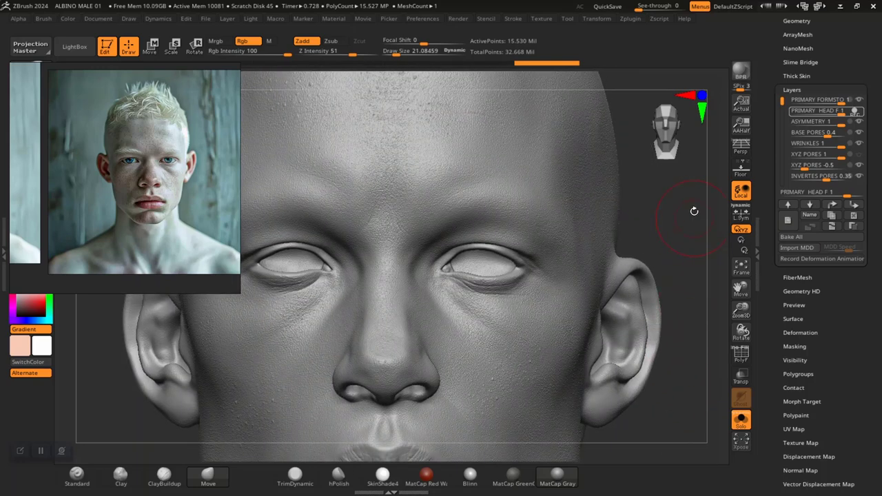
pyautogui.keyDown('alt'); pyautogui.moveTo(694, 212); pyautogui.dragTo(691, 235); pyautogui.keyUp('alt')
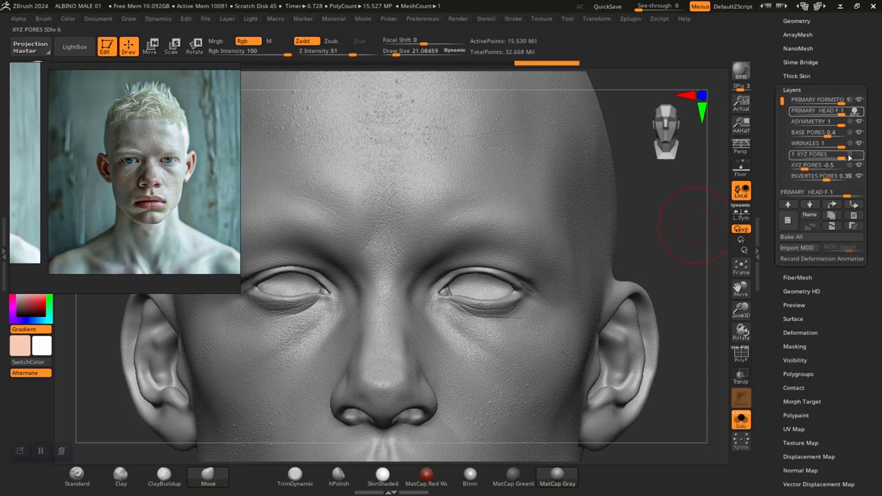
pyautogui.moveTo(854, 152)
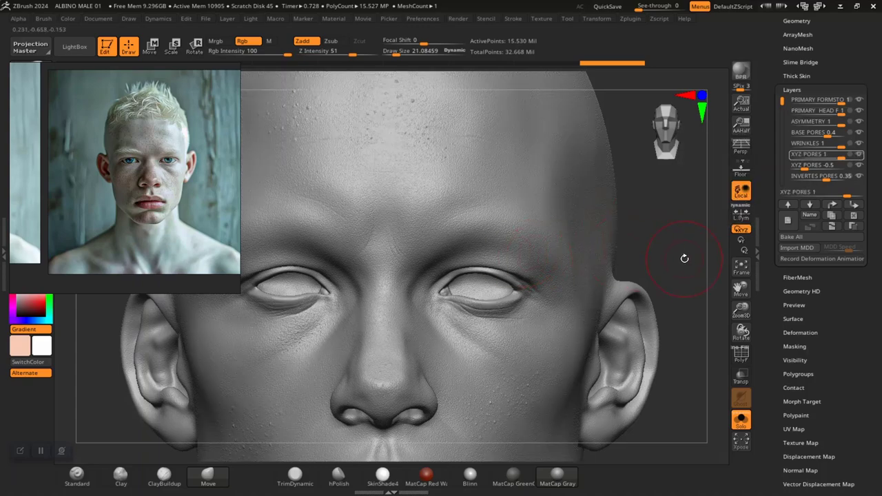
pyautogui.keyDown('alt'); pyautogui.moveTo(693, 263); pyautogui.dragTo(688, 316); pyautogui.keyUp('alt')
pyautogui.keyDown('alt'); pyautogui.moveTo(688, 378); pyautogui.dragTo(659, 386); pyautogui.keyUp('alt')
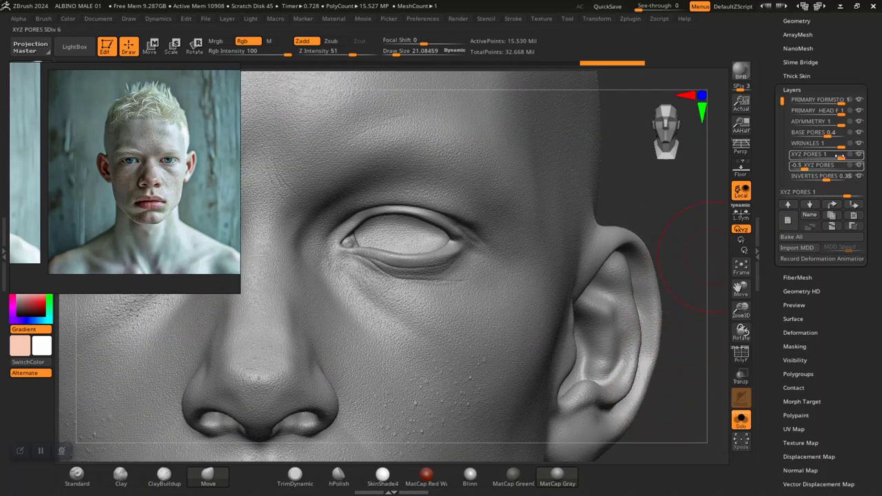
pyautogui.moveTo(860, 157)
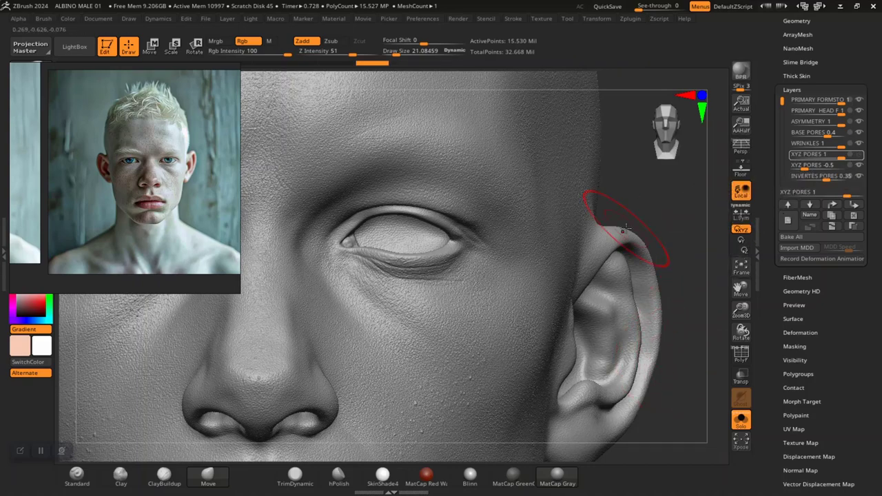
pyautogui.moveTo(649, 199); pyautogui.dragTo(665, 306)
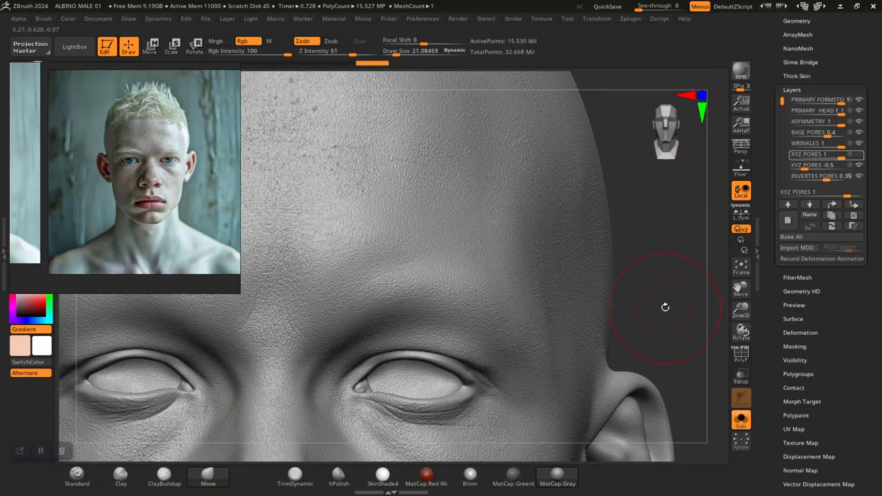
pyautogui.moveTo(666, 298); pyautogui.dragTo(668, 276)
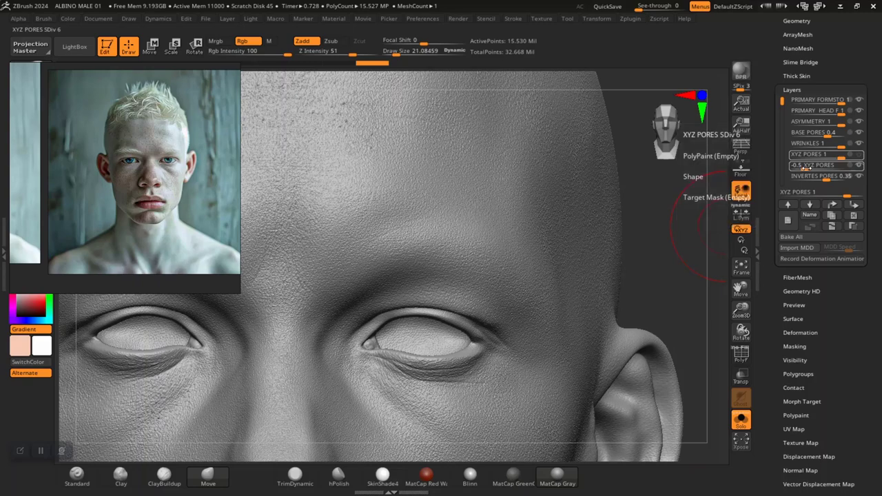
# Step: Raise the second XYZ PORES layer's intensity to 1 and inspect the pores around the eye and forehead
pyautogui.moveTo(810, 168); pyautogui.dragTo(813, 167)
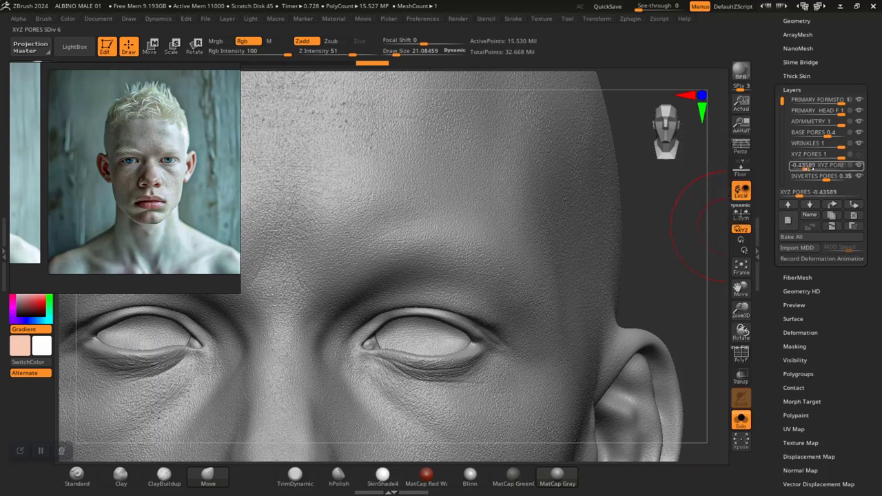
pyautogui.moveTo(759, 197); pyautogui.dragTo(686, 243)
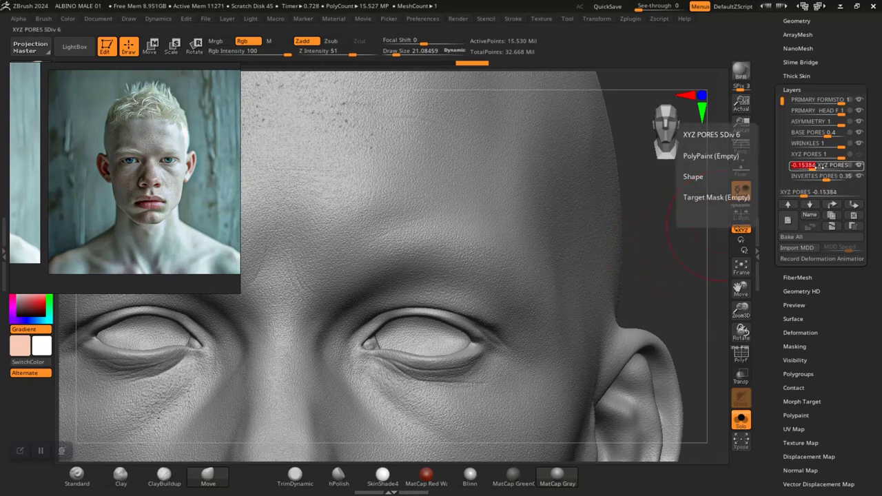
pyautogui.moveTo(844, 167); pyautogui.dragTo(870, 166)
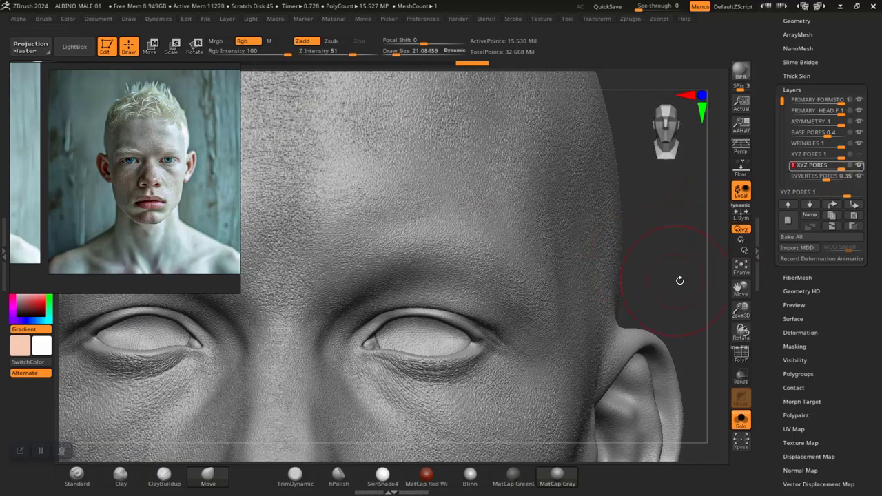
pyautogui.keyDown('alt'); pyautogui.moveTo(680, 281); pyautogui.dragTo(650, 272); pyautogui.keyUp('alt')
pyautogui.keyDown('alt'); pyautogui.moveTo(676, 386); pyautogui.dragTo(673, 241); pyautogui.keyUp('alt')
pyautogui.keyDown('alt'); pyautogui.moveTo(663, 337); pyautogui.dragTo(679, 413); pyautogui.keyUp('alt')
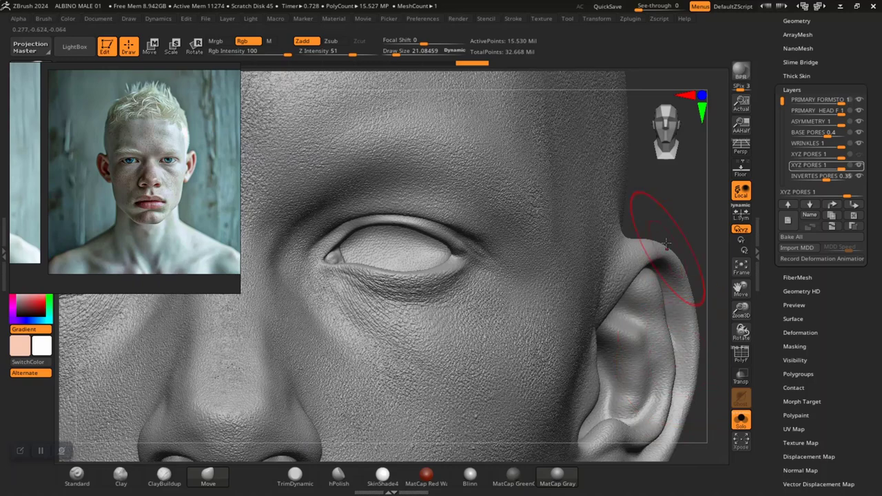
pyautogui.moveTo(675, 193); pyautogui.dragTo(687, 299, button='right')
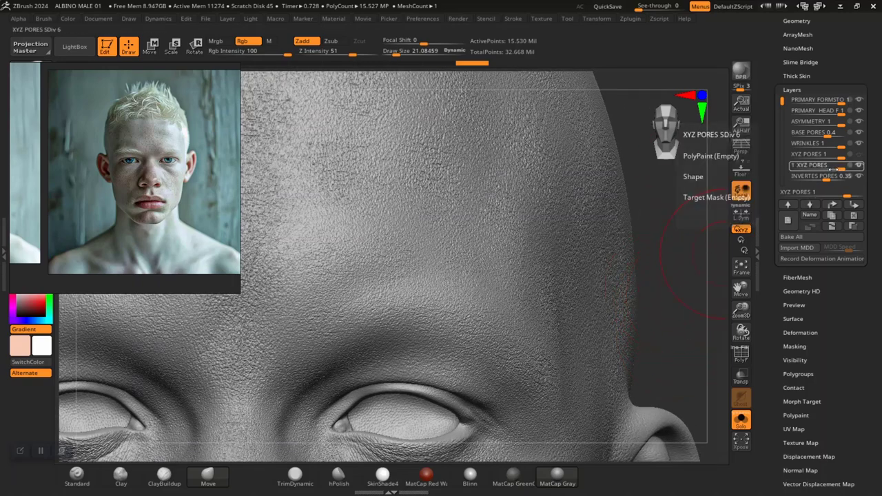
# Step: Adjust the second XYZ PORES layer's intensity to about 0.87 and move the reference image up, clear of the face
pyautogui.moveTo(830, 169); pyautogui.dragTo(818, 170)
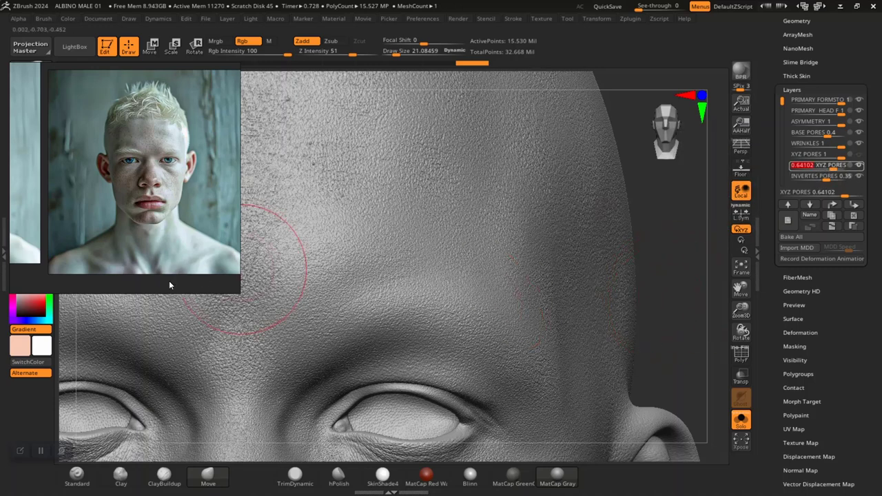
pyautogui.moveTo(116, 226); pyautogui.dragTo(125, 24, button='right')
pyautogui.moveTo(672, 294)
pyautogui.mouseDown()
pyautogui.moveTo(679, 303)
pyautogui.moveTo(655, 298)
pyautogui.moveTo(640, 191)
pyautogui.mouseUp()
pyautogui.moveTo(643, 349)
pyautogui.keyDown('alt'); pyautogui.mouseDown()
pyautogui.moveTo(639, 195)
pyautogui.moveTo(658, 379)
pyautogui.moveTo(650, 310)
pyautogui.moveTo(670, 358)
pyautogui.mouseUp(); pyautogui.keyUp('alt')
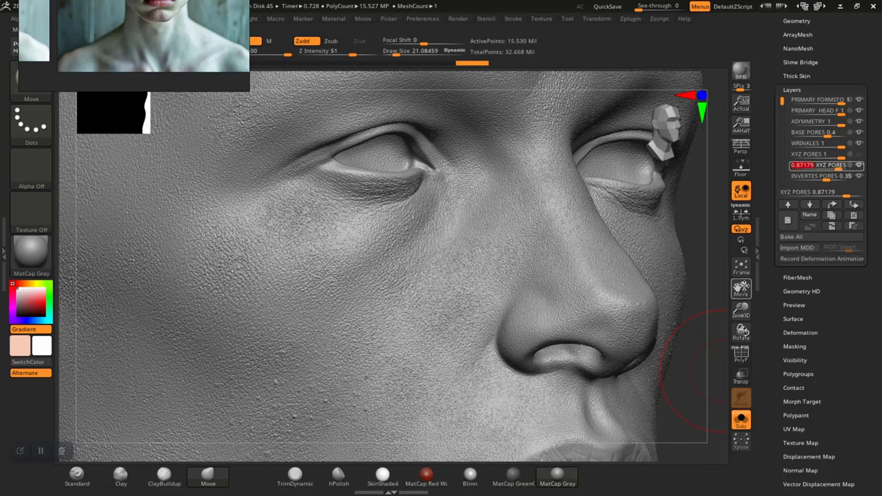
# Step: Try a negative intensity of about -0.46 on the second XYZ PORES layer and check the forehead pores
pyautogui.moveTo(696, 366); pyautogui.dragTo(675, 330)
pyautogui.moveTo(675, 270); pyautogui.dragTo(658, 391)
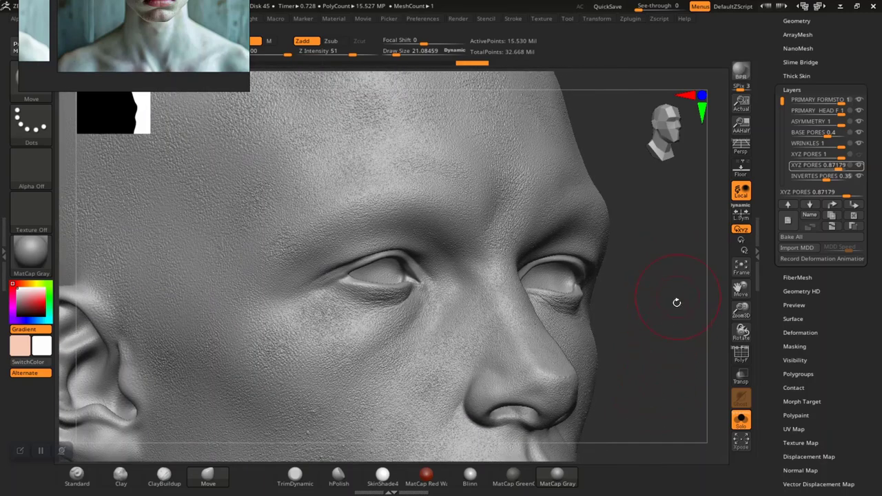
pyautogui.moveTo(676, 302)
pyautogui.mouseDown()
pyautogui.moveTo(671, 317)
pyautogui.moveTo(697, 290)
pyautogui.mouseUp()
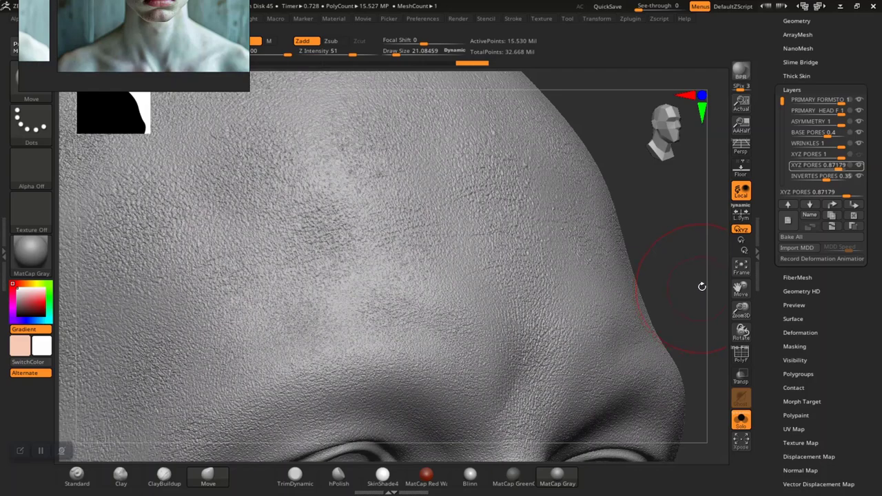
pyautogui.moveTo(807, 166)
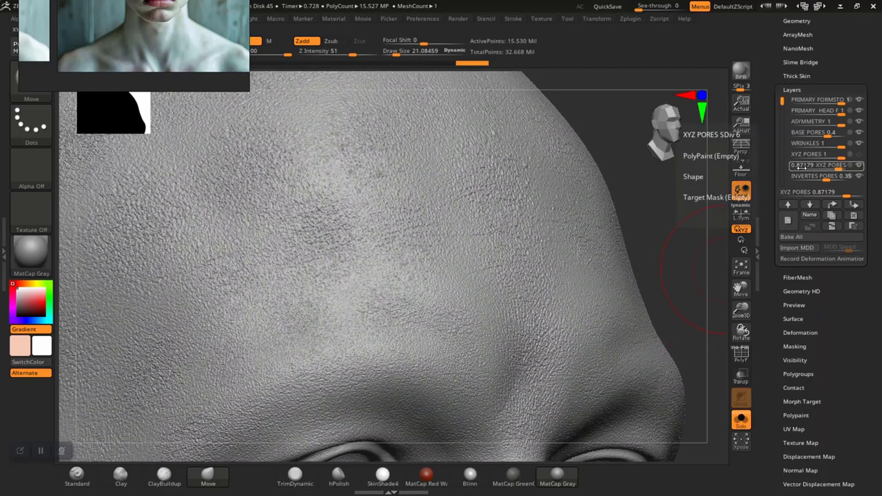
pyautogui.moveTo(801, 166); pyautogui.dragTo(792, 167)
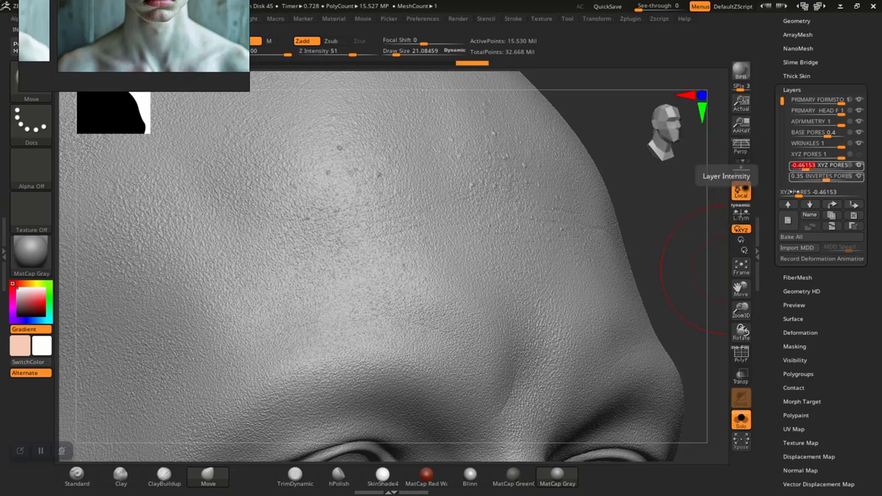
# Step: Raise the second XYZ PORES layer's intensity to about 0.74 while checking the forehead skin
pyautogui.moveTo(783, 102)
pyautogui.mouseDown()
pyautogui.moveTo(781, 129)
pyautogui.moveTo(781, 110)
pyautogui.mouseUp()
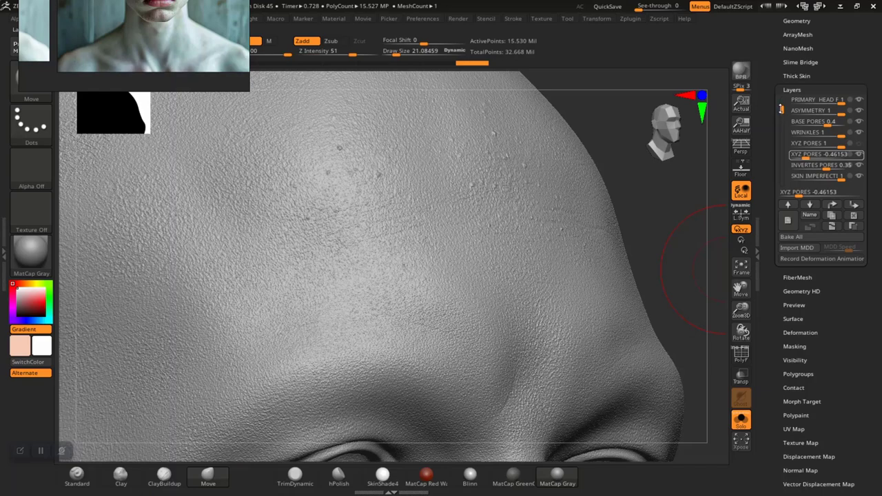
pyautogui.moveTo(674, 275); pyautogui.dragTo(685, 275)
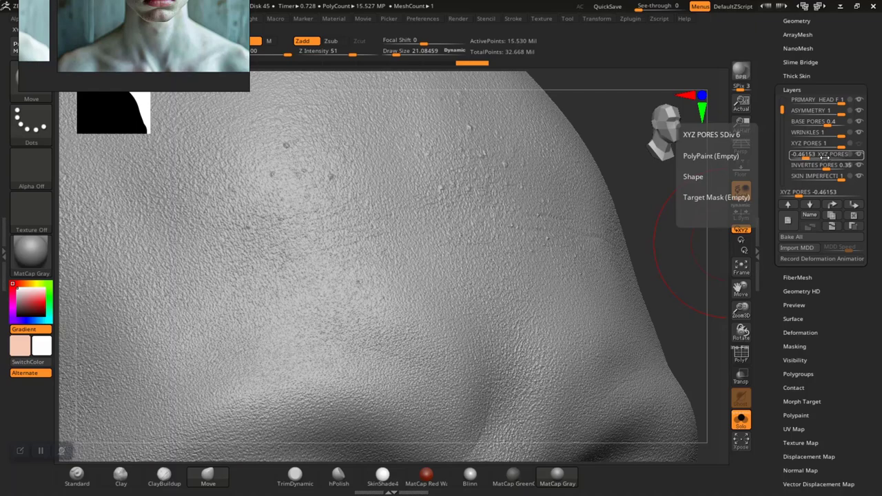
pyautogui.moveTo(825, 156); pyautogui.dragTo(822, 159)
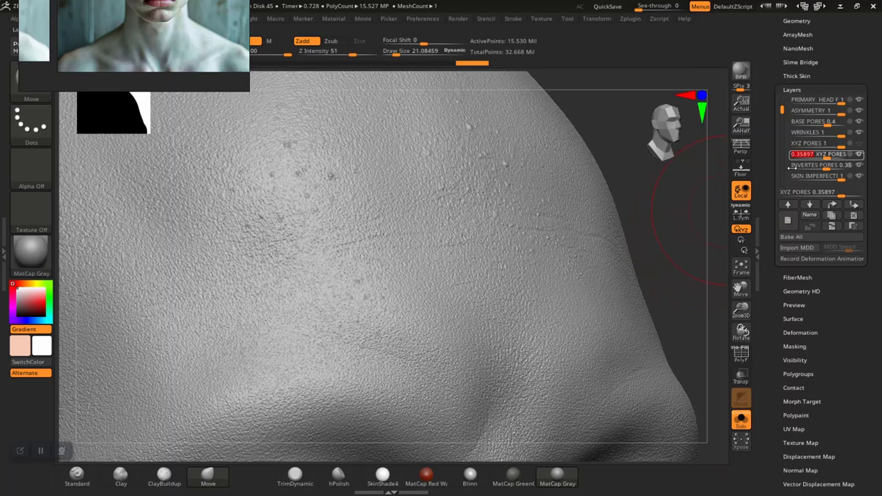
pyautogui.moveTo(835, 158)
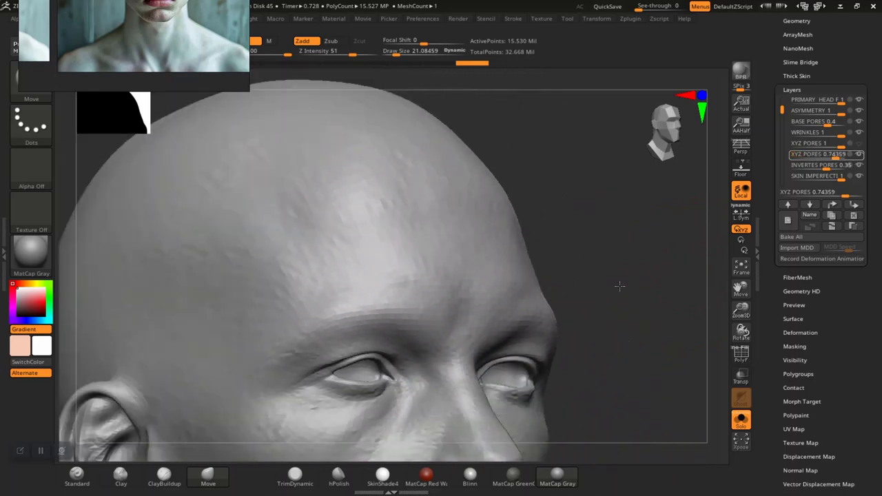
# Step: Inspect the pore detail on the cheek, jaw, lips and front of the face
pyautogui.keyDown('alt'); pyautogui.moveTo(620, 286); pyautogui.dragTo(623, 207); pyautogui.keyUp('alt')
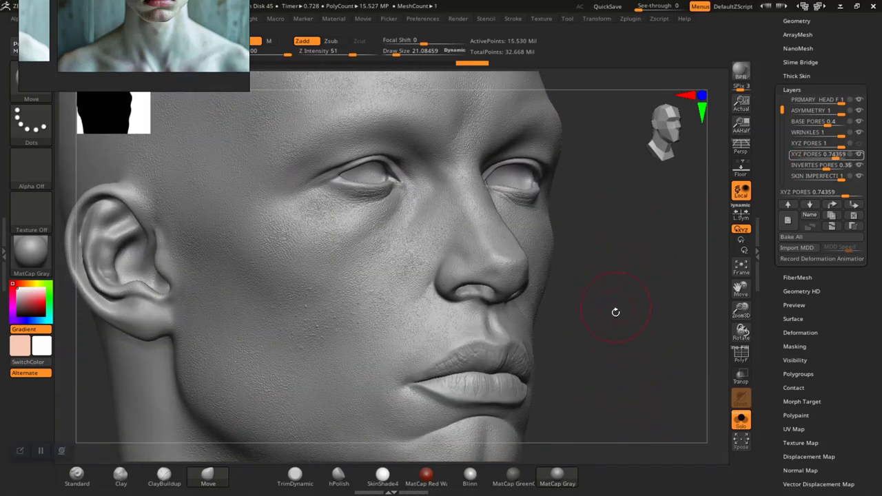
pyautogui.moveTo(619, 337); pyautogui.dragTo(598, 352)
pyautogui.keyDown('alt'); pyautogui.moveTo(588, 300); pyautogui.dragTo(650, 415); pyautogui.keyUp('alt')
pyautogui.moveTo(633, 282); pyautogui.dragTo(653, 324)
pyautogui.moveTo(669, 356)
pyautogui.keyDown('alt'); pyautogui.mouseDown()
pyautogui.moveTo(670, 290)
pyautogui.moveTo(682, 417)
pyautogui.moveTo(659, 281)
pyautogui.moveTo(650, 345)
pyautogui.moveTo(666, 345)
pyautogui.moveTo(660, 358)
pyautogui.moveTo(643, 337)
pyautogui.moveTo(664, 320)
pyautogui.moveTo(652, 364)
pyautogui.moveTo(657, 358)
pyautogui.moveTo(630, 342)
pyautogui.moveTo(666, 418)
pyautogui.moveTo(656, 372)
pyautogui.moveTo(666, 383)
pyautogui.moveTo(663, 365)
pyautogui.moveTo(662, 402)
pyautogui.moveTo(659, 312)
pyautogui.moveTo(658, 365)
pyautogui.moveTo(655, 329)
pyautogui.moveTo(672, 208)
pyautogui.moveTo(669, 374)
pyautogui.moveTo(650, 315)
pyautogui.moveTo(654, 359)
pyautogui.mouseUp(); pyautogui.keyUp('alt')
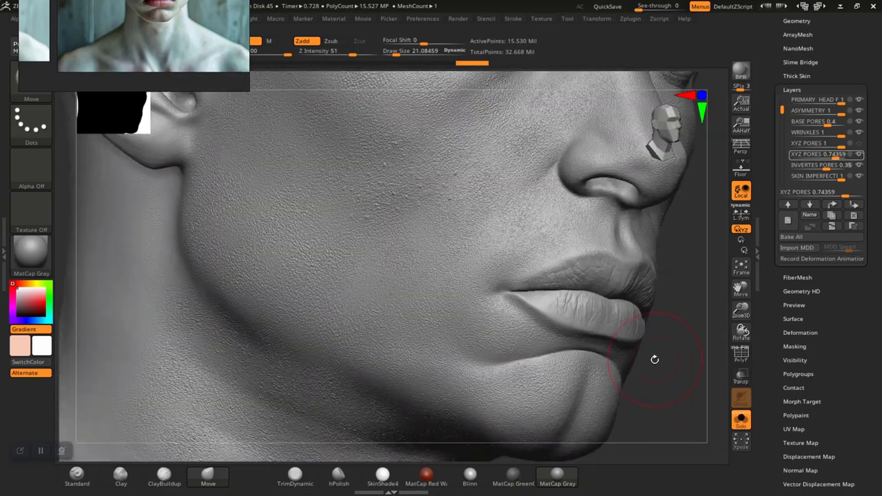
pyautogui.moveTo(673, 393)
pyautogui.mouseDown()
pyautogui.moveTo(672, 373)
pyautogui.moveTo(646, 368)
pyautogui.moveTo(621, 342)
pyautogui.moveTo(667, 405)
pyautogui.moveTo(659, 362)
pyautogui.moveTo(666, 364)
pyautogui.mouseUp()
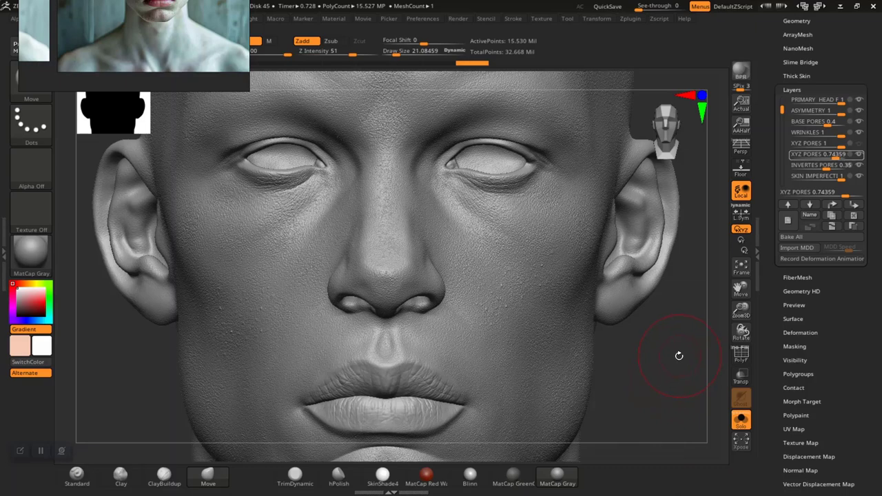
pyautogui.keyDown('alt'); pyautogui.moveTo(678, 375); pyautogui.dragTo(683, 401); pyautogui.keyUp('alt')
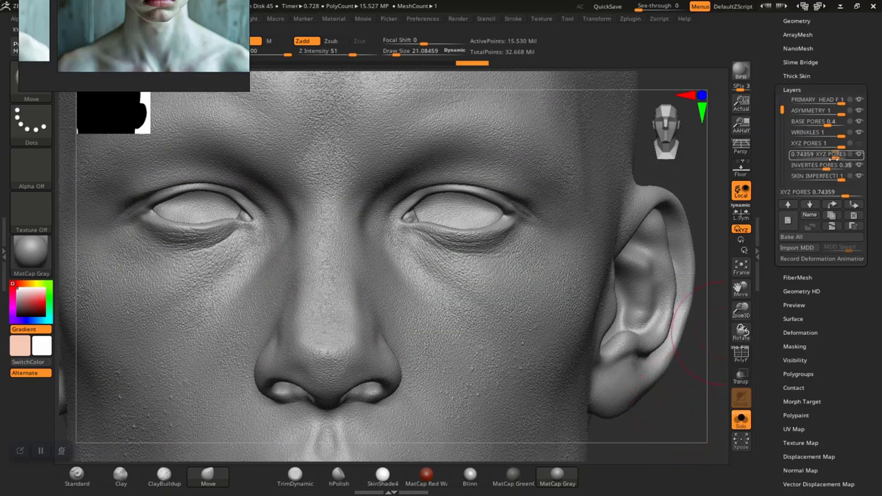
# Step: Set the second XYZ PORES layer's intensity to 0.8 and show the first XYZ PORES layer
pyautogui.moveTo(835, 156)
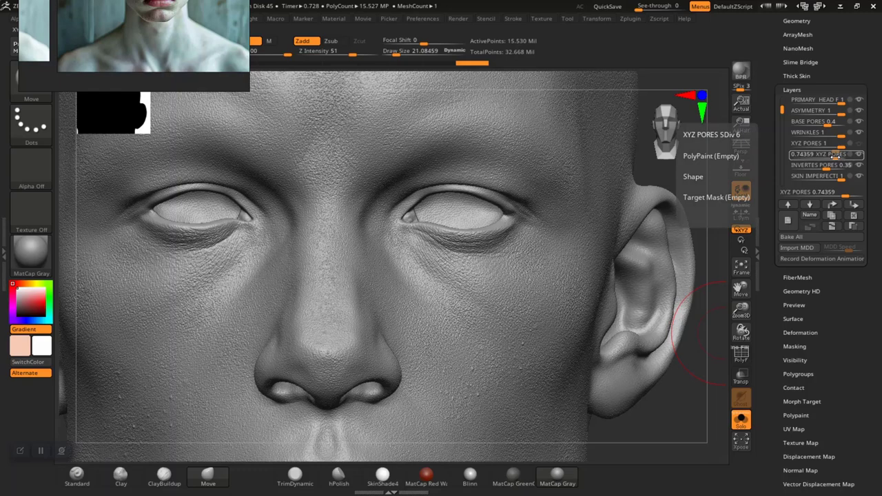
pyautogui.click(793, 154)
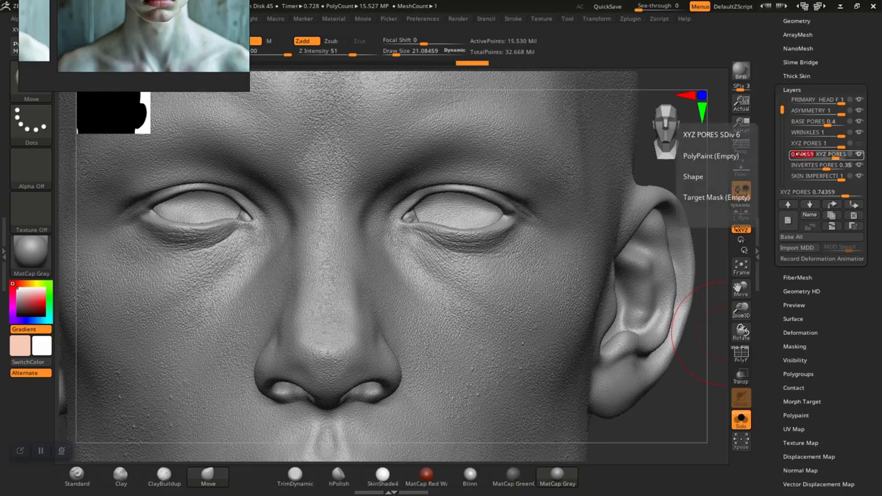
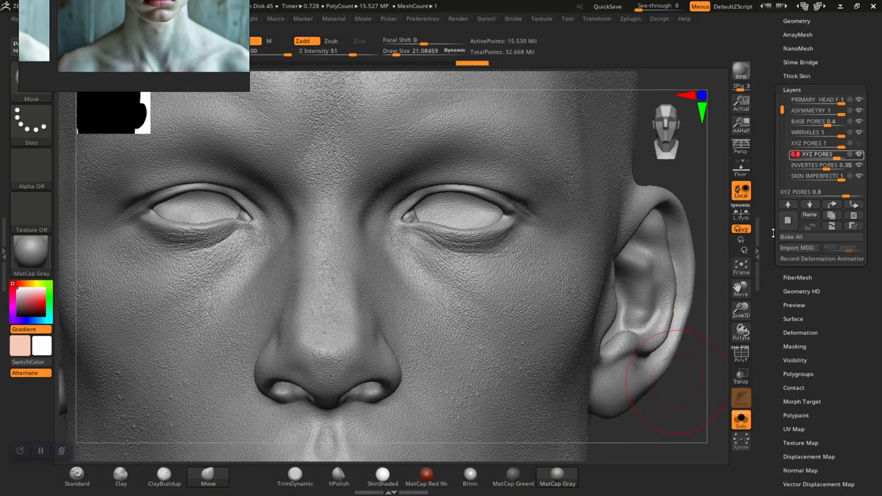
pyautogui.click(859, 172)
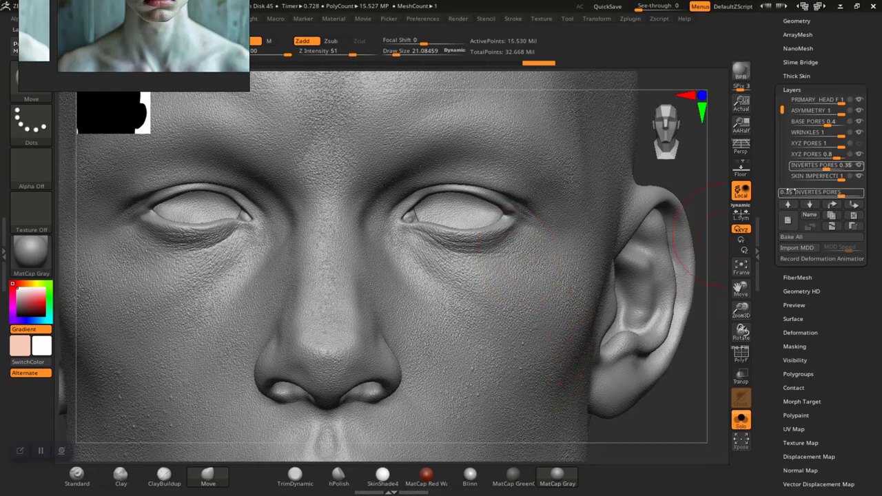
pyautogui.click(859, 144)
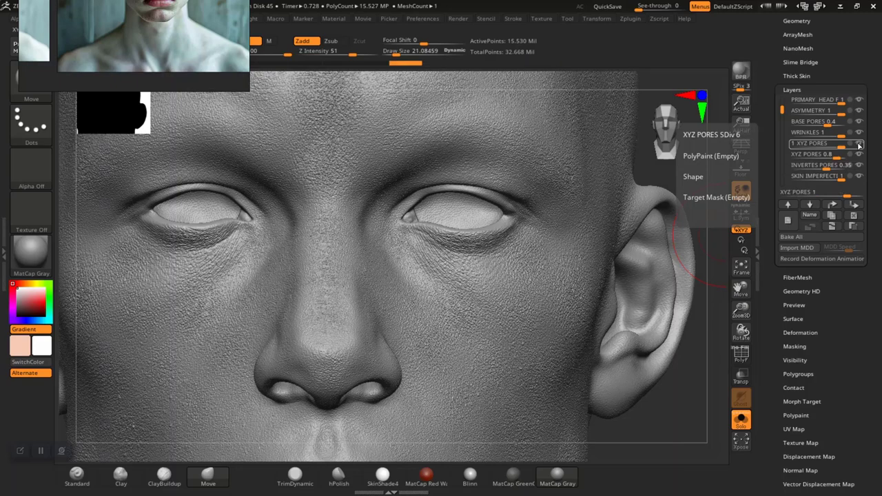
# Step: Inspect the forehead with both XYZ PORES layers shown and set the second one's intensity to 0
pyautogui.keyDown('alt'); pyautogui.moveTo(699, 424); pyautogui.dragTo(680, 388); pyautogui.keyUp('alt')
pyautogui.keyDown('alt'); pyautogui.moveTo(696, 269); pyautogui.dragTo(656, 391); pyautogui.keyUp('alt')
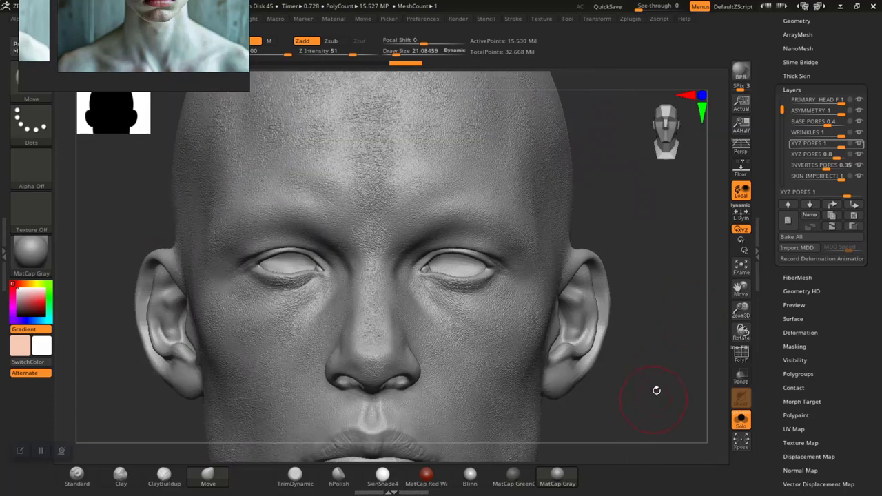
pyautogui.keyDown('alt'); pyautogui.moveTo(696, 225); pyautogui.dragTo(703, 293); pyautogui.keyUp('alt')
pyautogui.keyDown('alt'); pyautogui.moveTo(691, 262); pyautogui.dragTo(696, 298); pyautogui.keyUp('alt')
pyautogui.moveTo(827, 166)
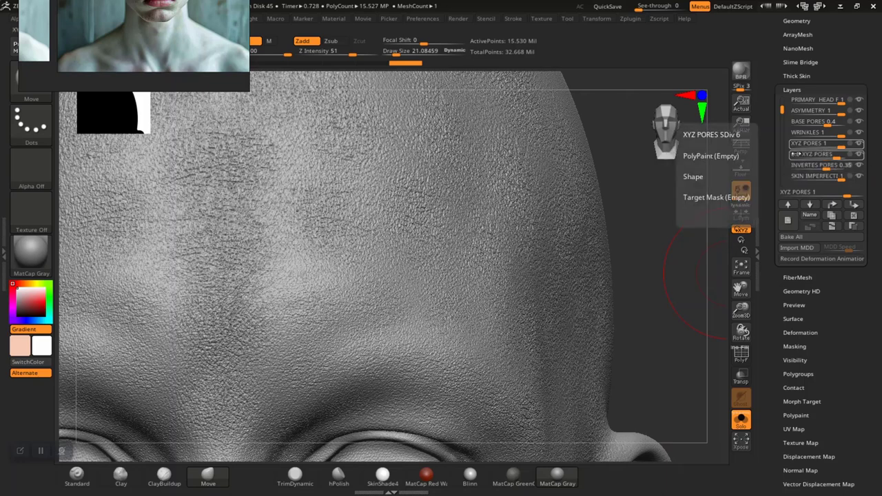
pyautogui.click(795, 155)
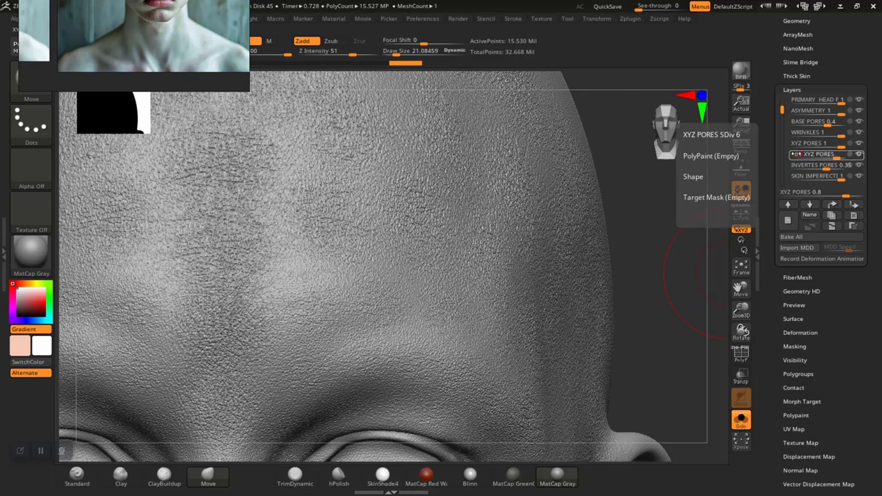
pyautogui.moveTo(811, 121)
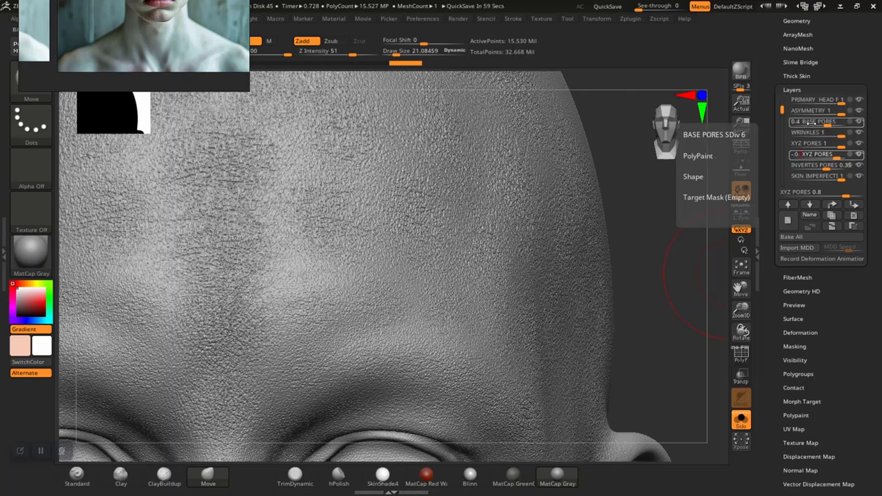
pyautogui.press('Return')
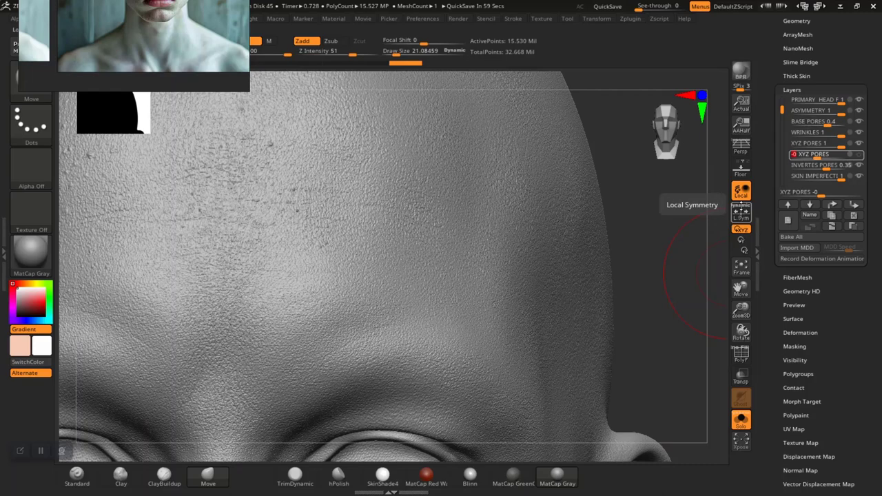
# Step: Set the second XYZ PORES layer's intensity to -0.5 and inspect the pores and bumps on the forehead
pyautogui.moveTo(664, 329)
pyautogui.keyDown('alt'); pyautogui.mouseDown()
pyautogui.moveTo(638, 317)
pyautogui.moveTo(659, 299)
pyautogui.moveTo(640, 311)
pyautogui.moveTo(665, 306)
pyautogui.moveTo(643, 258)
pyautogui.moveTo(622, 251)
pyautogui.mouseUp(); pyautogui.keyUp('alt')
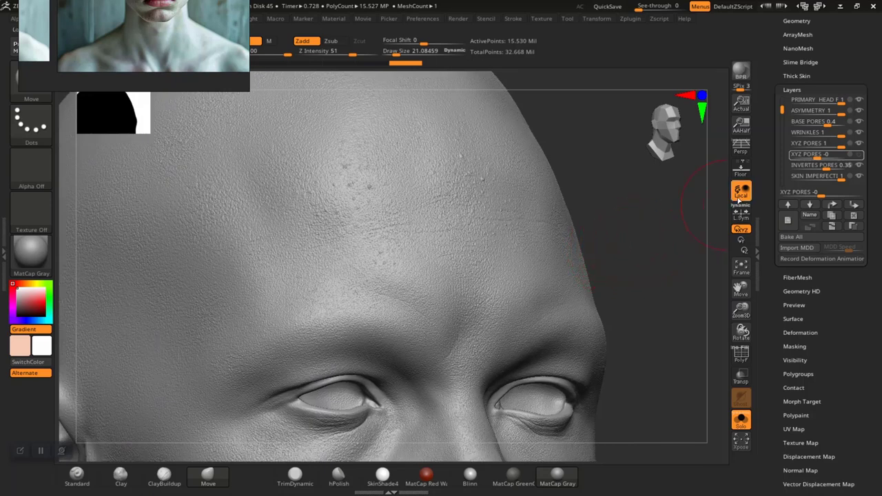
pyautogui.click(786, 159)
pyautogui.moveTo(794, 154); pyautogui.dragTo(795, 154)
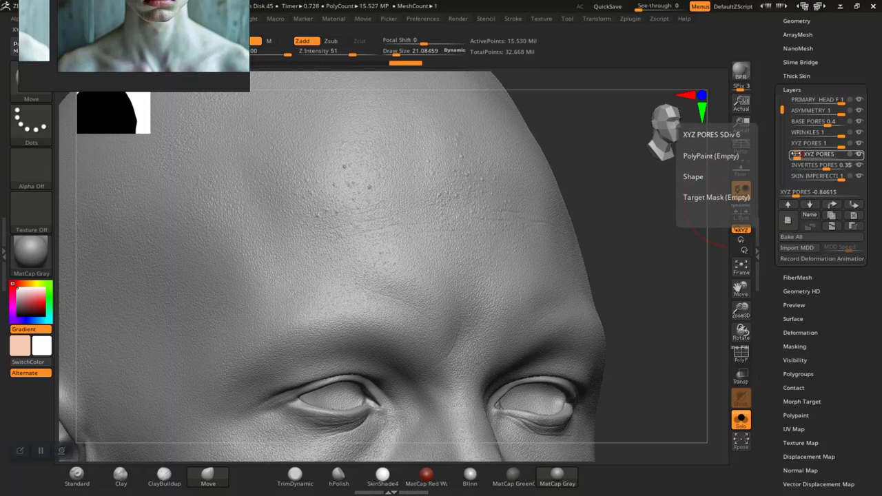
pyautogui.press('Return')
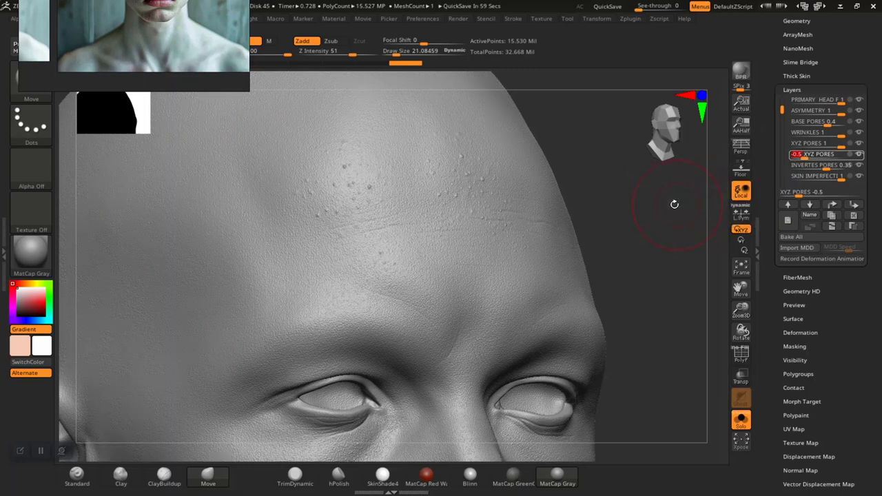
pyautogui.keyDown('alt'); pyautogui.moveTo(652, 215); pyautogui.dragTo(657, 181); pyautogui.keyUp('alt')
pyautogui.moveTo(673, 251)
pyautogui.keyDown('alt'); pyautogui.mouseDown()
pyautogui.moveTo(663, 217)
pyautogui.moveTo(669, 264)
pyautogui.mouseUp(); pyautogui.keyUp('alt')
pyautogui.moveTo(682, 215); pyautogui.dragTo(644, 222)
pyautogui.keyDown('alt'); pyautogui.moveTo(635, 262); pyautogui.dragTo(692, 271); pyautogui.keyUp('alt')
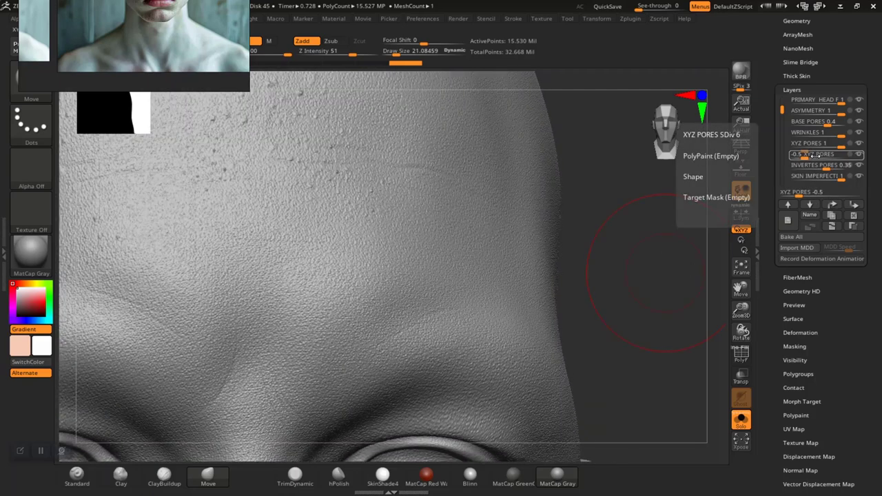
# Step: Adjust the second XYZ PORES layer's intensity to about 0.33, comparing the effect on the forehead
pyautogui.click(827, 156)
pyautogui.click(821, 157)
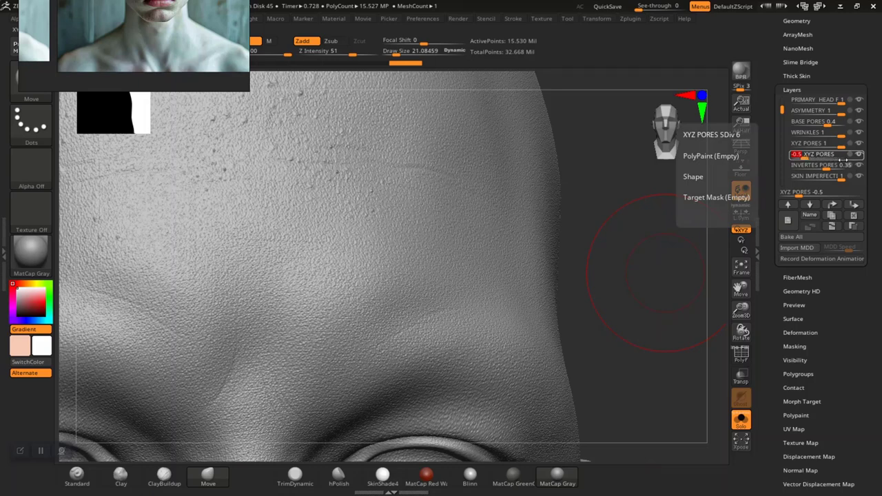
pyautogui.click(813, 158)
pyautogui.moveTo(820, 158)
pyautogui.mouseDown()
pyautogui.moveTo(811, 157)
pyautogui.moveTo(819, 157)
pyautogui.mouseUp()
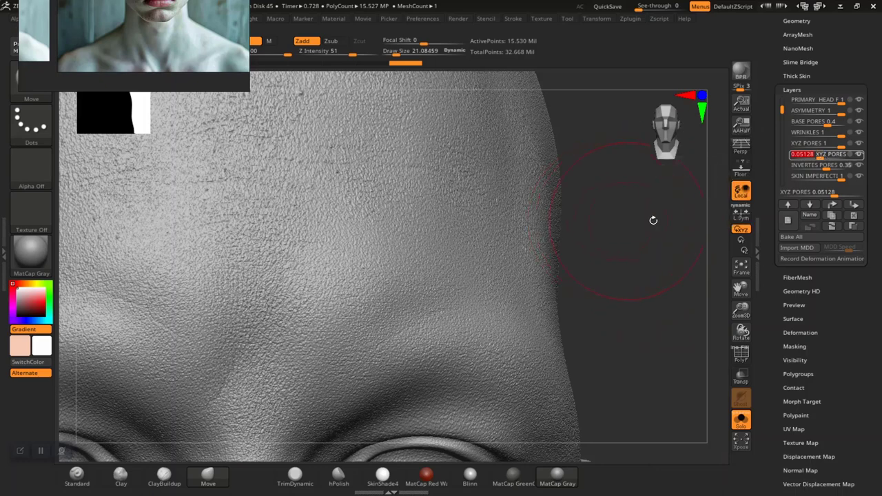
pyautogui.moveTo(801, 155)
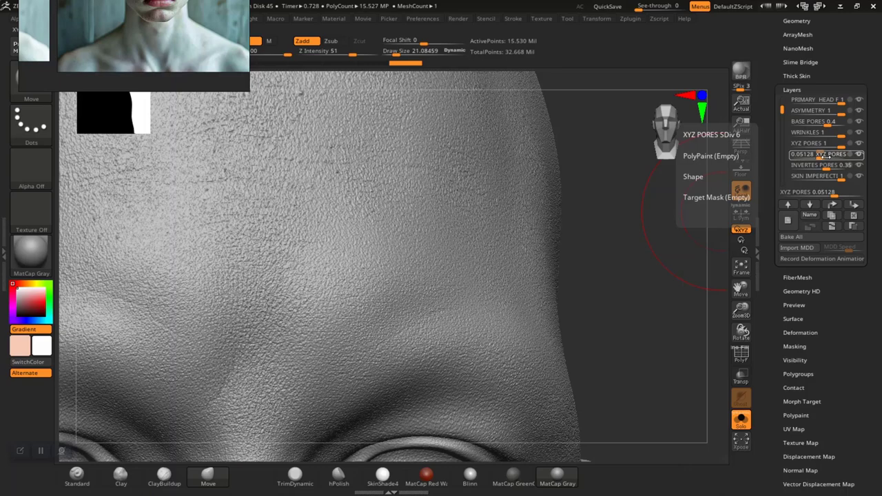
pyautogui.moveTo(825, 157); pyautogui.dragTo(827, 157)
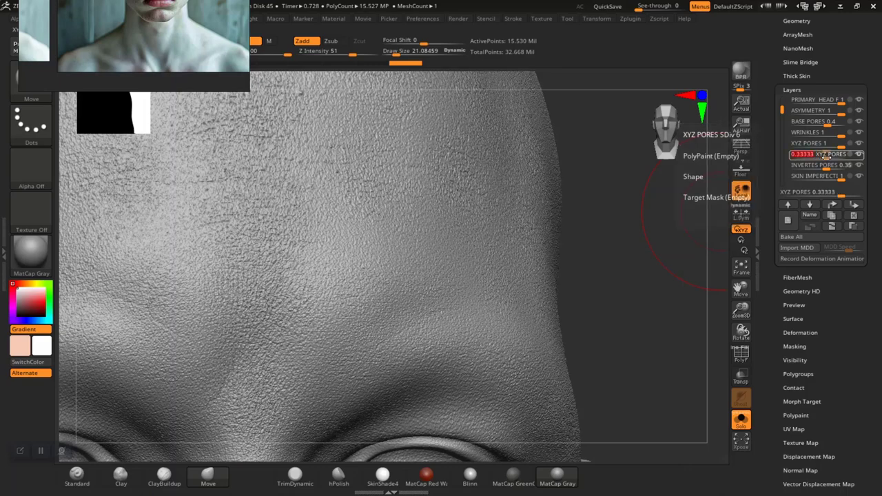
# Step: Examine the combined pore layers on the cheek, ear, jaw, forehead and around the eyes and nose
pyautogui.keyDown('alt'); pyautogui.moveTo(636, 280); pyautogui.dragTo(625, 155); pyautogui.keyUp('alt')
pyautogui.moveTo(641, 266); pyautogui.dragTo(650, 266, button='right')
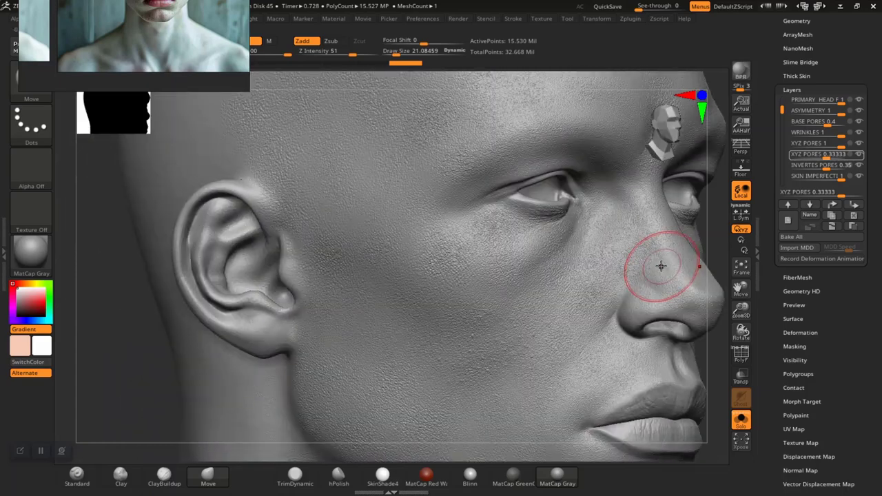
pyautogui.keyDown('alt'); pyautogui.moveTo(97, 299); pyautogui.dragTo(207, 285); pyautogui.keyUp('alt')
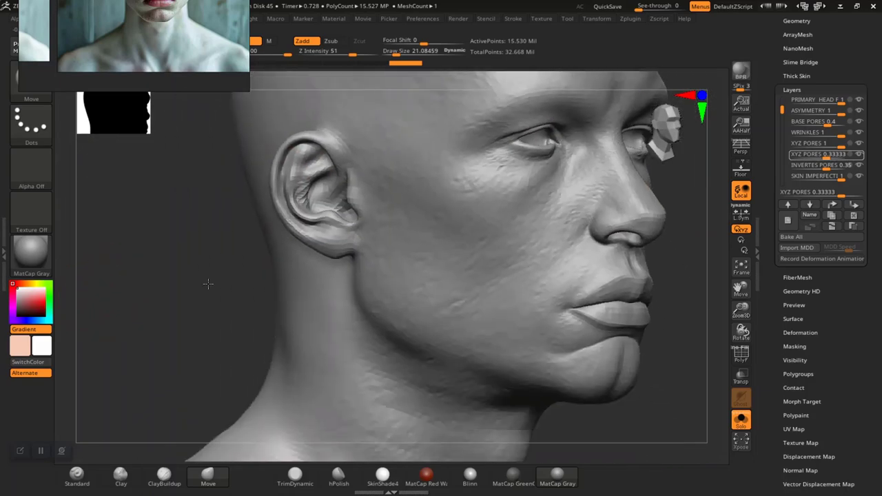
pyautogui.moveTo(664, 282); pyautogui.dragTo(614, 282)
pyautogui.keyDown('ctrl'); pyautogui.moveTo(630, 256); pyautogui.dragTo(629, 350, button='right'); pyautogui.keyUp('ctrl')
pyautogui.keyDown('alt'); pyautogui.moveTo(658, 186); pyautogui.dragTo(650, 305); pyautogui.keyUp('alt')
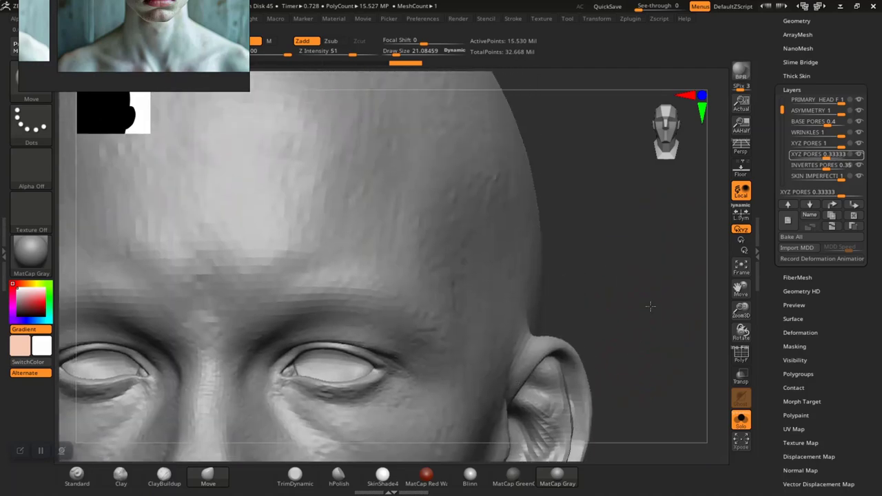
pyautogui.keyDown('alt'); pyautogui.moveTo(630, 241); pyautogui.dragTo(662, 292); pyautogui.keyUp('alt')
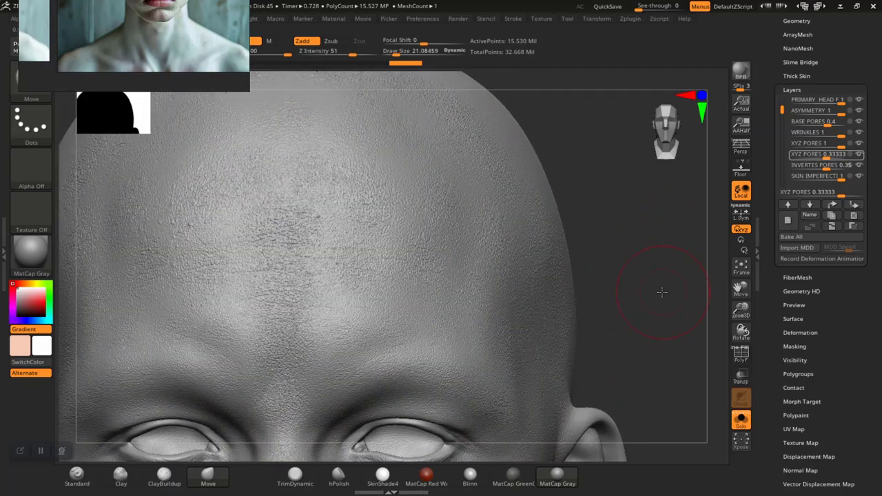
pyautogui.moveTo(666, 295); pyautogui.dragTo(681, 297, button='right')
pyautogui.keyDown('alt'); pyautogui.moveTo(678, 287); pyautogui.dragTo(664, 231); pyautogui.keyUp('alt')
pyautogui.keyDown('alt'); pyautogui.moveTo(675, 316); pyautogui.dragTo(662, 175); pyautogui.keyUp('alt')
pyautogui.keyDown('alt'); pyautogui.moveTo(647, 294); pyautogui.dragTo(659, 331); pyautogui.keyUp('alt')
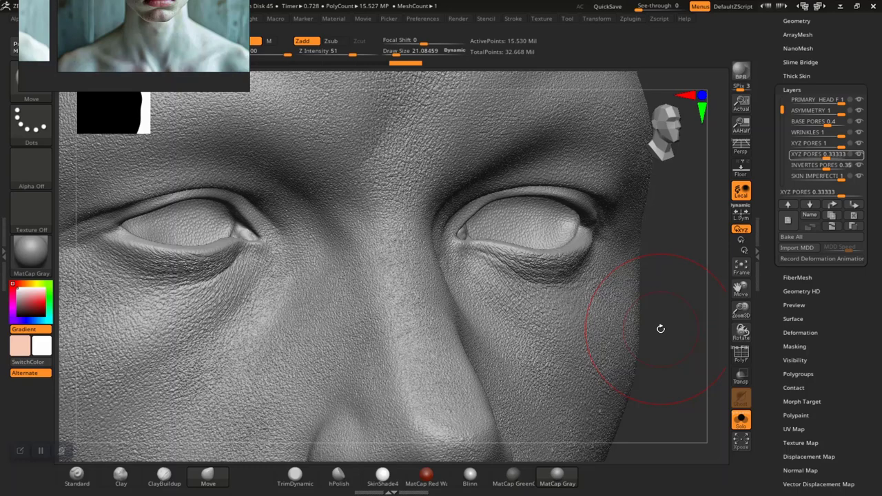
# Step: Check the pore detail around the nose, lips and forehead and set the second XYZ PORES layer's intensity to 0.4
pyautogui.keyDown('alt'); pyautogui.moveTo(661, 353); pyautogui.dragTo(661, 221, button='right'); pyautogui.keyUp('alt')
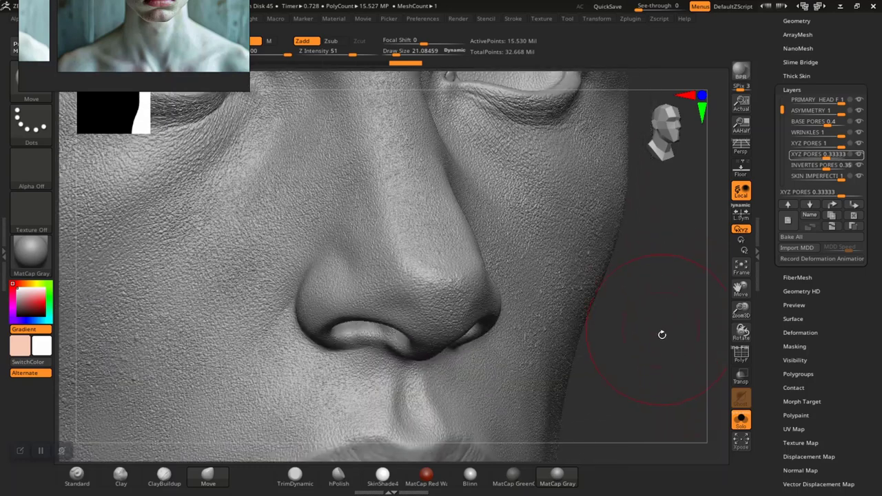
pyautogui.keyDown('alt'); pyautogui.moveTo(662, 335); pyautogui.dragTo(655, 266, button='right'); pyautogui.keyUp('alt')
pyautogui.moveTo(653, 326); pyautogui.dragTo(654, 322)
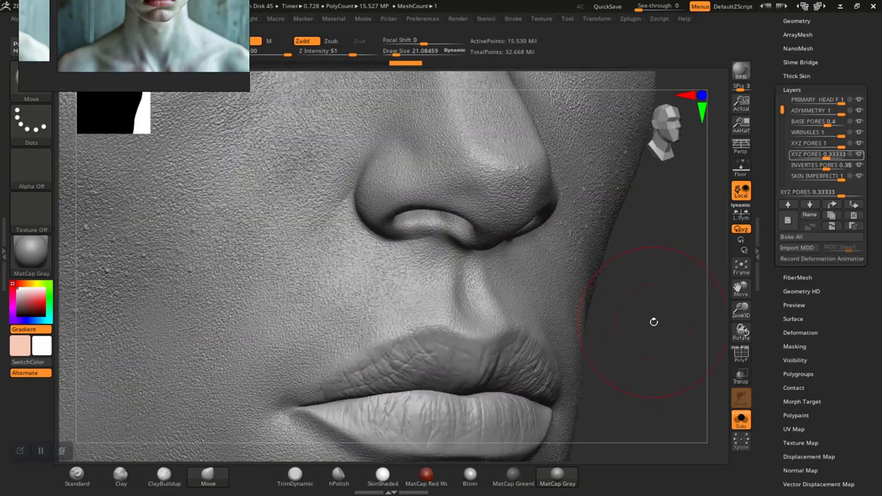
pyautogui.keyDown('alt'); pyautogui.moveTo(671, 306); pyautogui.dragTo(650, 432, button='right'); pyautogui.keyUp('alt')
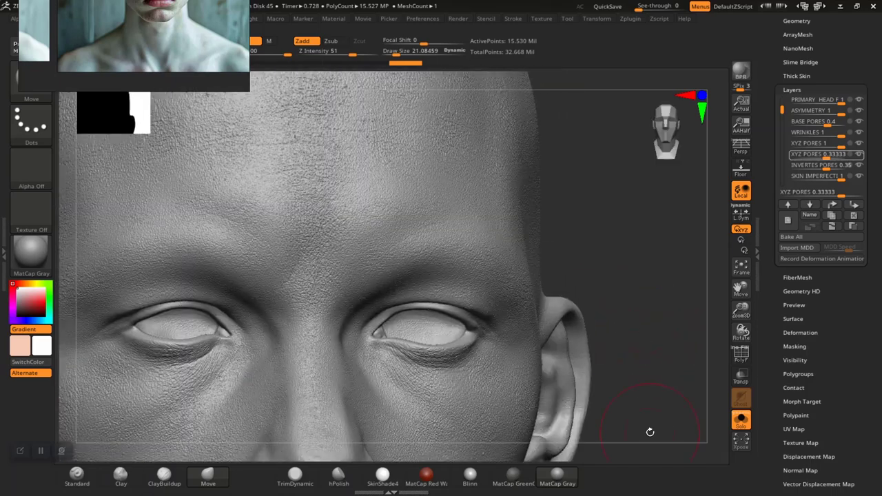
pyautogui.keyDown('alt'); pyautogui.moveTo(672, 237); pyautogui.dragTo(671, 319); pyautogui.keyUp('alt')
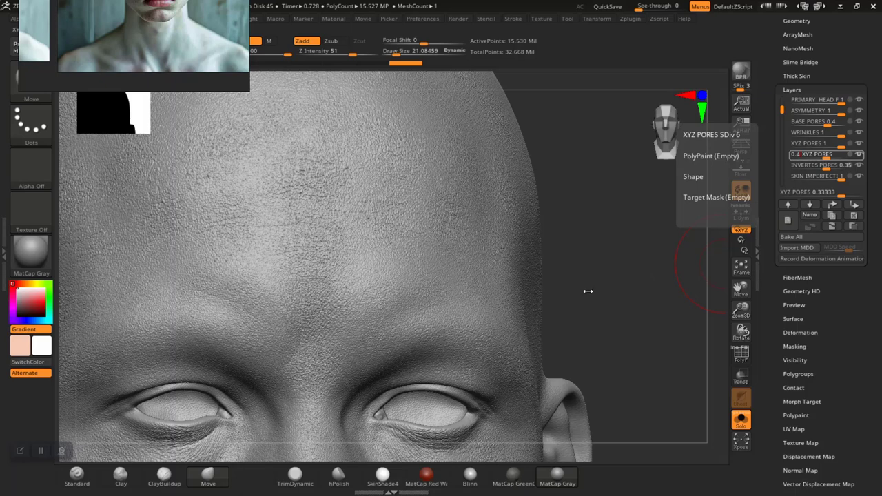
pyautogui.press('Return')
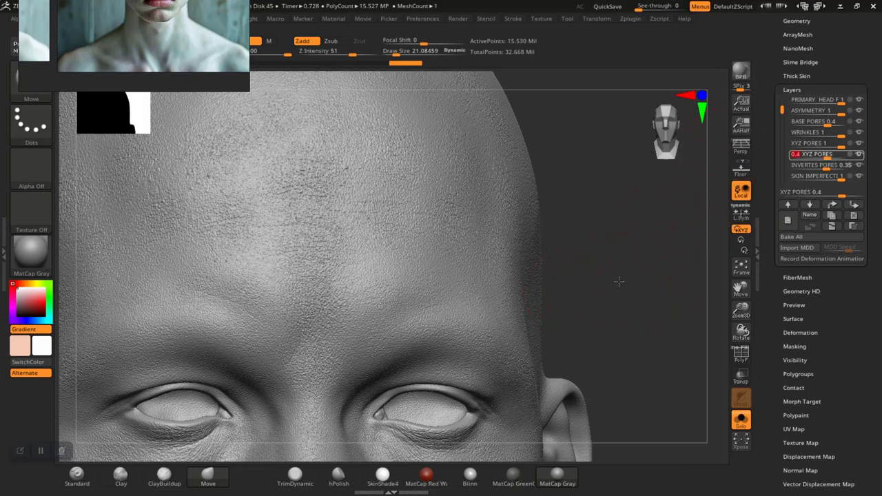
# Step: Bake all sculpting layers into the bust mesh
pyautogui.press('f')
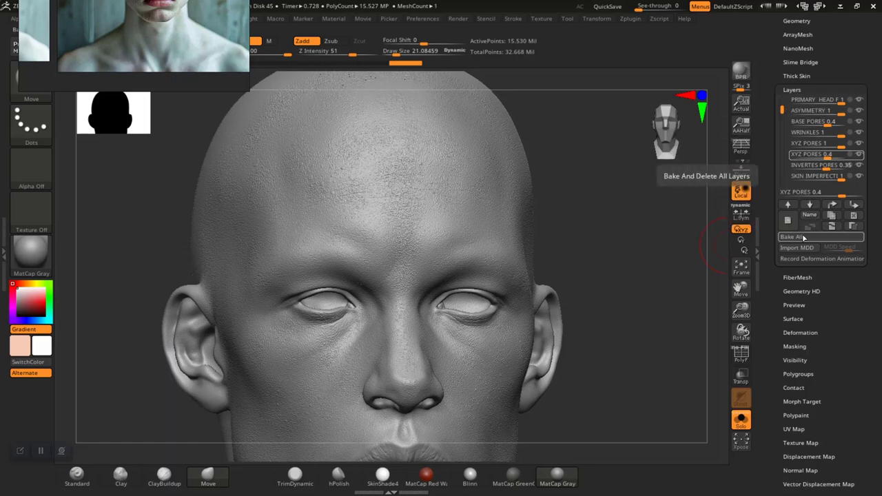
pyautogui.click(803, 237)
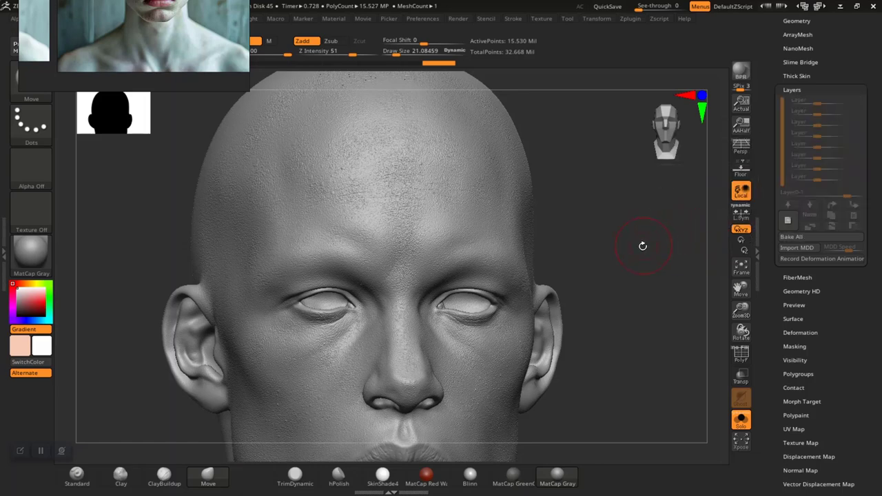
pyautogui.keyDown('shift'); pyautogui.moveTo(643, 246); pyautogui.dragTo(634, 246); pyautogui.keyUp('shift')
pyautogui.keyDown('alt'); pyautogui.moveTo(628, 285); pyautogui.dragTo(601, 255); pyautogui.keyUp('alt')
# Step: Display the polygroups at the lowest subdivision level and hide the torso and both arms, leaving only the head and neck
pyautogui.hotkey('shift', 'f')
pyautogui.press('shift')
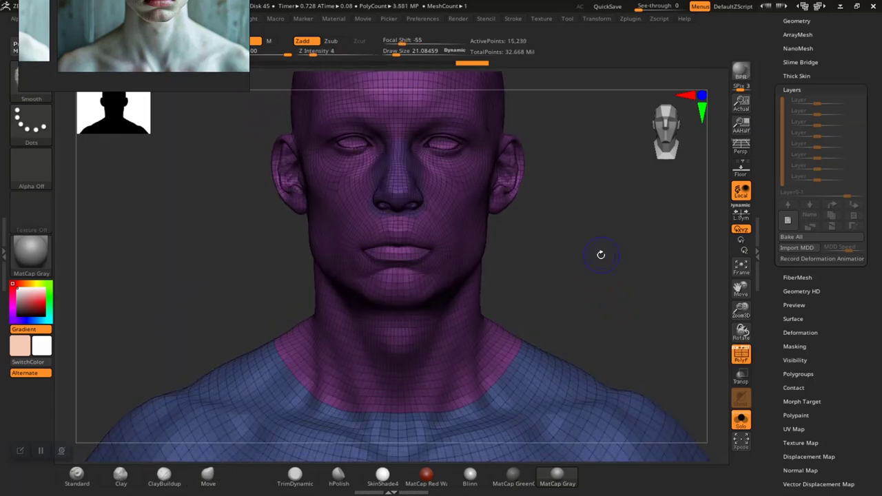
pyautogui.moveTo(600, 254)
pyautogui.keyDown('alt'); pyautogui.mouseDown()
pyautogui.moveTo(616, 242)
pyautogui.moveTo(608, 198)
pyautogui.moveTo(495, 283)
pyautogui.mouseUp(); pyautogui.keyUp('alt')
pyautogui.hotkey('ctrl', 'shift')
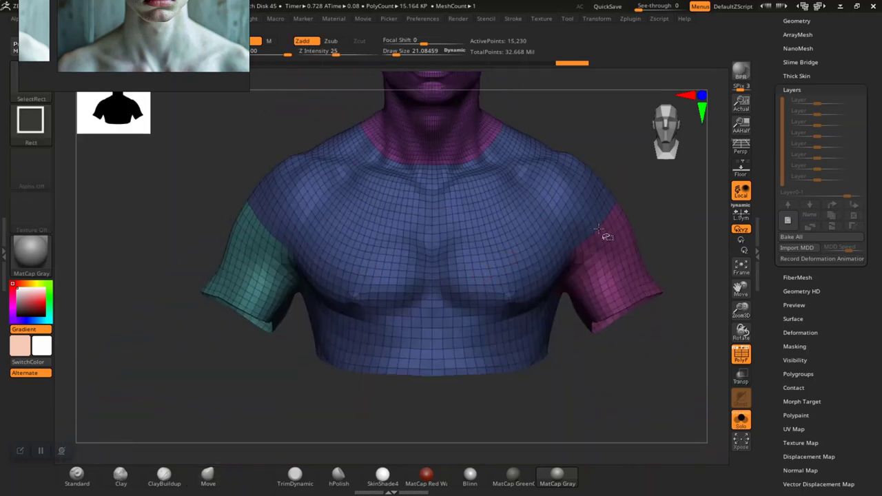
pyautogui.keyDown('ctrl'); pyautogui.keyDown('shift'); pyautogui.click(455, 257); pyautogui.keyUp('shift'); pyautogui.keyUp('ctrl')
pyautogui.keyDown('ctrl'); pyautogui.keyDown('shift'); pyautogui.click(478, 257); pyautogui.keyUp('shift'); pyautogui.keyUp('ctrl')
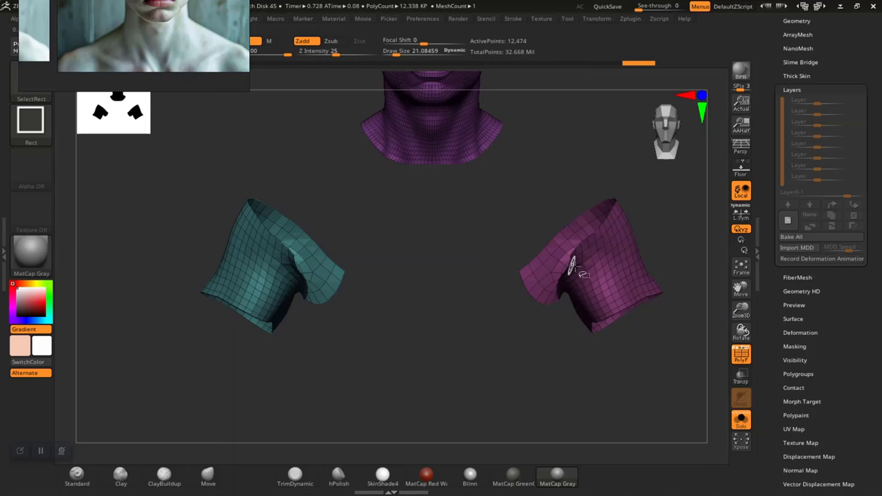
pyautogui.keyDown('ctrl'); pyautogui.keyDown('alt'); pyautogui.keyDown('shift'); pyautogui.click(606, 213); pyautogui.keyUp('shift'); pyautogui.keyUp('alt'); pyautogui.keyUp('ctrl')
pyautogui.keyDown('ctrl'); pyautogui.keyDown('alt'); pyautogui.keyDown('shift'); pyautogui.click(268, 276); pyautogui.keyUp('shift'); pyautogui.keyUp('alt'); pyautogui.keyUp('ctrl')
pyautogui.keyDown('ctrl'); pyautogui.keyDown('shift'); pyautogui.click(524, 275); pyautogui.keyUp('shift'); pyautogui.keyUp('ctrl')
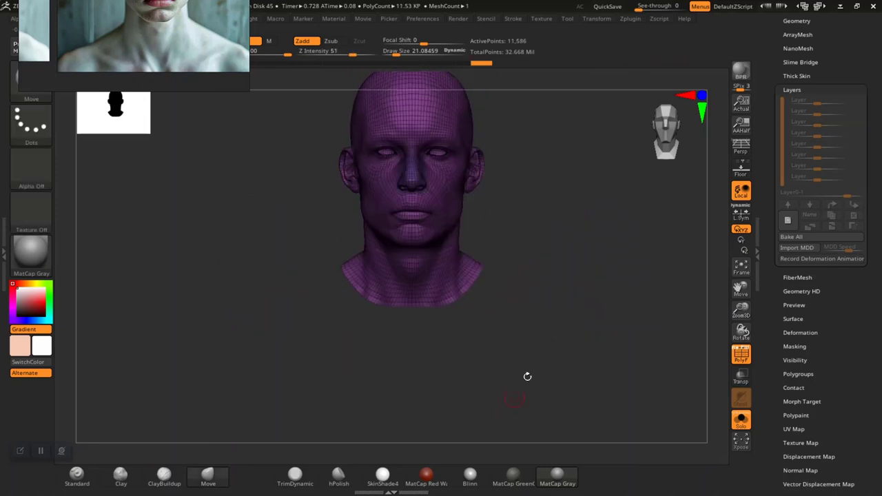
# Step: Merge the visible head and neck into a single polygroup and turn off the polyframe display
pyautogui.hotkey('ctrl', 'w')
pyautogui.keyDown('alt'); pyautogui.moveTo(585, 295); pyautogui.dragTo(586, 364); pyautogui.keyUp('alt')
pyautogui.keyDown('alt'); pyautogui.moveTo(614, 301); pyautogui.dragTo(570, 323); pyautogui.keyUp('alt')
pyautogui.press('f')
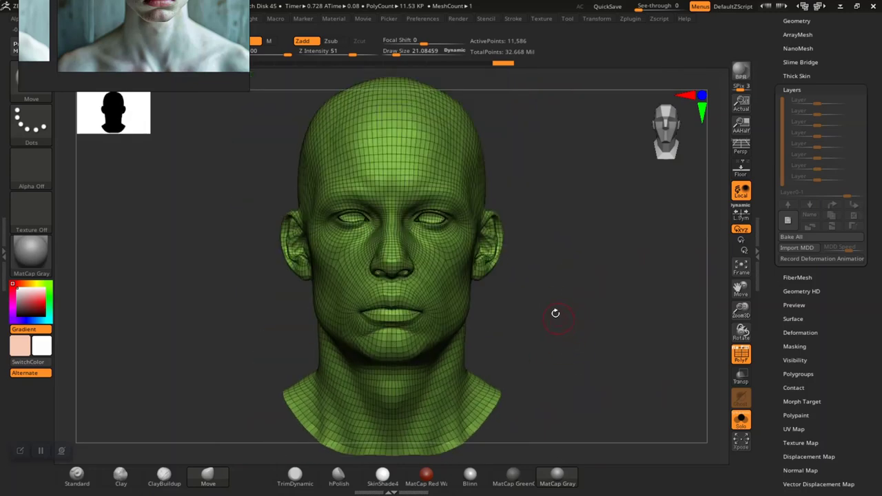
pyautogui.hotkey('shift', 'f')
pyautogui.moveTo(555, 303); pyautogui.dragTo(571, 318)
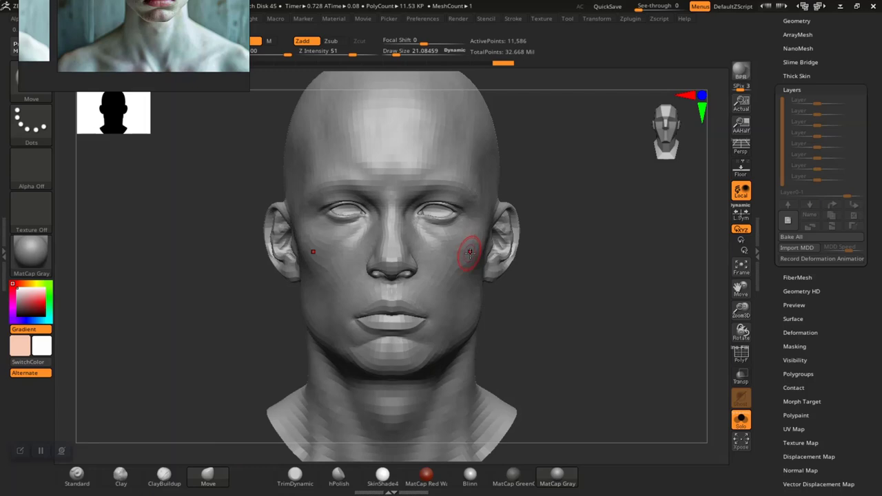
pyautogui.moveTo(587, 353)
pyautogui.mouseDown()
pyautogui.moveTo(577, 248)
pyautogui.moveTo(575, 273)
pyautogui.moveTo(514, 258)
pyautogui.moveTo(536, 291)
pyautogui.moveTo(530, 309)
pyautogui.moveTo(561, 301)
pyautogui.moveTo(522, 303)
pyautogui.mouseUp()
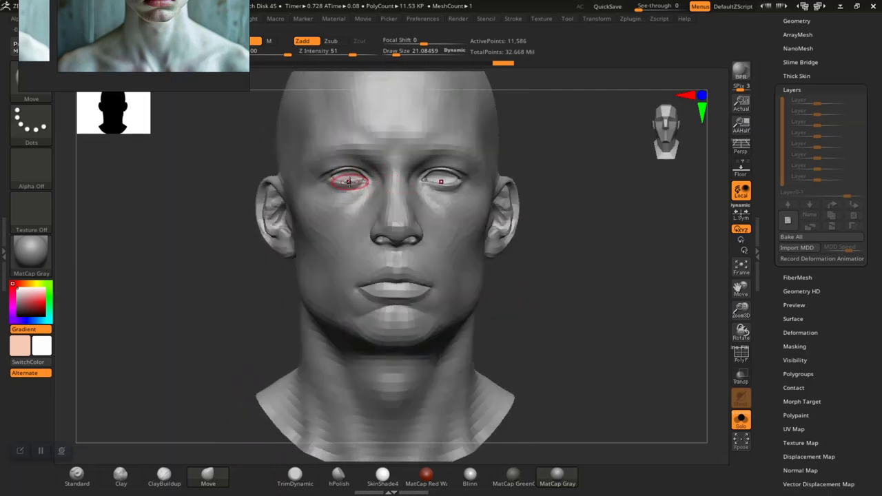
pyautogui.moveTo(583, 300)
pyautogui.mouseDown()
pyautogui.moveTo(565, 296)
pyautogui.moveTo(593, 303)
pyautogui.moveTo(567, 300)
pyautogui.moveTo(586, 284)
pyautogui.mouseUp()
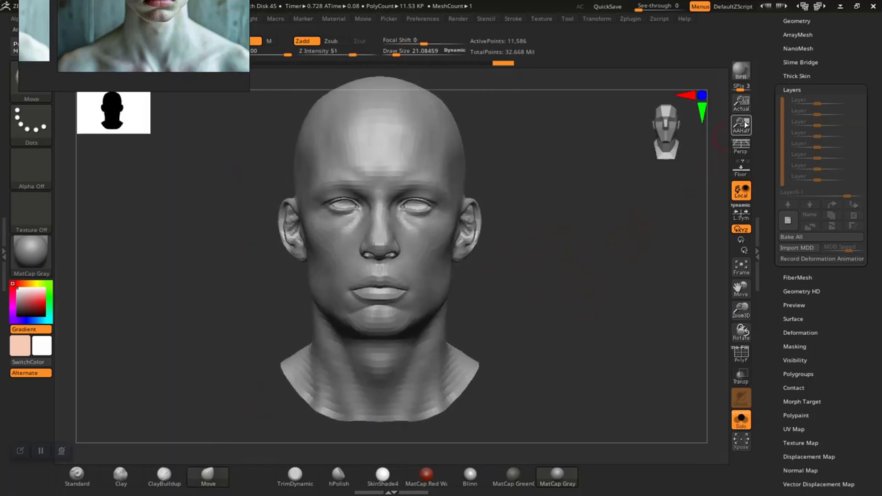
pyautogui.scroll(5, 811, 216)
pyautogui.click(808, 221)
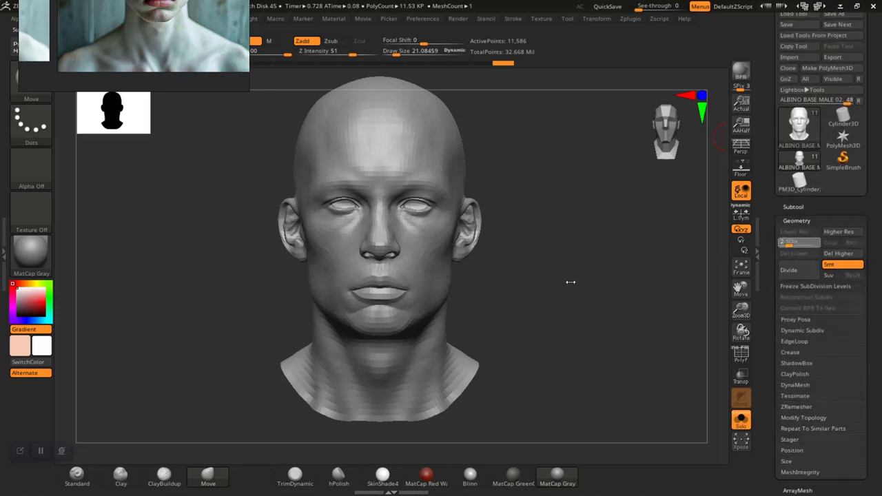
pyautogui.keyDown('ctrl'); pyautogui.moveTo(546, 289); pyautogui.dragTo(561, 310, button='right'); pyautogui.keyUp('ctrl')
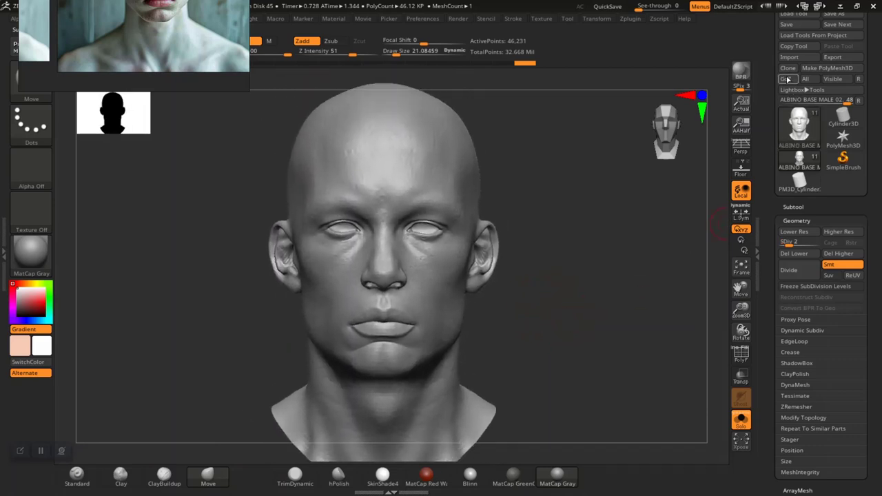
pyautogui.click(833, 57)
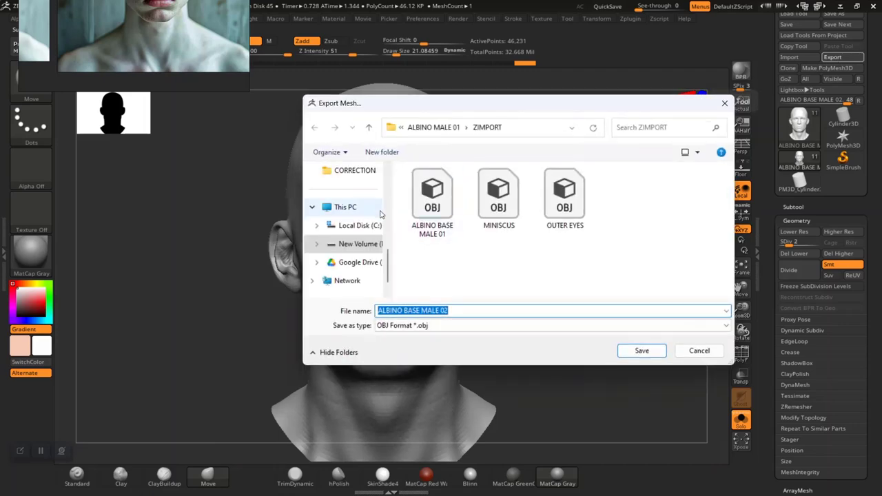
pyautogui.click(698, 351)
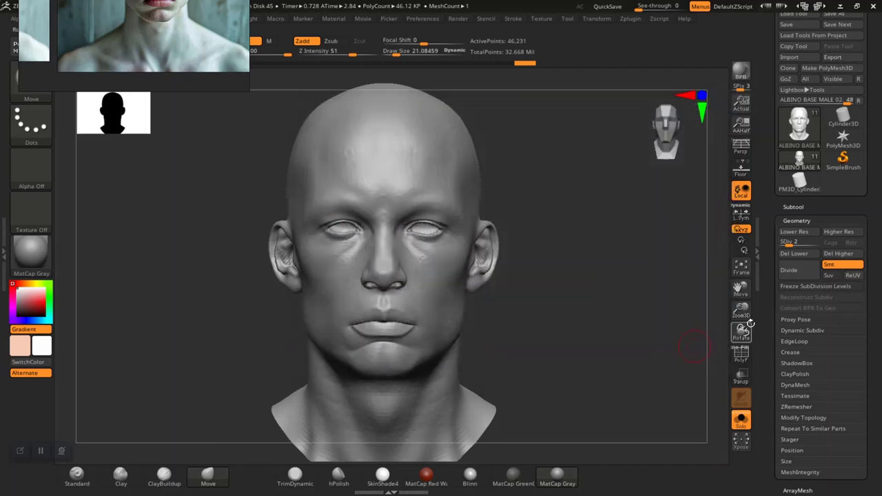
# Step: Delete the hidden torso and arm geometry at subdivision level 1 and move the reference photo beside the head
pyautogui.scroll(-2, 772, 231)
pyautogui.hotkey('shift', 'd')
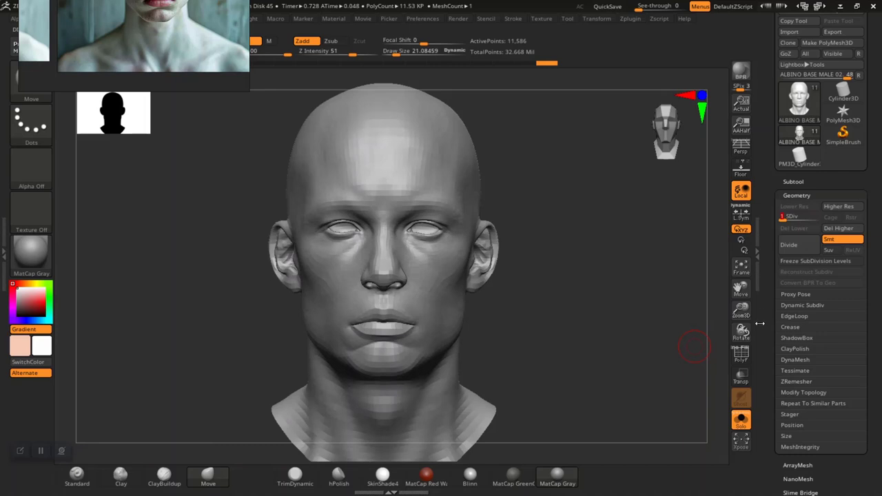
pyautogui.scroll(-5, 774, 214)
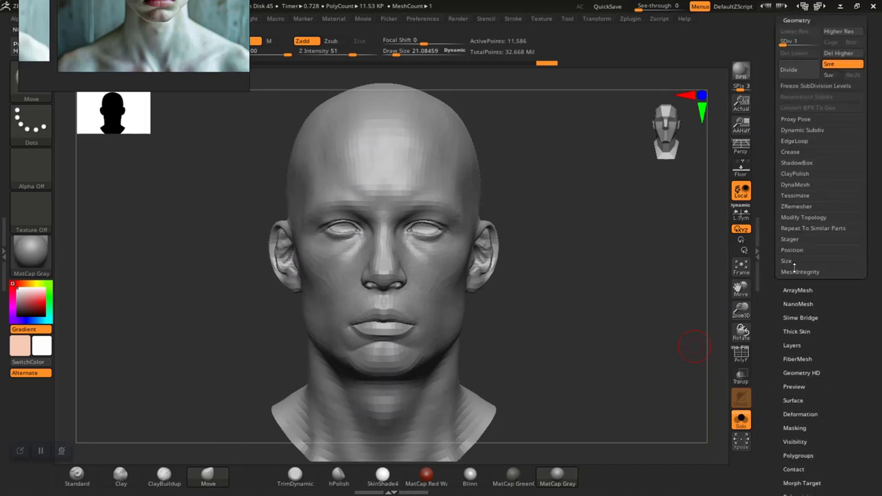
pyautogui.click(813, 220)
pyautogui.click(795, 260)
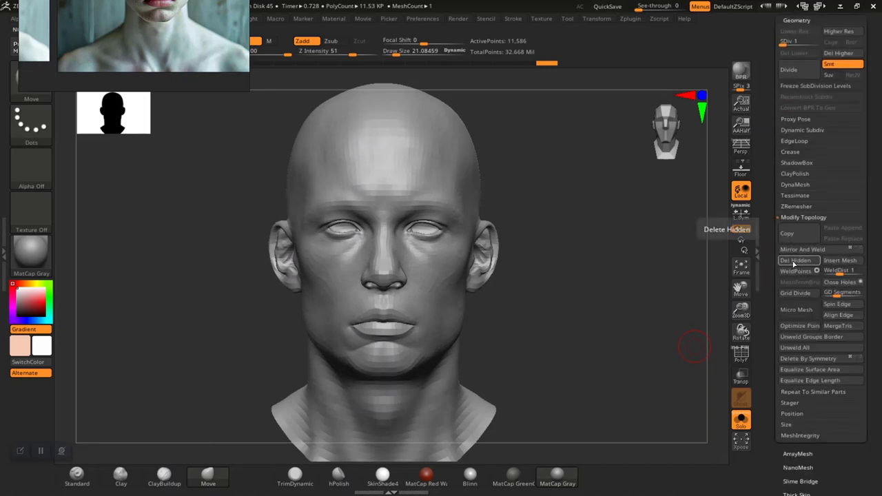
pyautogui.moveTo(159, 35); pyautogui.dragTo(177, 357)
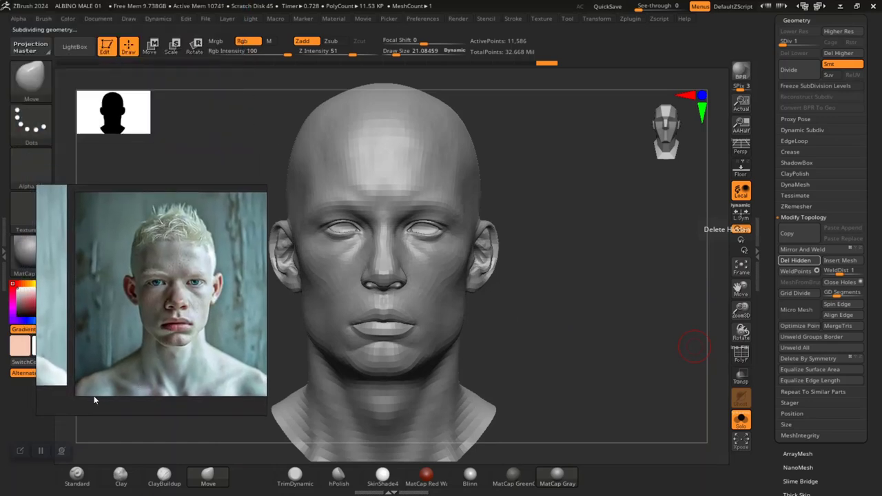
pyautogui.moveTo(577, 301)
pyautogui.mouseDown()
pyautogui.moveTo(569, 299)
pyautogui.moveTo(570, 328)
pyautogui.moveTo(579, 335)
pyautogui.moveTo(713, 190)
pyautogui.mouseUp()
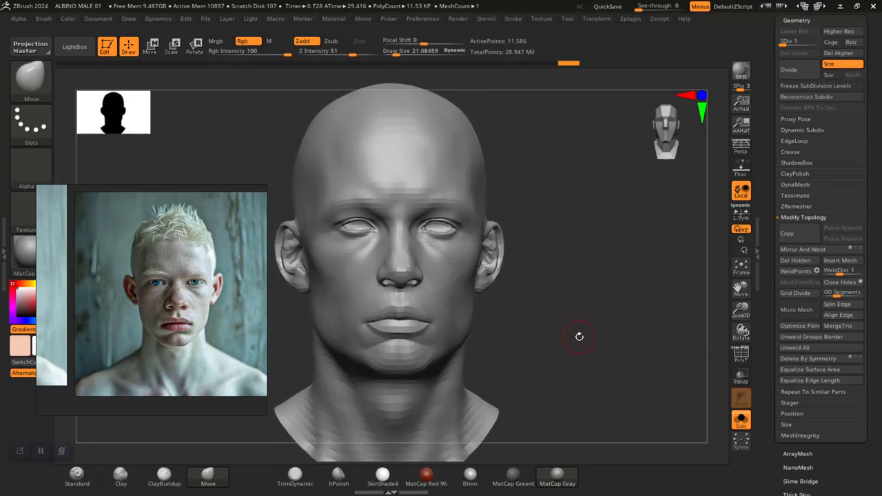
# Step: Raise the trimmed head mesh to subdivision level 2 in preparation for the low-poly export
pyautogui.moveTo(775, 86); pyautogui.dragTo(775, 149)
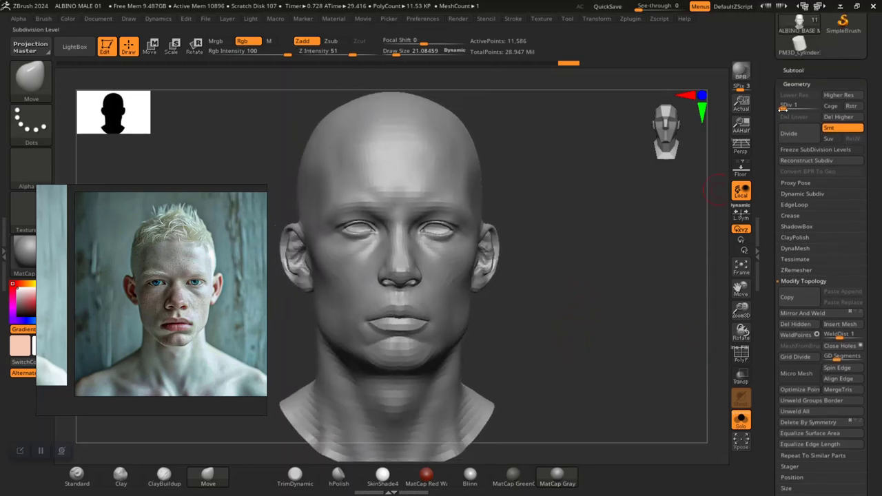
pyautogui.press('d')
pyautogui.moveTo(639, 287)
pyautogui.mouseDown()
pyautogui.moveTo(632, 296)
pyautogui.moveTo(634, 275)
pyautogui.mouseUp()
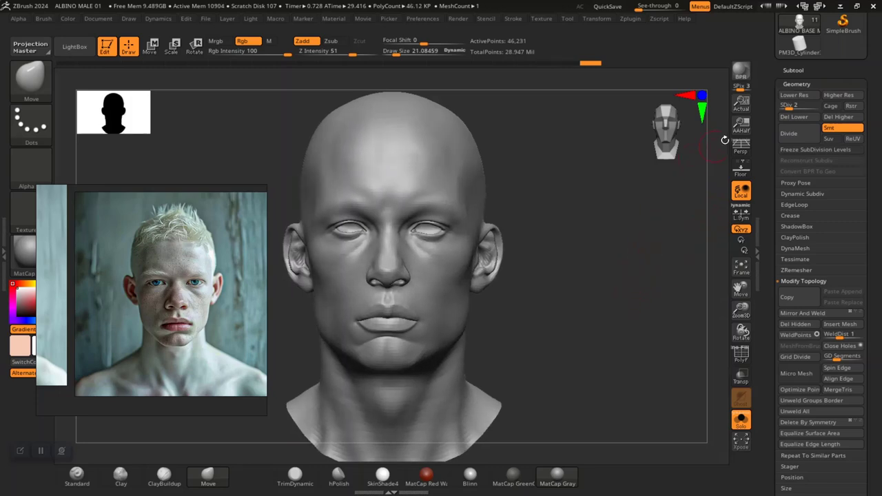
pyautogui.moveTo(763, 93); pyautogui.dragTo(770, 170)
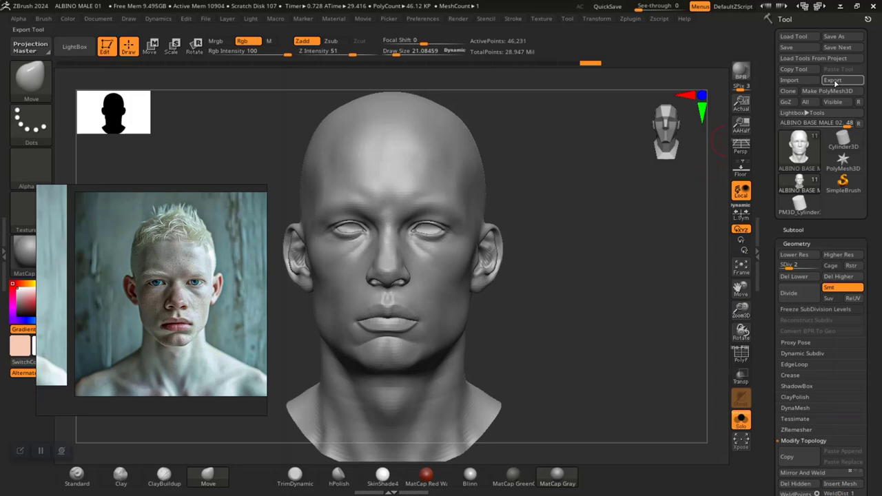
# Step: Start a mesh export and create and open a new folder named HEAD BAKE inside ZIMPORT
pyautogui.click(834, 80)
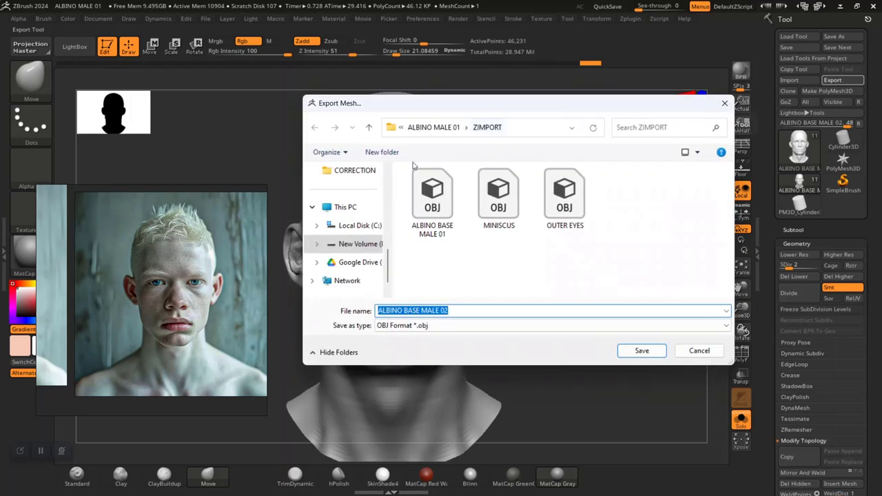
pyautogui.click(382, 152)
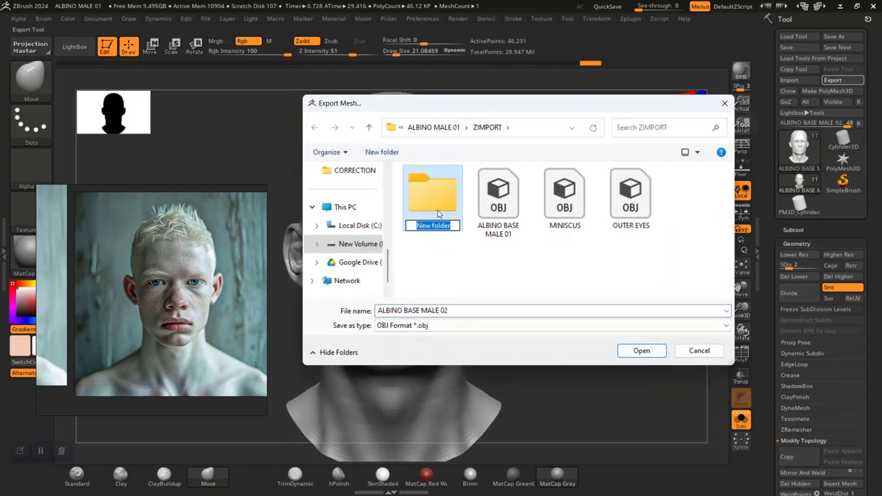
pyautogui.write('HEAD BAKE')
pyautogui.doubleClick(437, 214)
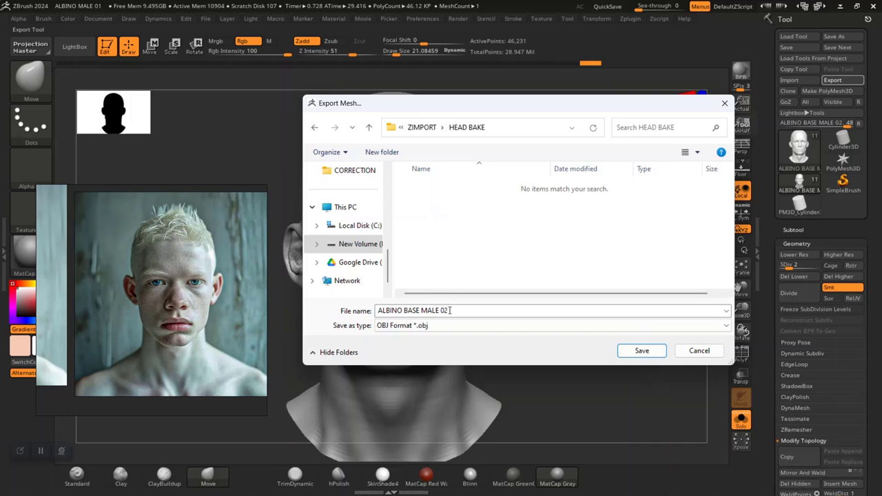
# Step: Export the head in OBJ format under the file name LOW ALBINO BASE MALE
pyautogui.click(456, 310)
pyautogui.click(463, 311)
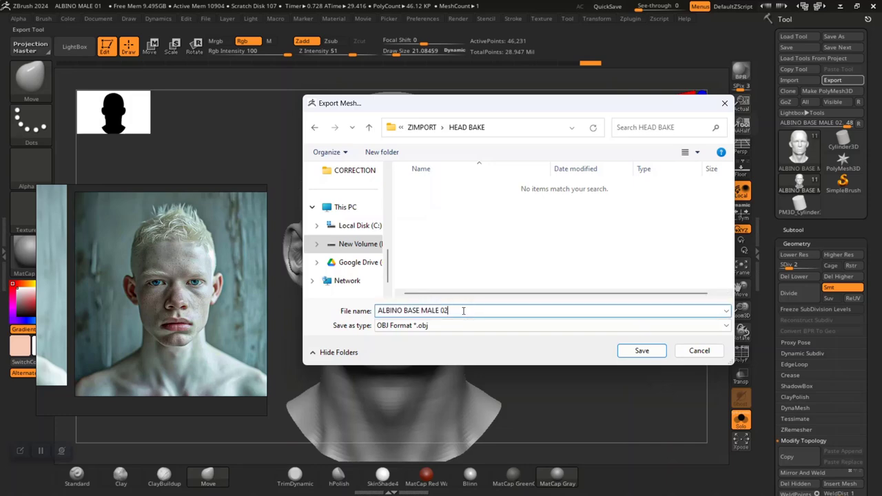
pyautogui.press('Left')
pyautogui.press('Left')
pyautogui.press('Left')
pyautogui.press('Left')
pyautogui.press('Left')
pyautogui.press('Left')
pyautogui.press('Left')
pyautogui.press('Left')
pyautogui.press('Left')
pyautogui.press('Left')
pyautogui.press('Left')
pyautogui.press('Left')
pyautogui.press('Left')
pyautogui.press('Left')
pyautogui.press('Left')
pyautogui.press('Left')
pyautogui.press('Left')
pyautogui.write('LOW')
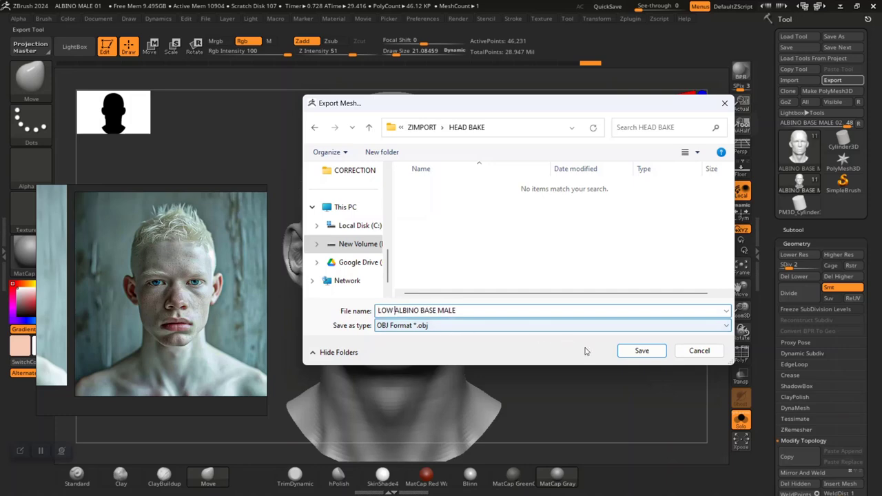
pyautogui.click(640, 353)
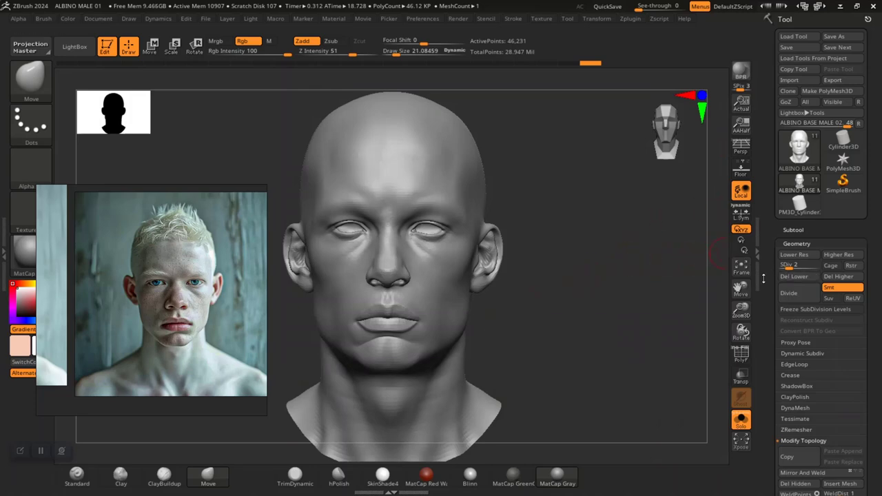
# Step: Raise the head to subdivision level 6 and inspect the skin detail on the forehead and around the eye
pyautogui.press('d')
pyautogui.press('d')
pyautogui.press('d')
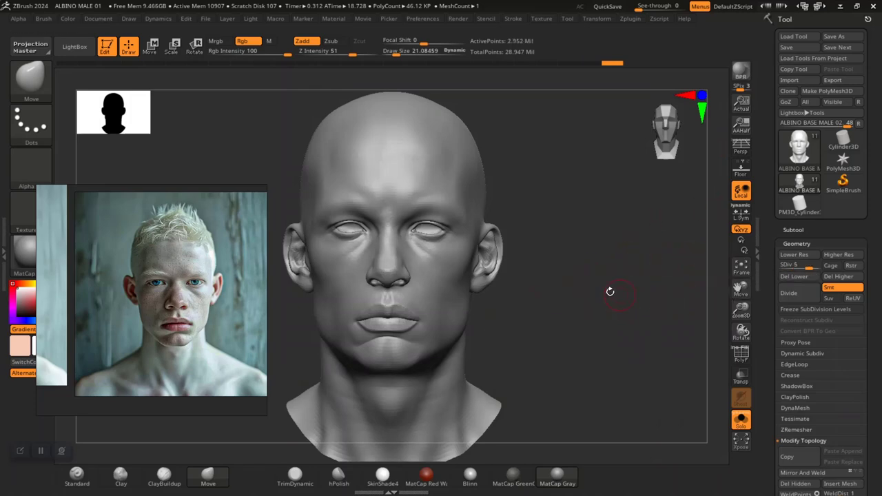
pyautogui.press('d')
pyautogui.keyDown('ctrl'); pyautogui.moveTo(567, 295); pyautogui.dragTo(696, 378, button='right'); pyautogui.keyUp('ctrl')
pyautogui.moveTo(698, 339); pyautogui.dragTo(663, 363, button='right')
pyautogui.moveTo(681, 326); pyautogui.dragTo(630, 335, button='right')
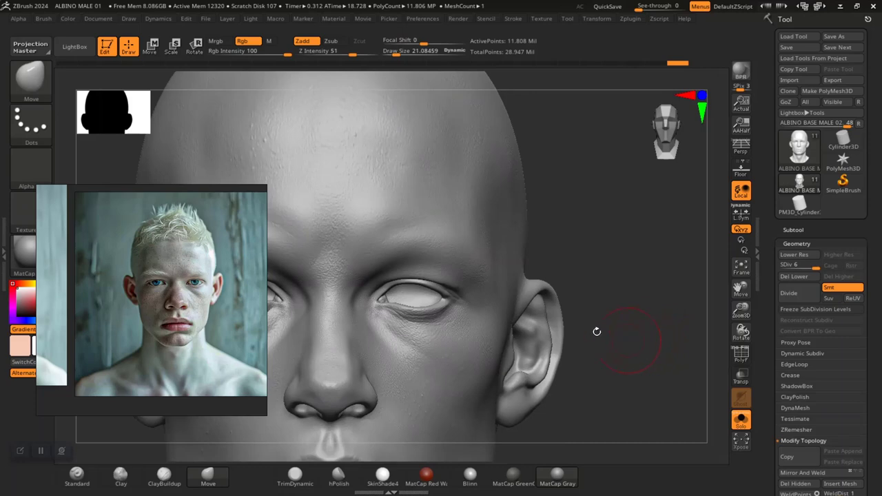
# Step: Move the reference photo clear of the head and inspect the skin detail around the cheek, nose and lips
pyautogui.moveTo(157, 336); pyautogui.dragTo(79, 286, button='right')
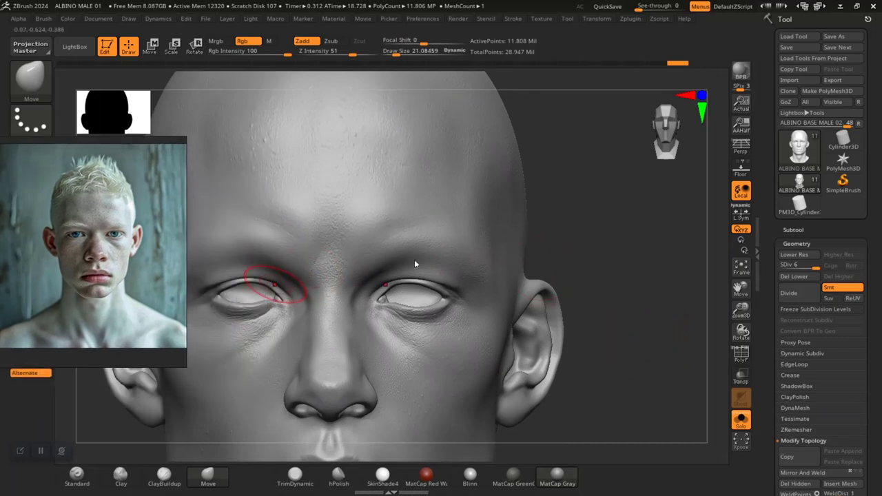
pyautogui.moveTo(602, 240); pyautogui.dragTo(597, 240, button='right')
pyautogui.keyDown('alt'); pyautogui.moveTo(636, 301); pyautogui.dragTo(681, 242, button='right'); pyautogui.keyUp('alt')
pyautogui.keyDown('ctrl'); pyautogui.moveTo(654, 333); pyautogui.dragTo(655, 383, button='right'); pyautogui.keyUp('ctrl')
pyautogui.moveTo(662, 415); pyautogui.dragTo(680, 372, button='right')
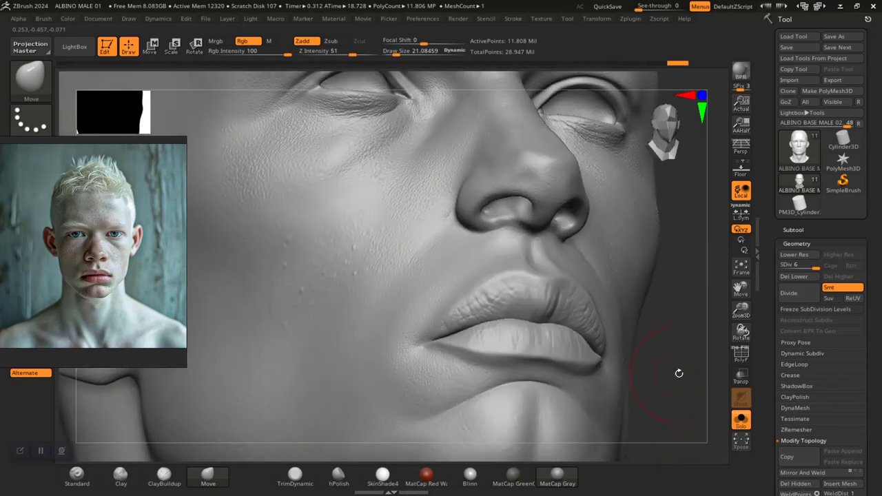
pyautogui.moveTo(680, 318); pyautogui.dragTo(634, 232, button='right')
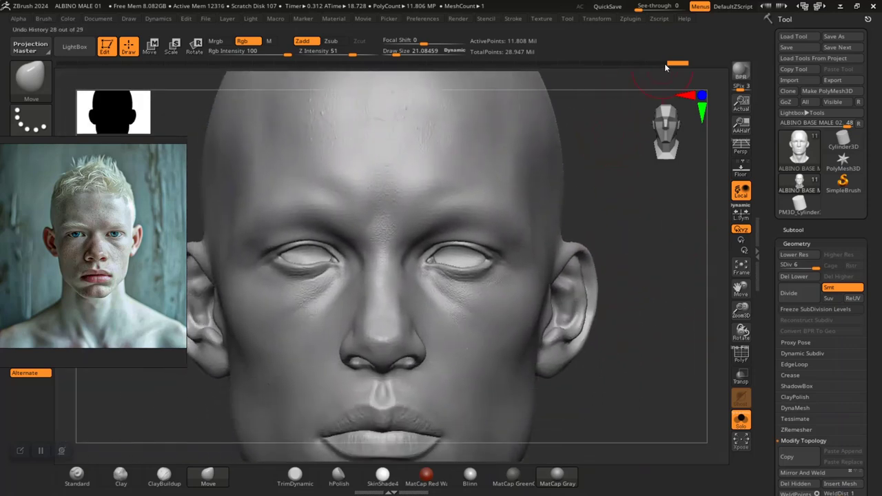
# Step: Step back through the undo history to the untrimmed bust and raise it to subdivision level 6
pyautogui.moveTo(655, 62); pyautogui.dragTo(393, 67)
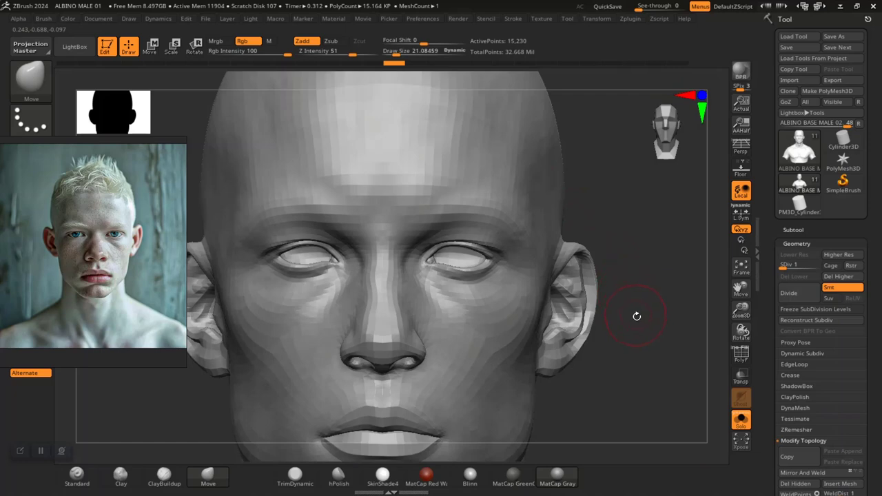
pyautogui.keyDown('ctrl'); pyautogui.moveTo(635, 316); pyautogui.dragTo(514, 190, button='right'); pyautogui.keyUp('ctrl')
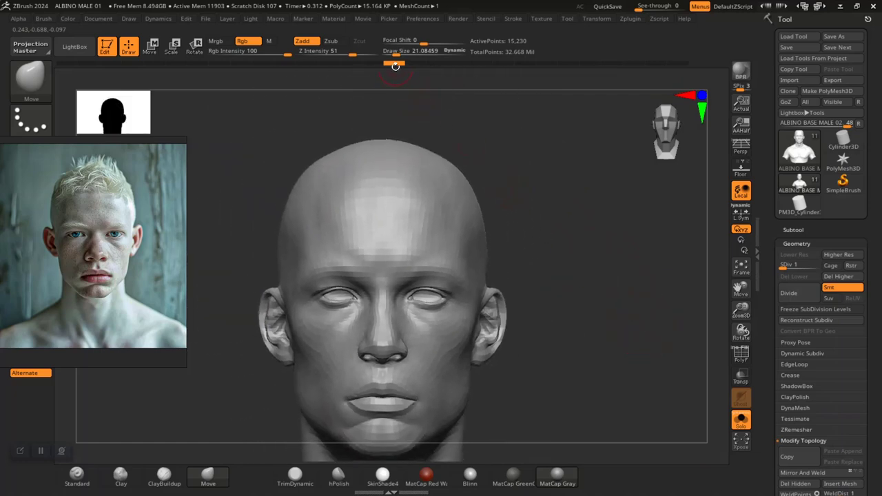
pyautogui.moveTo(394, 66); pyautogui.dragTo(332, 67)
pyautogui.moveTo(516, 221)
pyautogui.keyDown('ctrl'); pyautogui.mouseDown(button='right')
pyautogui.moveTo(551, 250)
pyautogui.moveTo(640, 281)
pyautogui.mouseUp(button='right'); pyautogui.keyUp('ctrl')
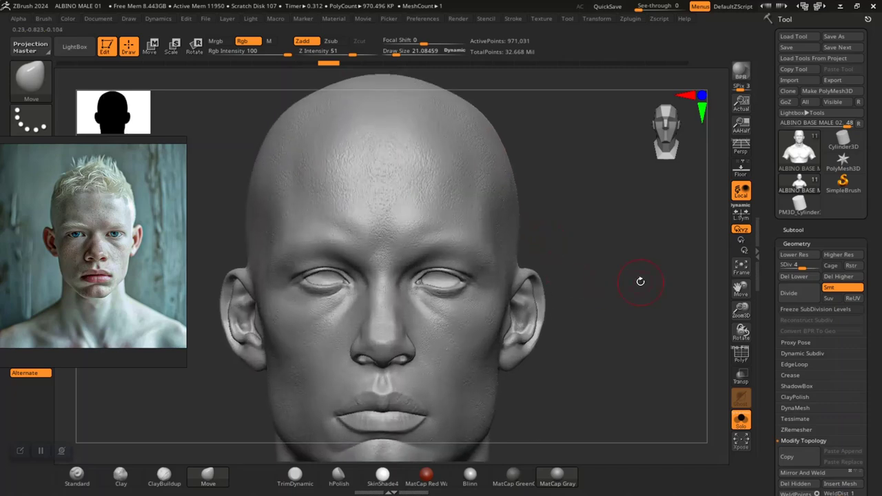
pyautogui.keyDown('alt'); pyautogui.moveTo(620, 285); pyautogui.dragTo(636, 319); pyautogui.keyUp('alt')
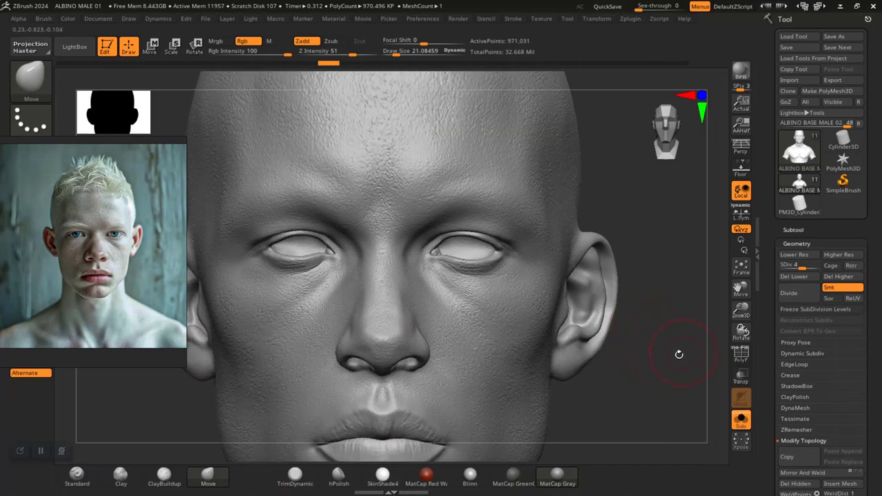
pyautogui.keyDown('alt'); pyautogui.moveTo(644, 416); pyautogui.dragTo(627, 341); pyautogui.keyUp('alt')
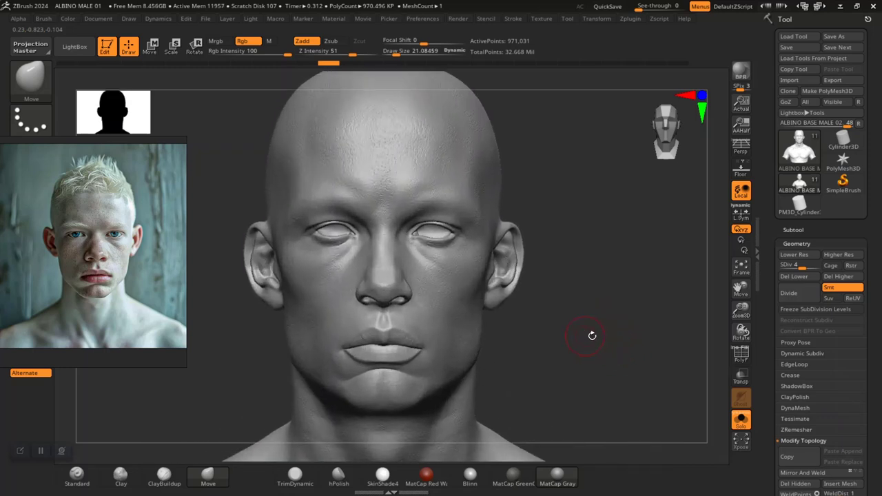
pyautogui.hotkey('ctrl', 'd')
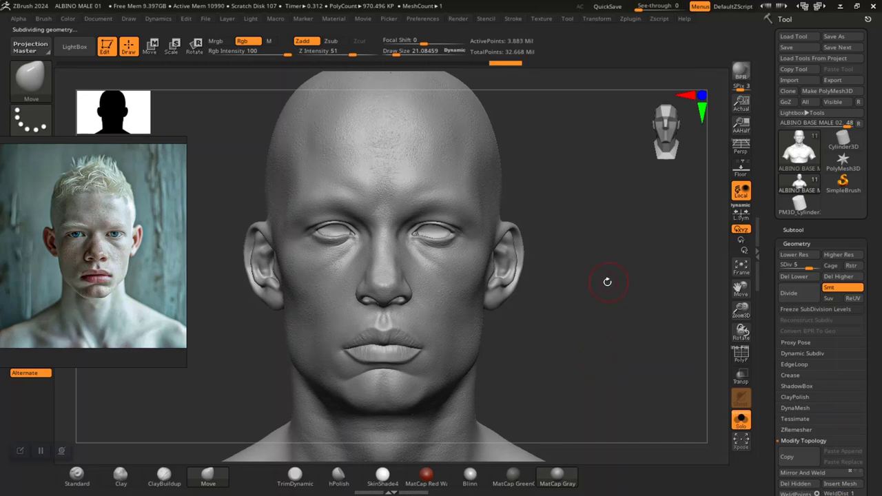
pyautogui.moveTo(607, 318)
pyautogui.mouseDown()
pyautogui.moveTo(639, 405)
pyautogui.moveTo(681, 387)
pyautogui.moveTo(672, 373)
pyautogui.mouseUp()
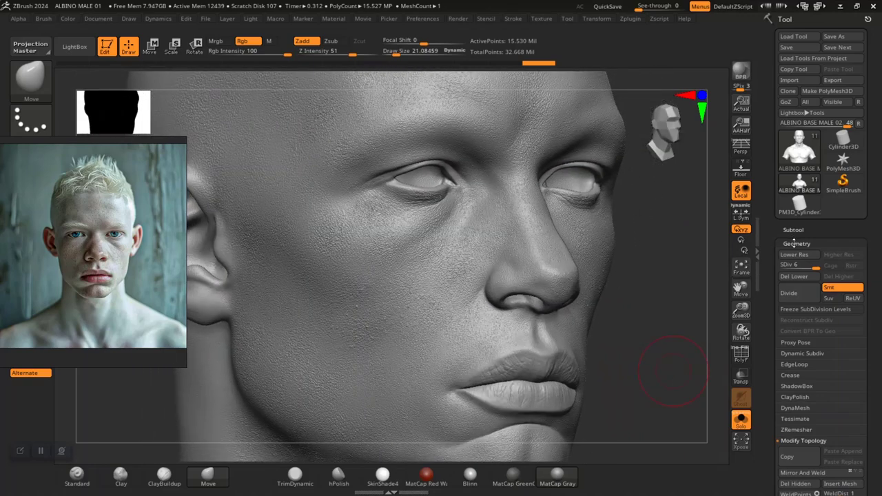
# Step: Check the bust's layer settings, examine the skin texture on the cheek and ear, and reopen the geometry settings
pyautogui.click(796, 243)
pyautogui.click(793, 192)
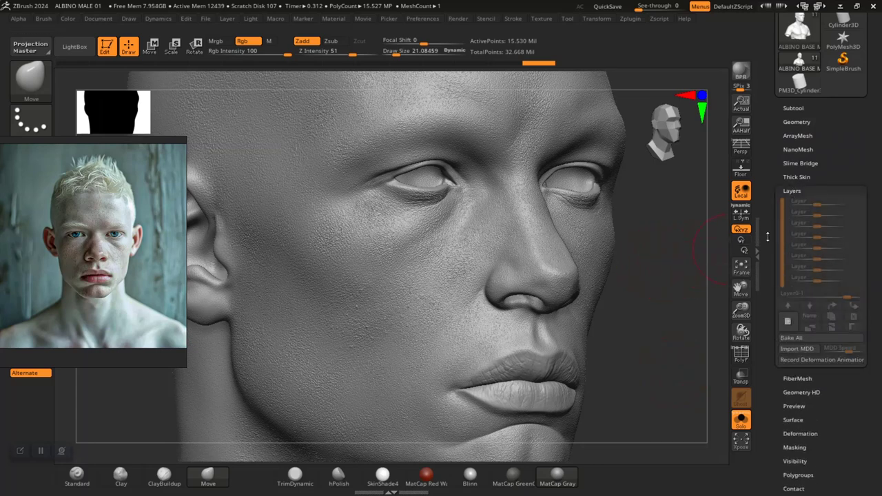
pyautogui.keyDown('alt'); pyautogui.moveTo(656, 315); pyautogui.dragTo(672, 359); pyautogui.keyUp('alt')
pyautogui.moveTo(709, 395)
pyautogui.keyDown('alt'); pyautogui.mouseDown()
pyautogui.moveTo(680, 340)
pyautogui.moveTo(654, 324)
pyautogui.mouseUp(); pyautogui.keyUp('alt')
pyautogui.moveTo(649, 361)
pyautogui.keyDown('alt'); pyautogui.mouseDown()
pyautogui.moveTo(638, 336)
pyautogui.moveTo(524, 311)
pyautogui.moveTo(620, 287)
pyautogui.moveTo(647, 349)
pyautogui.moveTo(689, 331)
pyautogui.mouseUp(); pyautogui.keyUp('alt')
pyautogui.click(797, 122)
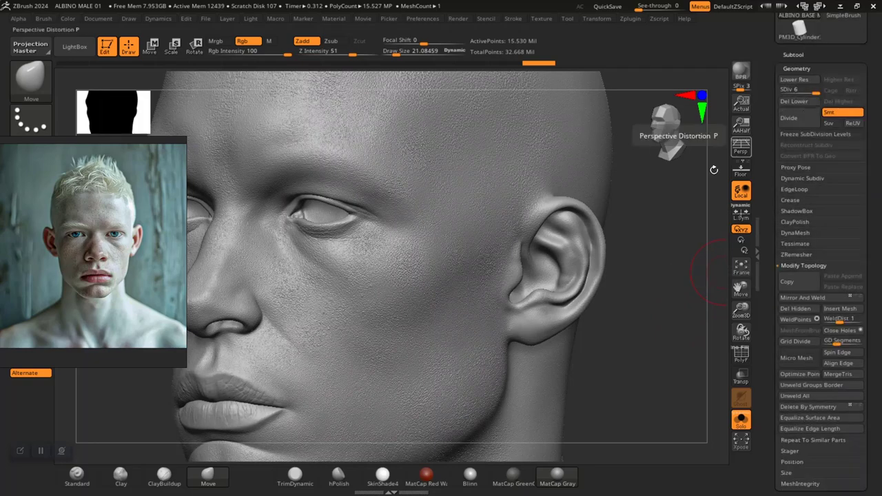
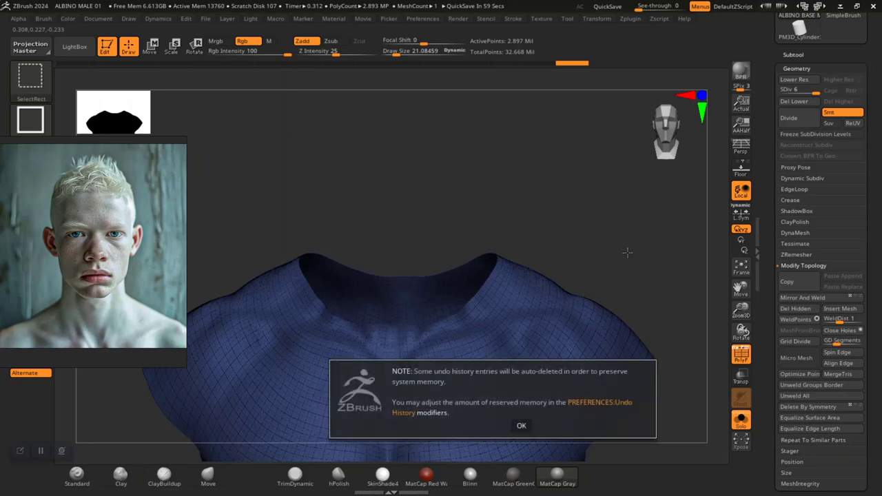
# Step: Dismiss the undo history note and hide the torso and both arms, leaving only the head and neck visible
pyautogui.click(521, 425)
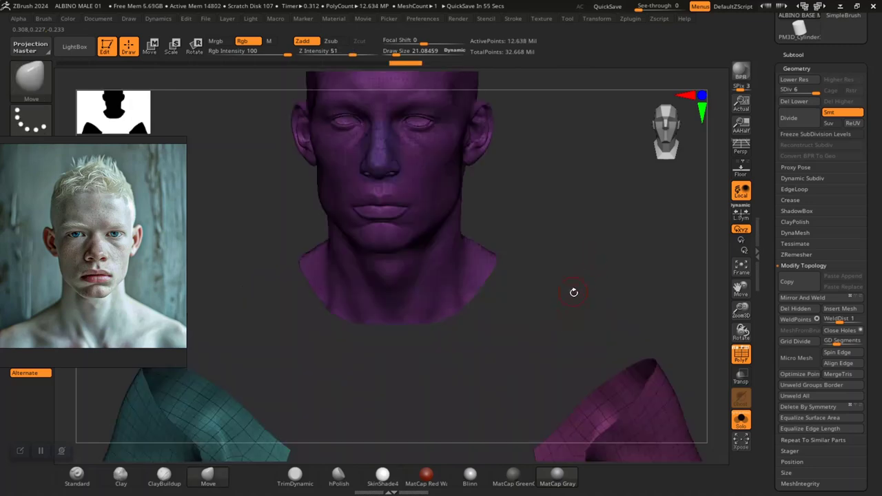
pyautogui.keyDown('alt'); pyautogui.moveTo(586, 305); pyautogui.dragTo(570, 192); pyautogui.keyUp('alt')
pyautogui.moveTo(509, 302)
pyautogui.mouseDown()
pyautogui.moveTo(518, 297)
pyautogui.moveTo(554, 361)
pyautogui.mouseUp()
pyautogui.hotkey('ctrl', 'shift')
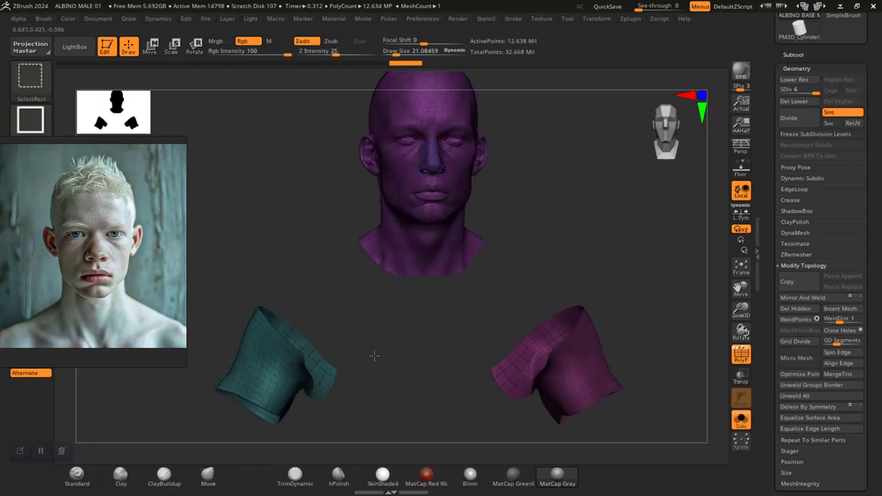
pyautogui.keyDown('ctrl'); pyautogui.keyDown('shift'); pyautogui.click(373, 355); pyautogui.keyUp('shift'); pyautogui.keyUp('ctrl')
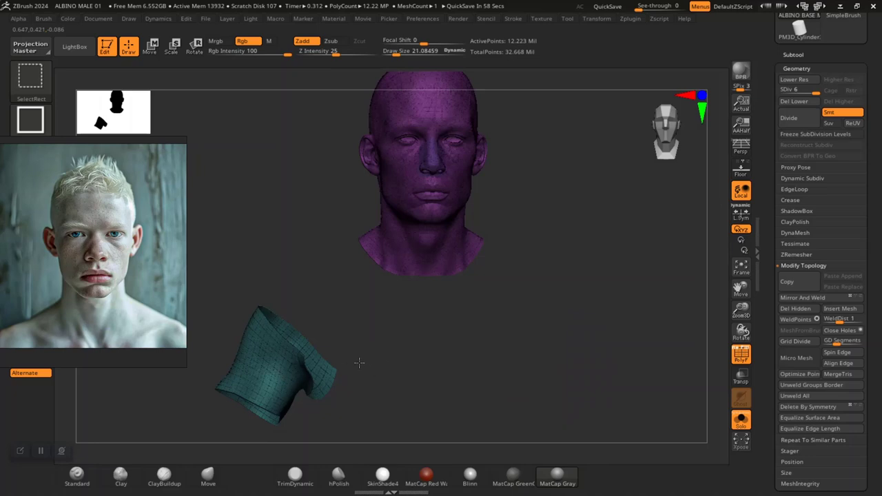
pyautogui.keyDown('ctrl'); pyautogui.keyDown('shift'); pyautogui.click(359, 363); pyautogui.keyUp('shift'); pyautogui.keyUp('ctrl')
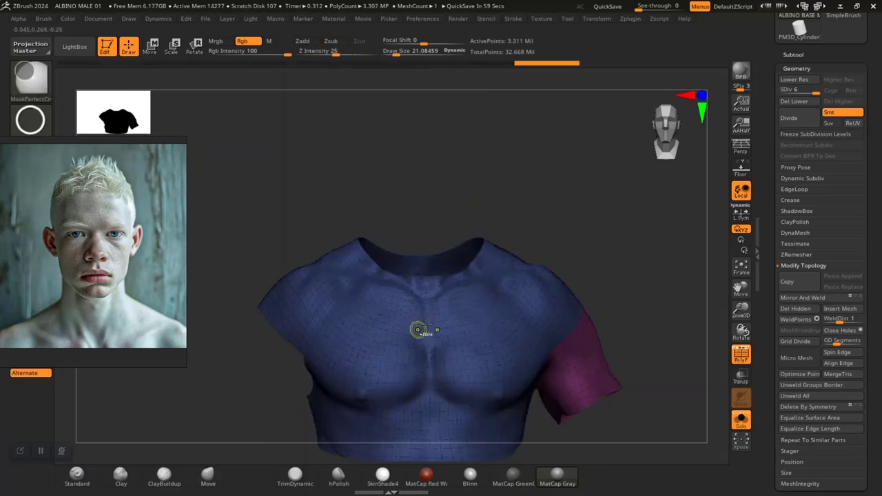
pyautogui.keyDown('ctrl'); pyautogui.keyDown('shift'); pyautogui.click(509, 305); pyautogui.keyUp('shift'); pyautogui.keyUp('ctrl')
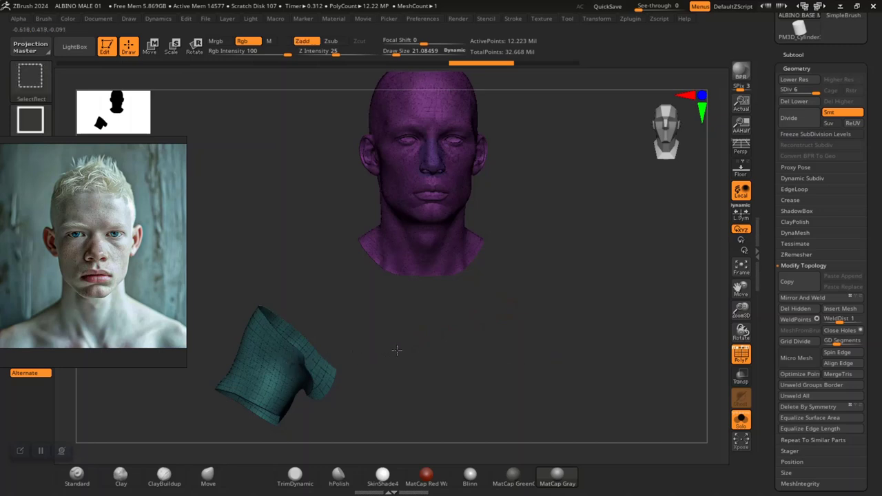
pyautogui.keyDown('ctrl'); pyautogui.keyDown('shift'); pyautogui.click(427, 343); pyautogui.keyUp('shift'); pyautogui.keyUp('ctrl')
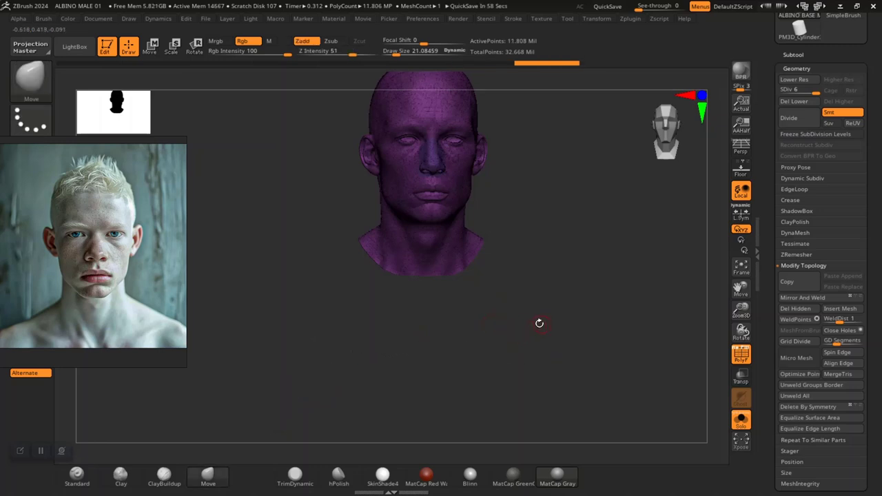
# Step: Assign the visible head and neck to one polygroup and turn off the polyframe display
pyautogui.hotkey('ctrl', 'w')
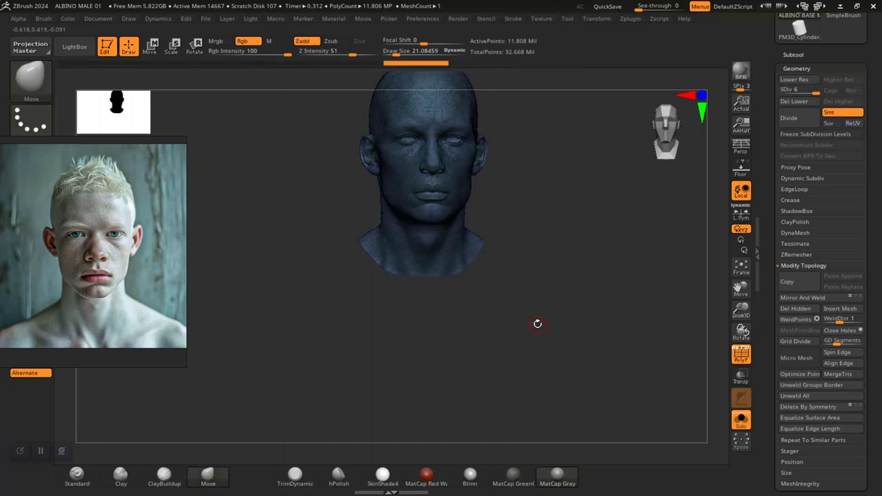
pyautogui.moveTo(538, 309)
pyautogui.keyDown('alt'); pyautogui.mouseDown()
pyautogui.moveTo(544, 326)
pyautogui.moveTo(558, 331)
pyautogui.mouseUp(); pyautogui.keyUp('alt')
pyautogui.hotkey('shift', 'f')
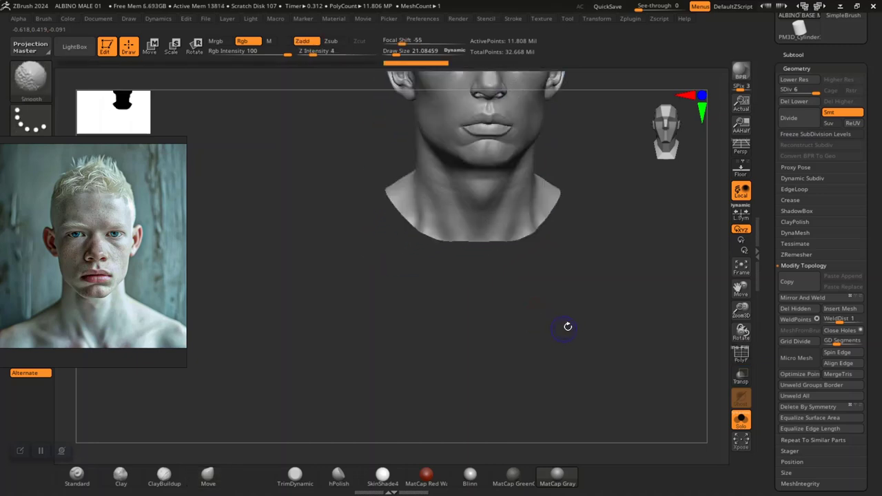
# Step: Inspect the isolated head's skin detail across the forehead, nose, lips, jaw, neck and ear
pyautogui.keyDown('alt'); pyautogui.moveTo(620, 251); pyautogui.dragTo(570, 254); pyautogui.keyUp('alt')
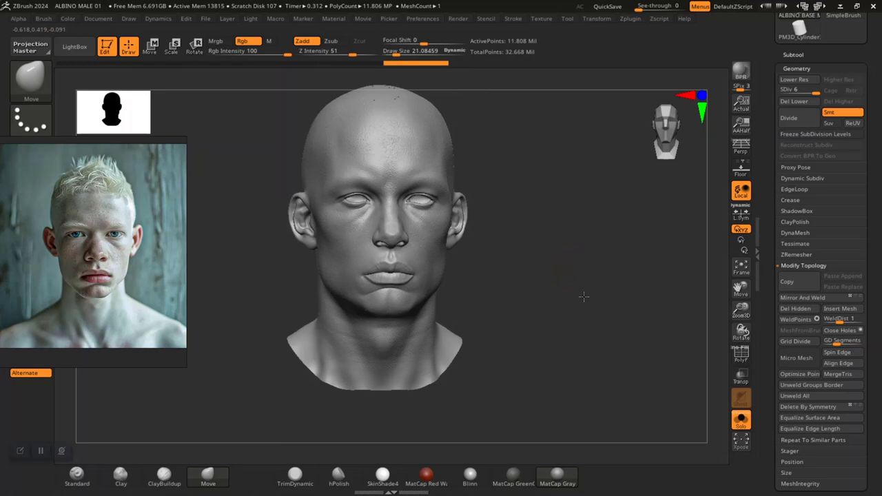
pyautogui.keyDown('alt'); pyautogui.moveTo(583, 296); pyautogui.dragTo(411, 342); pyautogui.keyUp('alt')
pyautogui.keyDown('alt'); pyautogui.moveTo(323, 278); pyautogui.dragTo(211, 391); pyautogui.keyUp('alt')
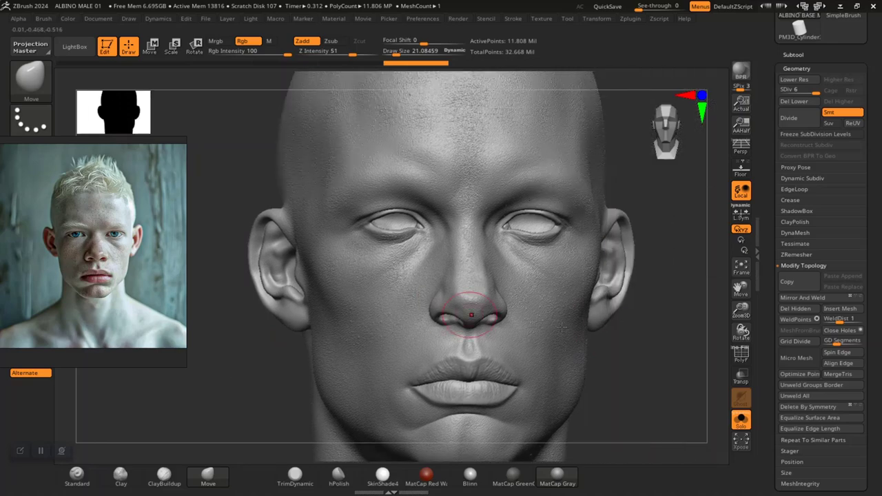
pyautogui.moveTo(562, 394); pyautogui.dragTo(657, 281, button='right')
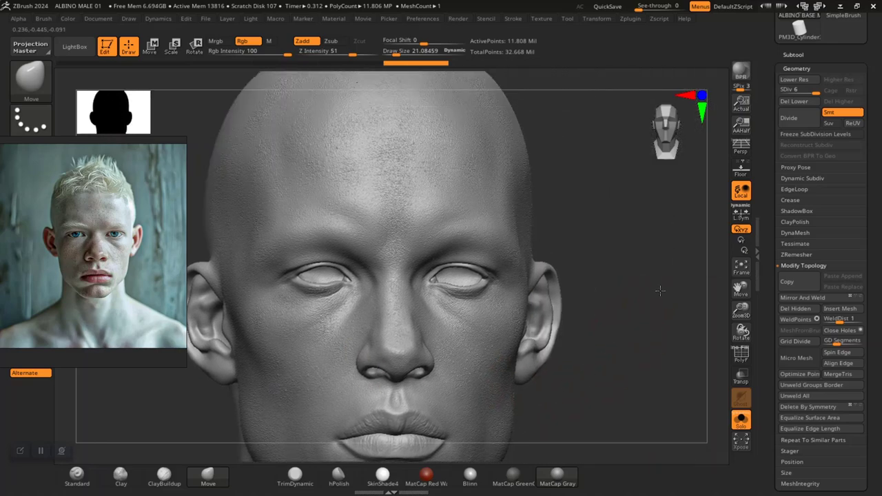
pyautogui.keyDown('alt'); pyautogui.moveTo(660, 291); pyautogui.dragTo(662, 365); pyautogui.keyUp('alt')
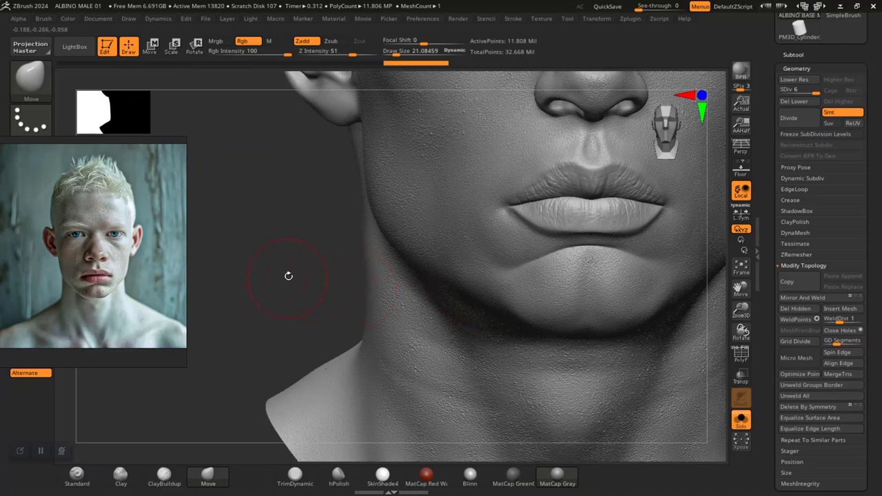
pyautogui.keyDown('alt'); pyautogui.moveTo(278, 253); pyautogui.dragTo(281, 392); pyautogui.keyUp('alt')
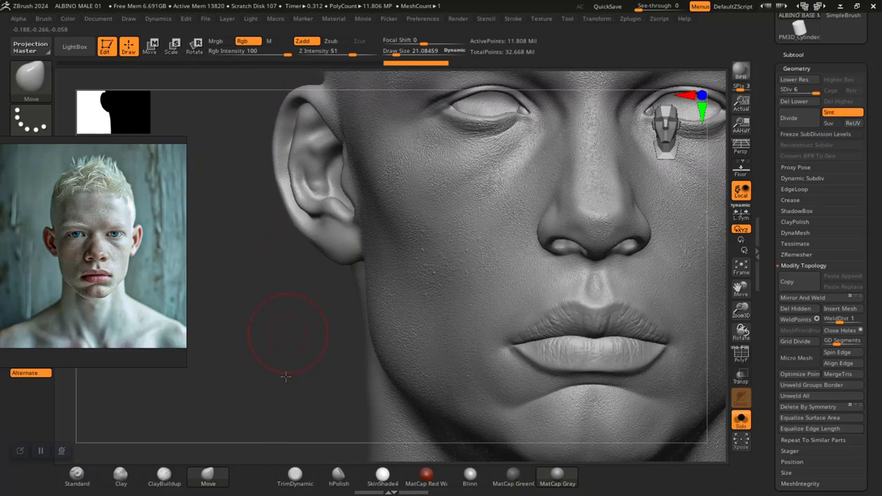
pyautogui.moveTo(285, 376)
pyautogui.keyDown('alt'); pyautogui.mouseDown(button='right')
pyautogui.moveTo(281, 402)
pyautogui.moveTo(280, 388)
pyautogui.mouseUp(button='right'); pyautogui.keyUp('alt')
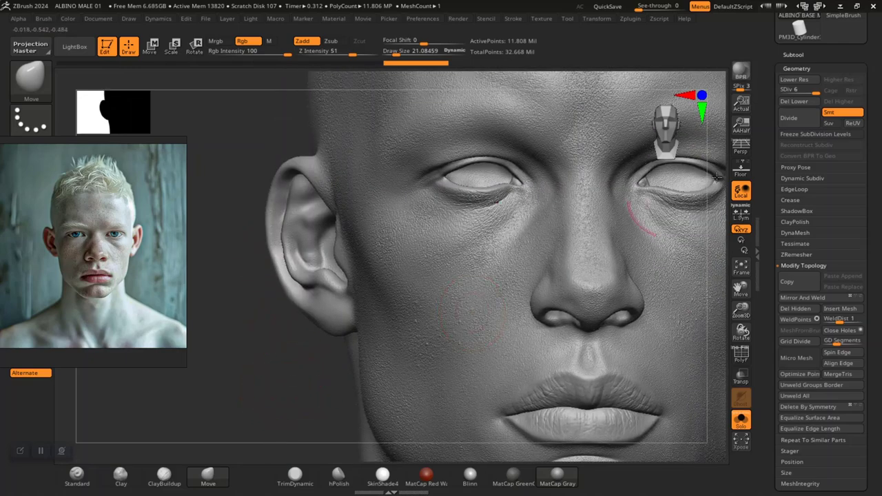
# Step: Try to delete the hidden body parts, and lower the head to subdivision level 1
pyautogui.click(794, 309)
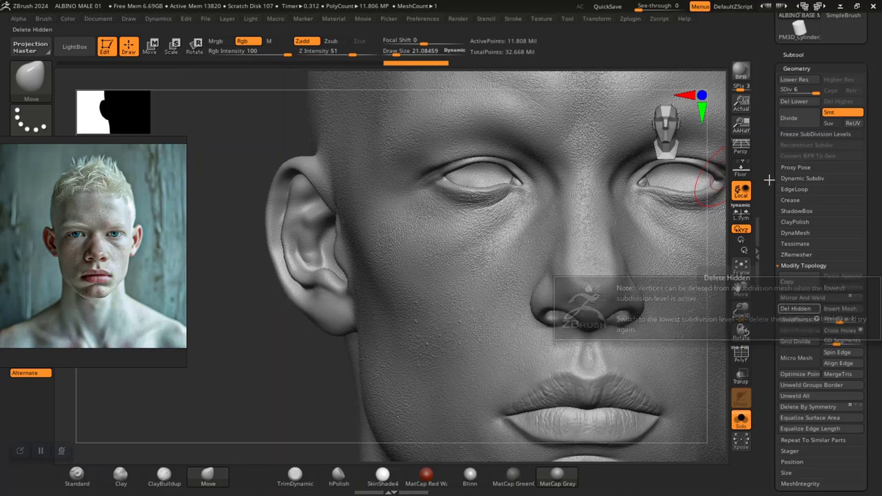
pyautogui.moveTo(797, 91); pyautogui.dragTo(791, 91)
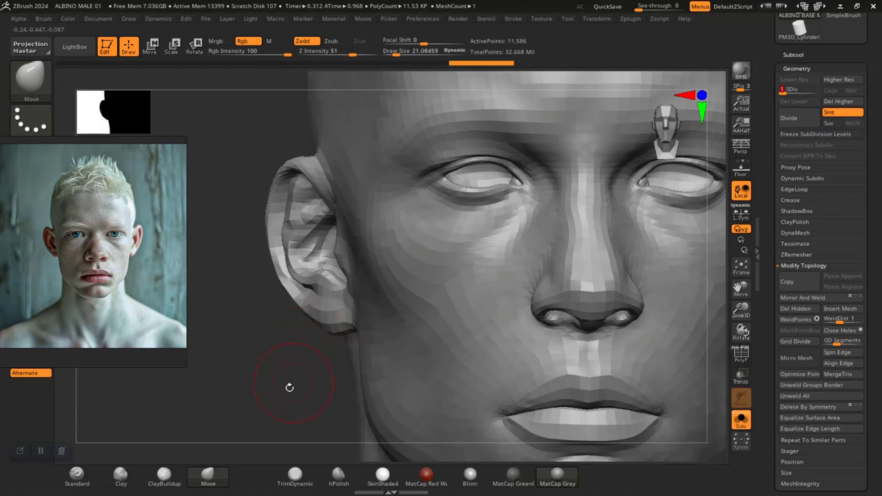
pyautogui.moveTo(278, 397)
pyautogui.mouseDown()
pyautogui.moveTo(251, 445)
pyautogui.moveTo(285, 394)
pyautogui.mouseUp()
# Step: Save the project as ALBINO MALE 01, replacing the existing file
pyautogui.press('ctrl')
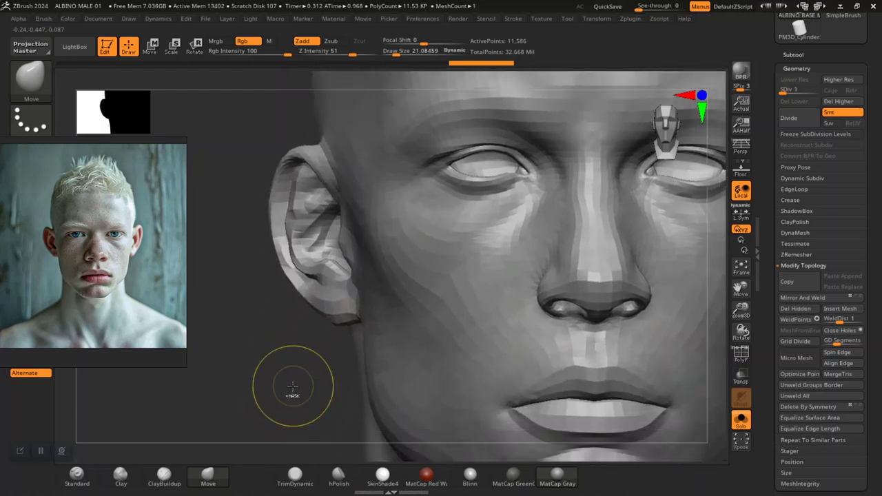
pyautogui.hotkey('ctrl', 's')
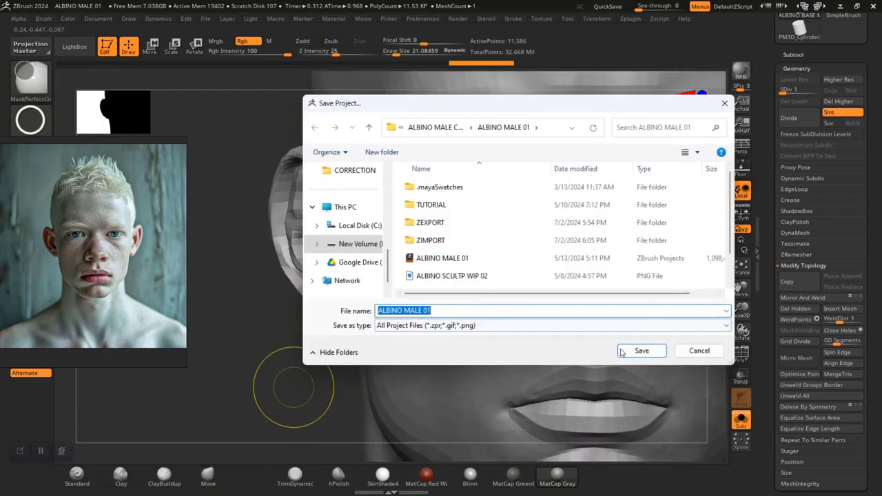
pyautogui.click(641, 351)
pyautogui.click(469, 241)
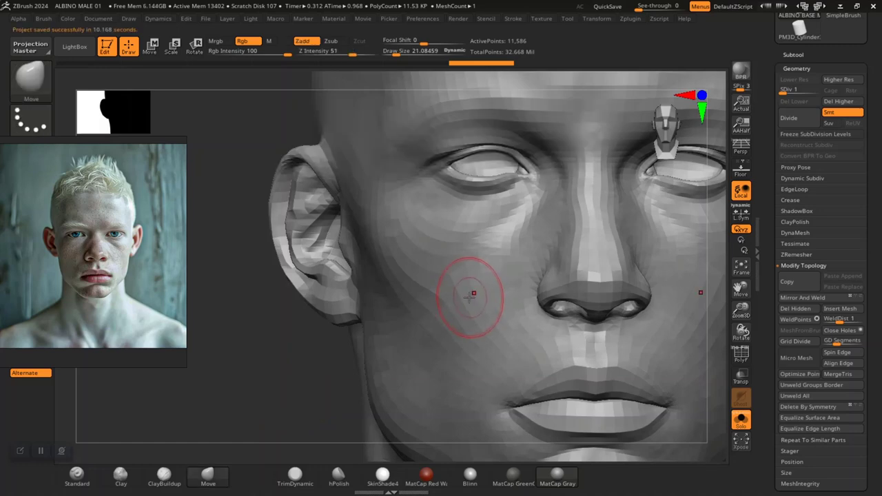
# Step: Delete the hidden torso and arms, and raise the head to subdivision level 6 to examine its skin
pyautogui.moveTo(286, 362); pyautogui.dragTo(343, 355)
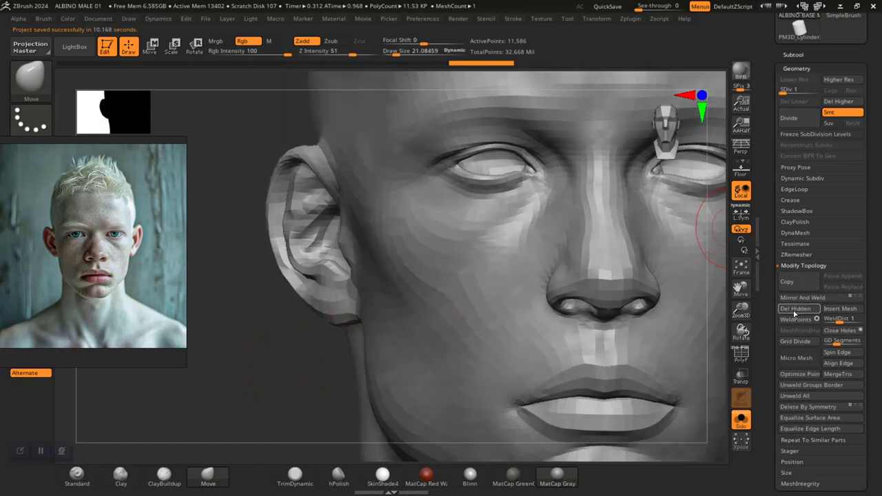
pyautogui.click(796, 309)
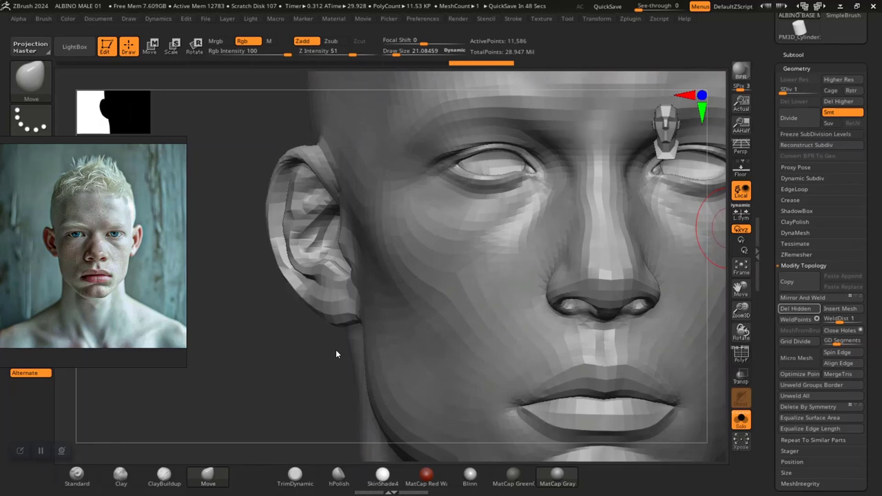
pyautogui.moveTo(336, 349); pyautogui.dragTo(393, 335)
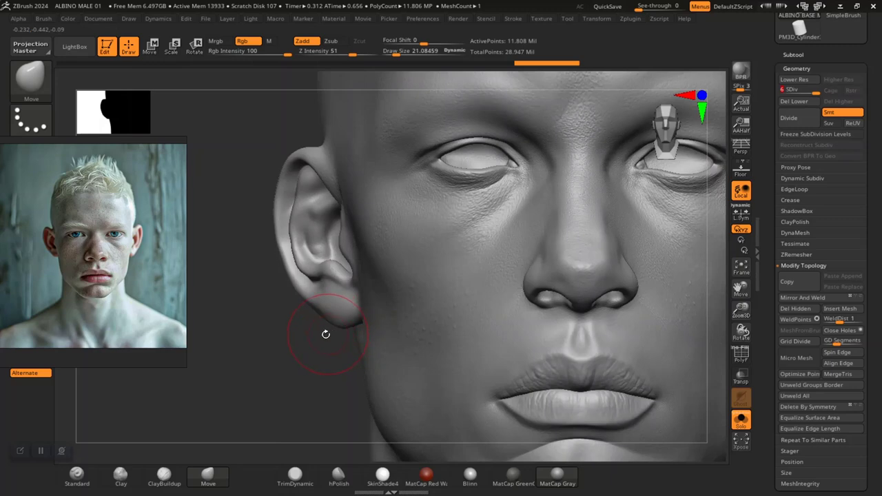
# Step: Examine the trimmed head's skin detail at subdivision level 6, covering the ear, jaw, neck, lips, nose, cheek and forehead
pyautogui.moveTo(265, 388); pyautogui.dragTo(256, 335)
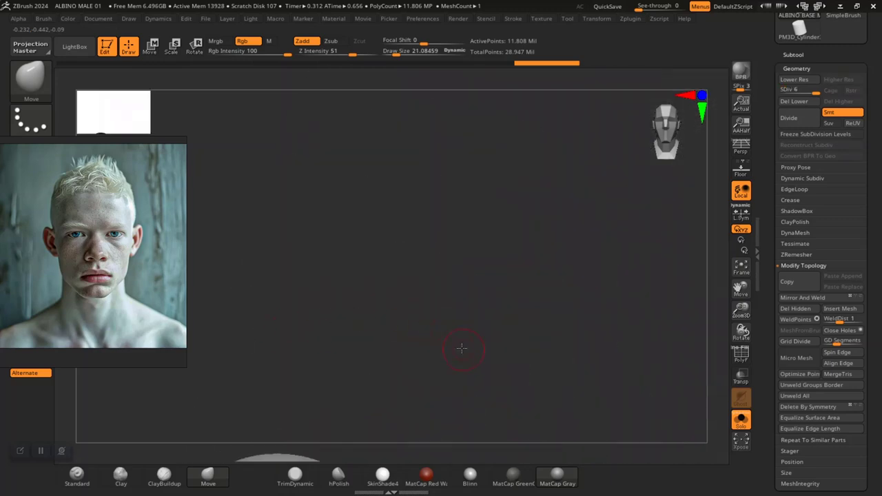
pyautogui.keyDown('alt'); pyautogui.moveTo(462, 347); pyautogui.dragTo(528, 160); pyautogui.keyUp('alt')
pyautogui.keyDown('alt'); pyautogui.moveTo(563, 241); pyautogui.dragTo(622, 404); pyautogui.keyUp('alt')
pyautogui.keyDown('alt'); pyautogui.moveTo(292, 217); pyautogui.dragTo(278, 366); pyautogui.keyUp('alt')
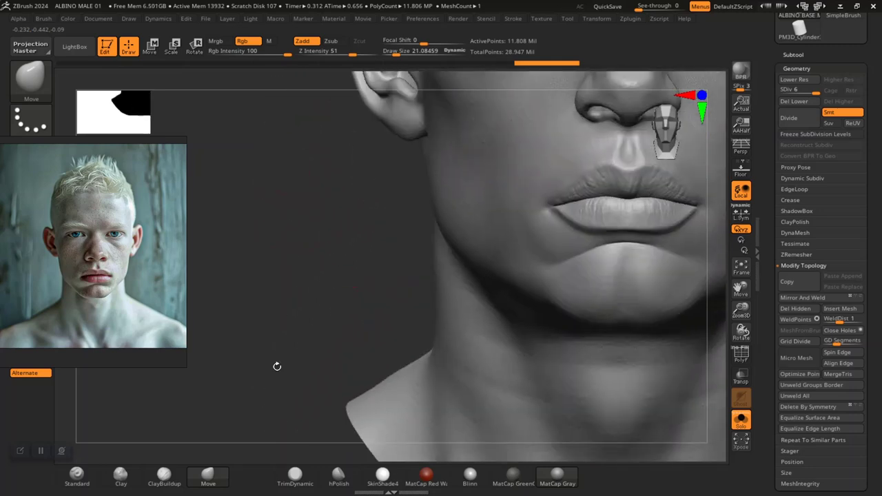
pyautogui.keyDown('alt'); pyautogui.moveTo(277, 277); pyautogui.dragTo(290, 288); pyautogui.keyUp('alt')
pyautogui.keyDown('alt'); pyautogui.moveTo(330, 195); pyautogui.dragTo(256, 402); pyautogui.keyUp('alt')
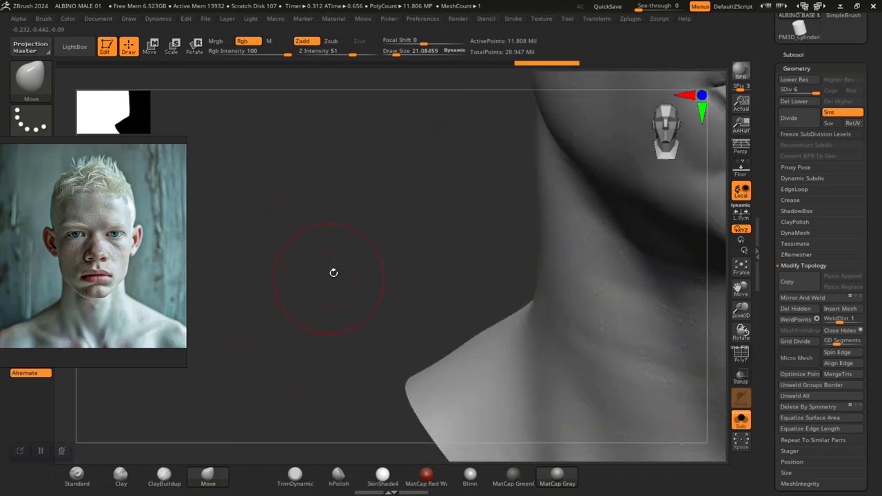
pyautogui.keyDown('alt'); pyautogui.moveTo(368, 215); pyautogui.dragTo(235, 335); pyautogui.keyUp('alt')
pyautogui.keyDown('alt'); pyautogui.moveTo(292, 239); pyautogui.dragTo(255, 424); pyautogui.keyUp('alt')
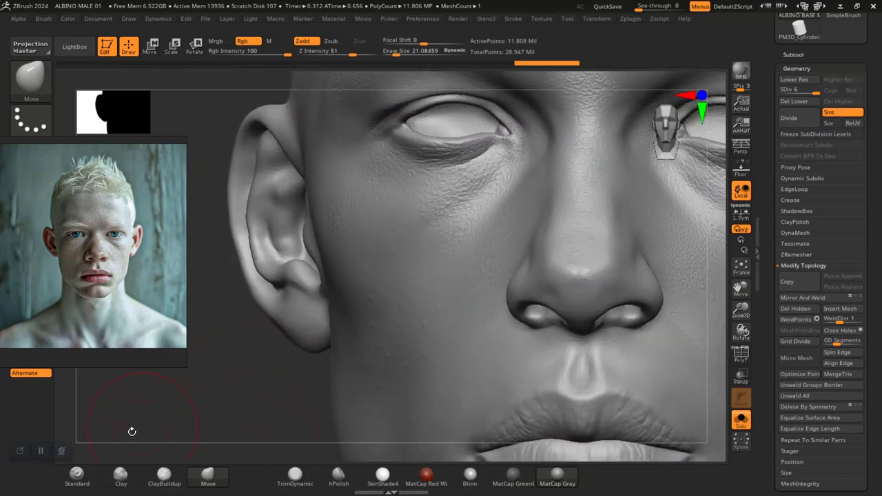
pyautogui.moveTo(251, 356); pyautogui.dragTo(292, 388)
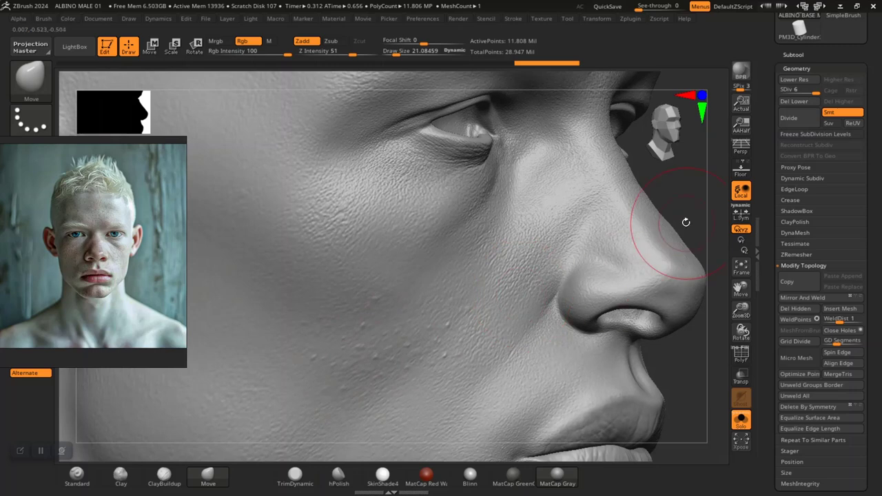
pyautogui.moveTo(659, 220); pyautogui.dragTo(616, 338)
pyautogui.keyDown('alt'); pyautogui.moveTo(634, 283); pyautogui.dragTo(634, 372); pyautogui.keyUp('alt')
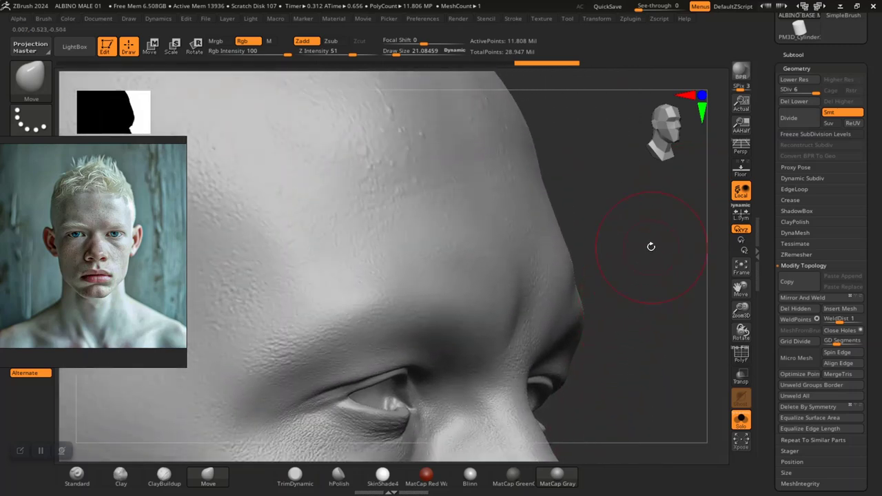
pyautogui.moveTo(650, 246); pyautogui.dragTo(642, 293)
pyautogui.moveTo(660, 348); pyautogui.dragTo(647, 283)
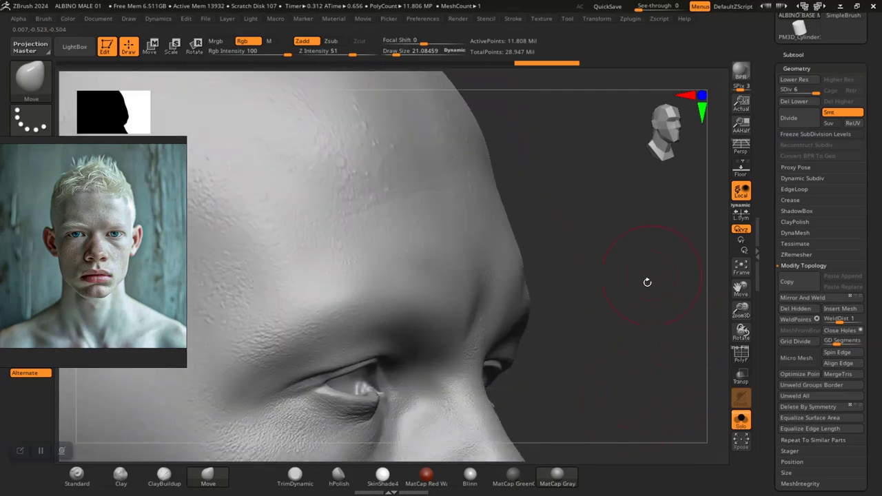
pyautogui.moveTo(635, 354); pyautogui.dragTo(594, 333)
# Step: Undo the deletion of the hidden body parts, and return the head to subdivision level 6 with the Move brush active
pyautogui.hotkey('ctrl', 'z')
pyautogui.hotkey('ctrl', 'z')
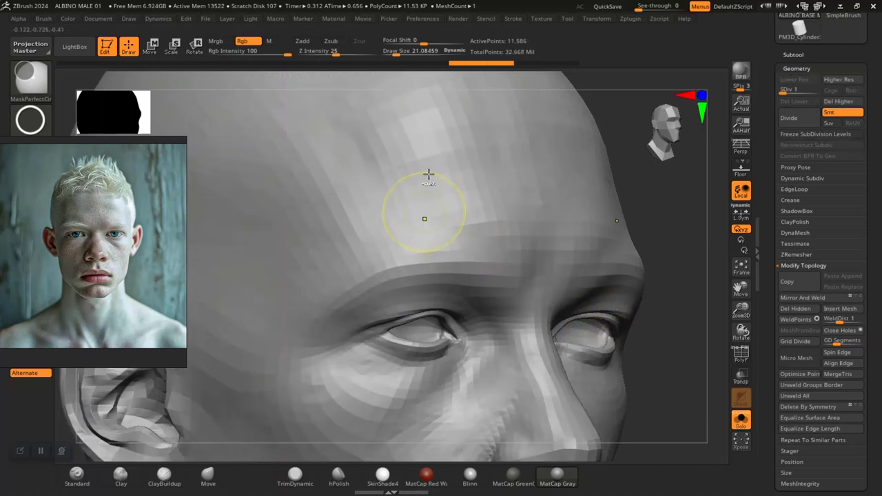
pyautogui.press('d')
pyautogui.press('d')
pyautogui.press('d')
pyautogui.press('d')
pyautogui.press('d')
pyautogui.press('b')
pyautogui.press('m')
pyautogui.press('v')
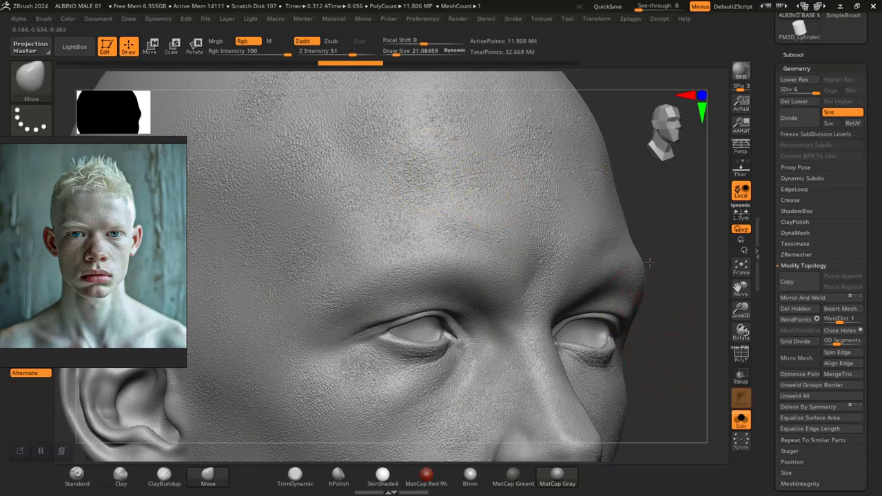
# Step: Go back to the earliest state in the undo history and unhide the complete bust with head, torso and arms
pyautogui.moveTo(670, 348)
pyautogui.keyDown('alt'); pyautogui.mouseDown()
pyautogui.moveTo(667, 328)
pyautogui.moveTo(663, 341)
pyautogui.moveTo(640, 342)
pyautogui.mouseUp(); pyautogui.keyUp('alt')
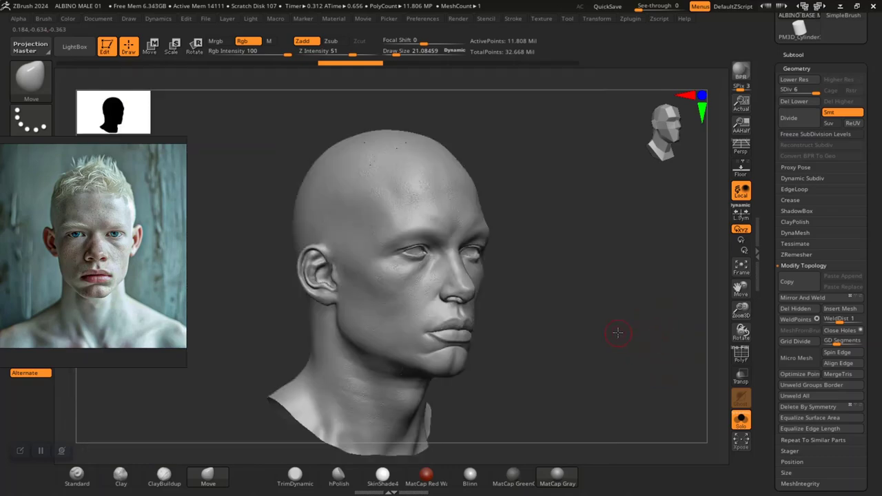
pyautogui.moveTo(620, 413)
pyautogui.keyDown('alt'); pyautogui.mouseDown()
pyautogui.moveTo(636, 329)
pyautogui.moveTo(621, 322)
pyautogui.mouseUp(); pyautogui.keyUp('alt')
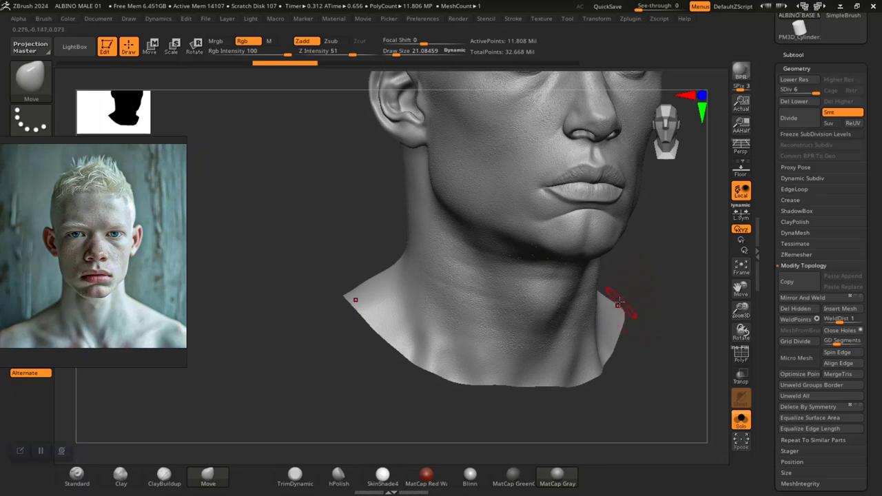
pyautogui.press('ctrl')
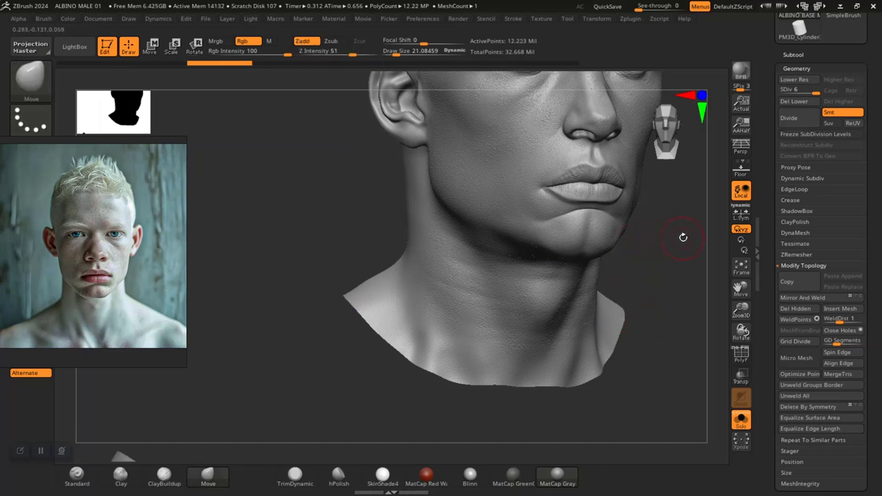
pyautogui.press('ctrl')
pyautogui.click(110, 64)
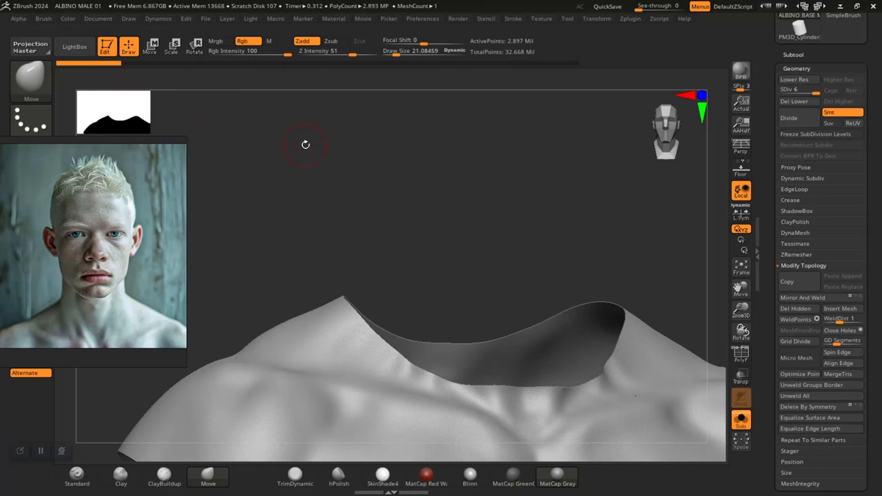
pyautogui.hotkey('ctrl', 'shift')
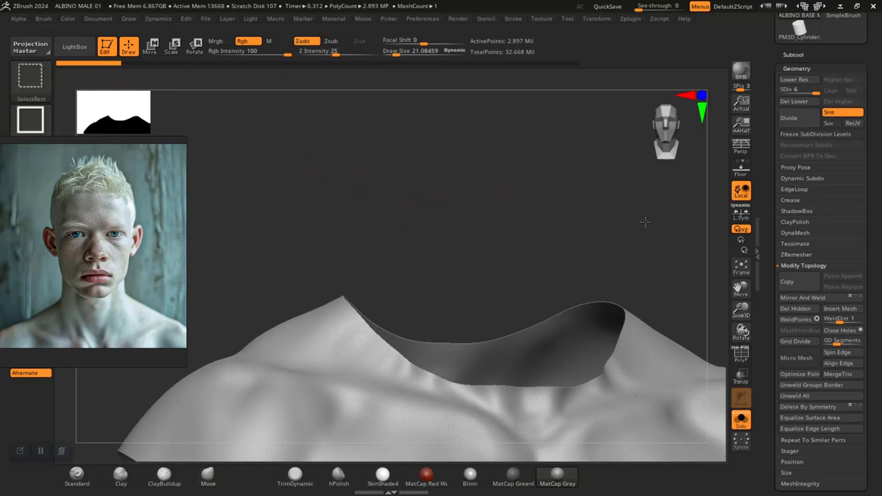
pyautogui.hotkey('ctrl', 'shift', 'z')
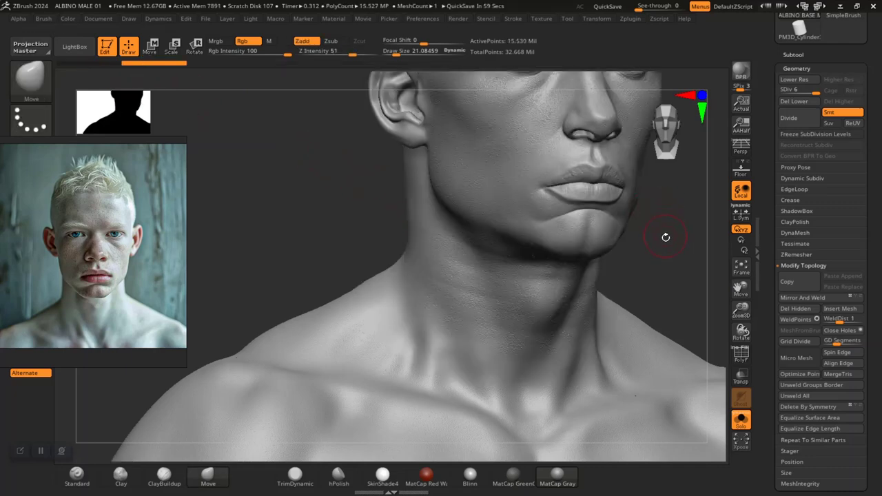
# Step: Inspect the complete bust's skin detail on the neck, lips, cheeks and eyes, and open its layer list
pyautogui.keyDown('alt'); pyautogui.moveTo(666, 237); pyautogui.dragTo(678, 206); pyautogui.keyUp('alt')
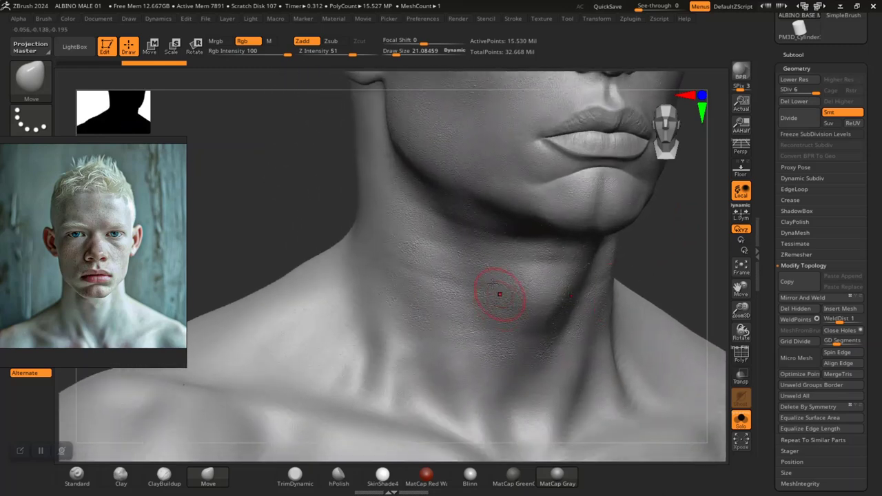
pyautogui.moveTo(264, 207)
pyautogui.mouseDown()
pyautogui.moveTo(278, 355)
pyautogui.moveTo(441, 324)
pyautogui.mouseUp()
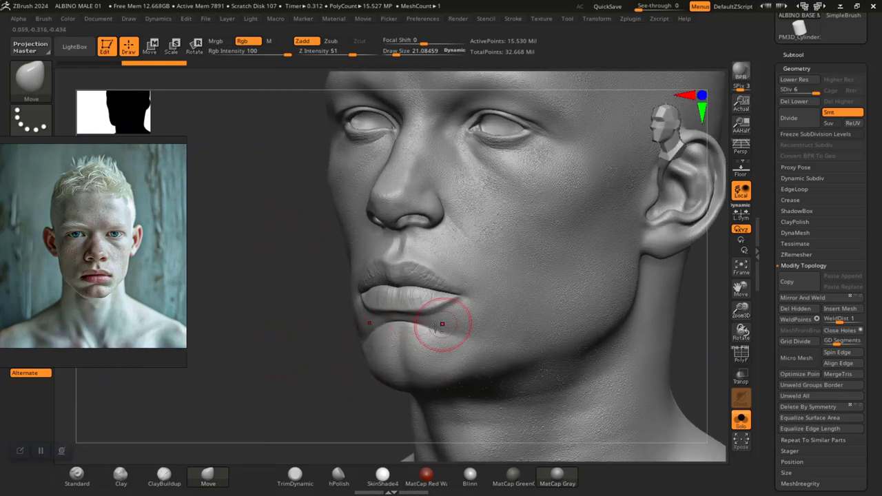
pyautogui.keyDown('alt'); pyautogui.moveTo(315, 317); pyautogui.dragTo(244, 364); pyautogui.keyUp('alt')
pyautogui.moveTo(202, 392); pyautogui.dragTo(224, 394)
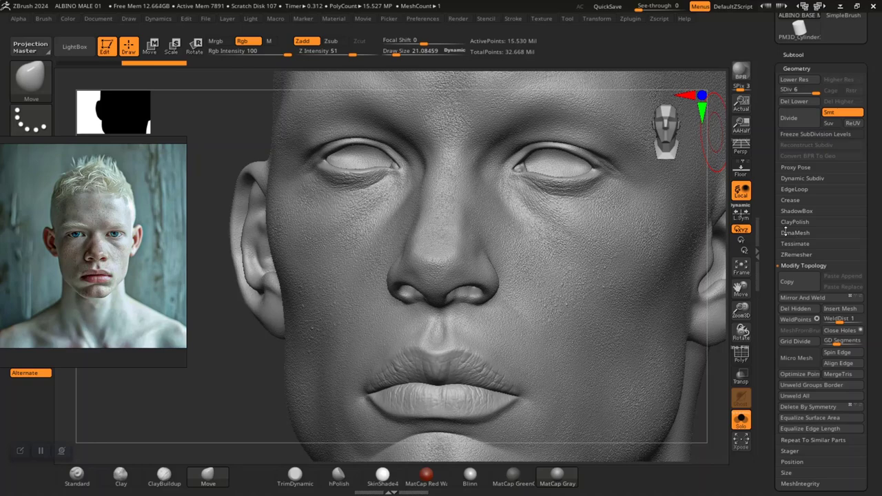
pyautogui.moveTo(222, 412)
pyautogui.keyDown('alt'); pyautogui.mouseDown()
pyautogui.moveTo(226, 389)
pyautogui.moveTo(558, 256)
pyautogui.moveTo(620, 310)
pyautogui.moveTo(583, 365)
pyautogui.moveTo(644, 306)
pyautogui.moveTo(660, 262)
pyautogui.moveTo(661, 350)
pyautogui.moveTo(643, 311)
pyautogui.moveTo(646, 318)
pyautogui.moveTo(685, 264)
pyautogui.moveTo(646, 356)
pyautogui.moveTo(666, 331)
pyautogui.moveTo(679, 330)
pyautogui.moveTo(651, 310)
pyautogui.moveTo(638, 311)
pyautogui.moveTo(663, 329)
pyautogui.moveTo(624, 331)
pyautogui.mouseUp(); pyautogui.keyUp('alt')
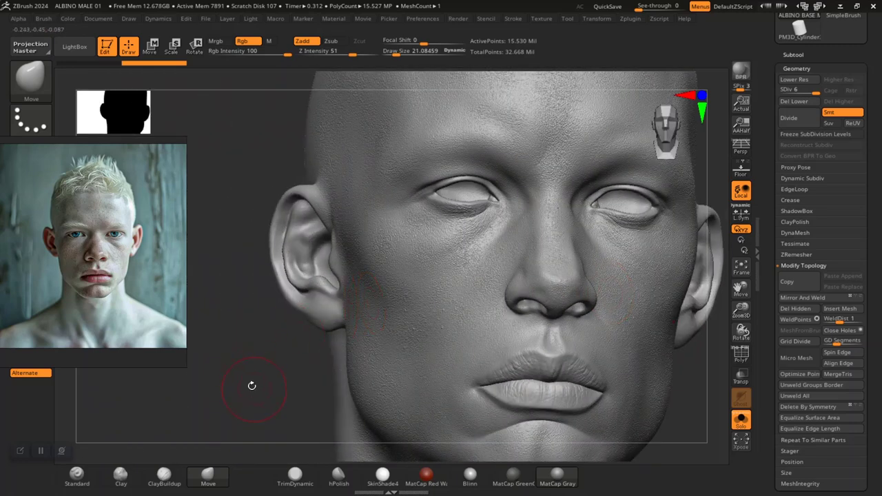
pyautogui.keyDown('alt'); pyautogui.moveTo(251, 386); pyautogui.dragTo(258, 366); pyautogui.keyUp('alt')
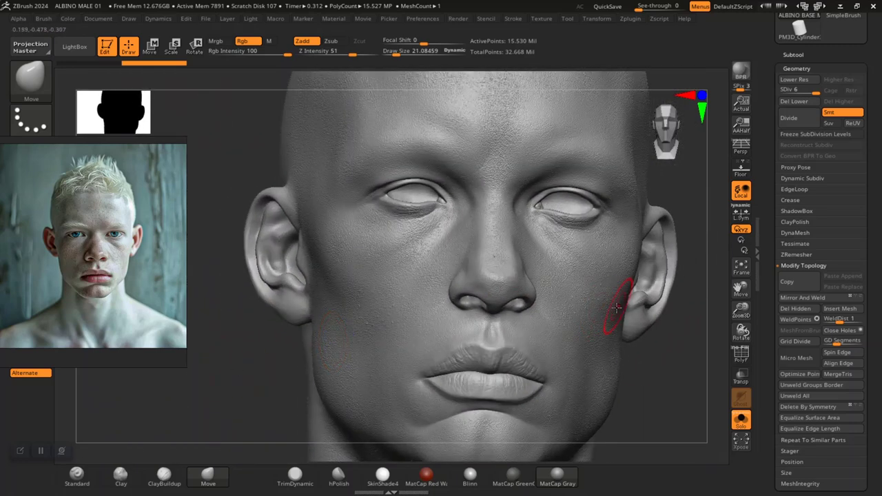
pyautogui.moveTo(616, 309)
pyautogui.mouseDown()
pyautogui.moveTo(640, 360)
pyautogui.moveTo(627, 363)
pyautogui.moveTo(612, 341)
pyautogui.moveTo(621, 374)
pyautogui.moveTo(595, 388)
pyautogui.moveTo(632, 257)
pyautogui.moveTo(643, 250)
pyautogui.moveTo(655, 180)
pyautogui.mouseUp()
pyautogui.moveTo(769, 299); pyautogui.dragTo(783, 214)
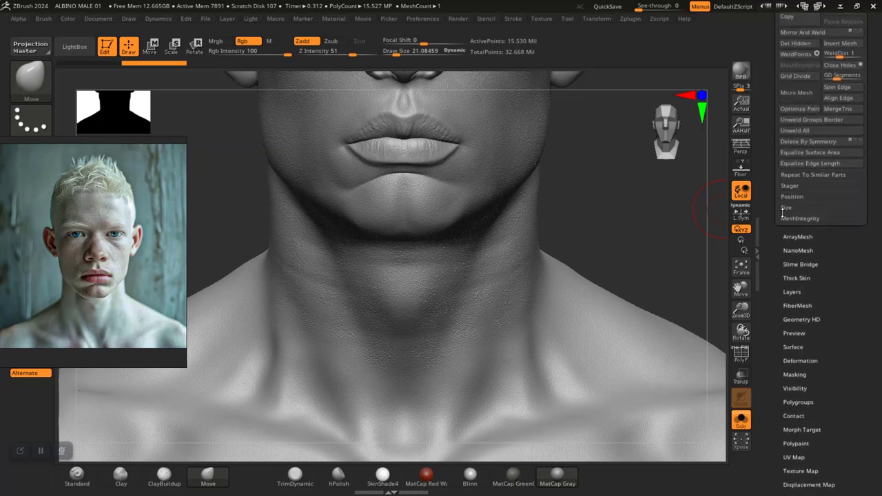
pyautogui.click(791, 291)
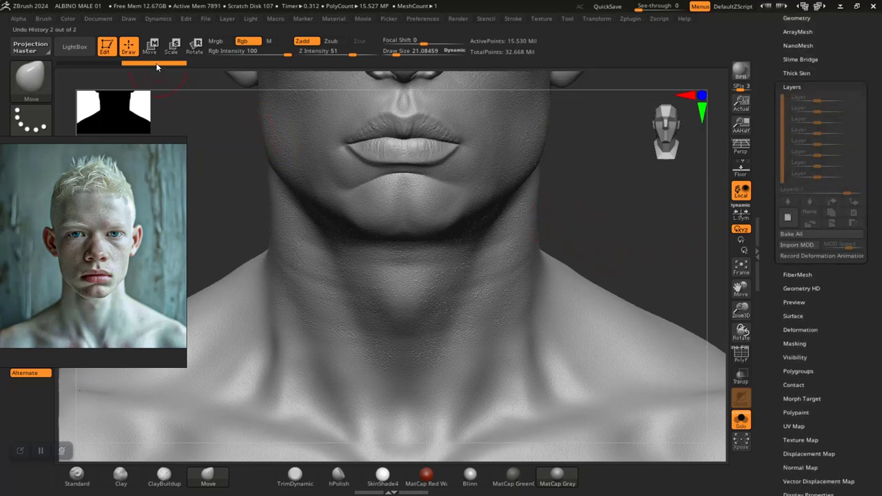
# Step: Recall the first undo-history state of the isolated torso once more and reveal the hidden head
pyautogui.click(98, 64)
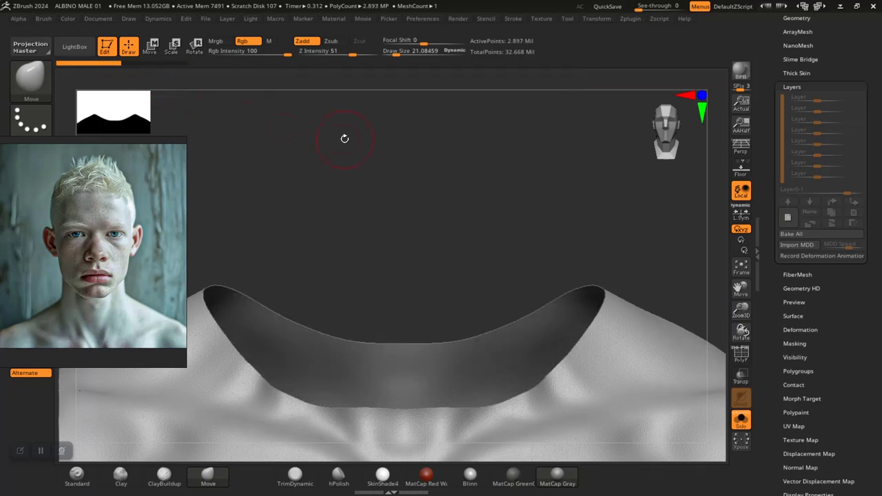
pyautogui.keyDown('alt'); pyautogui.moveTo(604, 215); pyautogui.dragTo(616, 258); pyautogui.keyUp('alt')
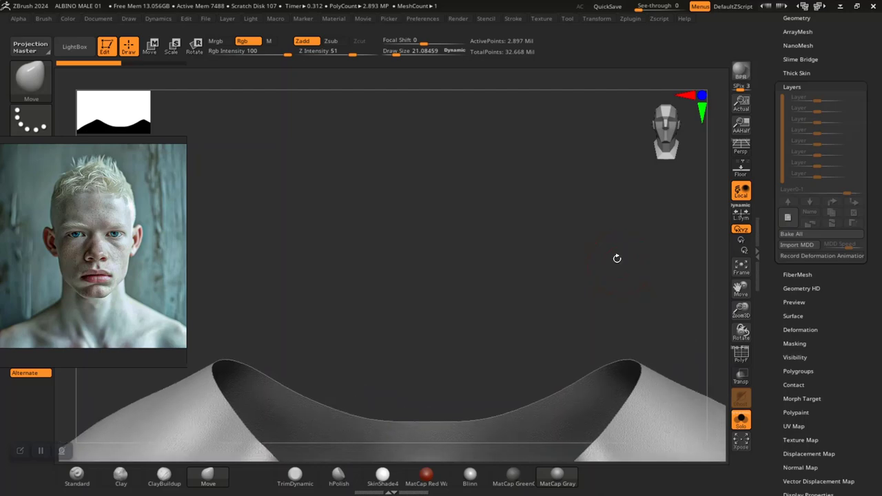
pyautogui.hotkey('ctrl', 'shift')
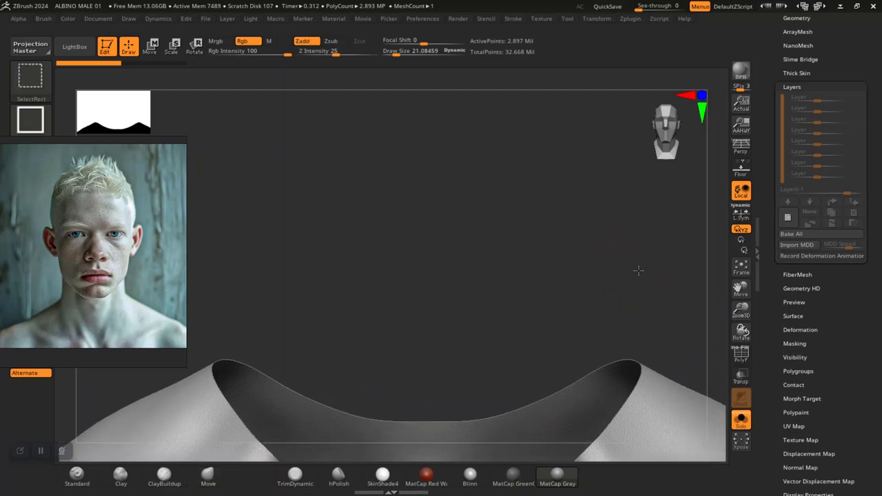
pyautogui.keyDown('ctrl'); pyautogui.keyDown('shift'); pyautogui.click(671, 232); pyautogui.keyUp('shift'); pyautogui.keyUp('ctrl')
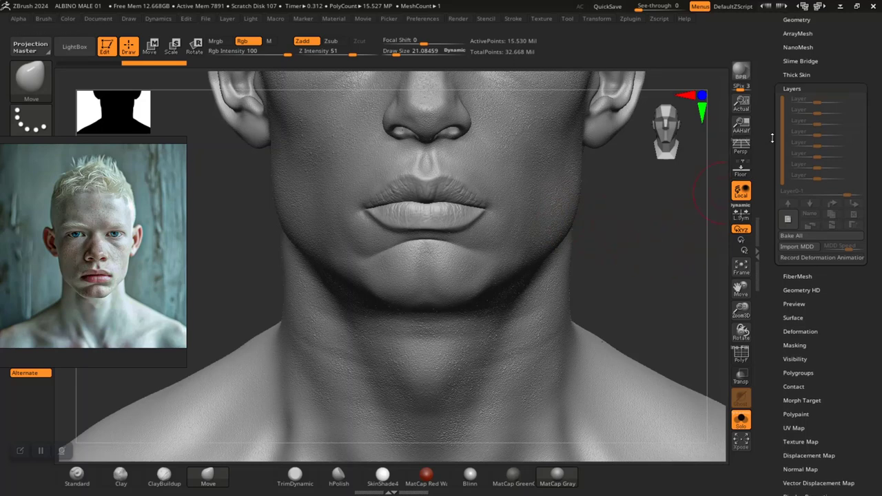
# Step: Compare the skin detail of the face and neck with the surface of the chest, shoulders and arms
pyautogui.moveTo(764, 87); pyautogui.dragTo(761, 192)
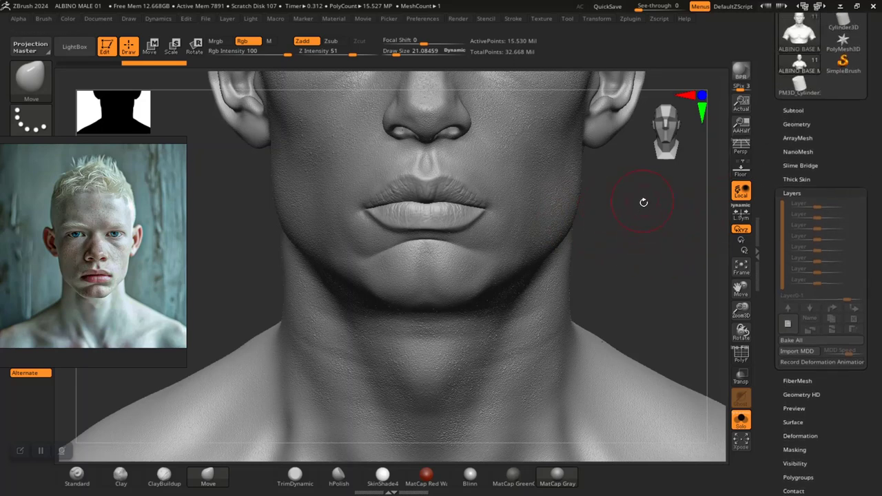
pyautogui.keyDown('alt'); pyautogui.moveTo(655, 236); pyautogui.dragTo(598, 328); pyautogui.keyUp('alt')
pyautogui.keyDown('alt'); pyautogui.moveTo(621, 292); pyautogui.dragTo(639, 266); pyautogui.keyUp('alt')
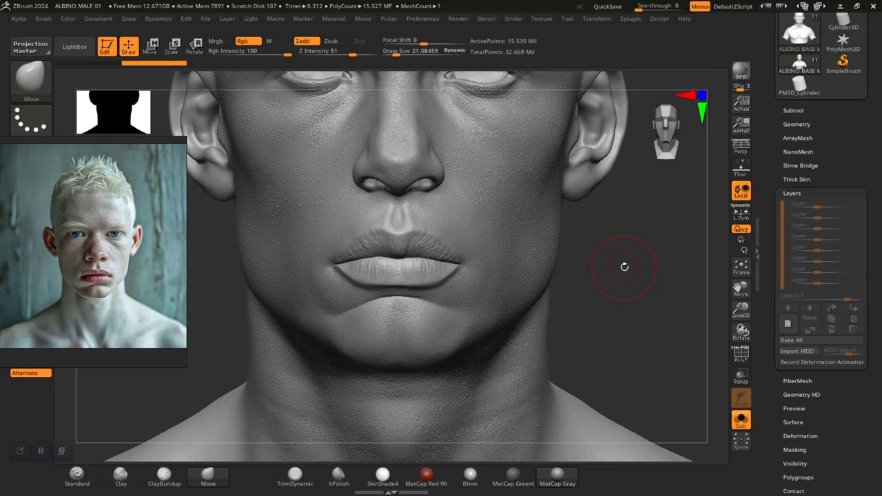
pyautogui.moveTo(634, 304)
pyautogui.mouseDown()
pyautogui.moveTo(655, 319)
pyautogui.moveTo(526, 343)
pyautogui.moveTo(625, 262)
pyautogui.moveTo(649, 228)
pyautogui.moveTo(609, 260)
pyautogui.moveTo(602, 295)
pyautogui.moveTo(595, 294)
pyautogui.mouseUp()
pyautogui.moveTo(554, 327)
pyautogui.mouseDown()
pyautogui.moveTo(626, 227)
pyautogui.moveTo(577, 222)
pyautogui.moveTo(640, 167)
pyautogui.moveTo(624, 200)
pyautogui.mouseUp()
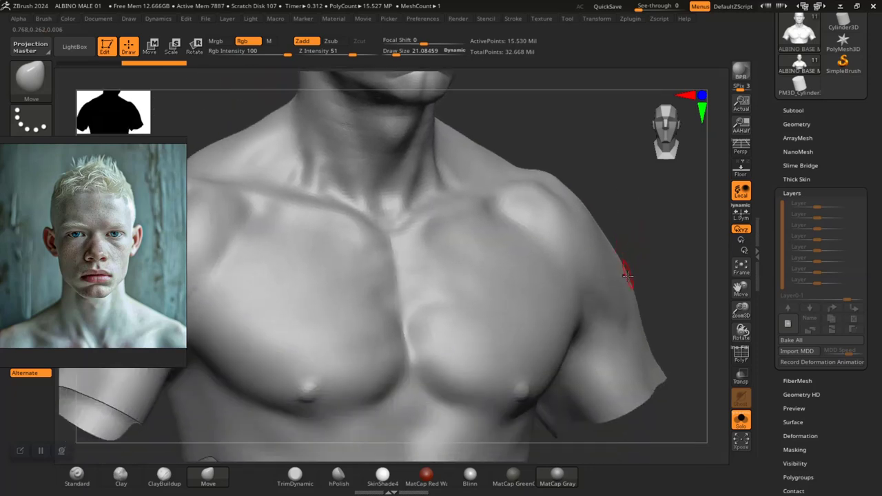
pyautogui.moveTo(671, 243); pyautogui.dragTo(647, 242)
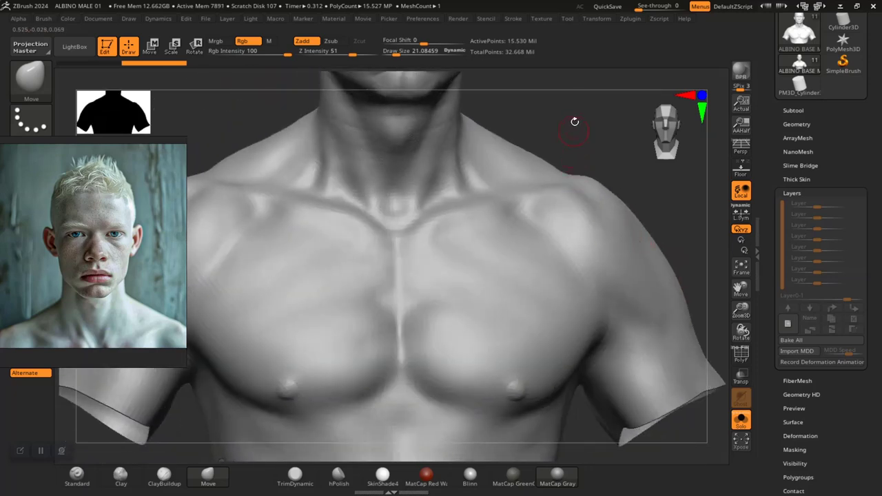
pyautogui.moveTo(572, 122)
pyautogui.mouseDown()
pyautogui.moveTo(583, 344)
pyautogui.moveTo(579, 272)
pyautogui.moveTo(529, 265)
pyautogui.moveTo(583, 264)
pyautogui.moveTo(585, 273)
pyautogui.moveTo(630, 223)
pyautogui.moveTo(610, 269)
pyautogui.moveTo(675, 176)
pyautogui.mouseUp()
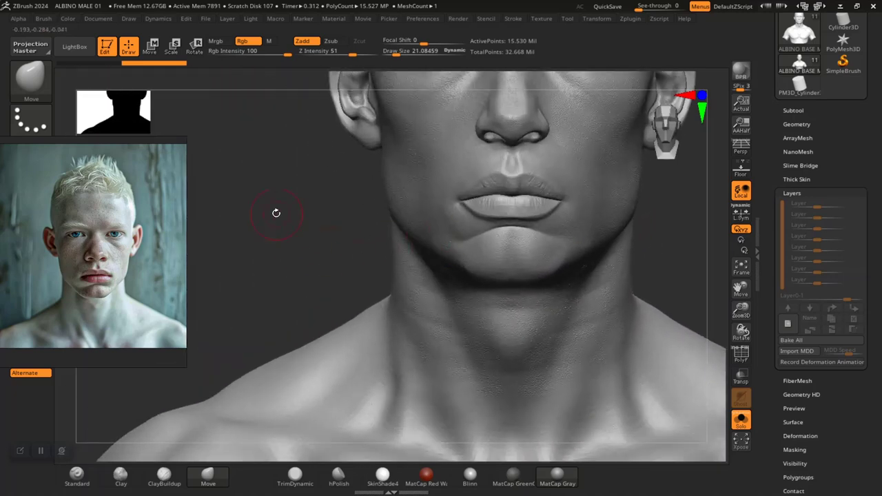
pyautogui.keyDown('alt'); pyautogui.moveTo(276, 212); pyautogui.dragTo(252, 356); pyautogui.keyUp('alt')
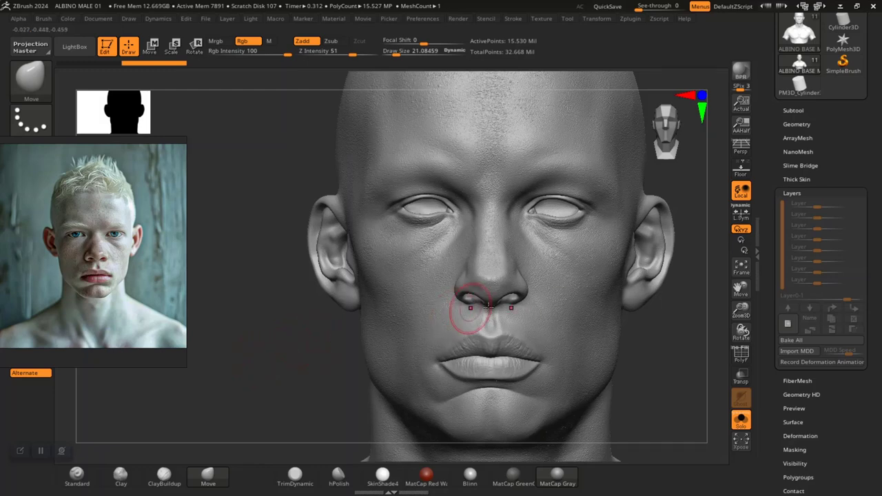
pyautogui.moveTo(691, 354)
pyautogui.keyDown('alt'); pyautogui.mouseDown()
pyautogui.moveTo(619, 373)
pyautogui.moveTo(638, 341)
pyautogui.mouseUp(); pyautogui.keyUp('alt')
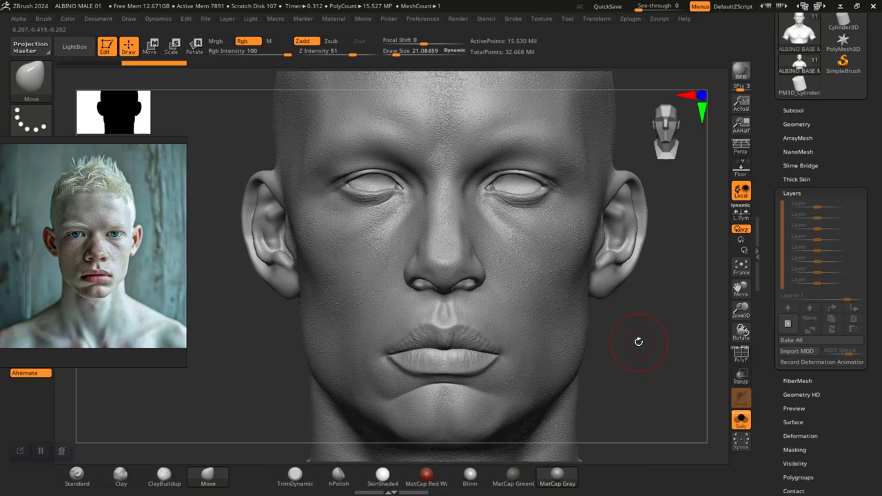
pyautogui.moveTo(665, 330)
pyautogui.mouseDown()
pyautogui.moveTo(687, 310)
pyautogui.moveTo(660, 336)
pyautogui.mouseUp()
# Step: Delete the ALBINO BASE MALE 02 subtool permanently
pyautogui.click(795, 110)
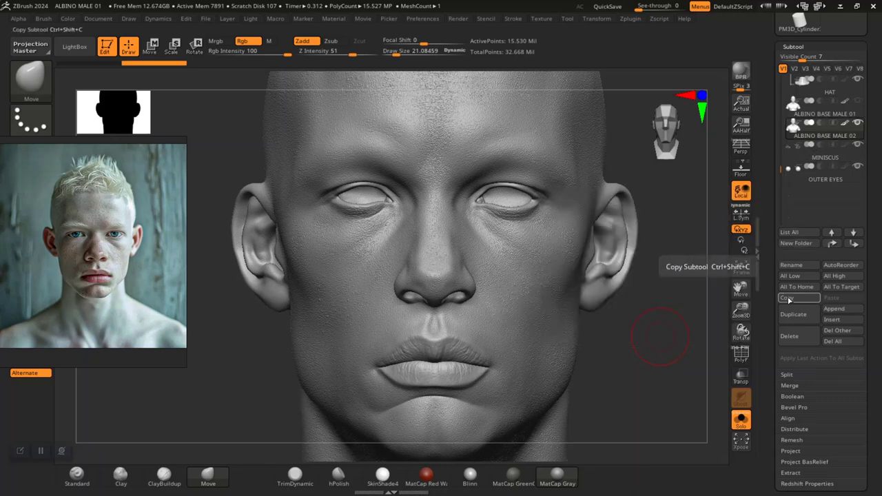
pyautogui.click(789, 335)
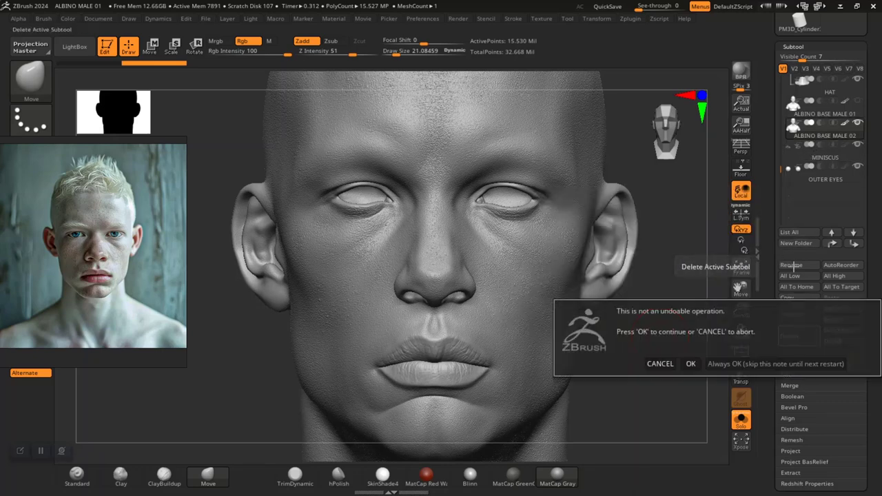
pyautogui.click(691, 363)
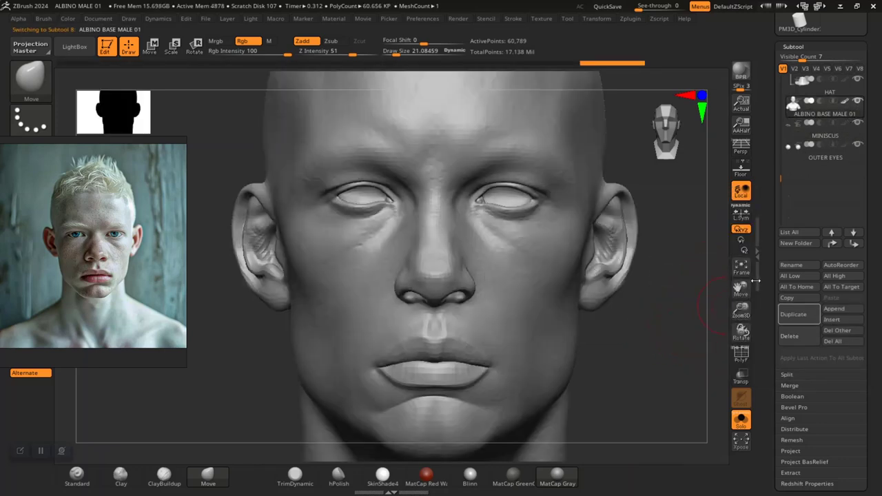
# Step: Check the low-resolution face of ALBINO BASE MALE 01 and duplicate this subtool
pyautogui.moveTo(766, 248)
pyautogui.mouseDown()
pyautogui.moveTo(765, 278)
pyautogui.moveTo(765, 244)
pyautogui.mouseUp()
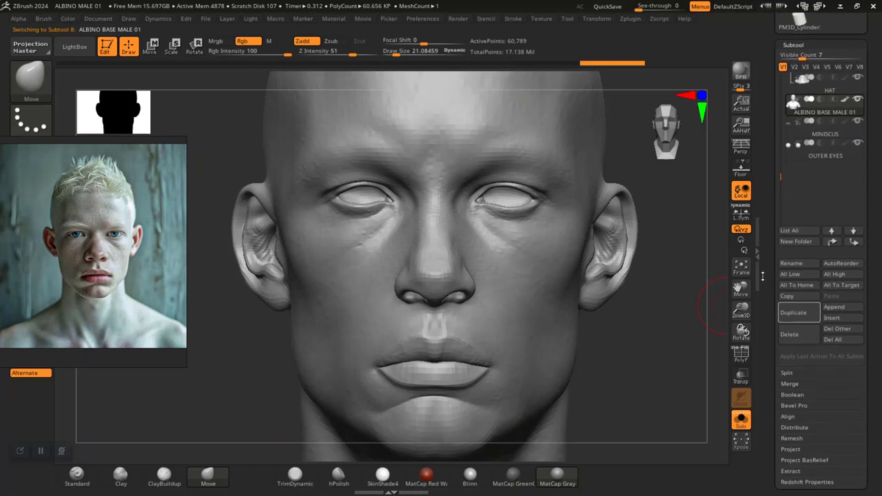
pyautogui.moveTo(766, 293); pyautogui.dragTo(769, 268)
pyautogui.moveTo(630, 348); pyautogui.dragTo(649, 341)
pyautogui.keyDown('alt'); pyautogui.moveTo(273, 249); pyautogui.dragTo(205, 379); pyautogui.keyUp('alt')
pyautogui.moveTo(622, 311); pyautogui.dragTo(648, 315)
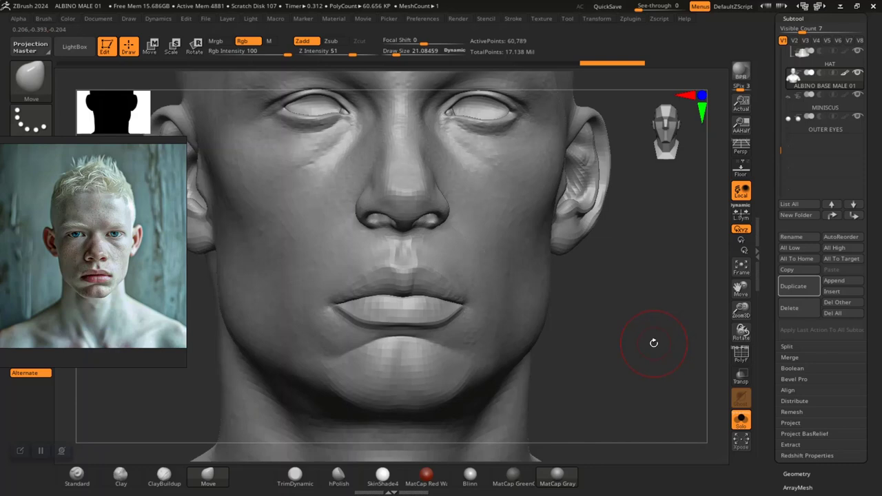
pyautogui.moveTo(649, 325)
pyautogui.keyDown('alt'); pyautogui.mouseDown()
pyautogui.moveTo(663, 370)
pyautogui.moveTo(664, 337)
pyautogui.mouseUp(); pyautogui.keyUp('alt')
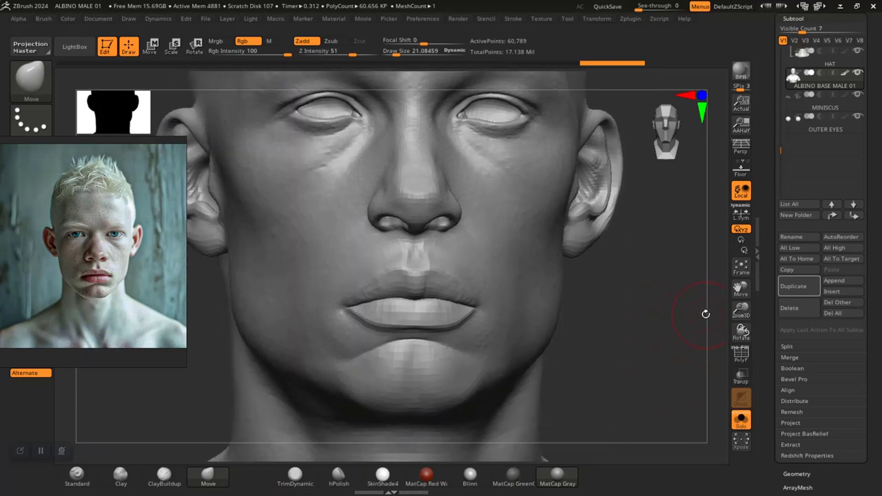
pyautogui.click(792, 289)
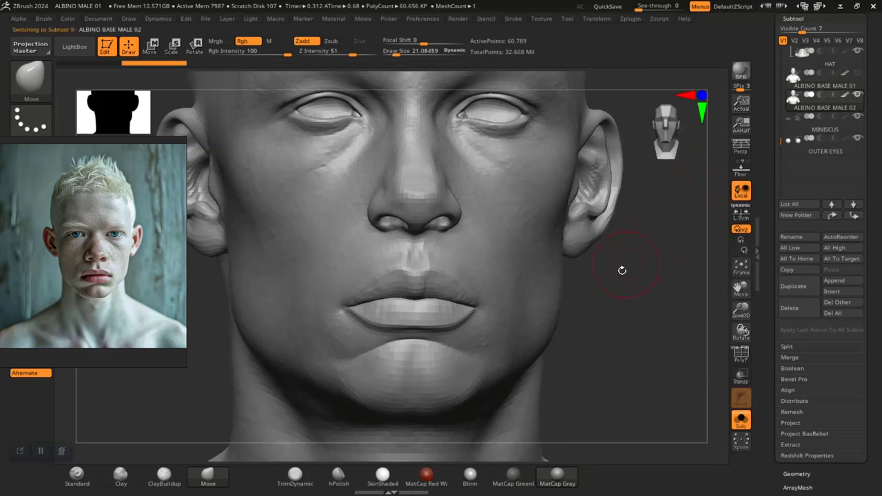
# Step: Raise the duplicated bust to its highest subdivision level and check the skin detail on the neck, cheeks and eyes
pyautogui.keyDown('alt'); pyautogui.moveTo(628, 303); pyautogui.dragTo(638, 224); pyautogui.keyUp('alt')
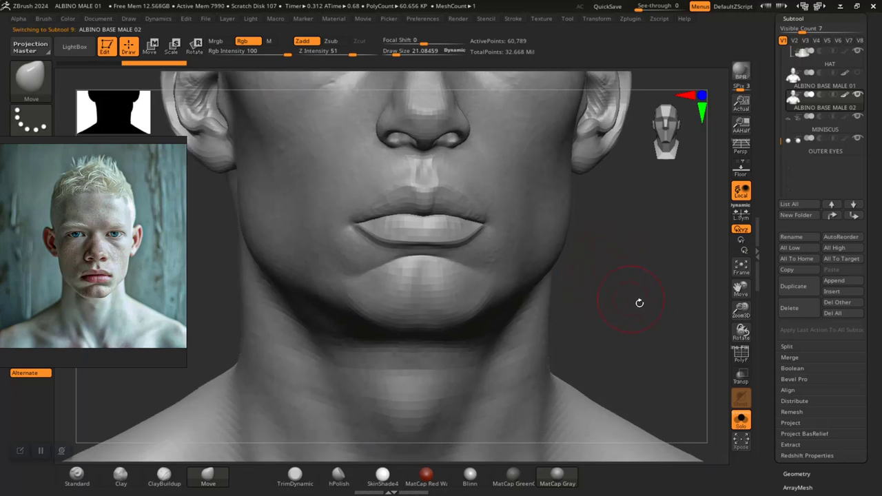
pyautogui.moveTo(638, 301); pyautogui.dragTo(650, 305)
pyautogui.moveTo(655, 264); pyautogui.dragTo(689, 255)
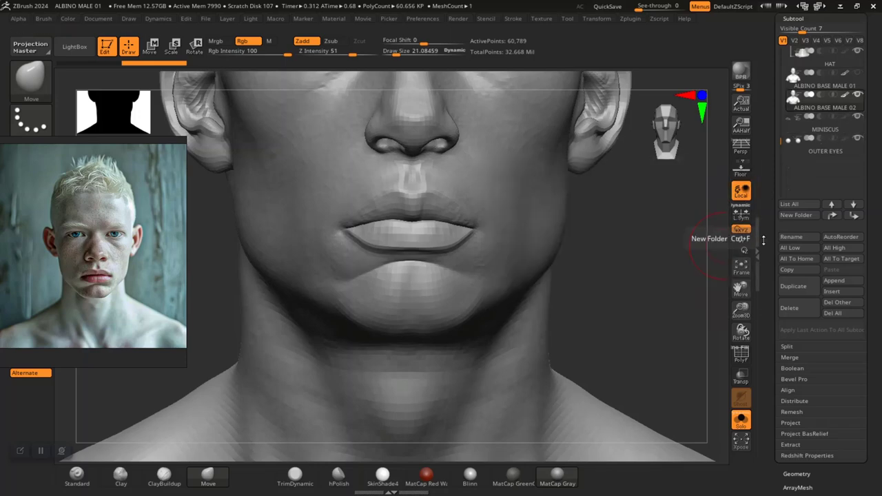
pyautogui.moveTo(770, 294); pyautogui.dragTo(770, 290)
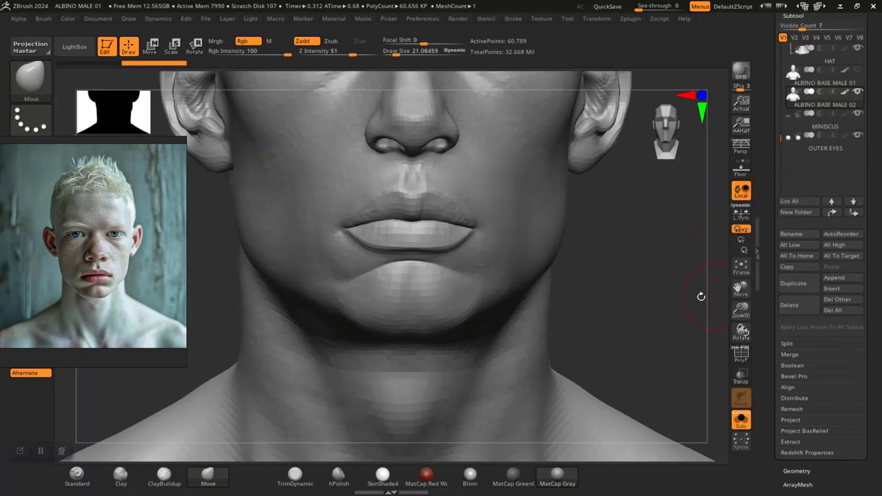
pyautogui.keyDown('alt'); pyautogui.moveTo(623, 286); pyautogui.dragTo(626, 341); pyautogui.keyUp('alt')
pyautogui.press('d')
pyautogui.press('d')
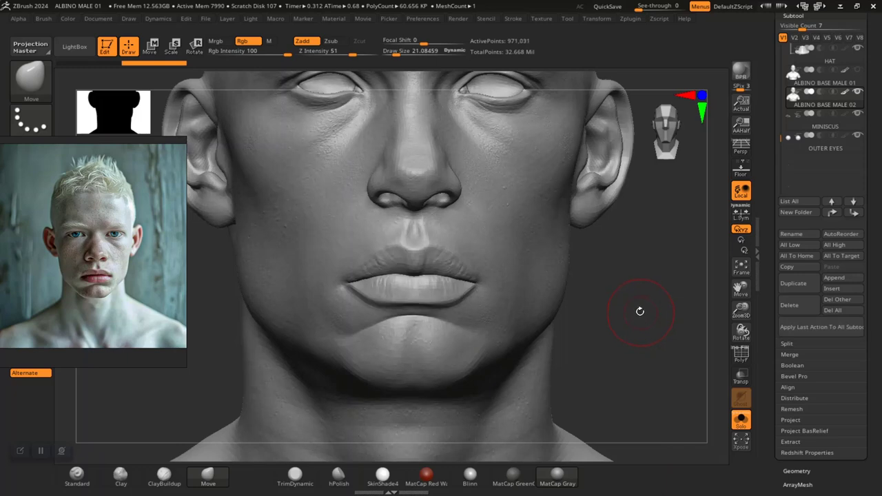
pyautogui.press('d')
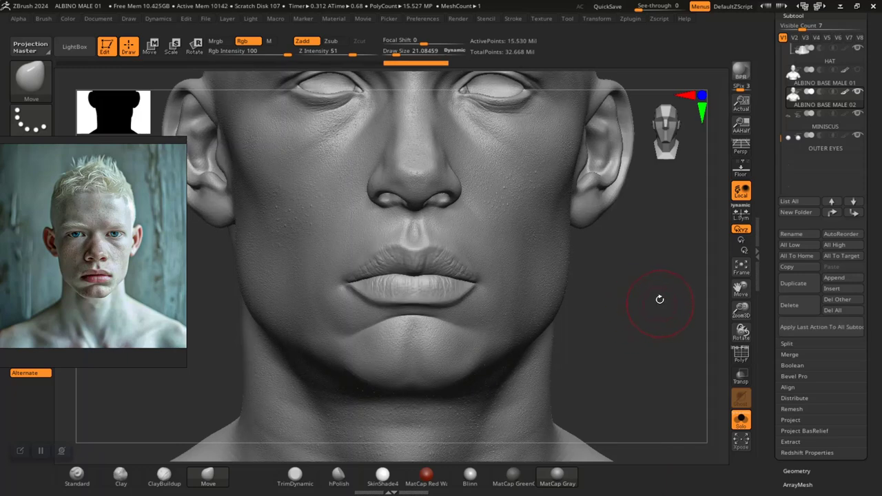
pyautogui.moveTo(659, 299); pyautogui.dragTo(681, 353)
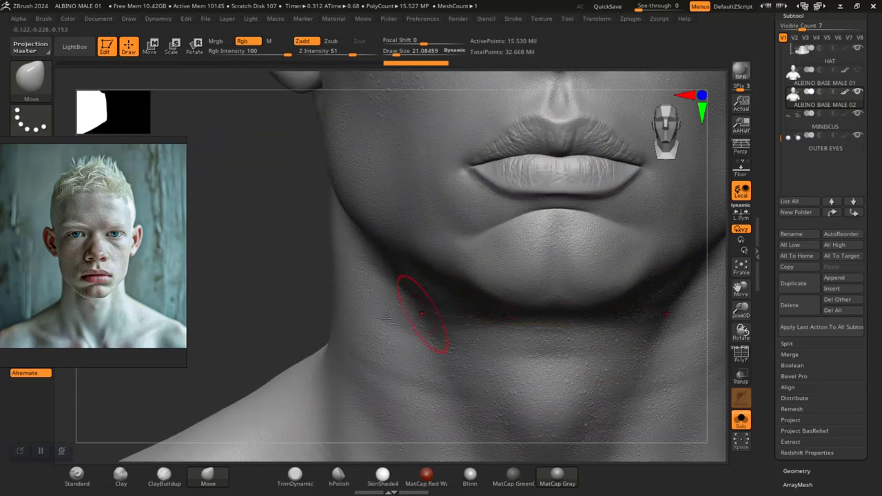
pyautogui.keyDown('alt'); pyautogui.moveTo(255, 267); pyautogui.dragTo(199, 484); pyautogui.keyUp('alt')
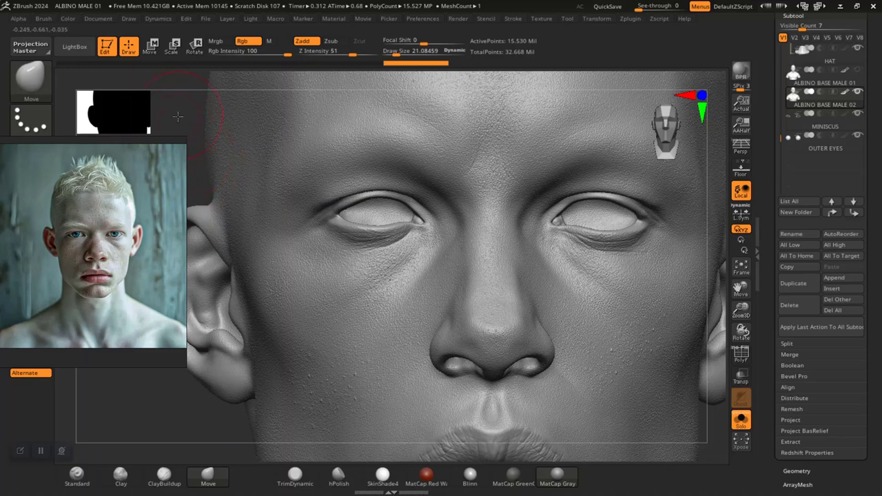
pyautogui.keyDown('alt'); pyautogui.moveTo(178, 116); pyautogui.dragTo(191, 153); pyautogui.keyUp('alt')
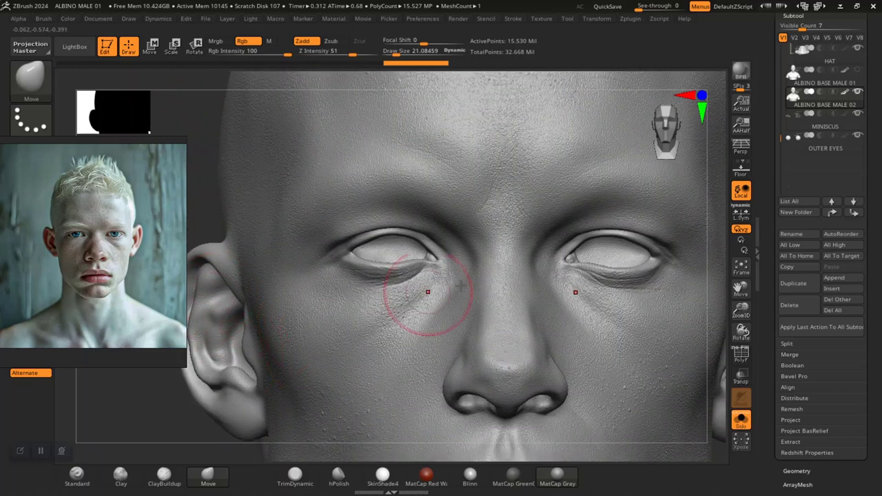
# Step: Open the duplicate's layer list and turn on the hidden XYZ PORES layer with intensity 1
pyautogui.scroll(-5, 792, 222)
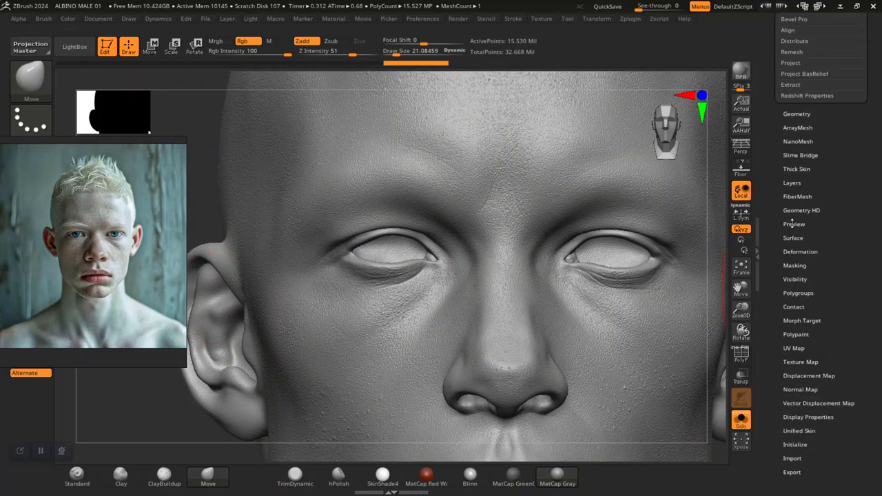
pyautogui.scroll(5, 792, 222)
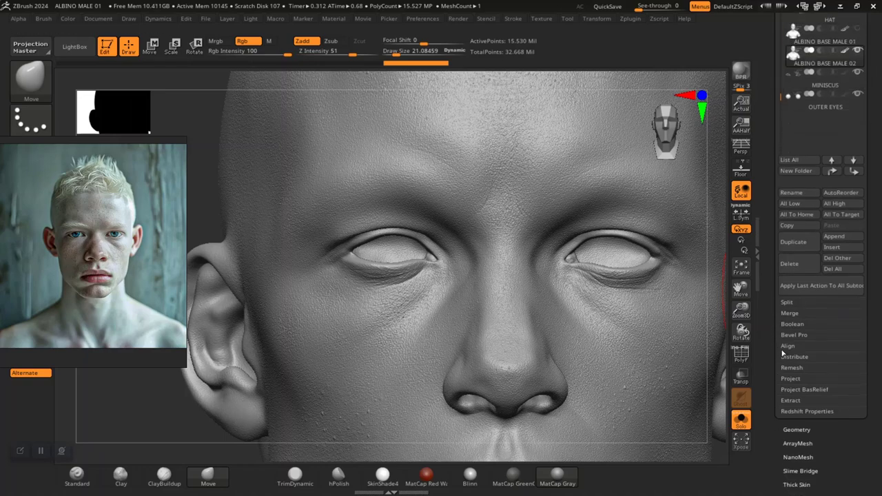
pyautogui.moveTo(768, 363); pyautogui.dragTo(778, 281)
pyautogui.click(795, 335)
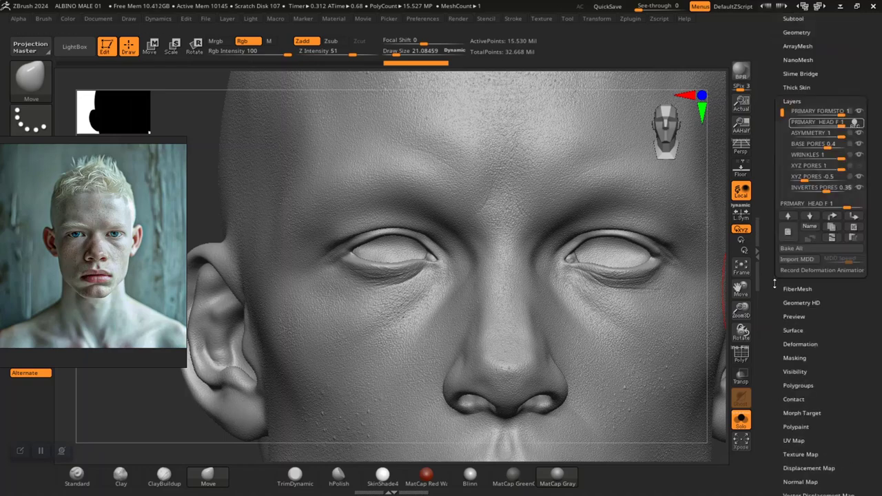
pyautogui.scroll(1, 774, 284)
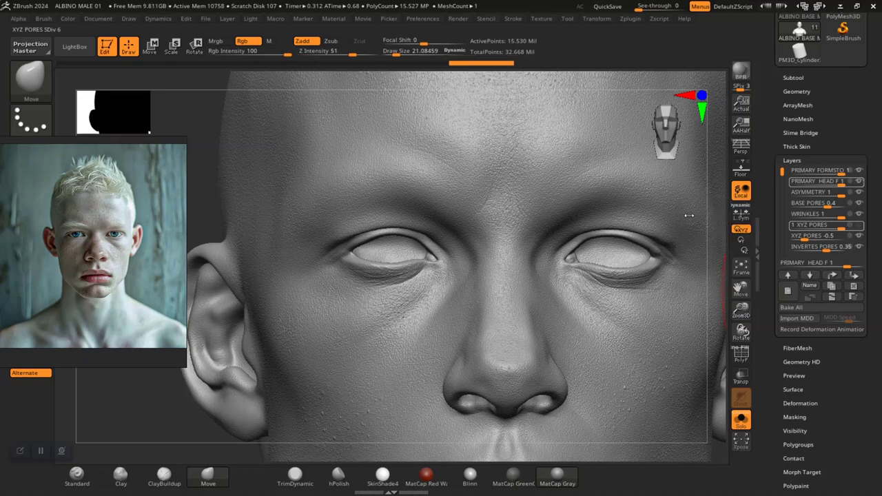
pyautogui.click(841, 235)
pyautogui.click(841, 226)
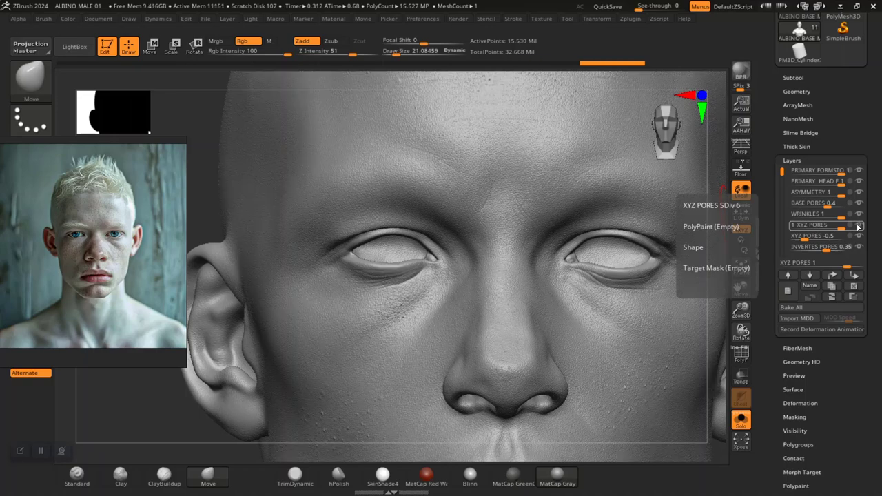
pyautogui.click(853, 235)
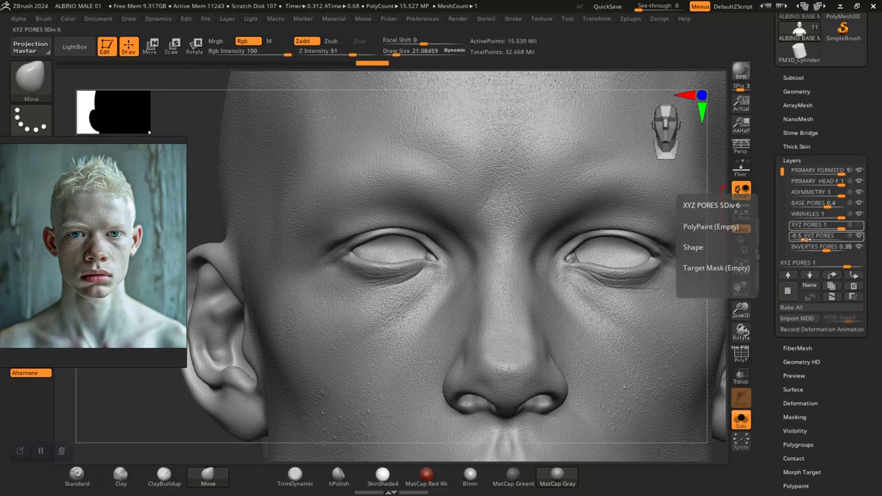
pyautogui.click(860, 226)
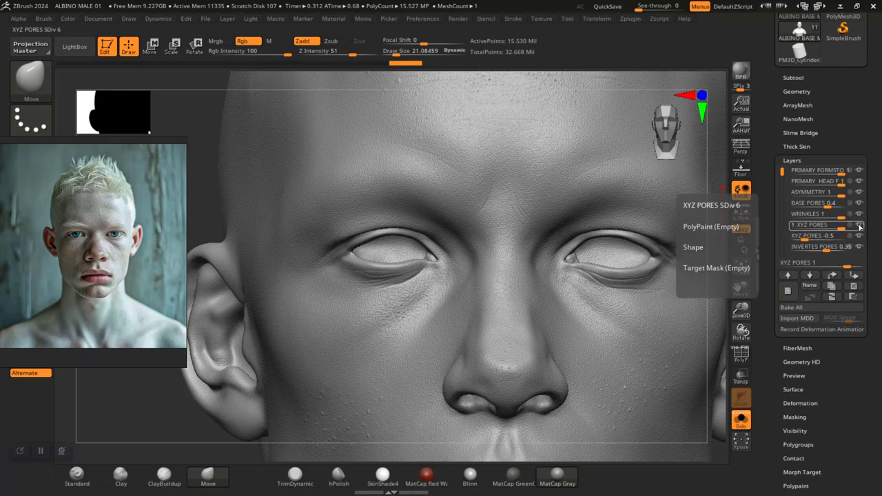
# Step: Try an intensity of 0.4 on the second XYZ PORES layer and examine the pores on the forehead
pyautogui.click(842, 235)
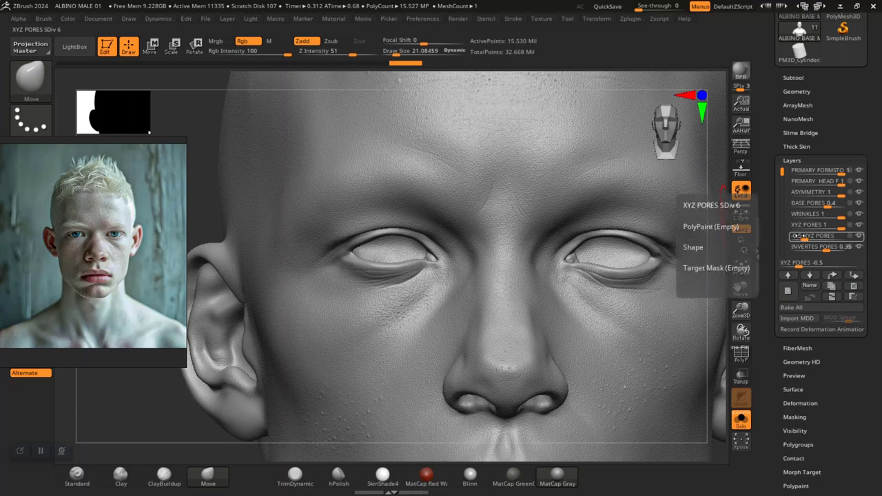
pyautogui.click(797, 236)
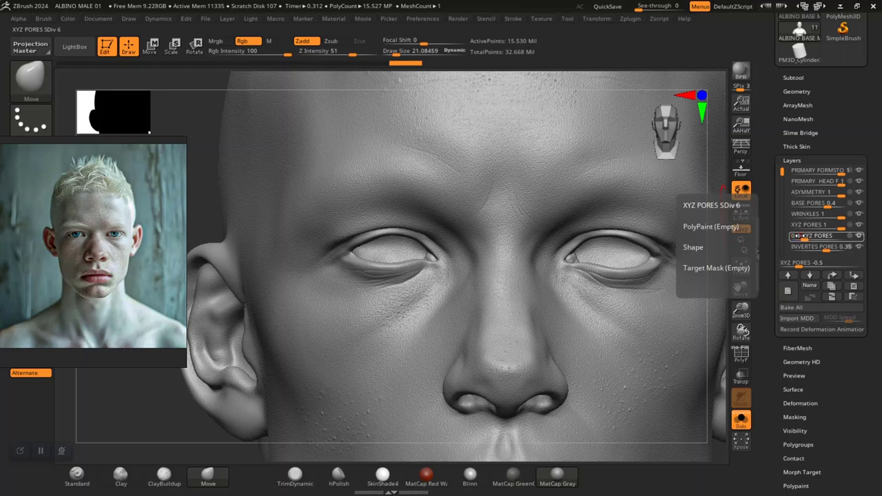
pyautogui.press('Return')
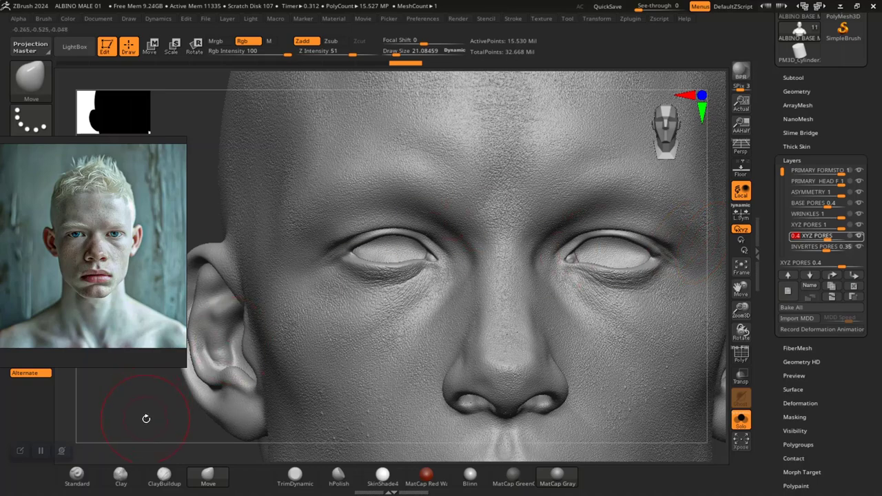
pyautogui.keyDown('alt'); pyautogui.moveTo(146, 419); pyautogui.dragTo(295, 262); pyautogui.keyUp('alt')
pyautogui.moveTo(268, 354)
pyautogui.keyDown('alt'); pyautogui.mouseDown()
pyautogui.moveTo(270, 373)
pyautogui.moveTo(231, 421)
pyautogui.moveTo(211, 441)
pyautogui.moveTo(205, 427)
pyautogui.moveTo(234, 476)
pyautogui.mouseUp(); pyautogui.keyUp('alt')
pyautogui.keyDown('alt'); pyautogui.moveTo(238, 158); pyautogui.dragTo(199, 348); pyautogui.keyUp('alt')
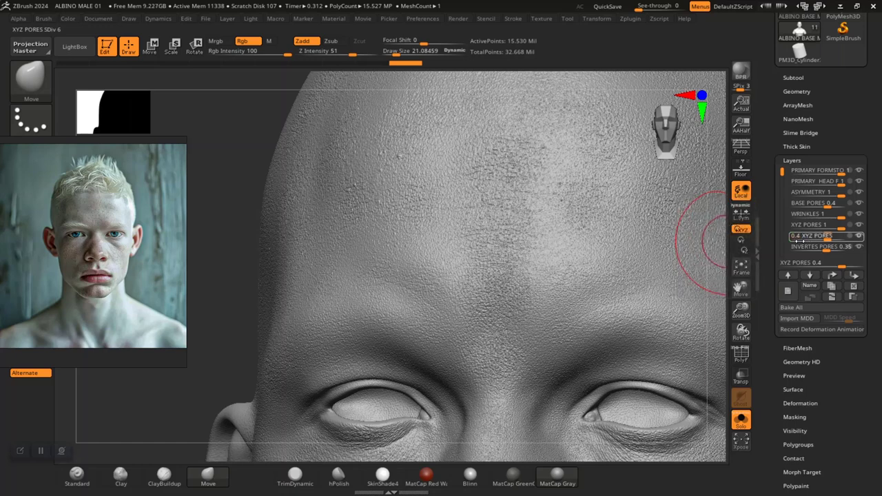
# Step: Try an intensity of -0.6 on the second XYZ PORES layer and examine the forehead, temple and cheek
pyautogui.moveTo(795, 240); pyautogui.dragTo(792, 239)
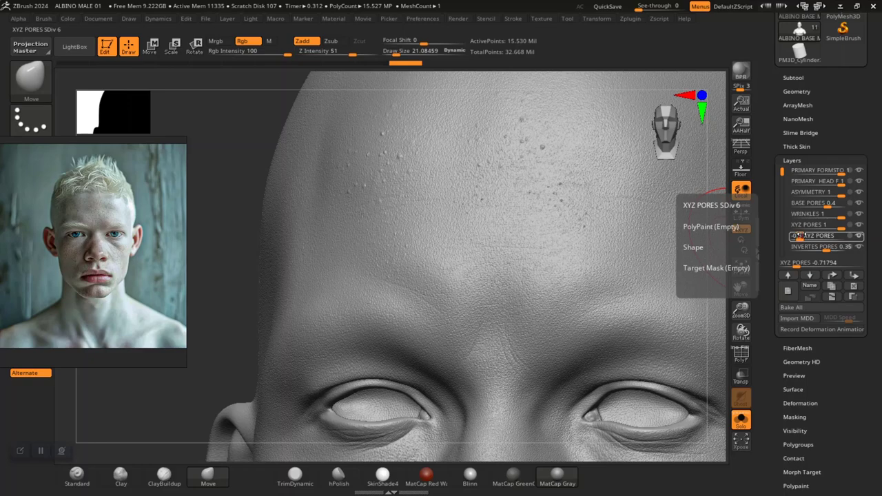
pyautogui.moveTo(801, 236); pyautogui.dragTo(804, 236)
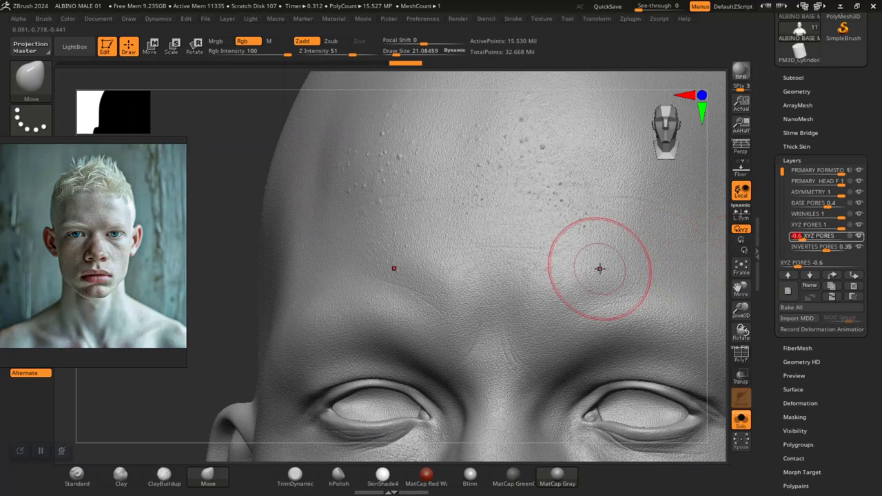
pyautogui.moveTo(813, 237)
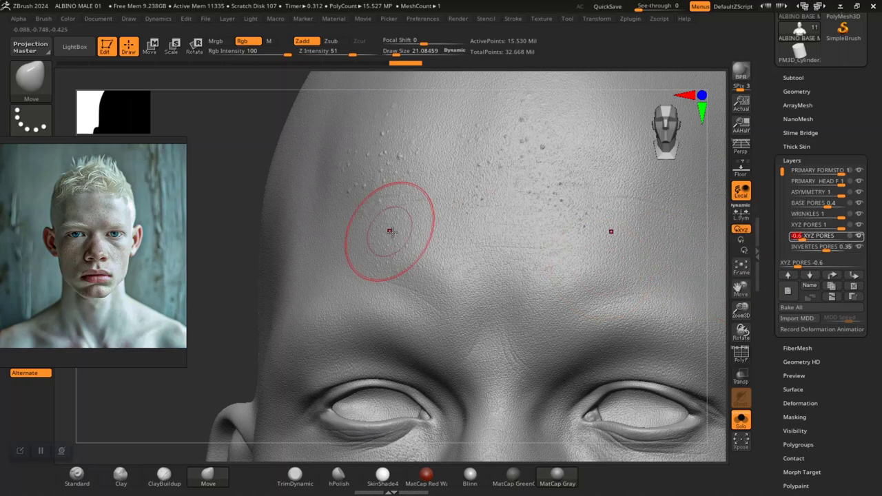
pyautogui.moveTo(213, 241)
pyautogui.mouseDown()
pyautogui.moveTo(250, 171)
pyautogui.moveTo(270, 197)
pyautogui.mouseUp()
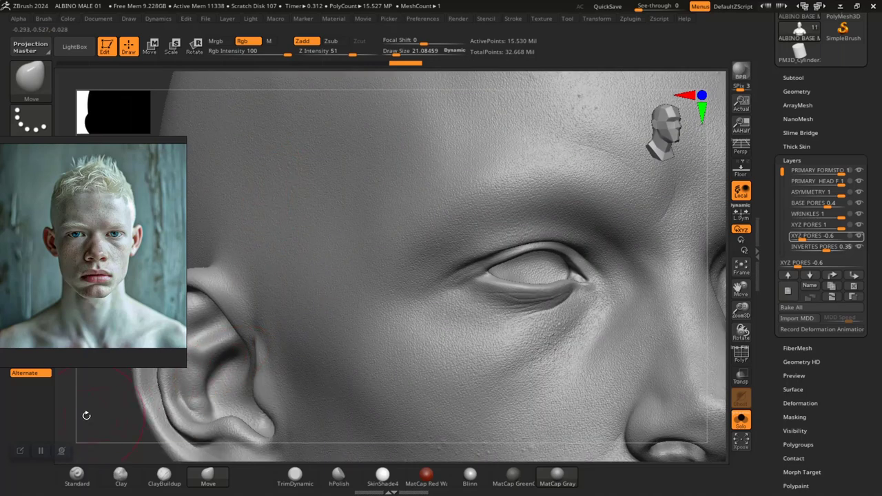
pyautogui.moveTo(86, 416)
pyautogui.mouseDown()
pyautogui.moveTo(237, 368)
pyautogui.moveTo(292, 266)
pyautogui.moveTo(291, 319)
pyautogui.moveTo(203, 339)
pyautogui.moveTo(286, 310)
pyautogui.moveTo(295, 316)
pyautogui.moveTo(289, 386)
pyautogui.mouseUp()
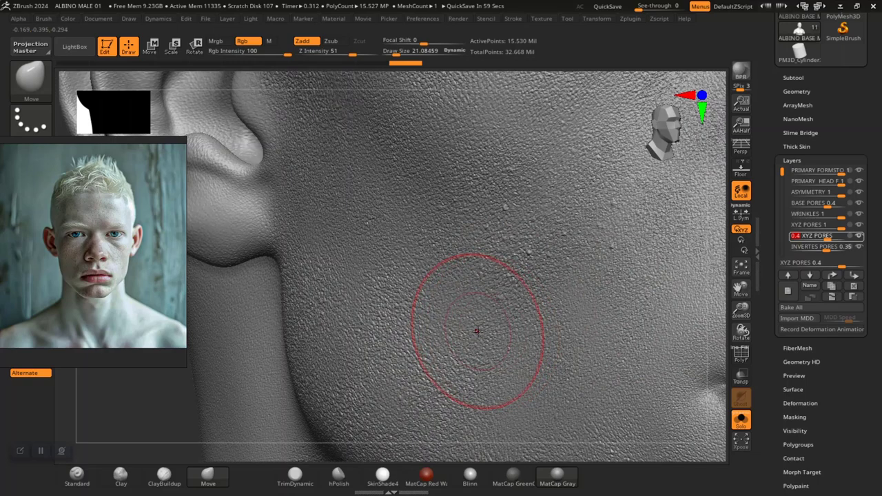
# Step: Return to a front view of the face and set the second XYZ PORES layer's intensity to 0.3
pyautogui.press('f')
pyautogui.keyDown('shift'); pyautogui.moveTo(591, 207); pyautogui.dragTo(563, 322); pyautogui.keyUp('shift')
pyautogui.keyDown('alt'); pyautogui.moveTo(561, 230); pyautogui.dragTo(604, 404); pyautogui.keyUp('alt')
pyautogui.keyDown('alt'); pyautogui.moveTo(639, 249); pyautogui.dragTo(646, 418); pyautogui.keyUp('alt')
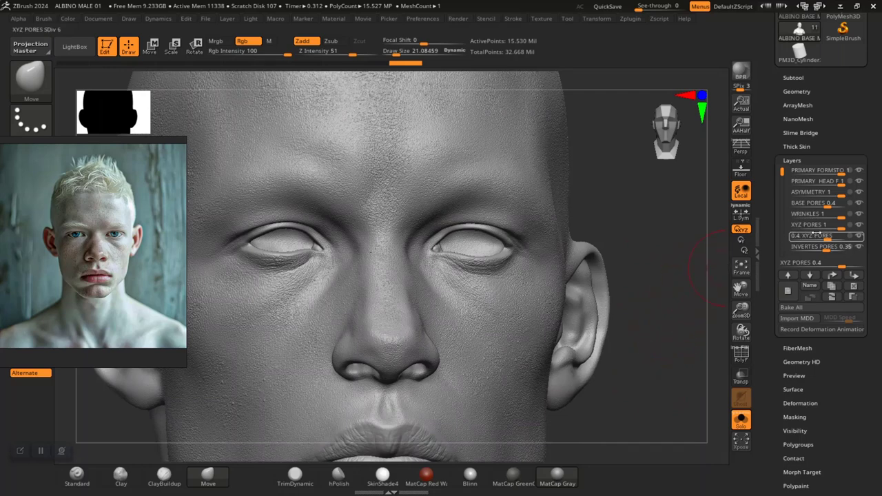
pyautogui.moveTo(793, 236)
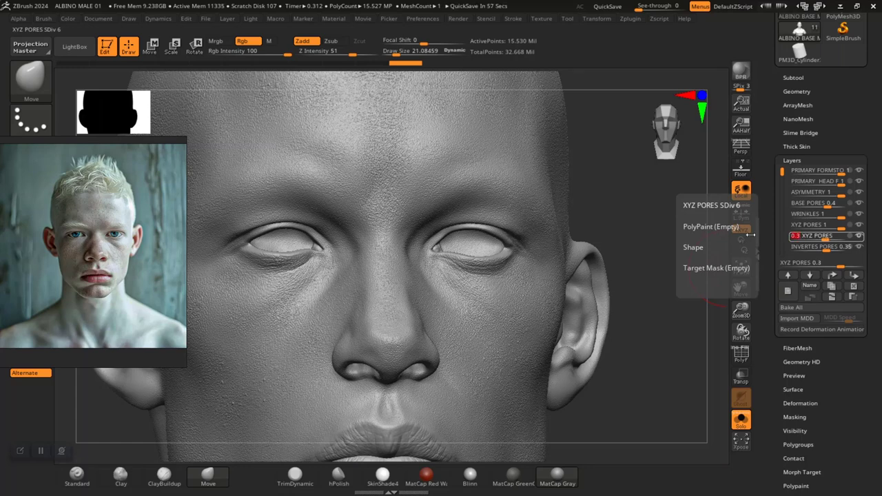
# Step: Save the project as ALBINO MALE 01, replacing the existing file
pyautogui.keyDown('alt'); pyautogui.moveTo(625, 284); pyautogui.dragTo(675, 312); pyautogui.keyUp('alt')
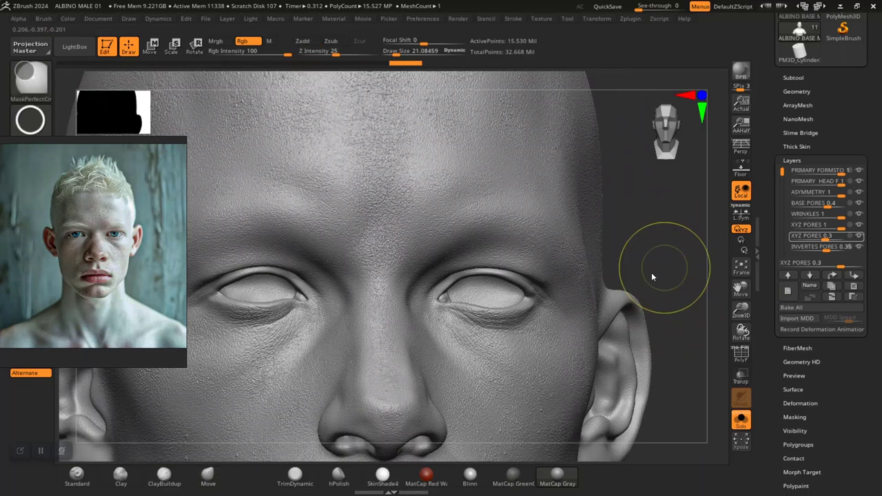
pyautogui.hotkey('ctrl', 's')
pyautogui.click(642, 352)
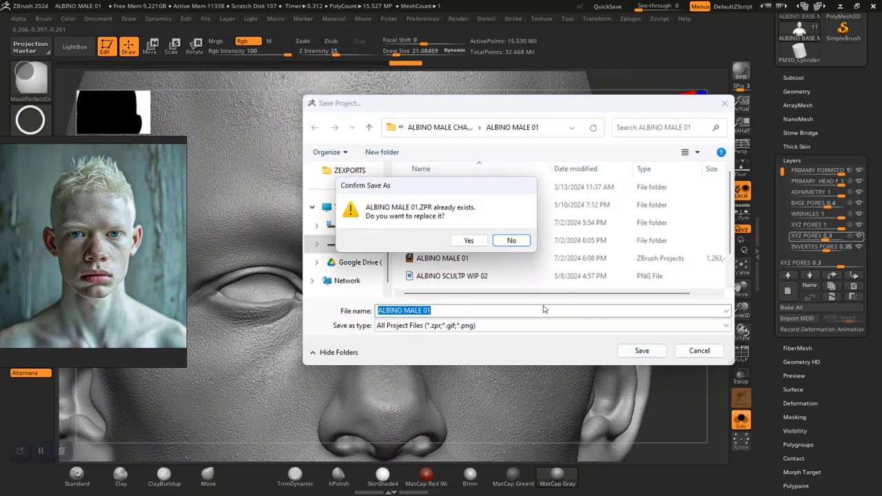
pyautogui.click(469, 241)
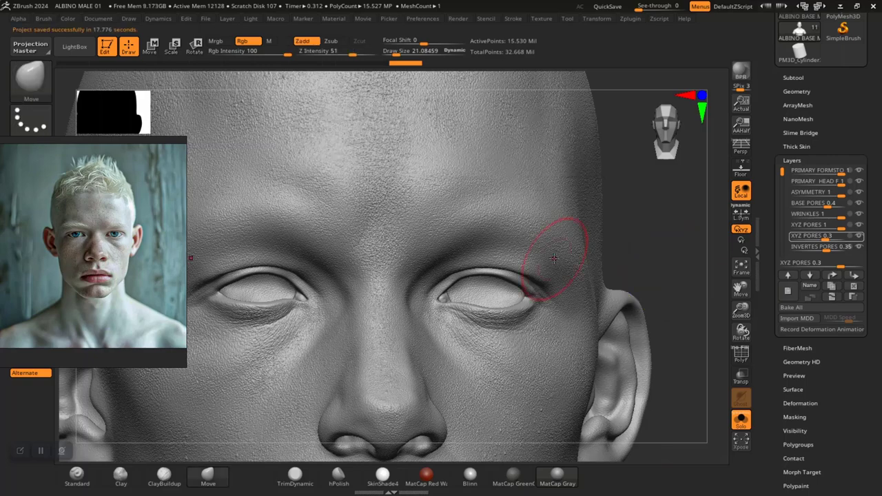
# Step: Lower the duplicated bust to subdivision level 1
pyautogui.moveTo(669, 240); pyautogui.dragTo(654, 272)
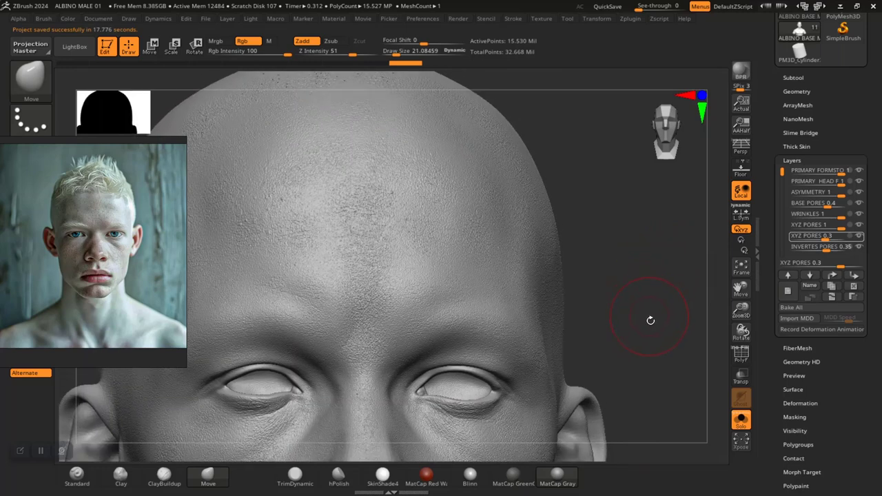
pyautogui.moveTo(651, 321); pyautogui.dragTo(663, 276)
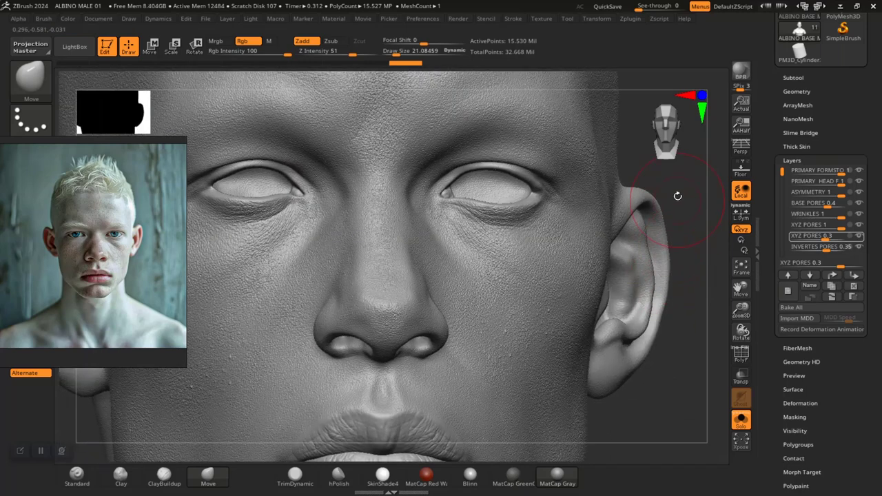
pyautogui.moveTo(677, 196); pyautogui.dragTo(667, 293)
pyautogui.moveTo(672, 257); pyautogui.dragTo(709, 218)
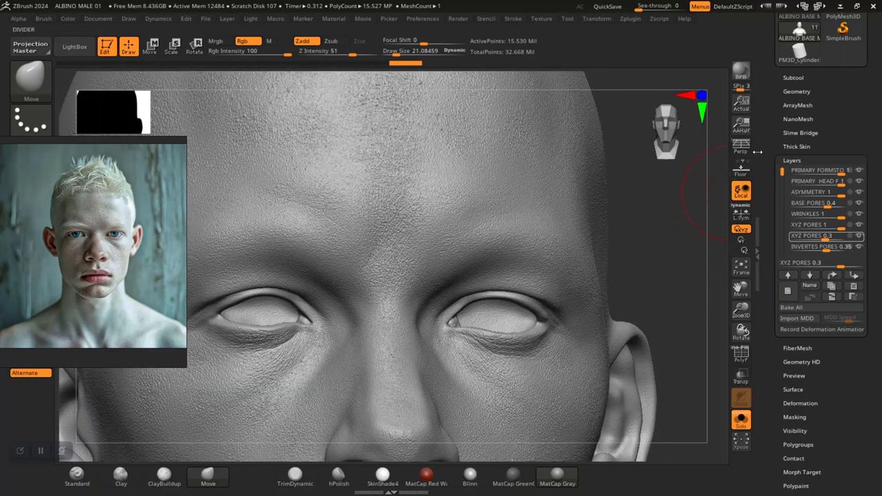
pyautogui.click(795, 92)
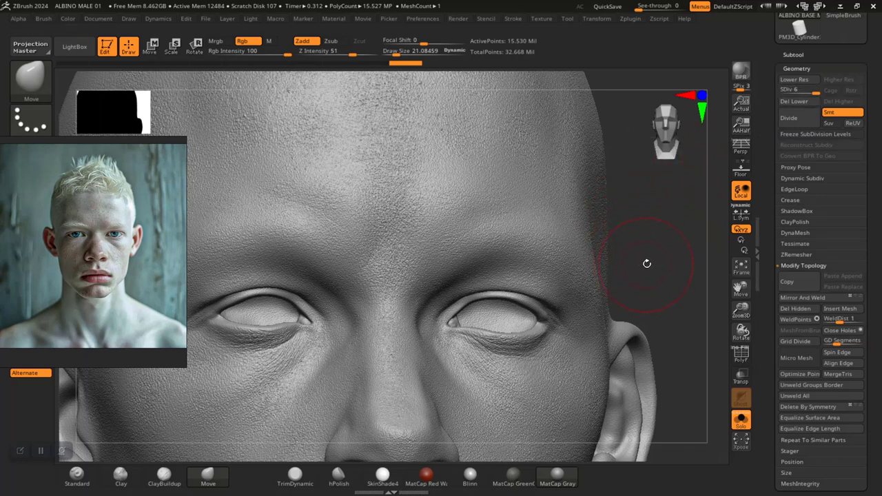
pyautogui.click(792, 90)
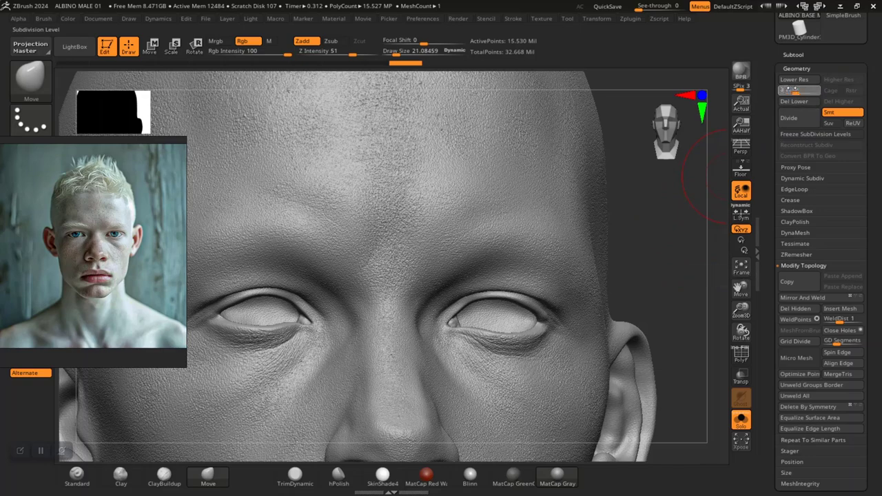
pyautogui.hotkey('shift', 'd')
pyautogui.hotkey('shift', 'd')
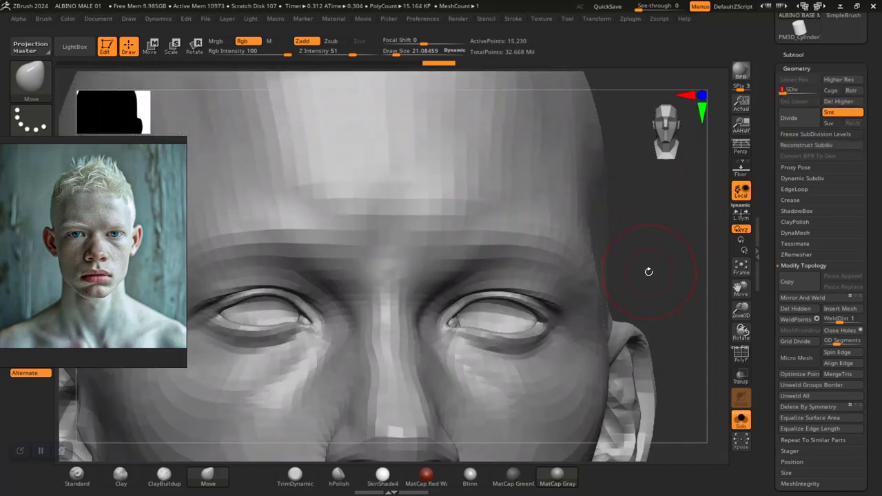
# Step: Display the polygroup wireframe and hide the chest and both arm polygroups, leaving only the head and neck
pyautogui.moveTo(668, 263); pyautogui.dragTo(504, 305)
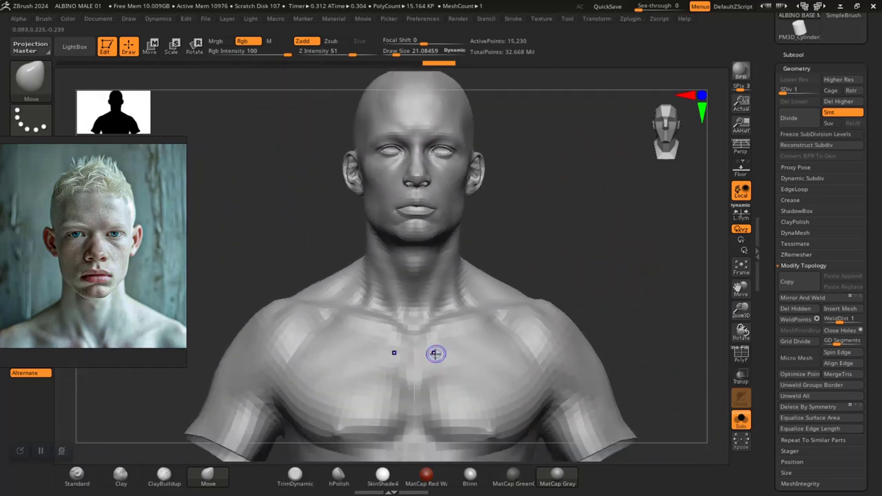
pyautogui.hotkey('shift', 'f')
pyautogui.keyDown('ctrl'); pyautogui.keyDown('shift'); pyautogui.click(407, 384); pyautogui.keyUp('shift'); pyautogui.keyUp('ctrl')
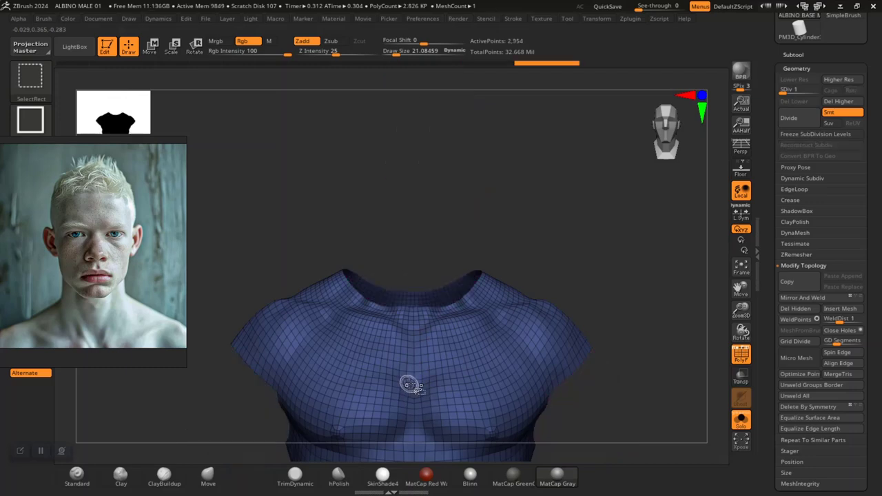
pyautogui.keyDown('ctrl'); pyautogui.keyDown('shift'); pyautogui.click(410, 381); pyautogui.keyUp('shift'); pyautogui.keyUp('ctrl')
pyautogui.keyDown('ctrl'); pyautogui.keyDown('alt'); pyautogui.keyDown('shift'); pyautogui.click(535, 394); pyautogui.keyUp('shift'); pyautogui.keyUp('alt'); pyautogui.keyUp('ctrl')
pyautogui.keyDown('ctrl'); pyautogui.keyDown('alt'); pyautogui.keyDown('shift'); pyautogui.click(244, 406); pyautogui.keyUp('shift'); pyautogui.keyUp('alt'); pyautogui.keyUp('ctrl')
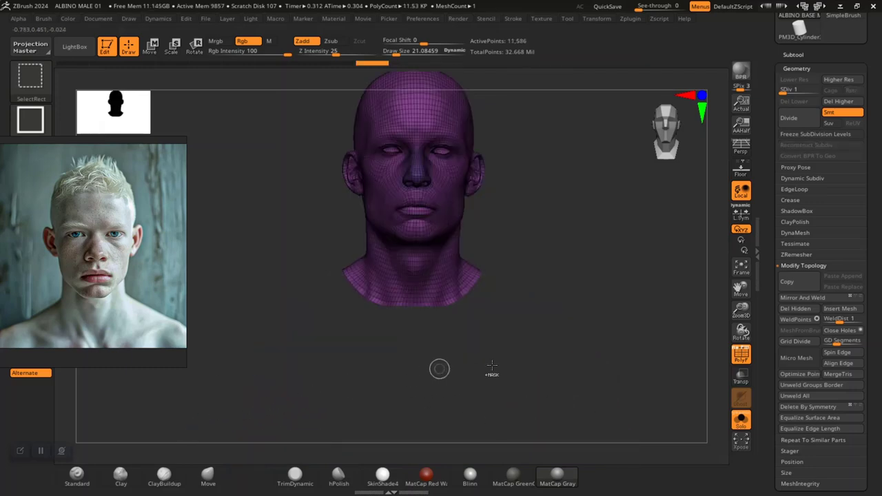
pyautogui.moveTo(595, 330)
pyautogui.mouseDown()
pyautogui.moveTo(610, 329)
pyautogui.moveTo(601, 322)
pyautogui.mouseUp()
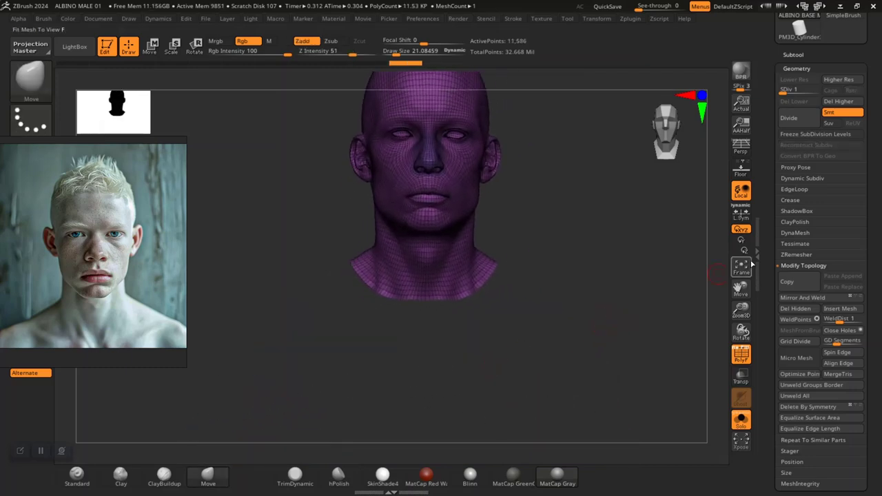
# Step: Try to delete the hidden geometry below the neck of the bust mesh
pyautogui.moveTo(767, 269); pyautogui.dragTo(766, 173)
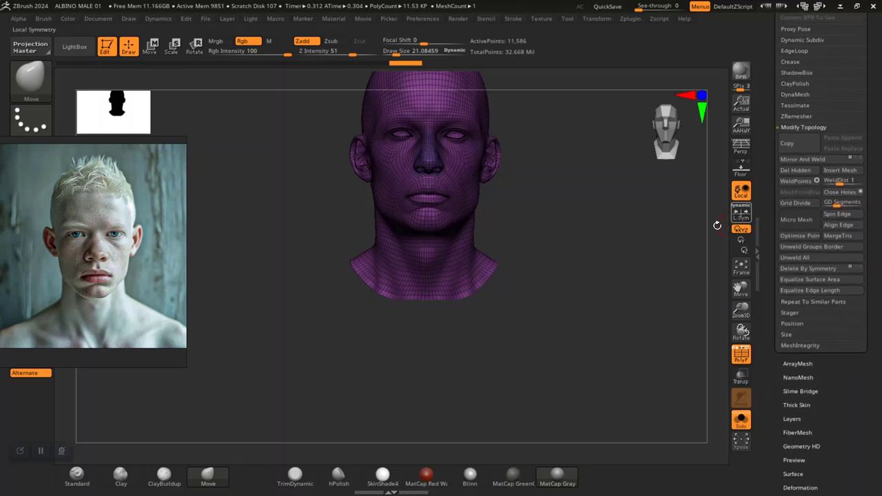
pyautogui.click(797, 170)
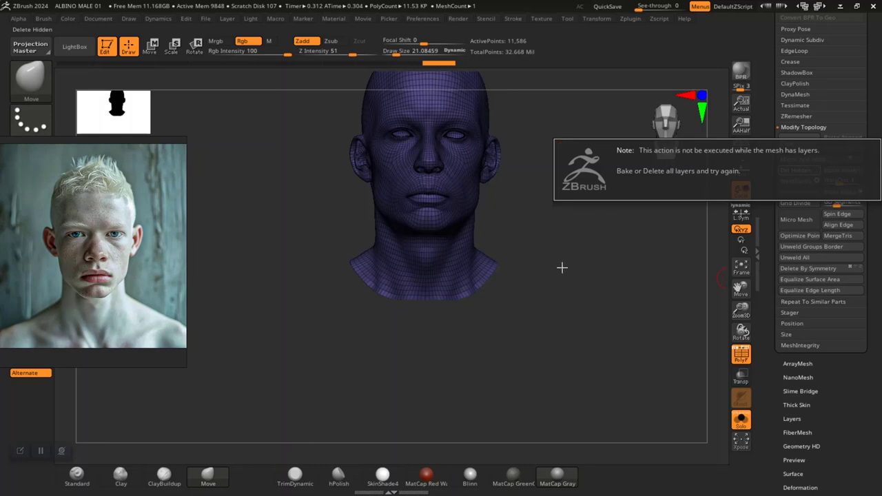
pyautogui.keyDown('alt'); pyautogui.moveTo(589, 234); pyautogui.dragTo(578, 286); pyautogui.keyUp('alt')
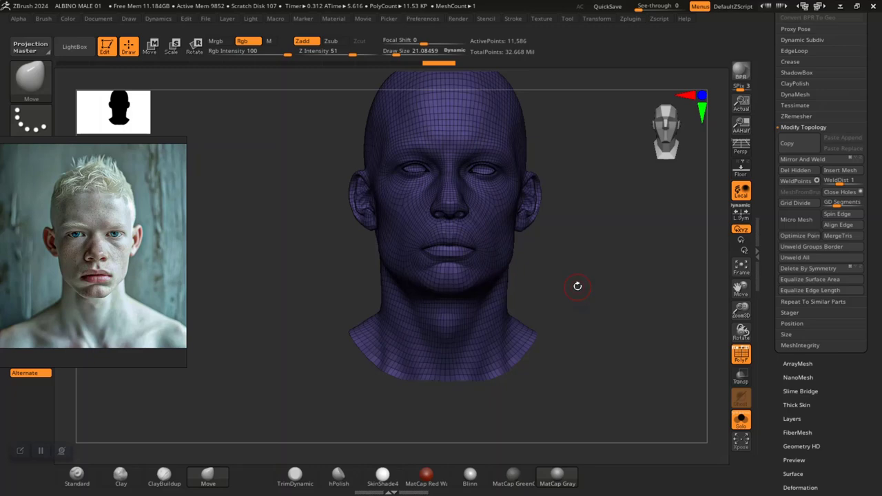
pyautogui.moveTo(598, 282)
pyautogui.keyDown('alt'); pyautogui.mouseDown()
pyautogui.moveTo(597, 303)
pyautogui.moveTo(564, 309)
pyautogui.moveTo(616, 278)
pyautogui.mouseUp(); pyautogui.keyUp('alt')
# Step: Undo the head's polygroup change and show the complete bust mesh, including shoulders and torso
pyautogui.keyDown('ctrl'); pyautogui.keyDown('shift'); pyautogui.click(619, 280); pyautogui.keyUp('shift'); pyautogui.keyUp('ctrl')
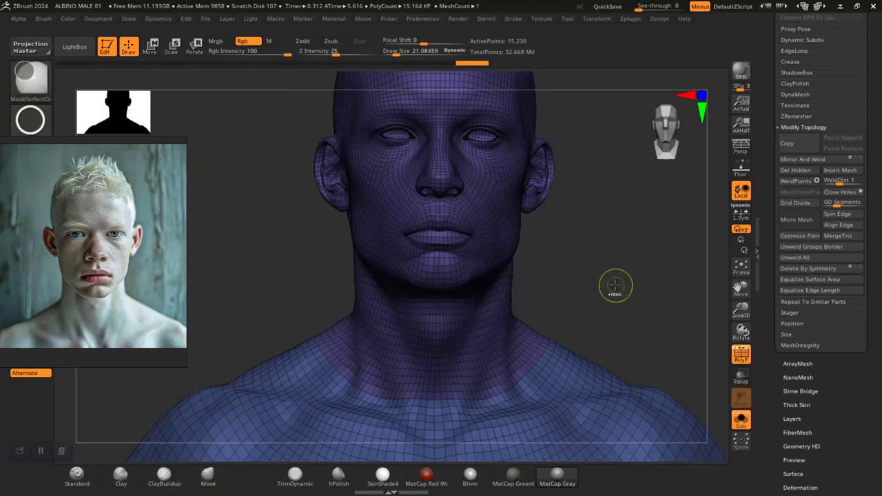
pyautogui.hotkey('ctrl', 'z')
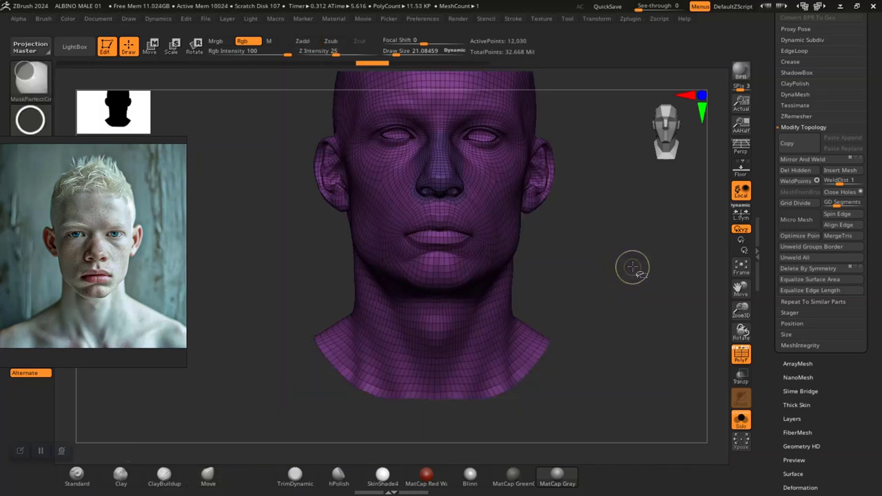
pyautogui.hotkey('ctrl', 'z')
pyautogui.keyDown('alt'); pyautogui.moveTo(625, 285); pyautogui.dragTo(590, 306); pyautogui.keyUp('alt')
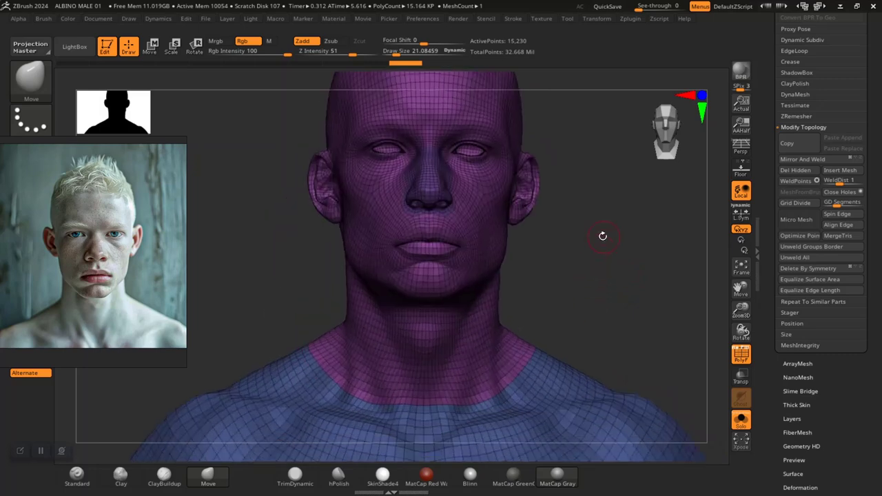
pyautogui.keyDown('alt'); pyautogui.moveTo(603, 236); pyautogui.dragTo(522, 157); pyautogui.keyUp('alt')
# Step: Raise the bust mesh to subdivision level 6 and turn off the polyframe display
pyautogui.scroll(5, 785, 138)
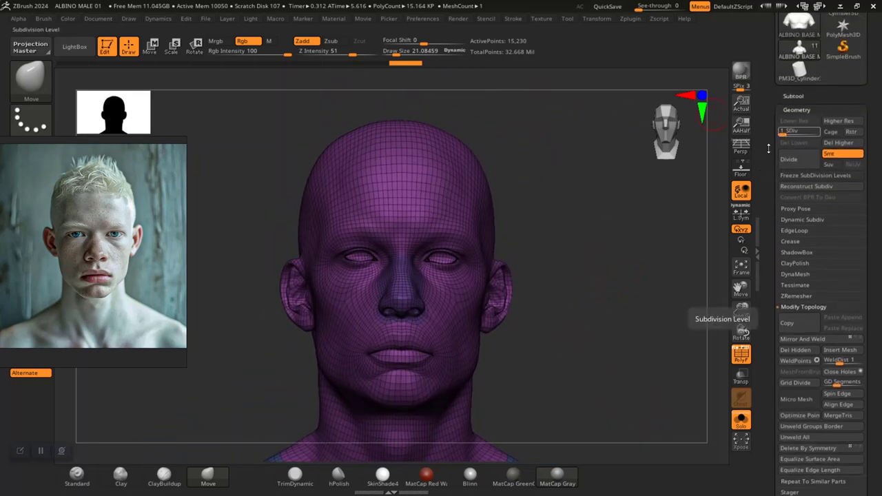
pyautogui.moveTo(616, 274); pyautogui.dragTo(612, 304)
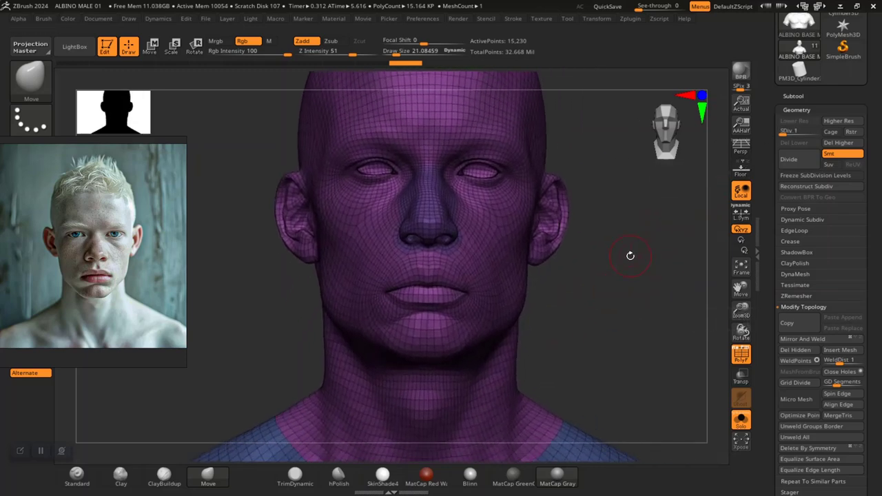
pyautogui.moveTo(629, 255); pyautogui.dragTo(632, 253)
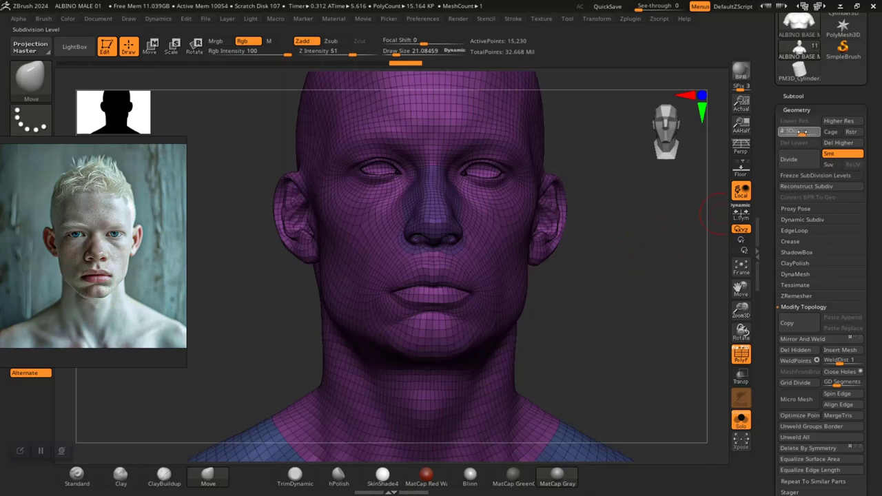
pyautogui.hotkey('ctrl', 'd')
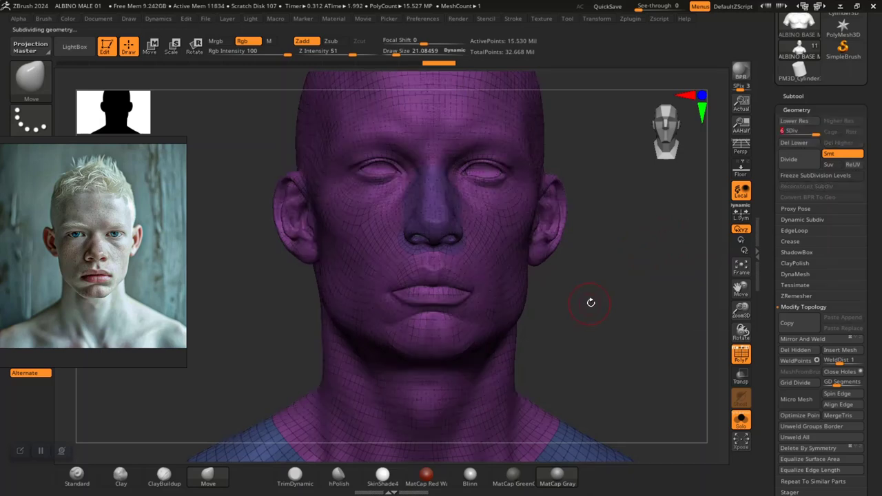
pyautogui.moveTo(594, 304); pyautogui.dragTo(662, 270)
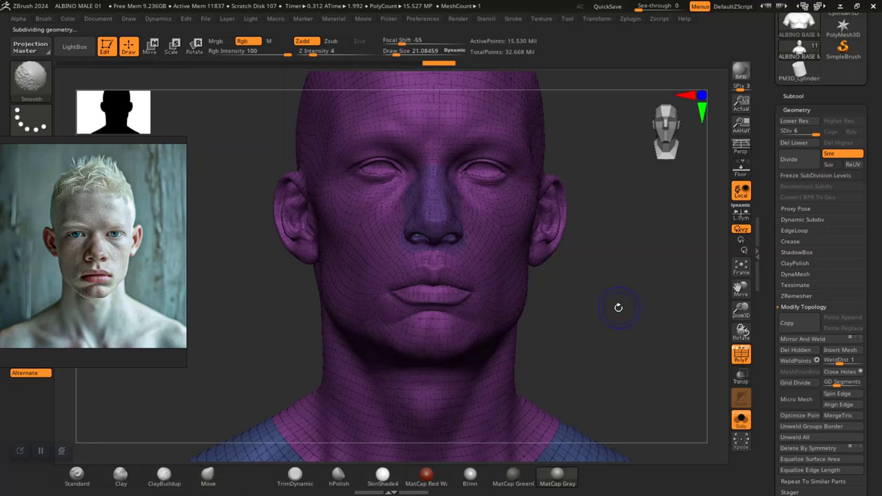
pyautogui.hotkey('shift', 'f')
pyautogui.keyDown('alt'); pyautogui.moveTo(619, 309); pyautogui.dragTo(638, 292); pyautogui.keyUp('alt')
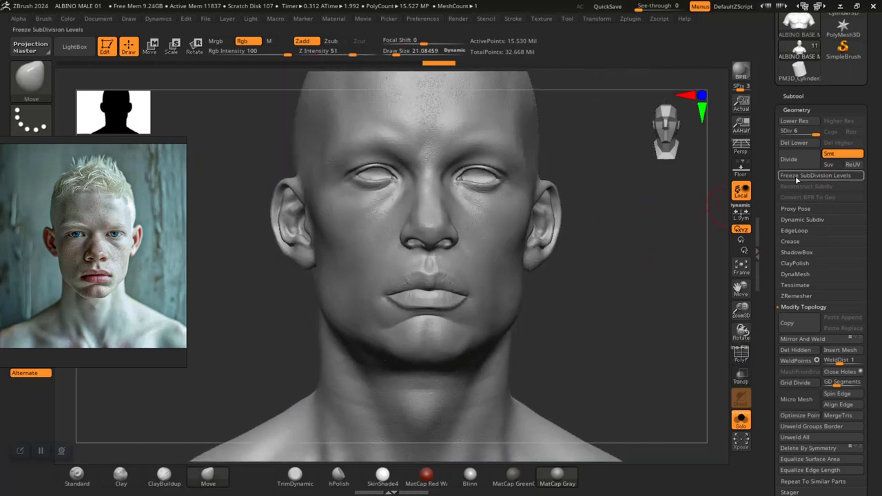
# Step: Divide the bust mesh to subdivision level 7 and check the skin detail on the neck, shoulder and face
pyautogui.click(789, 164)
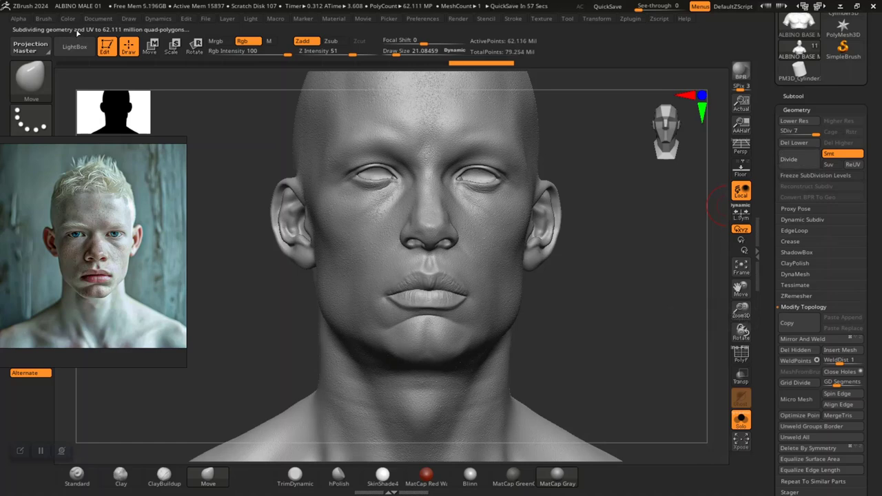
pyautogui.moveTo(624, 307)
pyautogui.mouseDown()
pyautogui.moveTo(623, 282)
pyautogui.moveTo(630, 305)
pyautogui.moveTo(567, 233)
pyautogui.mouseUp()
pyautogui.keyDown('alt'); pyautogui.moveTo(301, 239); pyautogui.dragTo(235, 287); pyautogui.keyUp('alt')
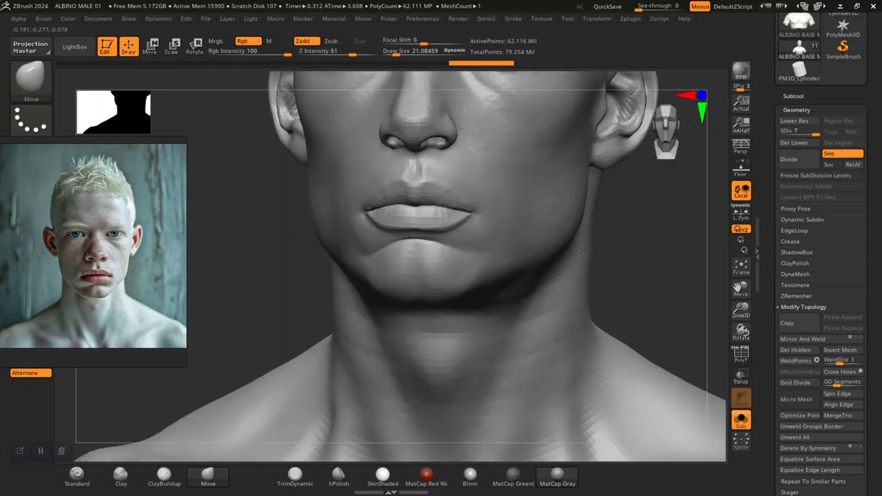
pyautogui.moveTo(624, 274); pyautogui.dragTo(672, 302)
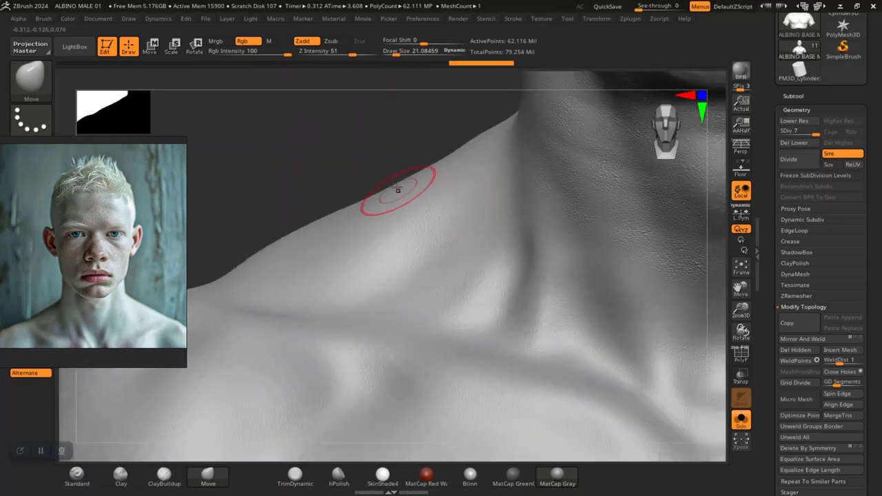
pyautogui.keyDown('alt'); pyautogui.moveTo(353, 173); pyautogui.dragTo(204, 489); pyautogui.keyUp('alt')
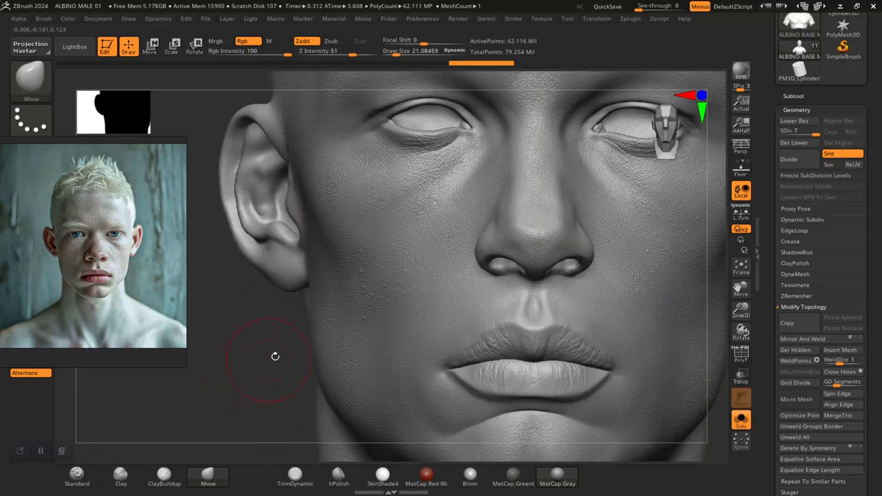
# Step: Bake all sculpting layers into the bust mesh
pyautogui.moveTo(761, 342); pyautogui.dragTo(761, 330)
pyautogui.scroll(-5, 761, 330)
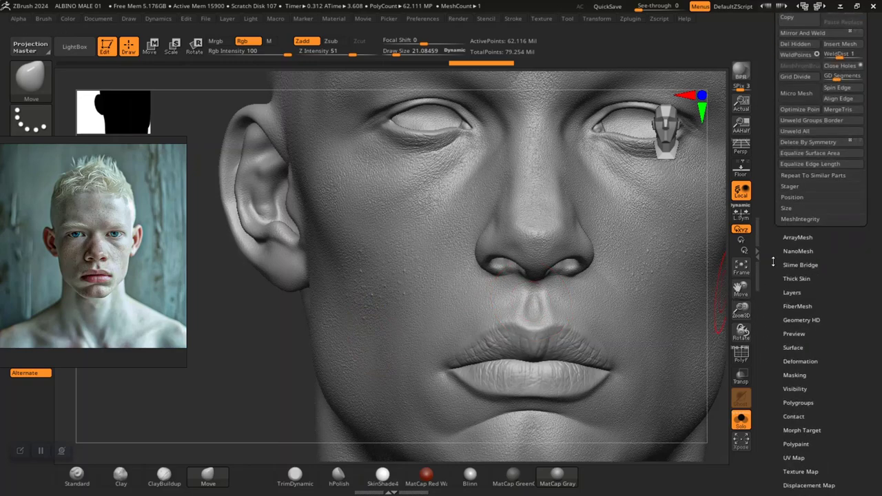
pyautogui.click(792, 293)
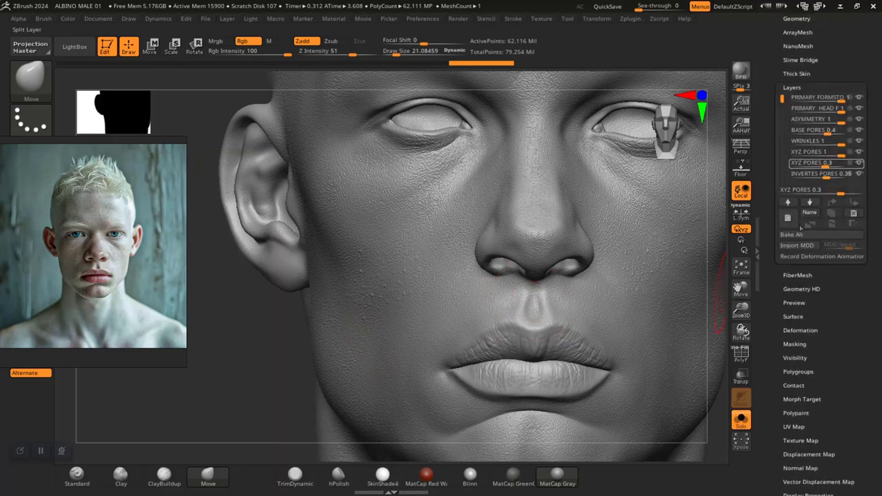
pyautogui.click(798, 235)
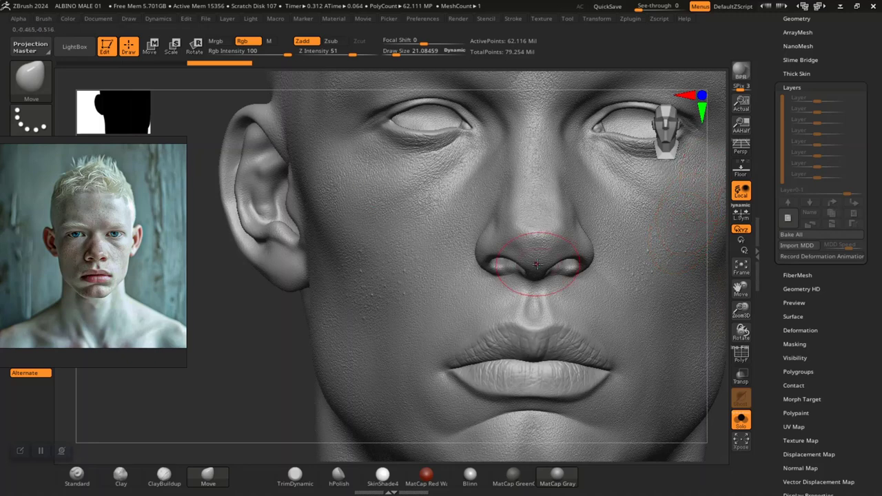
# Step: Lower the bust mesh to its lowest subdivision level and display the whole model with its polyframe
pyautogui.press('shift')
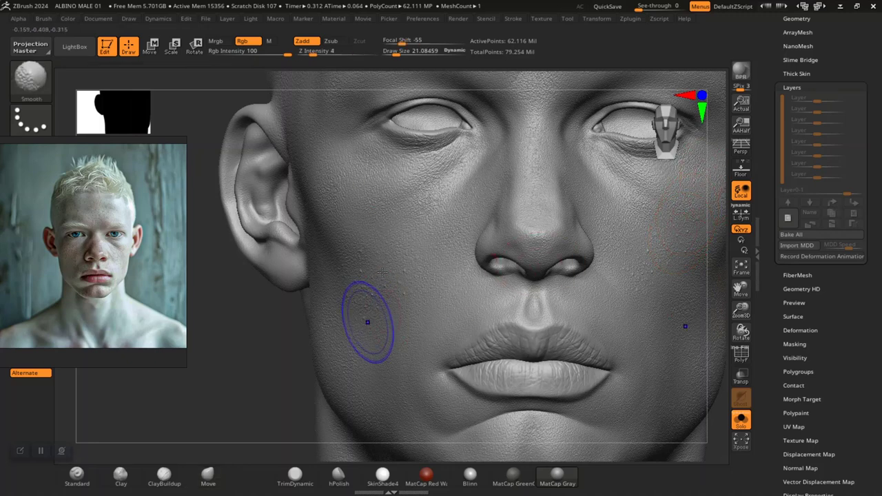
pyautogui.hotkey('shift', 'd')
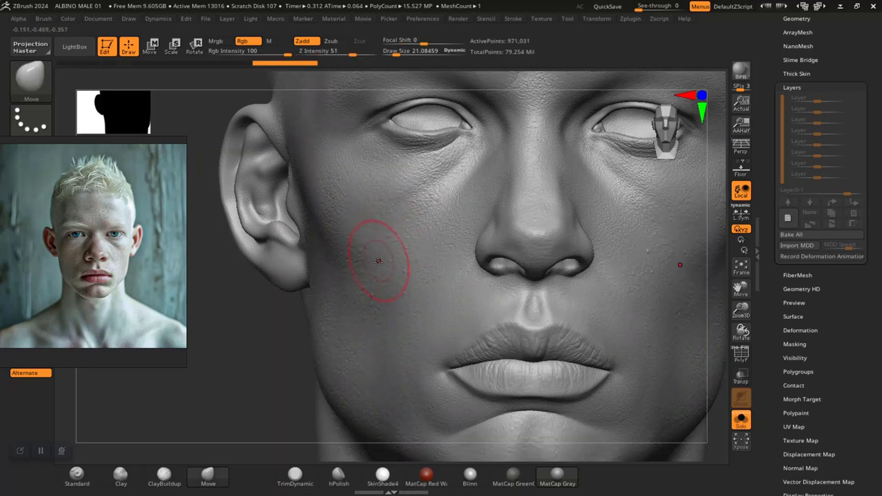
pyautogui.hotkey('shift', 'd')
pyautogui.hotkey('shift', 'd')
pyautogui.hotkey('shift', 'd')
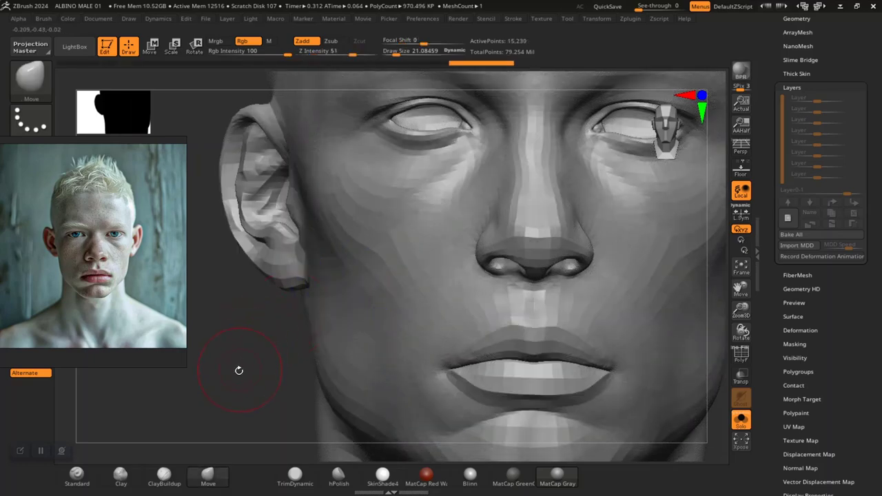
pyautogui.keyDown('alt'); pyautogui.moveTo(238, 370); pyautogui.dragTo(292, 315); pyautogui.keyUp('alt')
pyautogui.hotkey('shift', 'f')
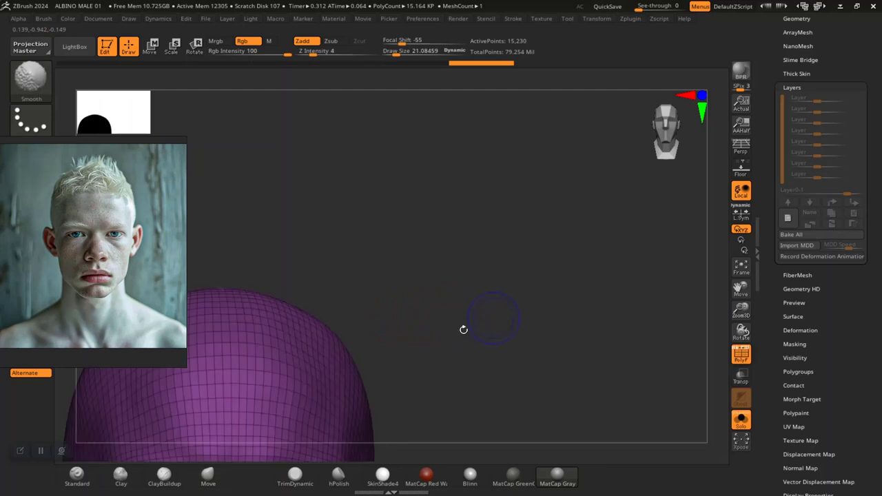
pyautogui.moveTo(463, 328); pyautogui.dragTo(500, 310)
pyautogui.press('f')
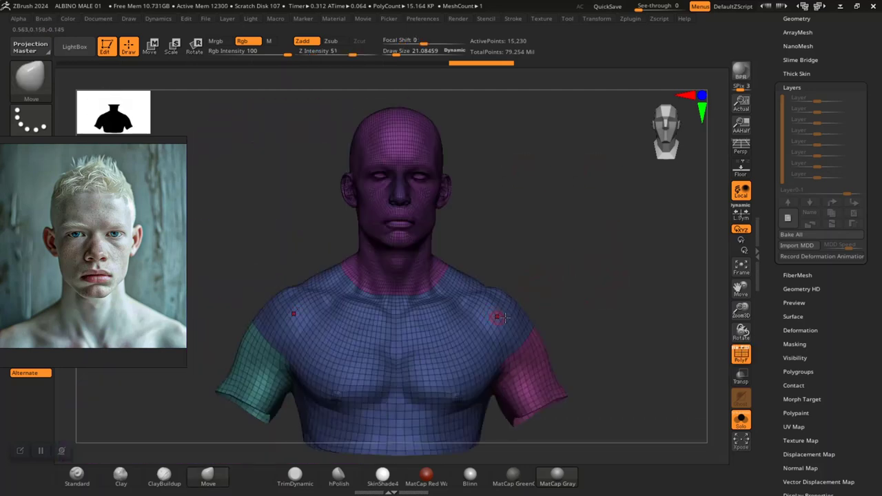
# Step: Hide the torso and both arm polygroups so that only the head and neck stay visible
pyautogui.keyDown('alt'); pyautogui.moveTo(575, 282); pyautogui.dragTo(607, 201); pyautogui.keyUp('alt')
pyautogui.keyDown('alt'); pyautogui.moveTo(291, 323); pyautogui.dragTo(408, 328); pyautogui.keyUp('alt')
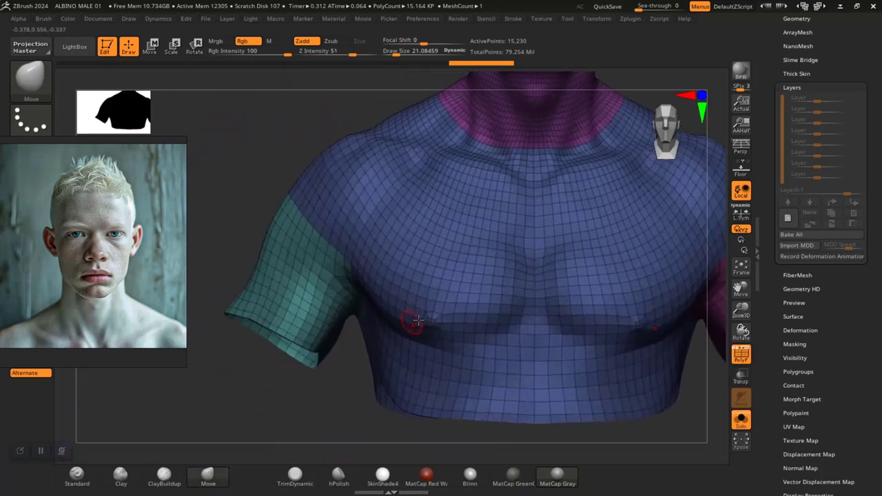
pyautogui.keyDown('ctrl'); pyautogui.keyDown('shift'); pyautogui.click(447, 301); pyautogui.keyUp('shift'); pyautogui.keyUp('ctrl')
pyautogui.keyDown('ctrl'); pyautogui.keyDown('shift'); pyautogui.click(446, 299); pyautogui.keyUp('shift'); pyautogui.keyUp('ctrl')
pyautogui.keyDown('ctrl'); pyautogui.keyDown('alt'); pyautogui.keyDown('shift'); pyautogui.click(311, 299); pyautogui.keyUp('shift'); pyautogui.keyUp('alt'); pyautogui.keyUp('ctrl')
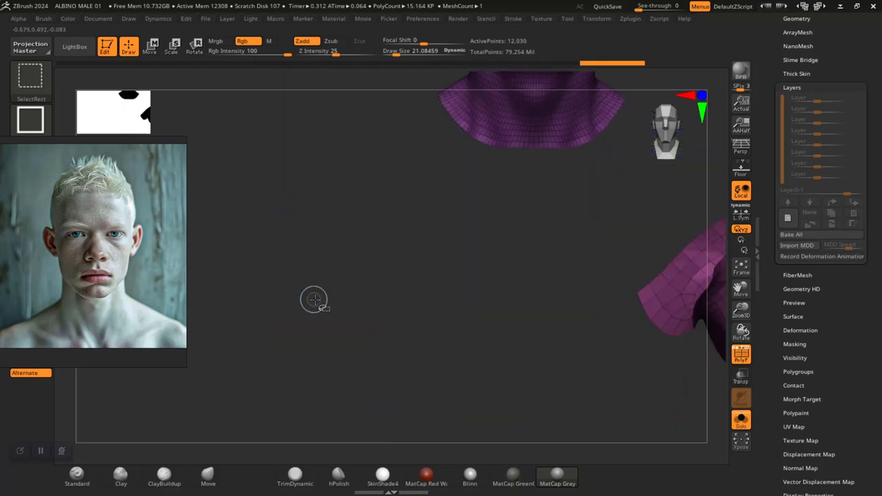
pyautogui.keyDown('ctrl'); pyautogui.keyDown('shift'); pyautogui.click(648, 295); pyautogui.keyUp('shift'); pyautogui.keyUp('ctrl')
pyautogui.keyDown('alt'); pyautogui.moveTo(478, 297); pyautogui.dragTo(394, 392); pyautogui.keyUp('alt')
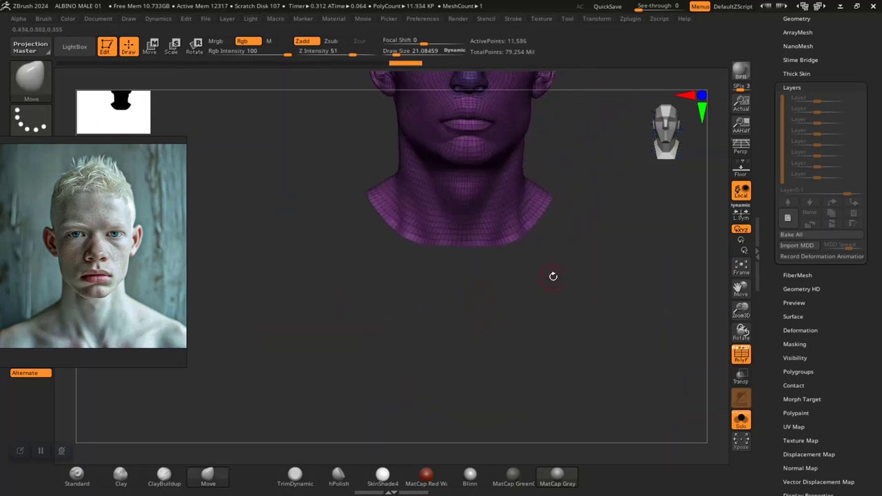
pyautogui.keyDown('alt'); pyautogui.moveTo(593, 256); pyautogui.dragTo(590, 343); pyautogui.keyUp('alt')
# Step: Assign the visible head and neck a single new polygroup and delete the hidden geometry
pyautogui.hotkey('ctrl', 'w')
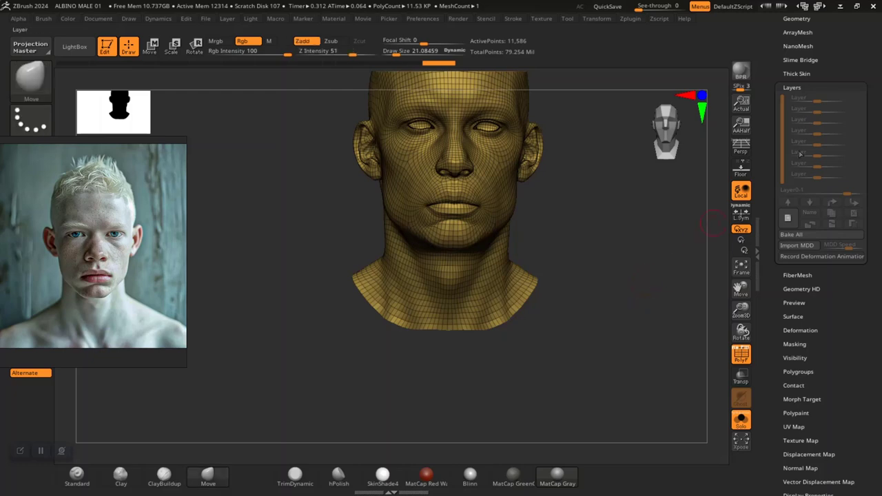
pyautogui.scroll(3, 797, 164)
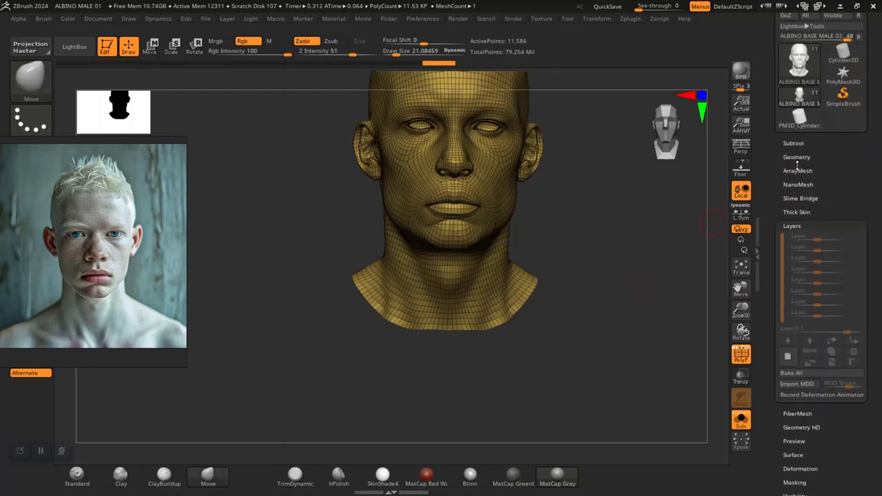
pyautogui.click(797, 157)
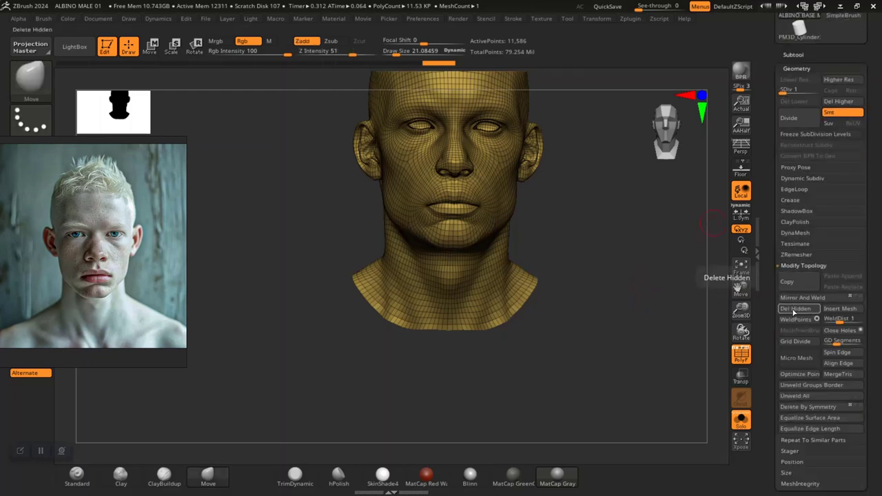
pyautogui.click(795, 308)
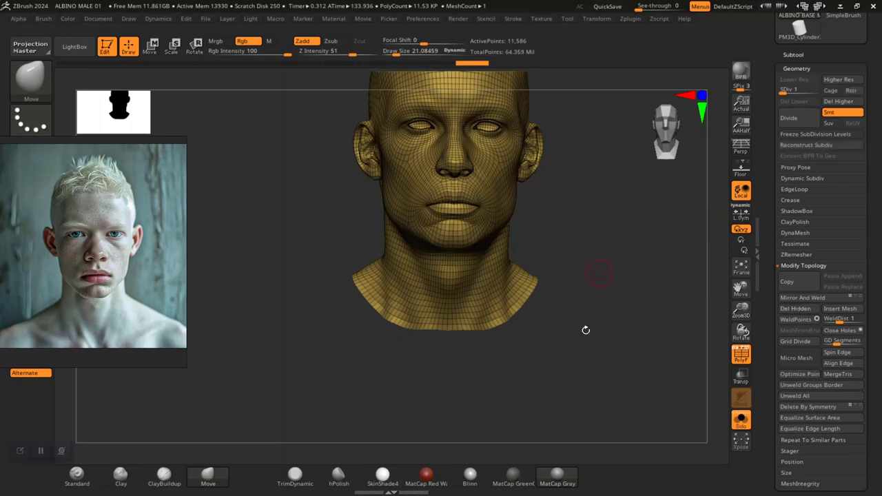
# Step: Turn off the polyframe display and raise the trimmed head mesh to subdivision level 5 to check its detail
pyautogui.moveTo(586, 330); pyautogui.dragTo(588, 333)
pyautogui.keyDown('alt'); pyautogui.moveTo(606, 247); pyautogui.dragTo(589, 346); pyautogui.keyUp('alt')
pyautogui.moveTo(624, 346)
pyautogui.keyDown('alt'); pyautogui.mouseDown()
pyautogui.moveTo(636, 388)
pyautogui.moveTo(613, 285)
pyautogui.moveTo(637, 339)
pyautogui.mouseUp(); pyautogui.keyUp('alt')
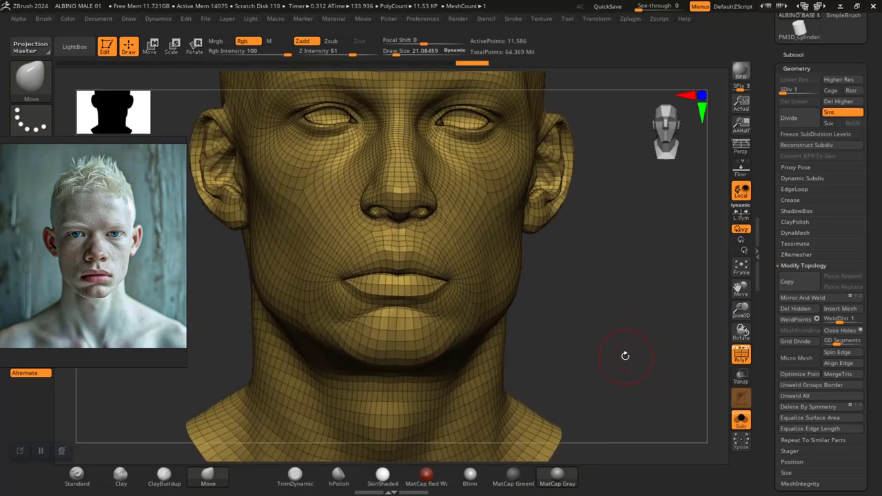
pyautogui.keyDown('alt'); pyautogui.moveTo(629, 342); pyautogui.dragTo(610, 336, button='right'); pyautogui.keyUp('alt')
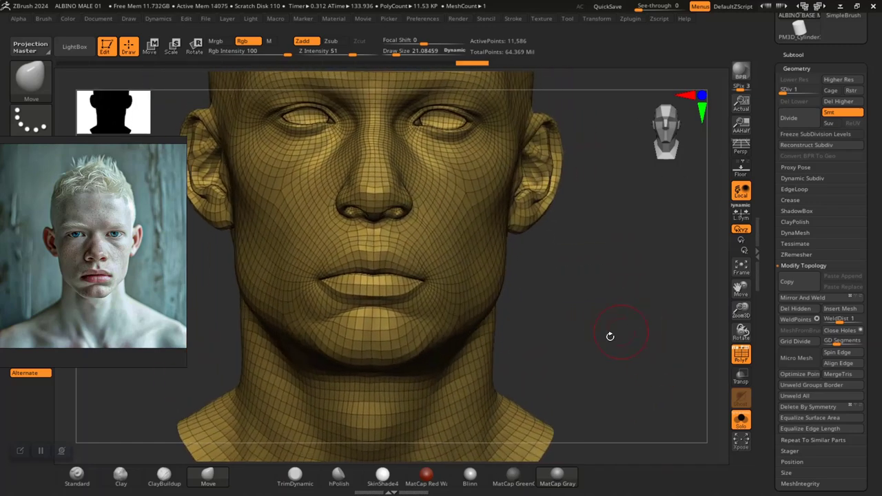
pyautogui.hotkey('shift', 'f')
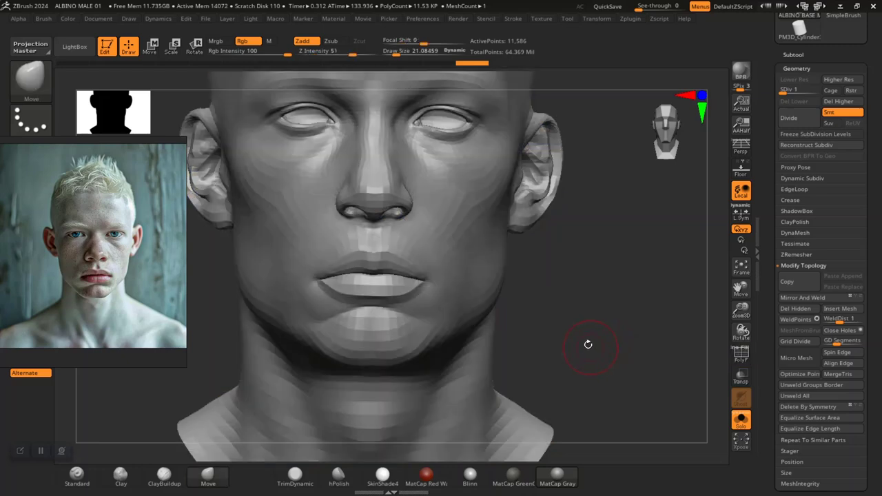
pyautogui.press('d')
pyautogui.press('d')
pyautogui.press('d')
pyautogui.press('d')
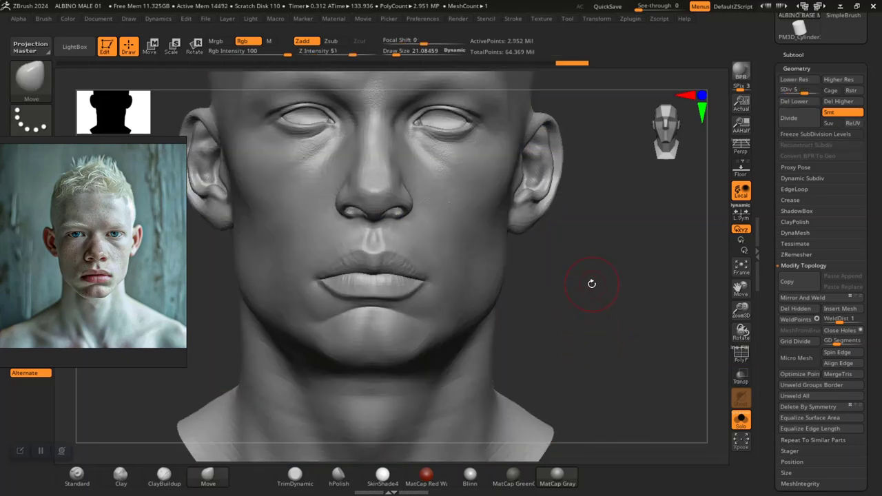
# Step: Raise the trimmed head mesh to subdivision level 7 and examine the skin detail on the cheek and forehead
pyautogui.press('d')
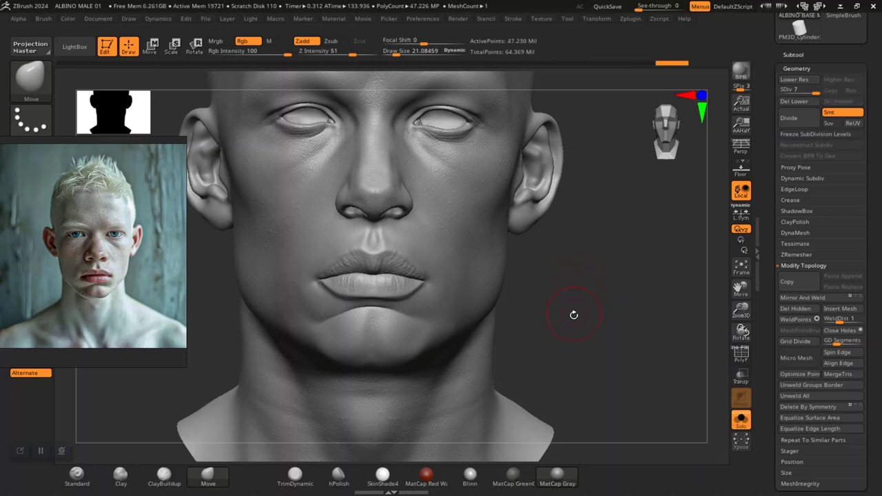
pyautogui.moveTo(586, 314); pyautogui.dragTo(619, 332)
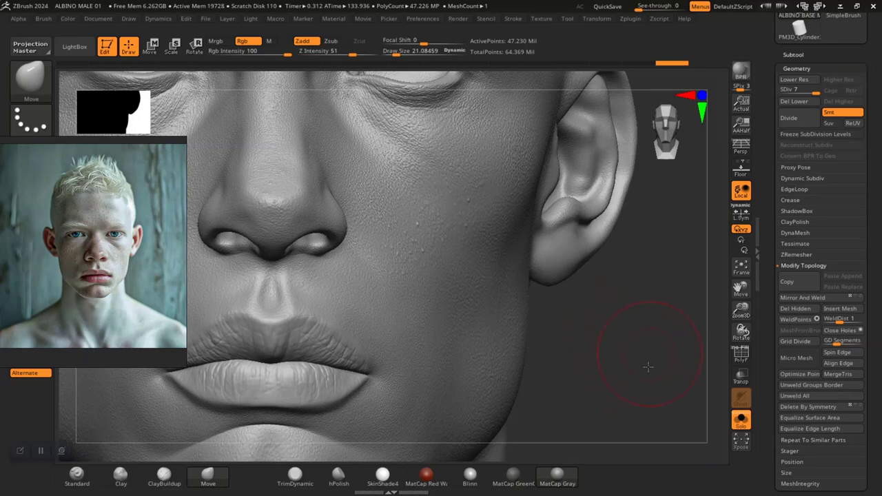
pyautogui.keyDown('alt'); pyautogui.moveTo(647, 367); pyautogui.dragTo(624, 357); pyautogui.keyUp('alt')
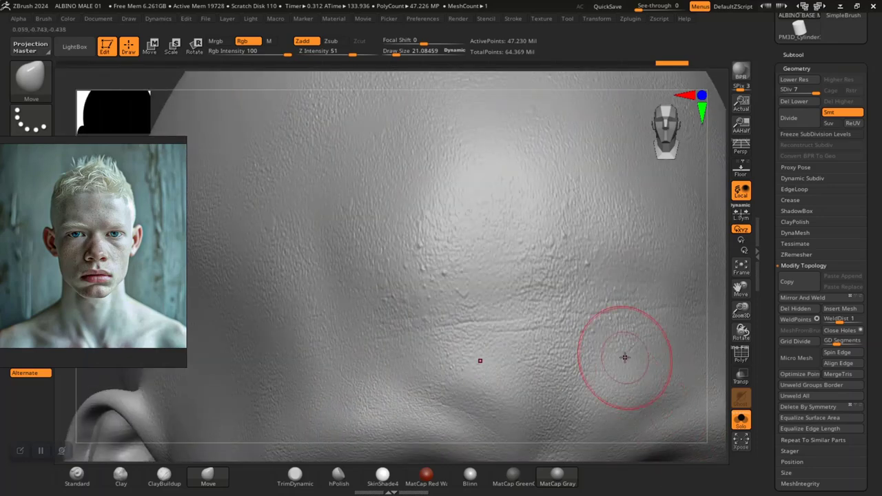
pyautogui.click(414, 205)
pyautogui.click(478, 226)
pyautogui.click(621, 235)
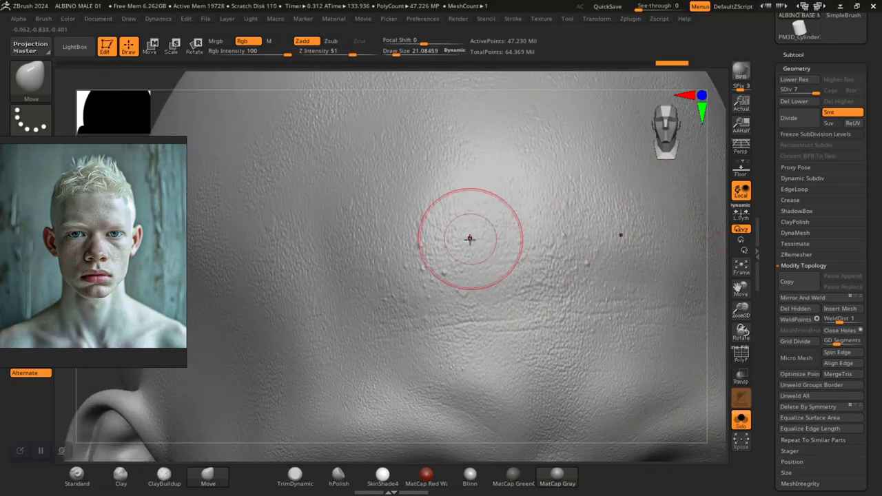
# Step: Examine the skin detail around the eyes, nose, cheeks and lips at the highest subdivision level
pyautogui.press('f')
pyautogui.keyDown('shift'); pyautogui.moveTo(539, 251); pyautogui.dragTo(621, 298); pyautogui.keyUp('shift')
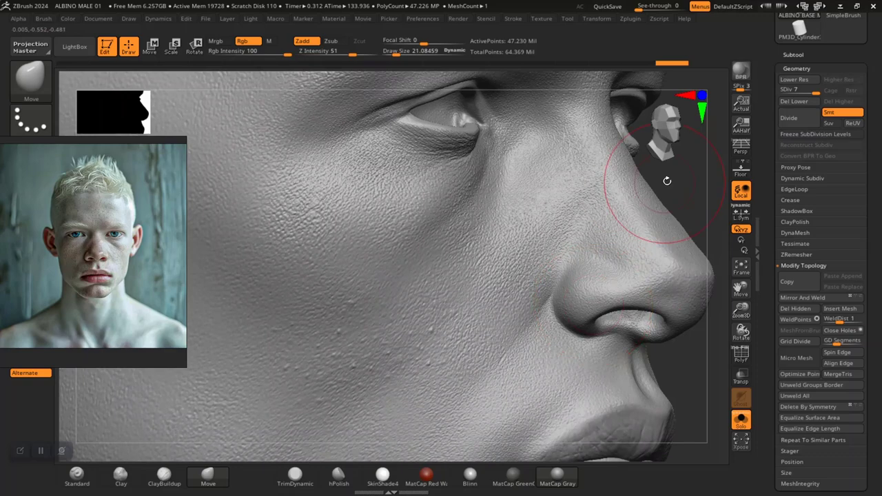
pyautogui.moveTo(667, 181); pyautogui.dragTo(657, 375)
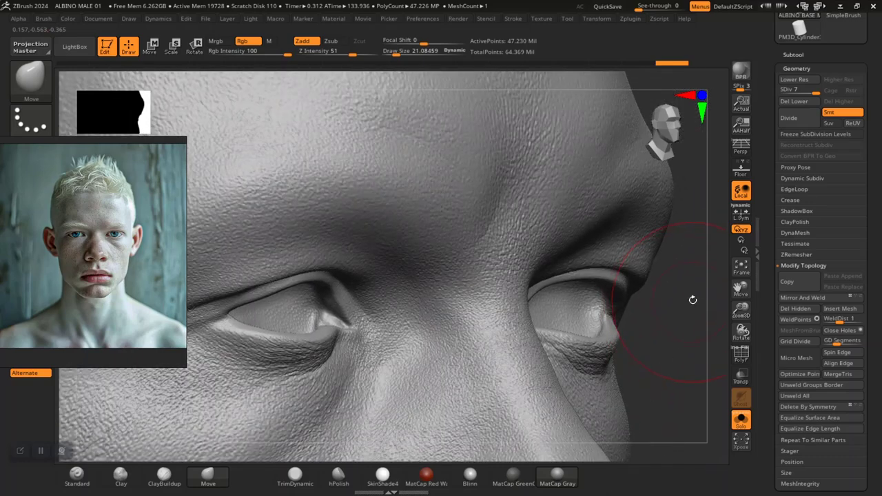
pyautogui.moveTo(693, 297)
pyautogui.mouseDown()
pyautogui.moveTo(681, 335)
pyautogui.moveTo(687, 321)
pyautogui.moveTo(673, 282)
pyautogui.moveTo(660, 345)
pyautogui.moveTo(656, 227)
pyautogui.moveTo(649, 370)
pyautogui.moveTo(663, 376)
pyautogui.moveTo(638, 350)
pyautogui.moveTo(673, 198)
pyautogui.moveTo(639, 290)
pyautogui.moveTo(630, 276)
pyautogui.mouseUp()
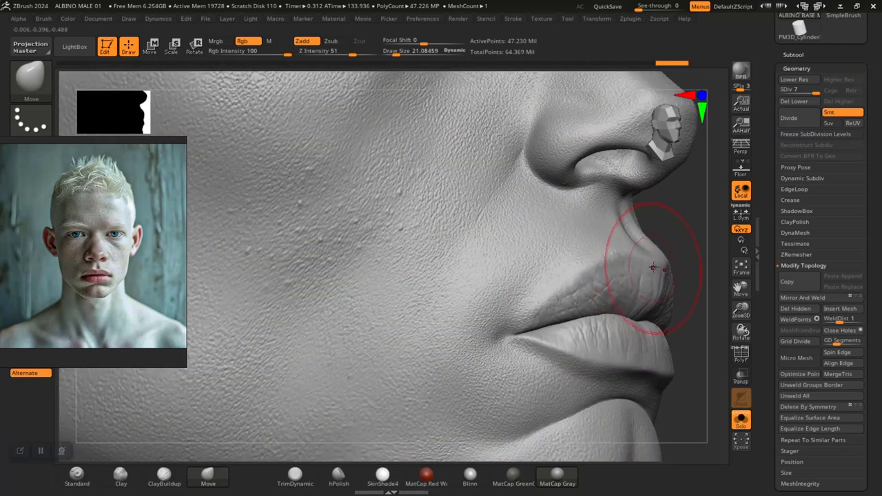
pyautogui.moveTo(687, 236)
pyautogui.mouseDown()
pyautogui.moveTo(649, 262)
pyautogui.moveTo(644, 311)
pyautogui.moveTo(654, 262)
pyautogui.moveTo(677, 256)
pyautogui.moveTo(671, 271)
pyautogui.moveTo(695, 272)
pyautogui.moveTo(655, 288)
pyautogui.moveTo(669, 335)
pyautogui.moveTo(676, 246)
pyautogui.moveTo(654, 265)
pyautogui.moveTo(655, 299)
pyautogui.mouseUp()
pyautogui.moveTo(664, 262)
pyautogui.mouseDown()
pyautogui.moveTo(620, 269)
pyautogui.moveTo(609, 354)
pyautogui.moveTo(620, 325)
pyautogui.moveTo(573, 366)
pyautogui.moveTo(646, 337)
pyautogui.moveTo(649, 367)
pyautogui.mouseUp()
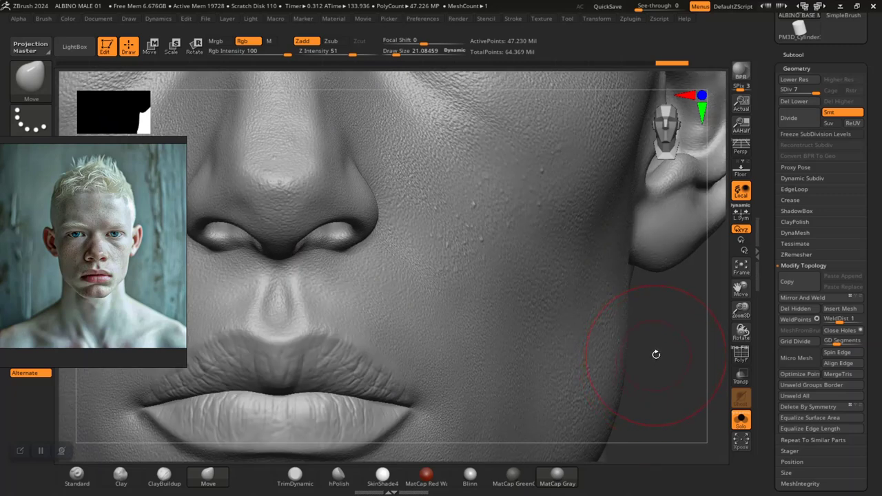
pyautogui.moveTo(682, 364)
pyautogui.mouseDown()
pyautogui.moveTo(609, 343)
pyautogui.moveTo(667, 318)
pyautogui.mouseUp()
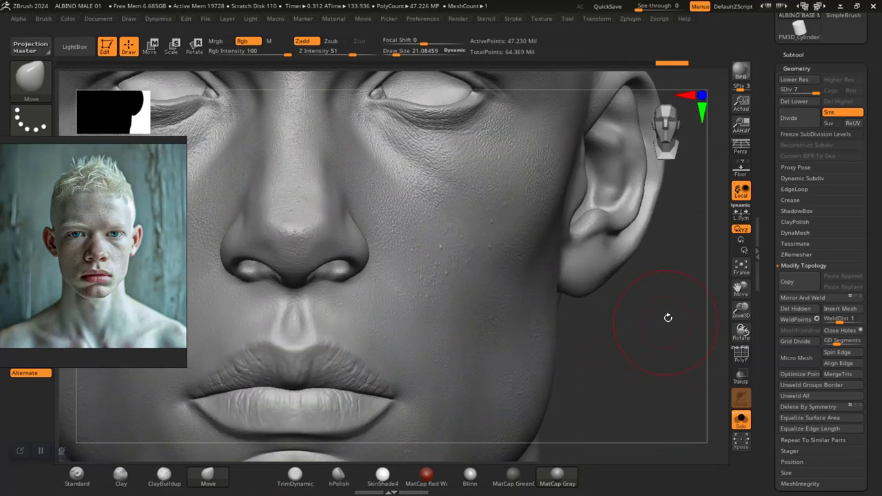
# Step: Duplicate the ALBINO BASE MALE 02 subtool and select the original ALBINO BASE MALE 02 again
pyautogui.scroll(5, 782, 182)
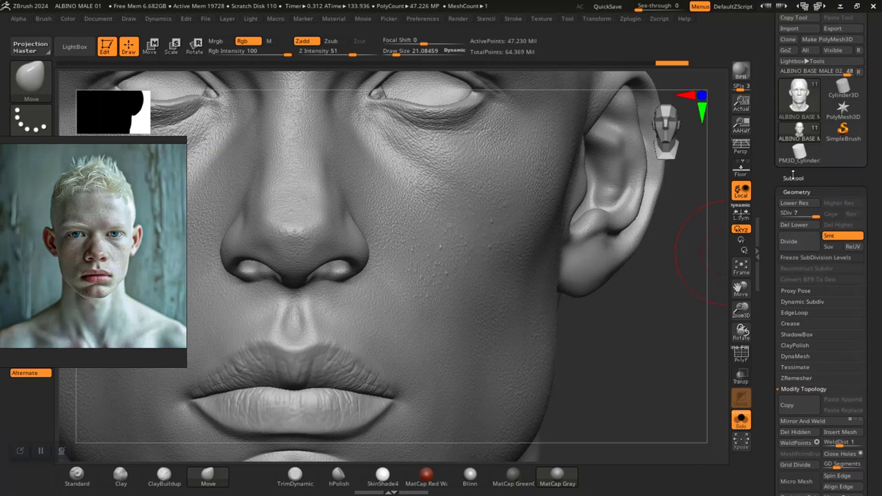
pyautogui.click(792, 178)
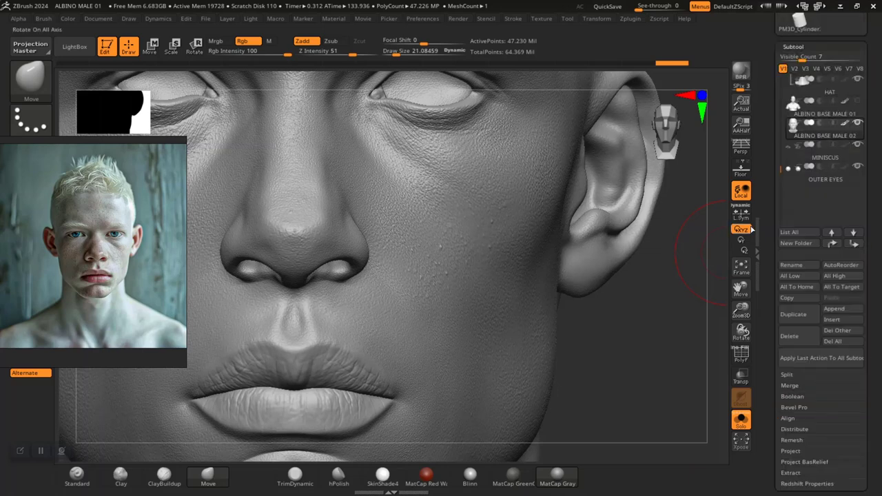
pyautogui.click(793, 314)
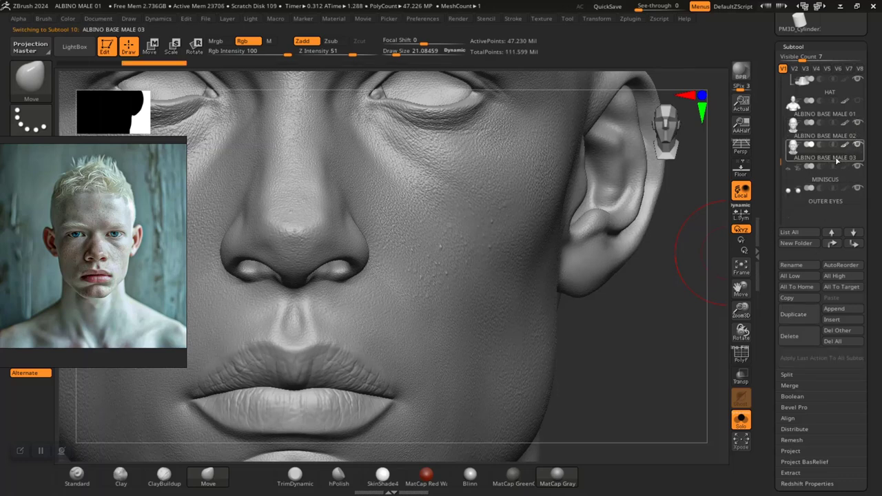
pyautogui.moveTo(835, 158)
pyautogui.click(833, 135)
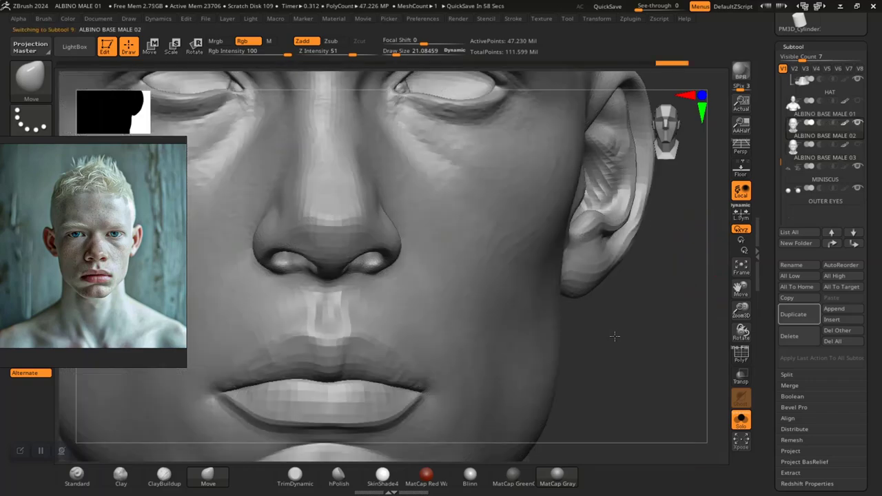
# Step: Roll ALBINO BASE MALE 02 back to its earliest undo history state to restore the full bust, and check its layers
pyautogui.moveTo(610, 65)
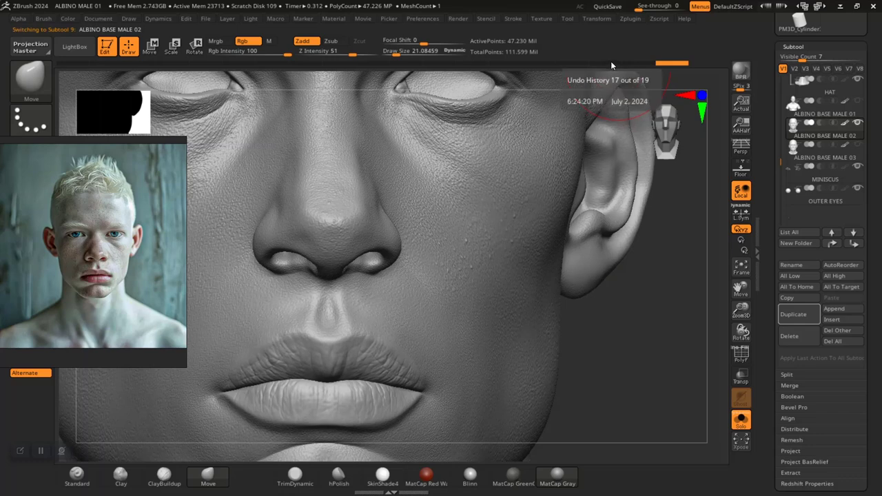
pyautogui.moveTo(600, 63); pyautogui.dragTo(439, 64)
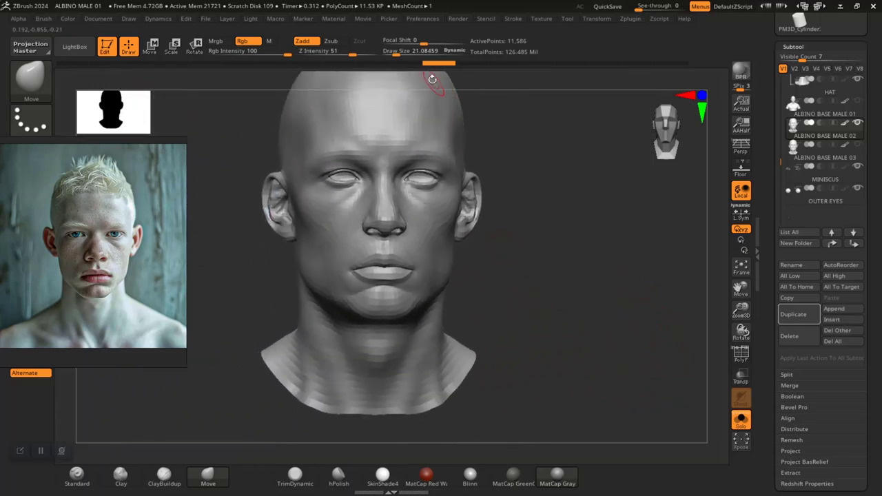
pyautogui.moveTo(434, 65)
pyautogui.moveTo(434, 64); pyautogui.dragTo(227, 64)
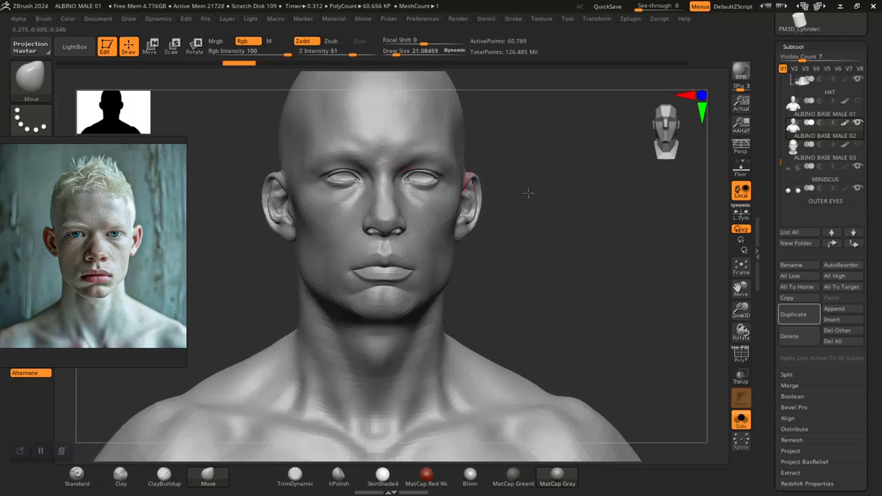
pyautogui.scroll(-10, 762, 329)
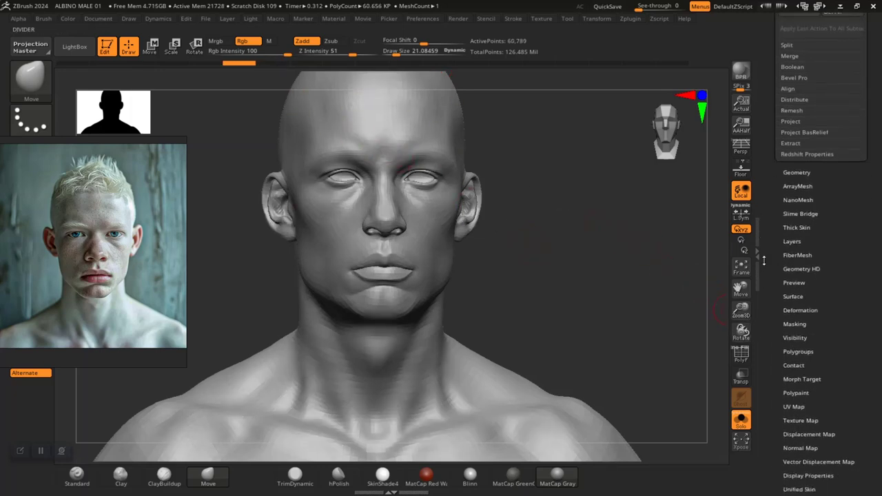
pyautogui.click(792, 240)
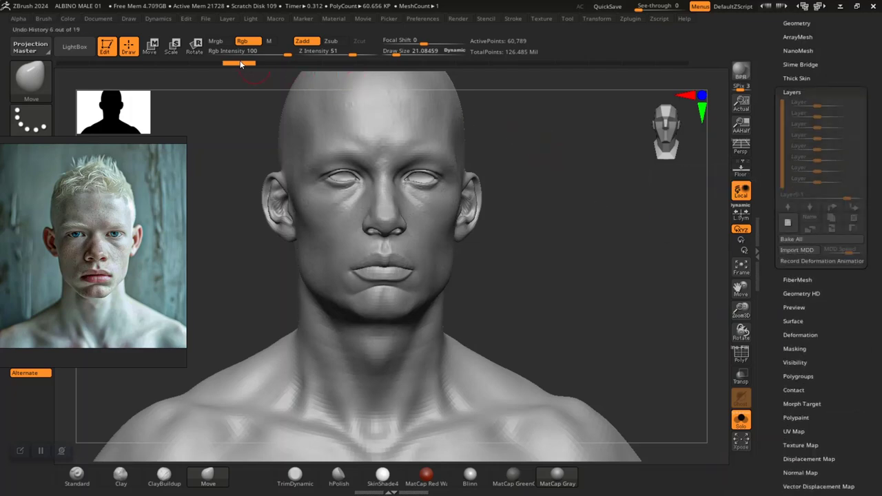
pyautogui.moveTo(210, 66); pyautogui.dragTo(108, 66)
pyautogui.click(67, 62)
pyautogui.moveTo(529, 241); pyautogui.dragTo(604, 304)
pyautogui.moveTo(620, 271); pyautogui.dragTo(638, 319)
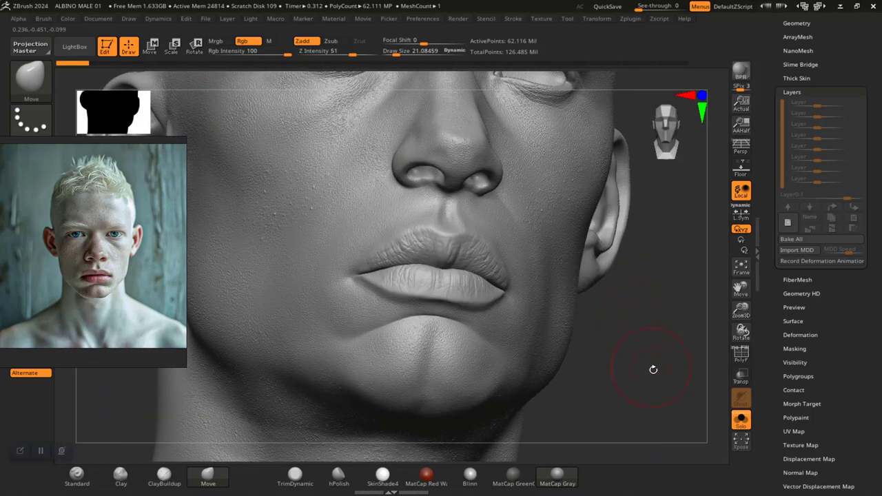
pyautogui.moveTo(653, 369)
pyautogui.mouseDown()
pyautogui.moveTo(650, 380)
pyautogui.moveTo(667, 359)
pyautogui.moveTo(655, 346)
pyautogui.mouseUp()
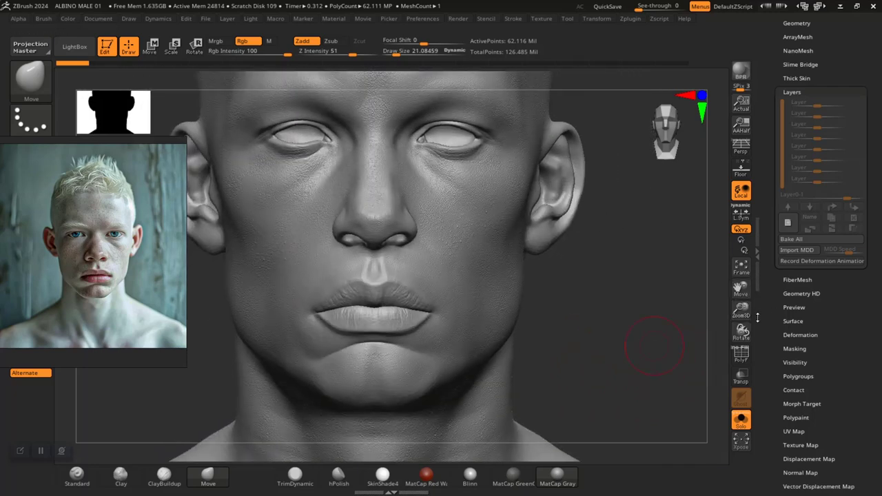
# Step: Open the Normal Map settings of the restored bust and look over their options
pyautogui.scroll(5, 777, 145)
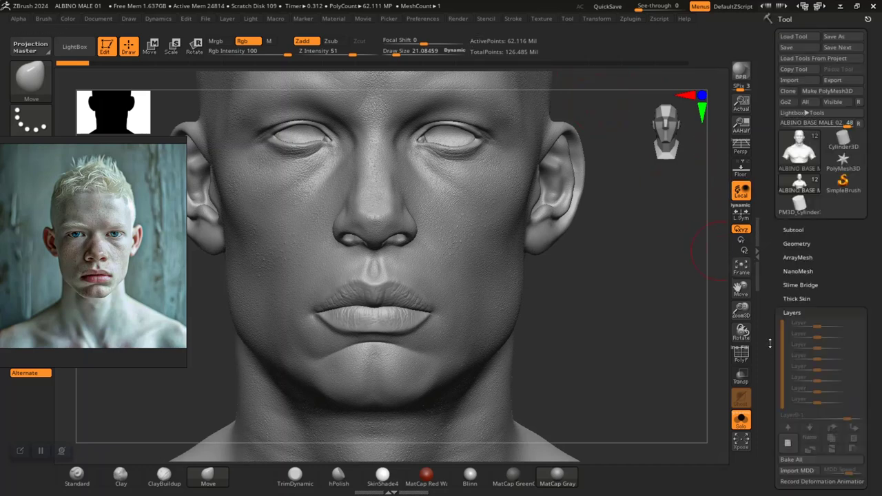
pyautogui.scroll(-5, 772, 352)
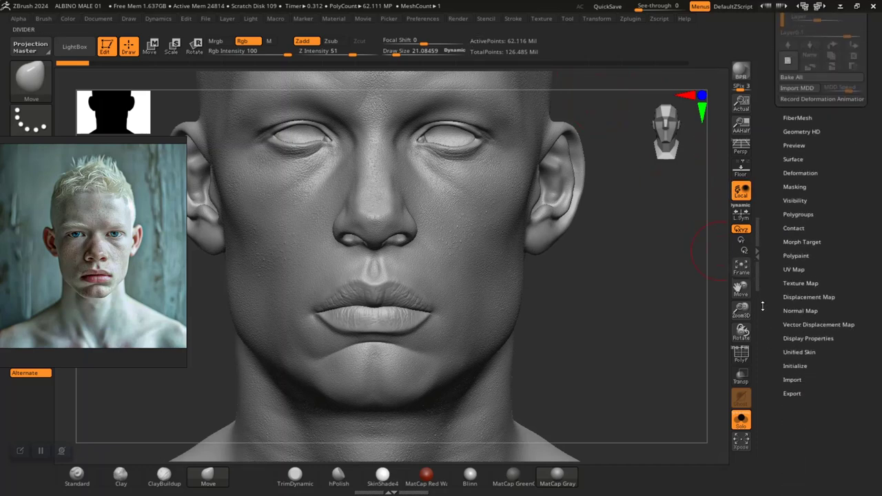
pyautogui.scroll(-2, 771, 298)
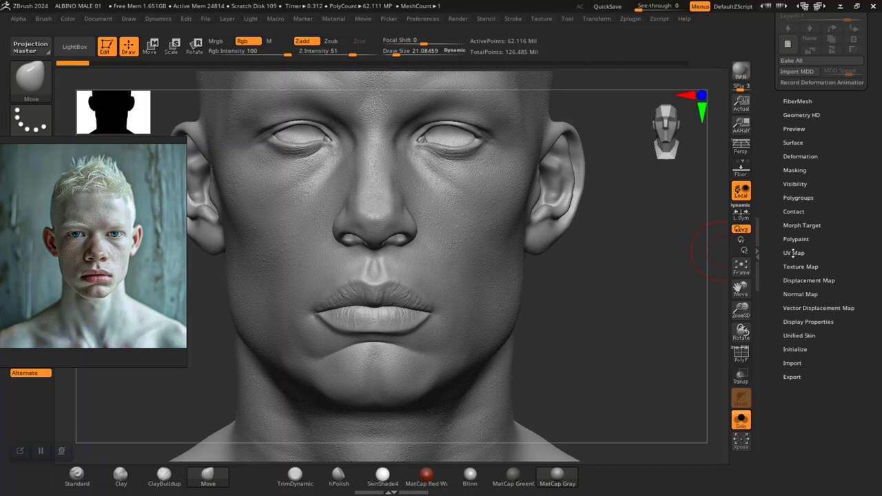
pyautogui.click(797, 294)
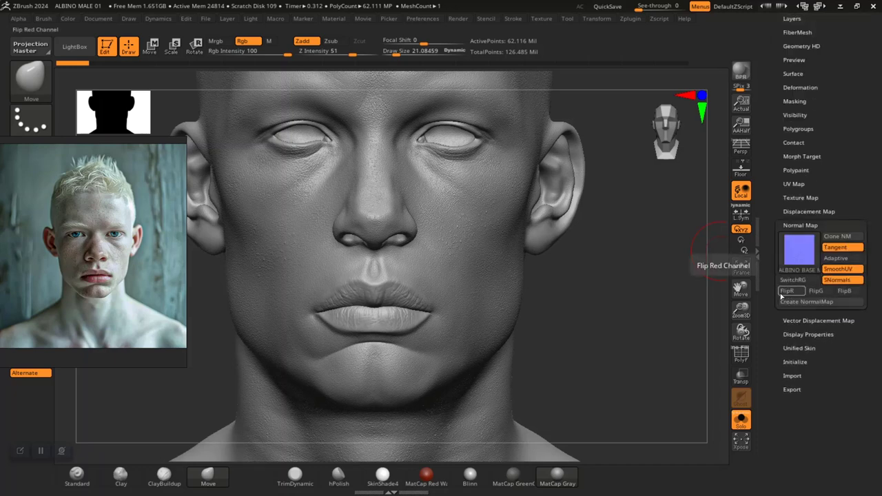
pyautogui.moveTo(798, 253)
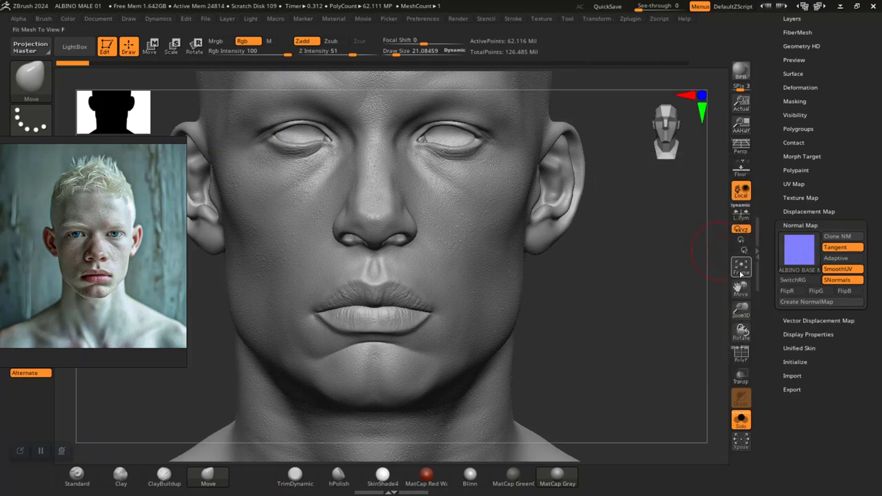
pyautogui.click(638, 287)
pyautogui.moveTo(767, 295); pyautogui.dragTo(767, 304)
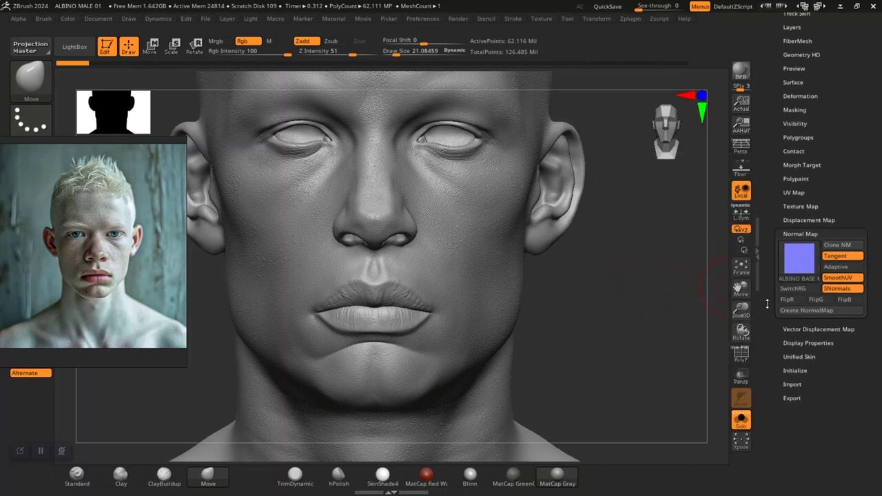
# Step: Lower the restored bust mesh to subdivision level 2
pyautogui.moveTo(628, 320)
pyautogui.mouseDown()
pyautogui.moveTo(610, 321)
pyautogui.moveTo(651, 314)
pyautogui.moveTo(581, 319)
pyautogui.moveTo(641, 331)
pyautogui.moveTo(652, 356)
pyautogui.moveTo(600, 368)
pyautogui.moveTo(644, 358)
pyautogui.mouseUp()
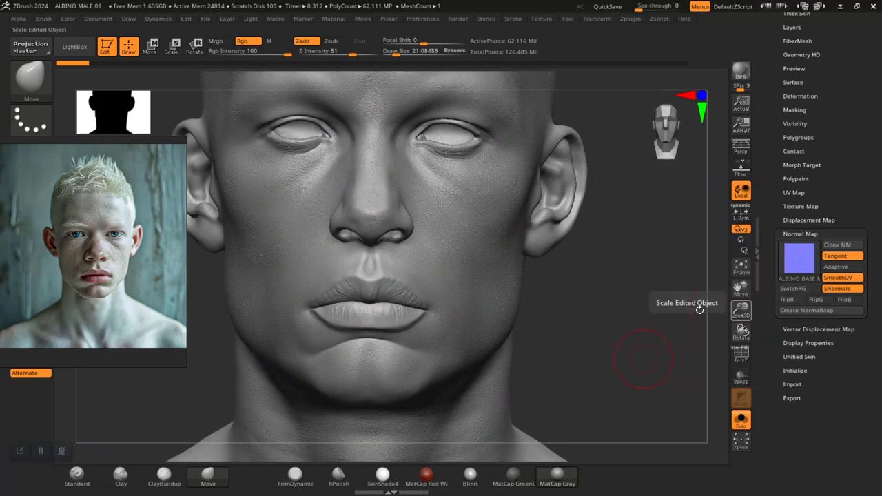
pyautogui.moveTo(591, 328)
pyautogui.mouseDown()
pyautogui.moveTo(594, 365)
pyautogui.moveTo(583, 323)
pyautogui.moveTo(619, 303)
pyautogui.moveTo(634, 312)
pyautogui.moveTo(602, 321)
pyautogui.moveTo(638, 312)
pyautogui.moveTo(644, 325)
pyautogui.moveTo(638, 319)
pyautogui.moveTo(655, 325)
pyautogui.moveTo(640, 339)
pyautogui.moveTo(634, 365)
pyautogui.moveTo(659, 374)
pyautogui.moveTo(669, 364)
pyautogui.moveTo(518, 262)
pyautogui.mouseUp()
pyautogui.moveTo(622, 352)
pyautogui.mouseDown()
pyautogui.moveTo(611, 335)
pyautogui.moveTo(579, 325)
pyautogui.mouseUp()
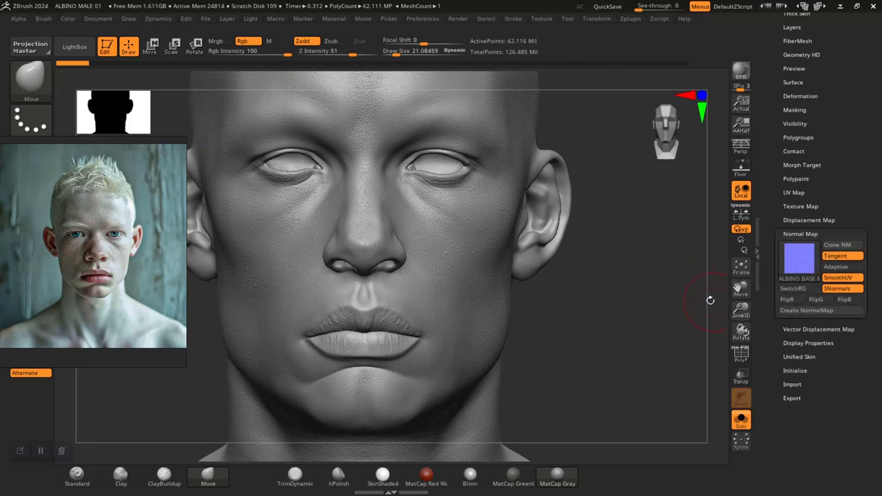
pyautogui.press('shift')
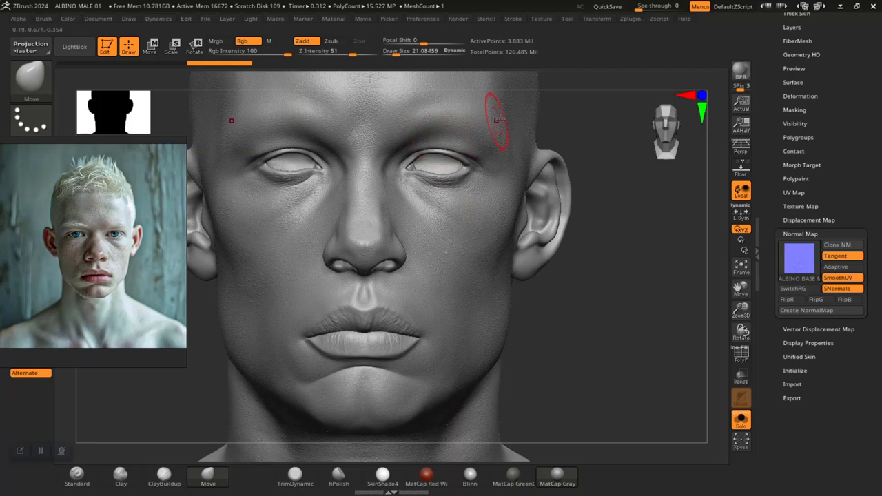
pyautogui.moveTo(771, 113); pyautogui.dragTo(771, 301)
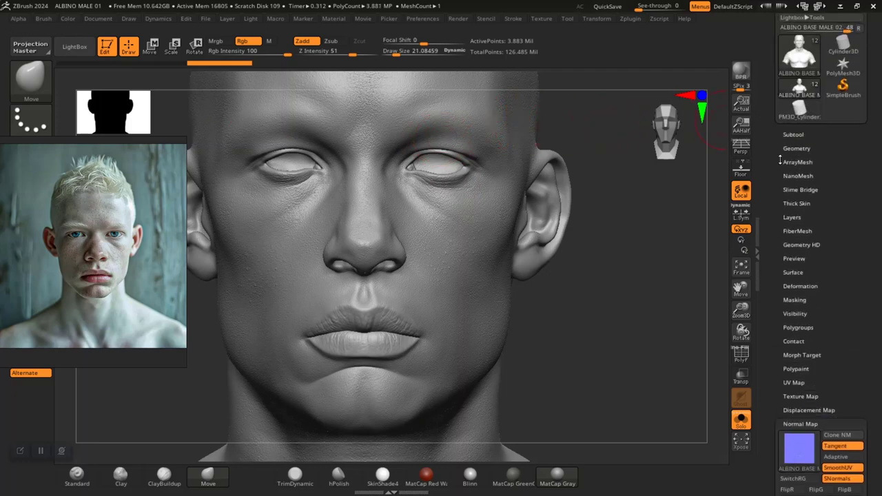
pyautogui.click(792, 149)
pyautogui.moveTo(799, 90); pyautogui.dragTo(781, 91)
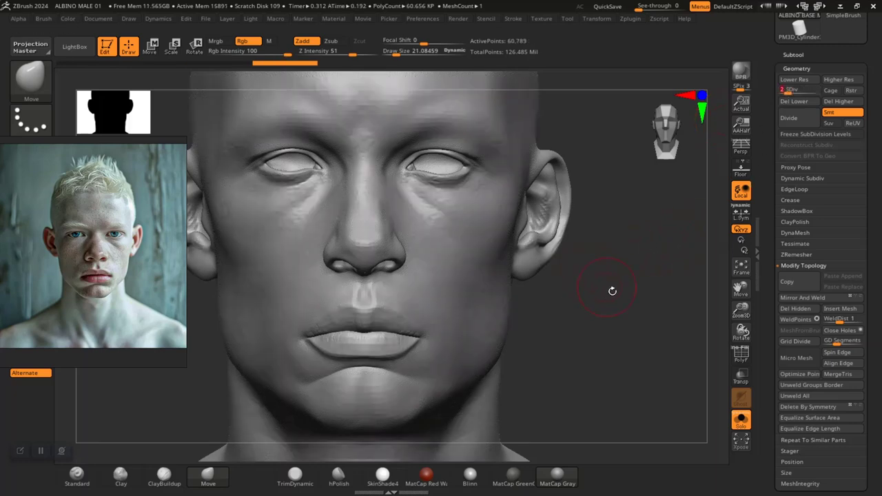
# Step: Check the bust's UV map size and open its Normal Map settings again
pyautogui.moveTo(774, 293); pyautogui.dragTo(775, 224)
pyautogui.moveTo(780, 280); pyautogui.dragTo(772, 211)
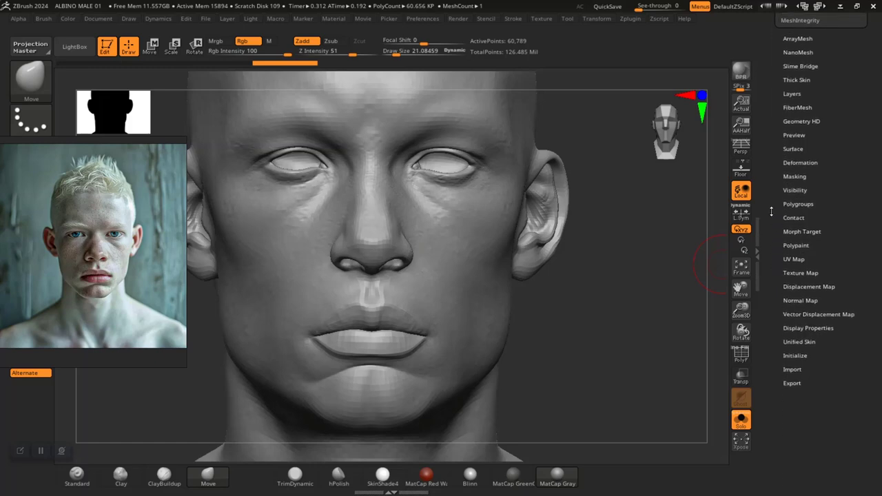
pyautogui.click(794, 257)
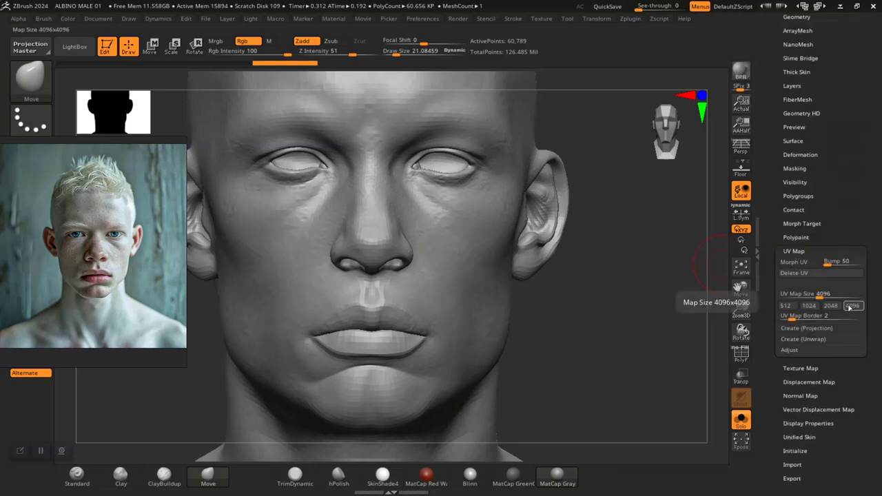
pyautogui.click(794, 251)
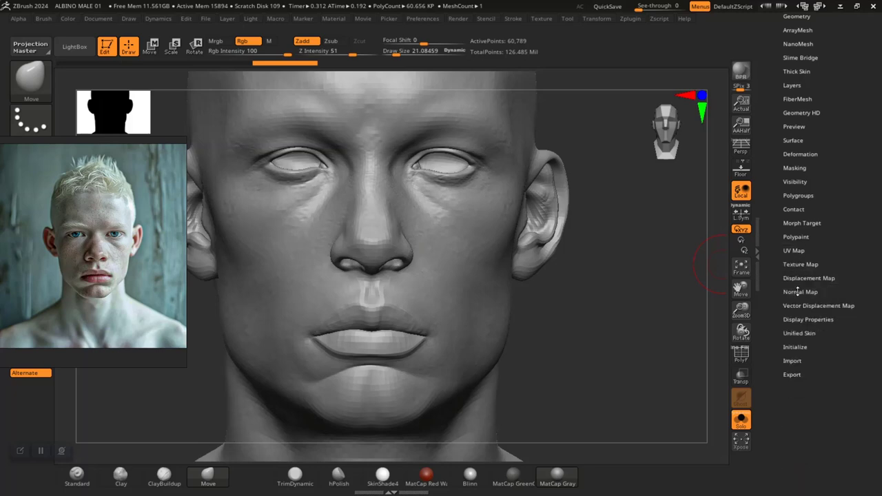
pyautogui.click(797, 290)
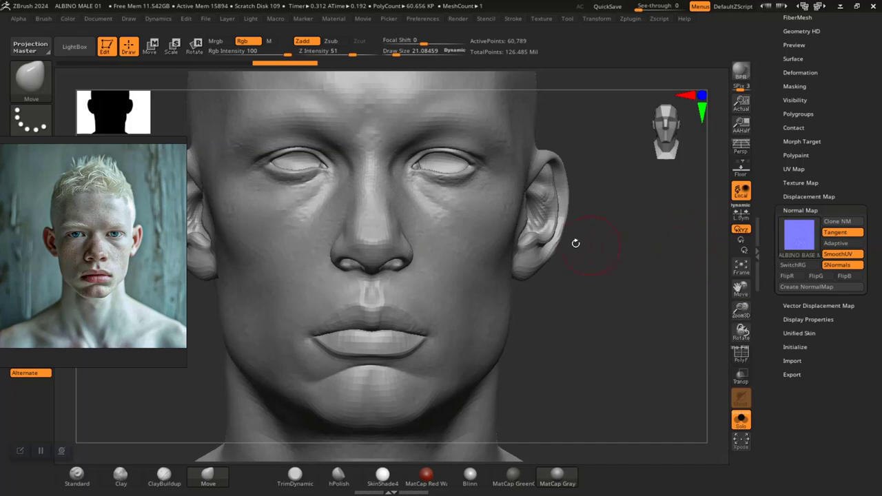
# Step: Create the bust's tangent normal map and start exporting the resulting texture as a PNG image
pyautogui.moveTo(526, 309)
pyautogui.mouseDown()
pyautogui.moveTo(641, 323)
pyautogui.moveTo(622, 322)
pyautogui.mouseUp()
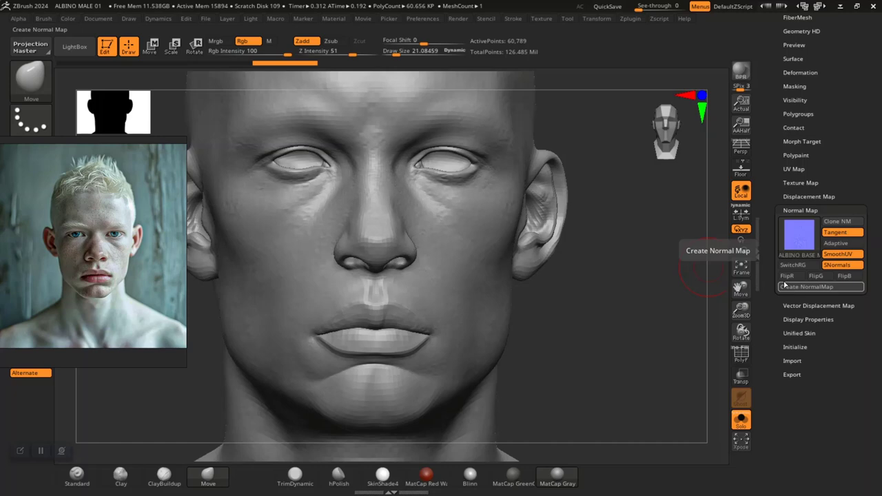
pyautogui.click(795, 289)
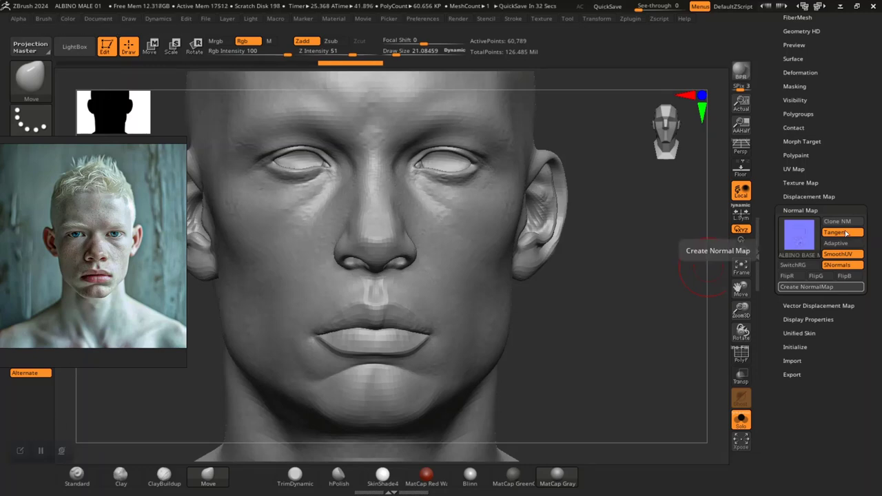
pyautogui.click(541, 19)
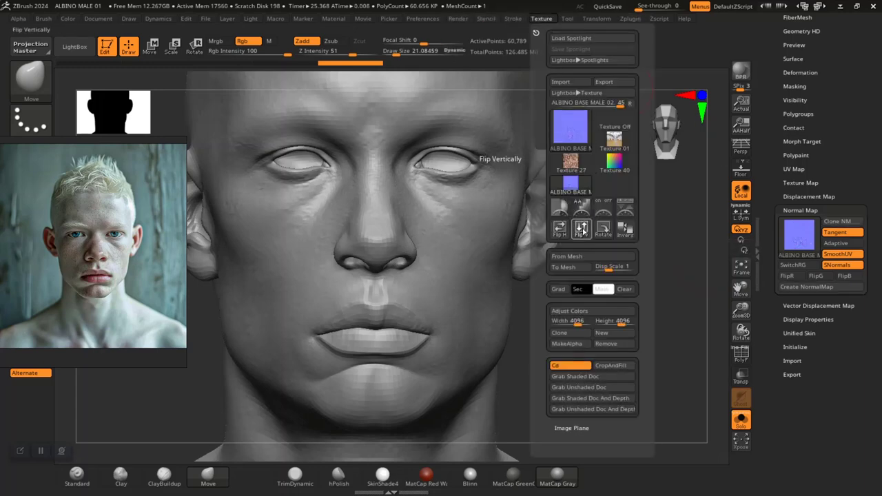
pyautogui.click(604, 82)
pyautogui.click(406, 324)
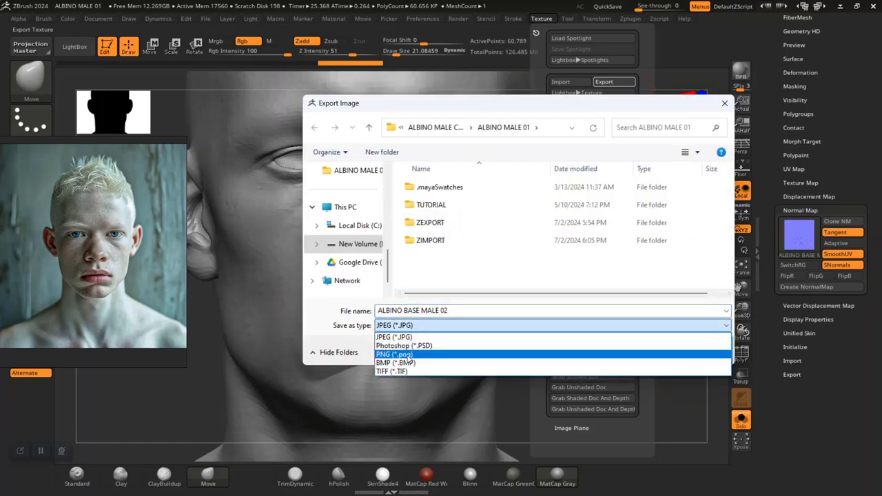
pyautogui.click(407, 355)
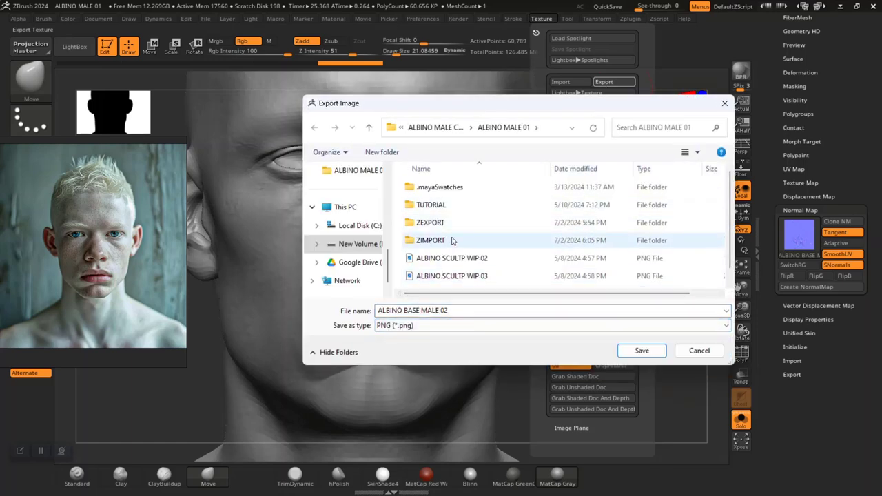
# Step: Save the normal map in the ZMAPS folder inside ZEXPORT as TEST ALBINO BASE MALE 02
pyautogui.click(450, 229)
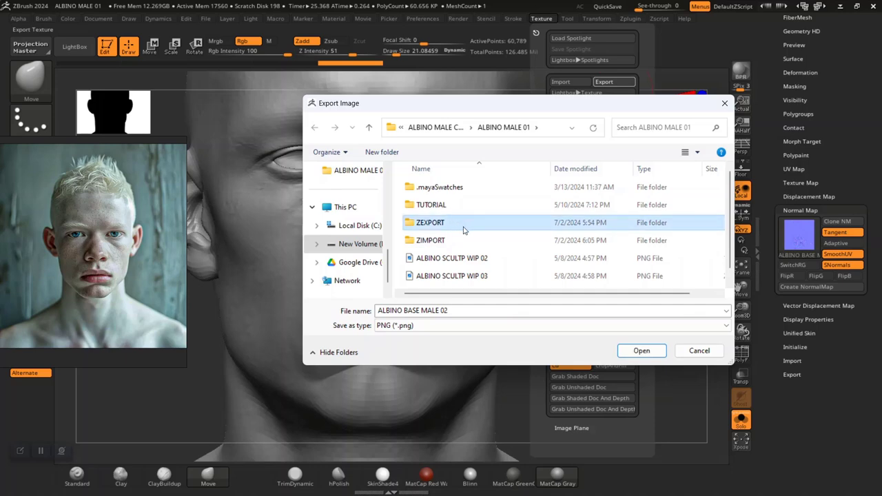
pyautogui.doubleClick(458, 227)
pyautogui.doubleClick(449, 231)
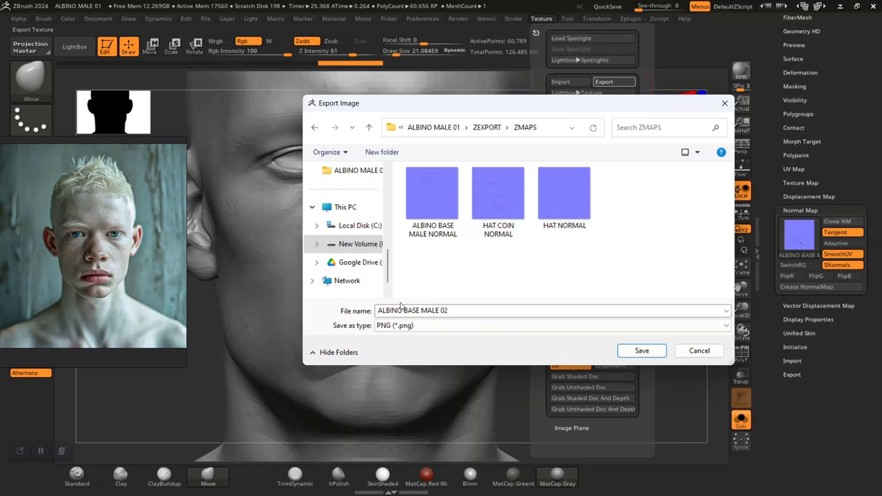
pyautogui.doubleClick(379, 311)
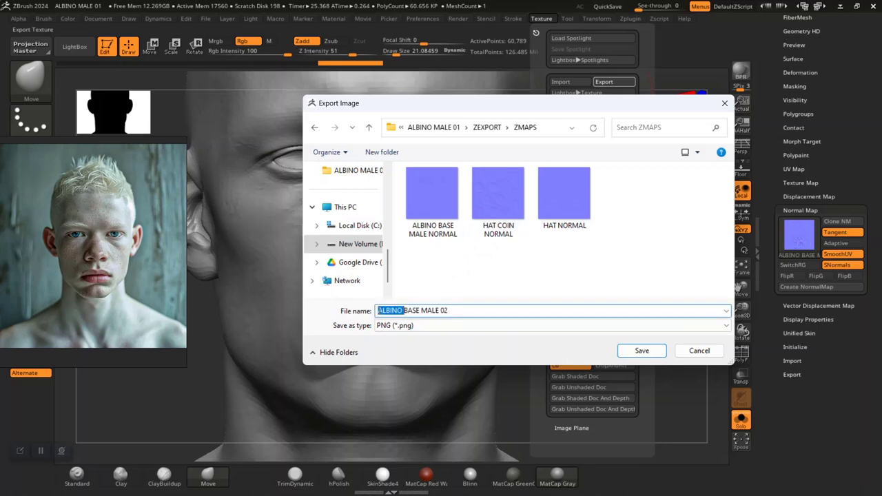
pyautogui.click(378, 311)
pyautogui.write('TEST')
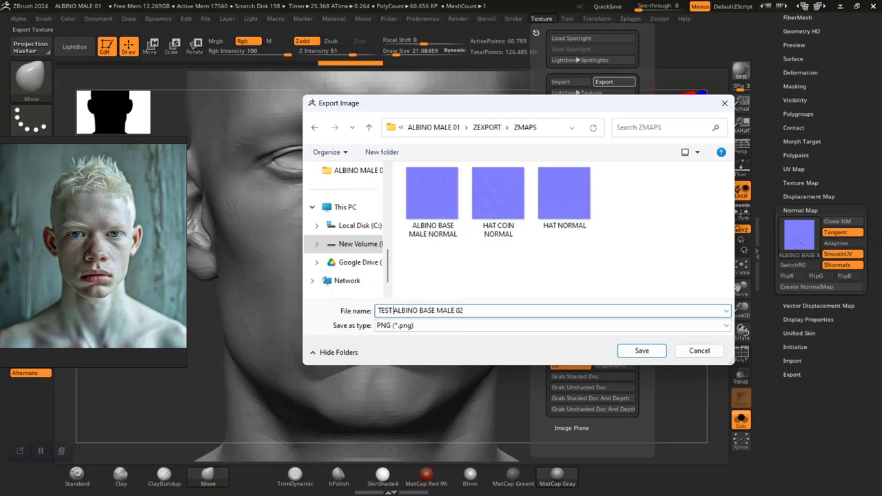
pyautogui.press('Return')
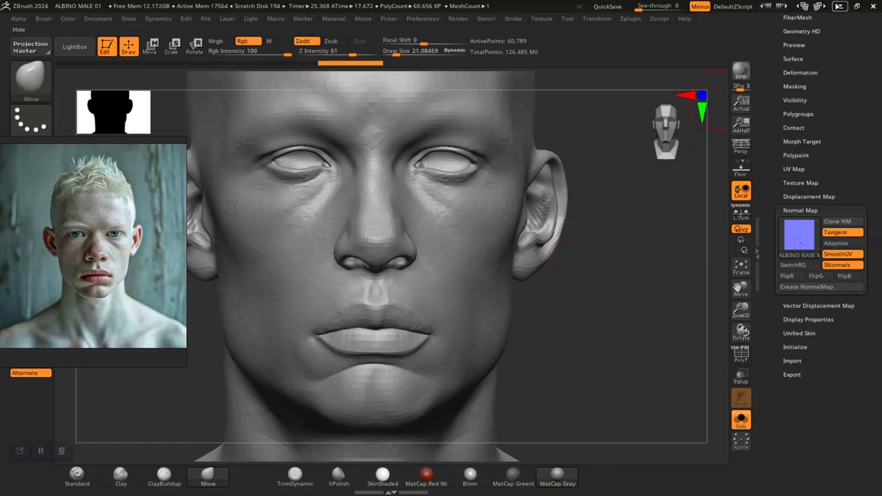
# Step: Switch to File Explorer and open TEST ALBINO BASE MALE 02 from the ZEXPORT/ZMAPS folder in a maximized image viewer
pyautogui.click(839, 7)
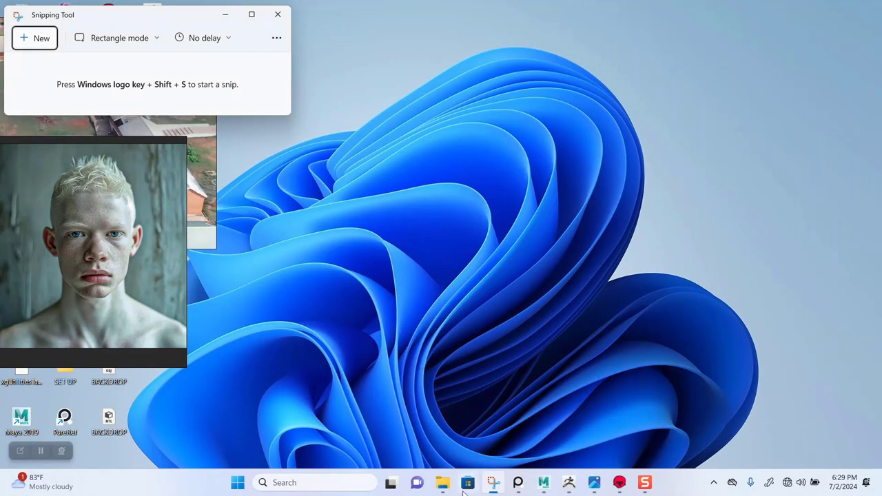
pyautogui.moveTo(443, 482)
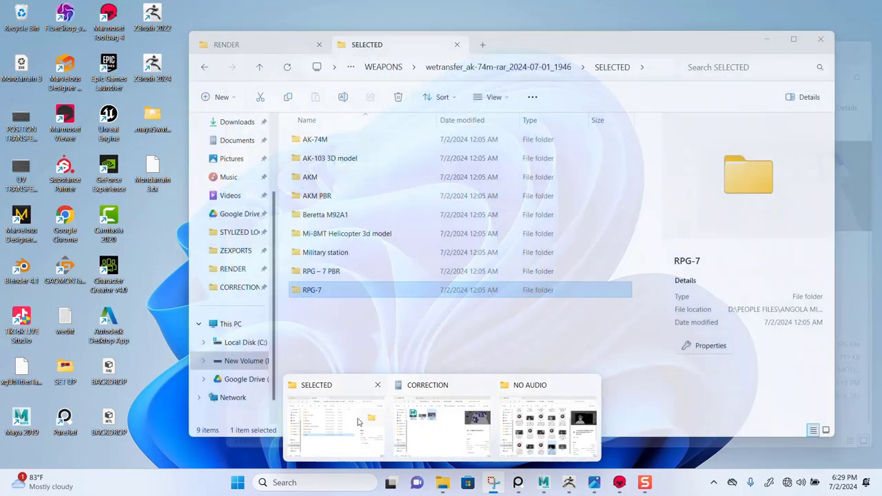
pyautogui.click(548, 420)
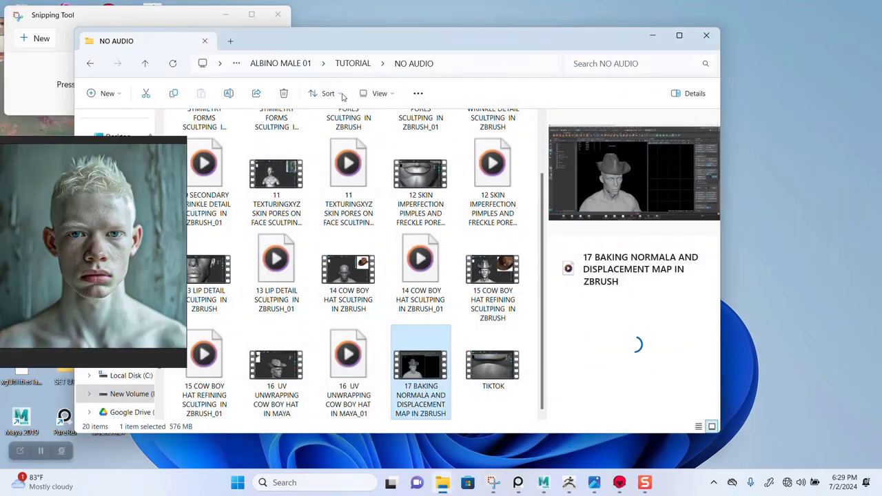
pyautogui.click(300, 63)
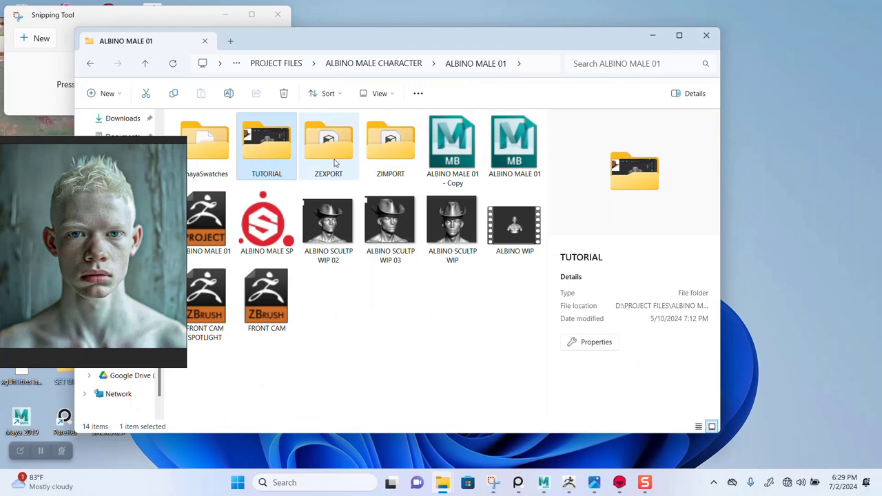
pyautogui.doubleClick(343, 161)
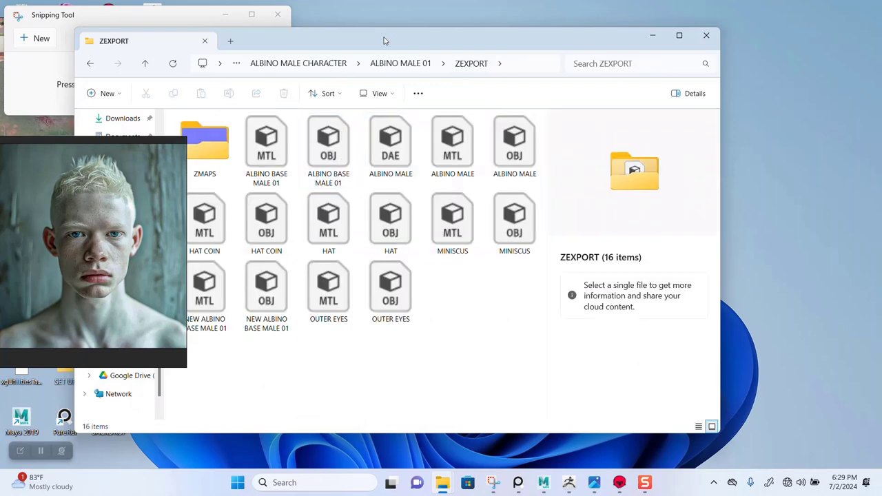
pyautogui.moveTo(384, 40); pyautogui.dragTo(428, 39)
pyautogui.doubleClick(264, 159)
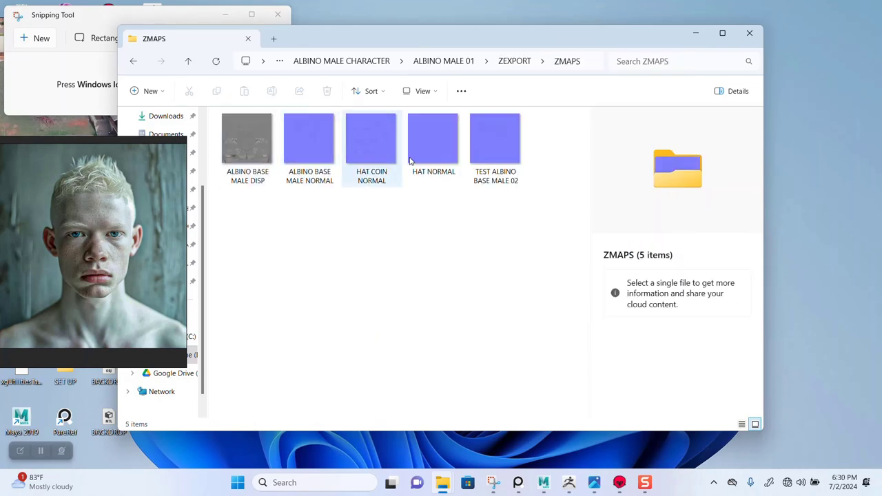
pyautogui.doubleClick(489, 149)
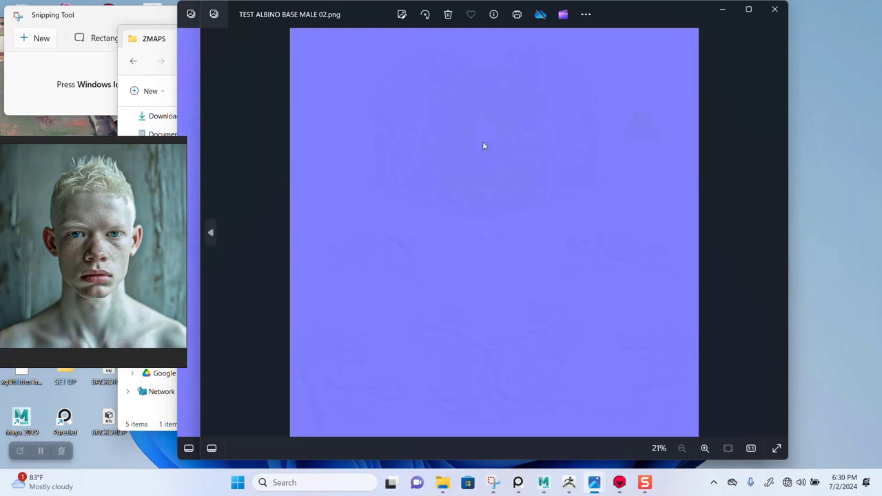
pyautogui.click(749, 9)
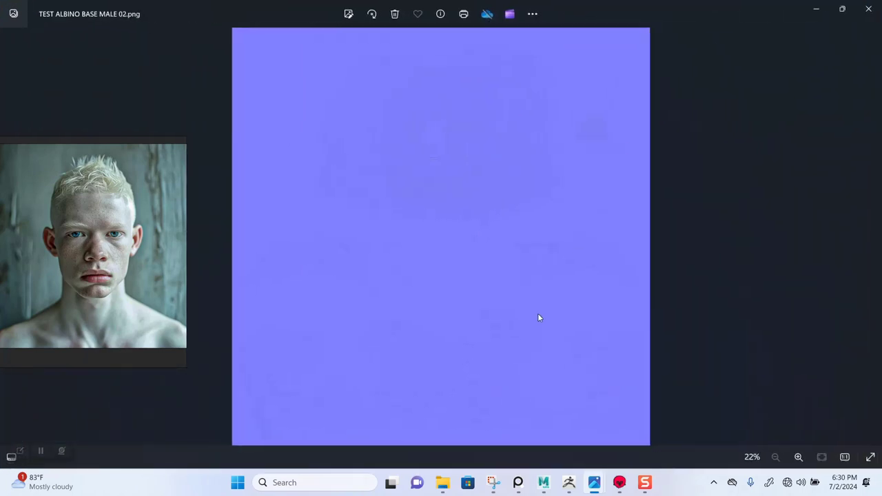
# Step: Examine the exported normal map's skin detail from the forehead and eyes down to the lips and chin
pyautogui.click(800, 457)
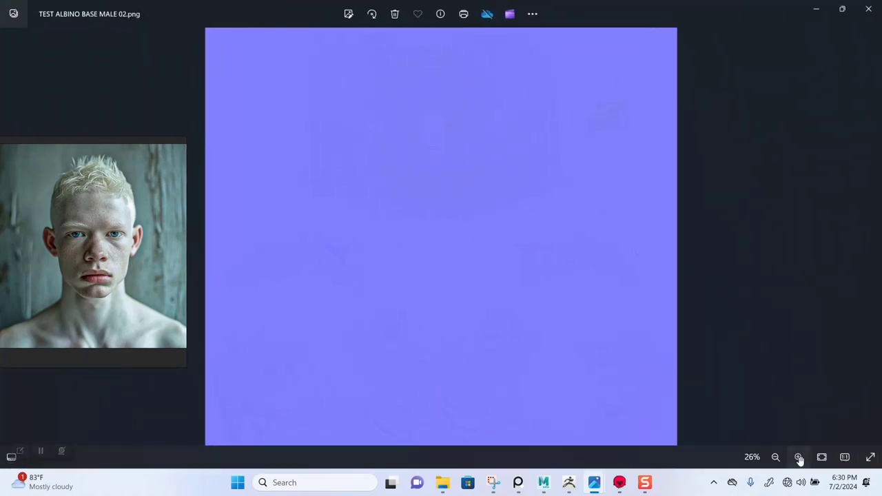
pyautogui.click(800, 458)
pyautogui.click(799, 457)
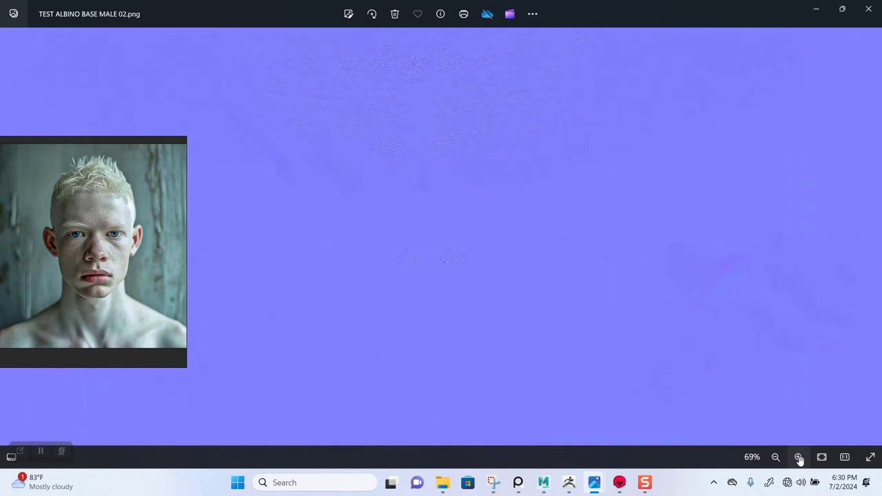
pyautogui.click(799, 457)
pyautogui.click(799, 458)
pyautogui.moveTo(407, 189); pyautogui.dragTo(417, 311)
pyautogui.moveTo(407, 206); pyautogui.dragTo(412, 301)
pyautogui.moveTo(397, 173); pyautogui.dragTo(410, 289)
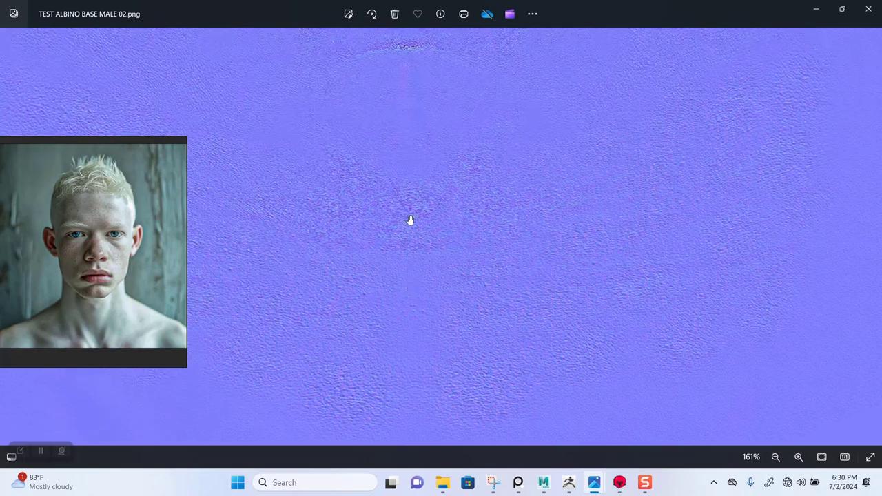
pyautogui.moveTo(413, 186); pyautogui.dragTo(440, 319)
pyautogui.moveTo(434, 231); pyautogui.dragTo(433, 312)
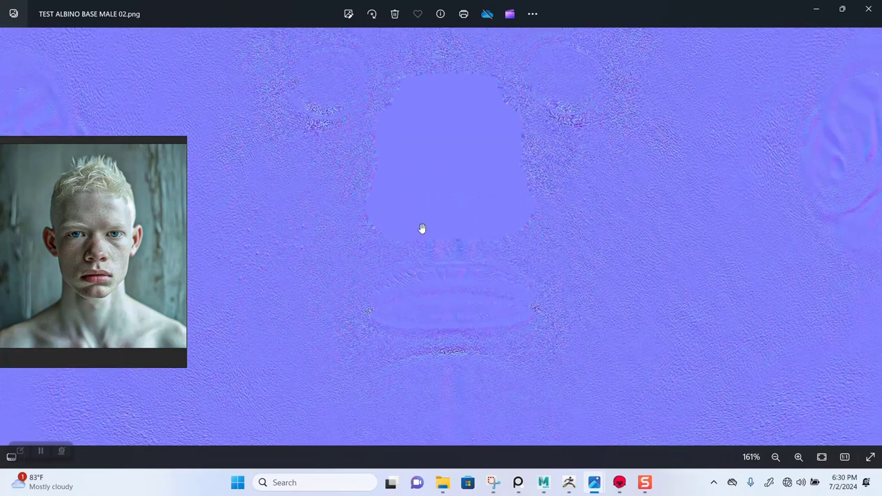
pyautogui.moveTo(422, 228); pyautogui.dragTo(446, 291)
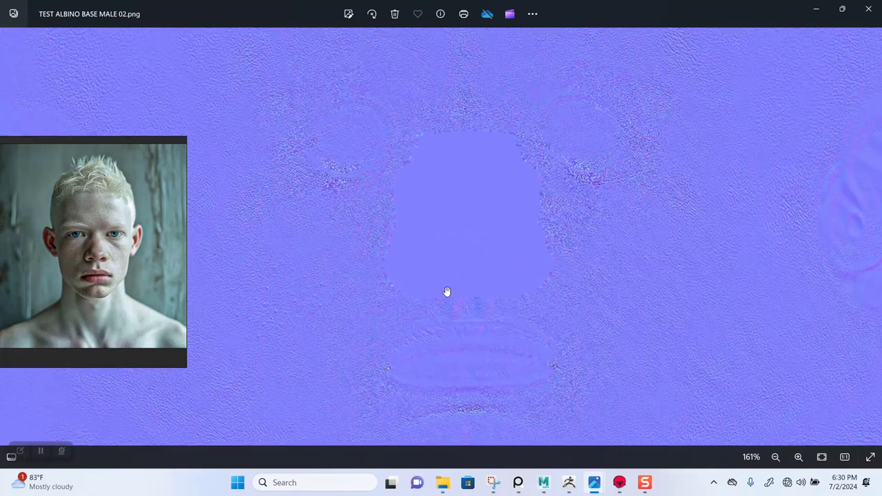
# Step: Inspect the normal map up close around the blank nose area and both eye regions
pyautogui.click(798, 457)
pyautogui.click(798, 457)
pyautogui.click(798, 457)
pyautogui.click(798, 457)
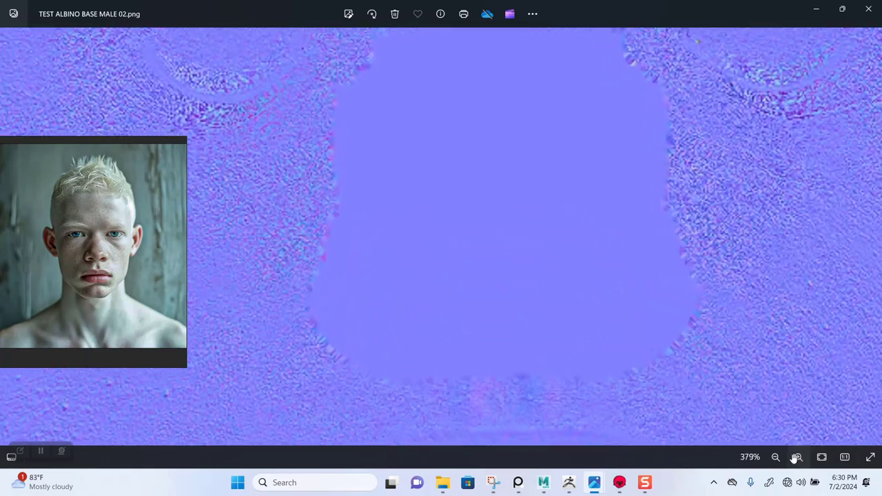
pyautogui.moveTo(466, 301); pyautogui.dragTo(610, 335)
pyautogui.moveTo(504, 246); pyautogui.dragTo(547, 285)
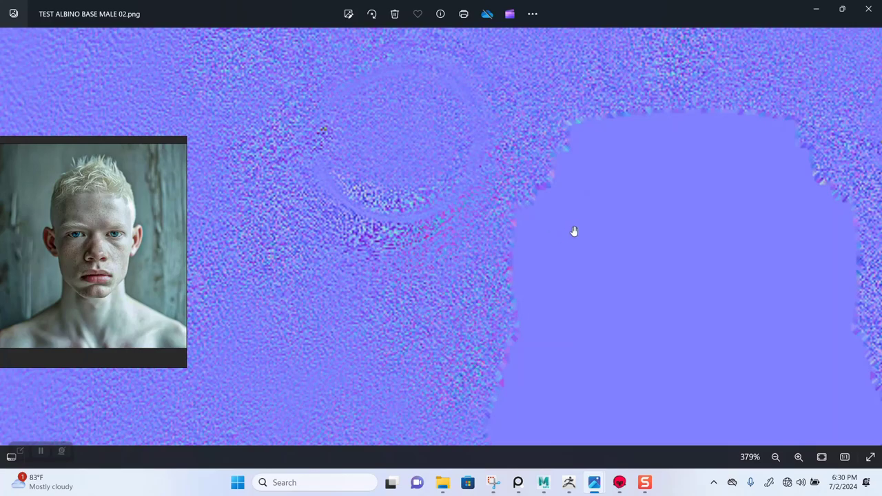
pyautogui.moveTo(574, 231); pyautogui.dragTo(307, 281)
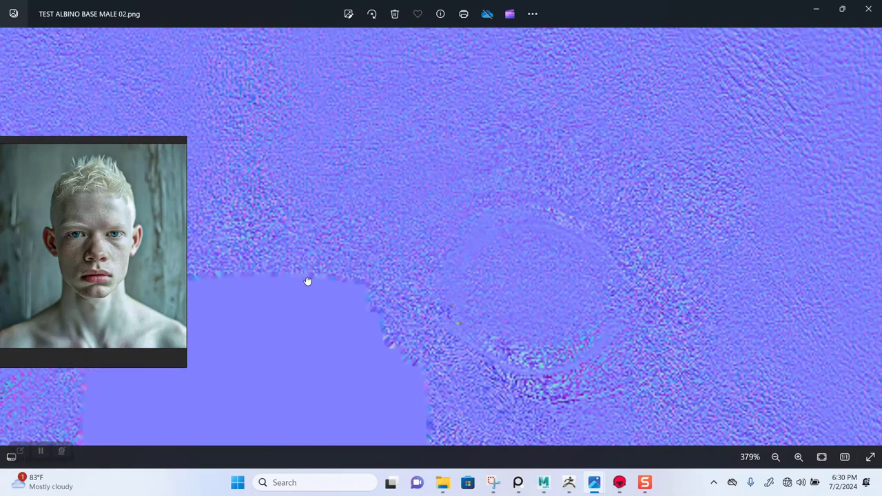
pyautogui.moveTo(659, 293); pyautogui.dragTo(584, 296)
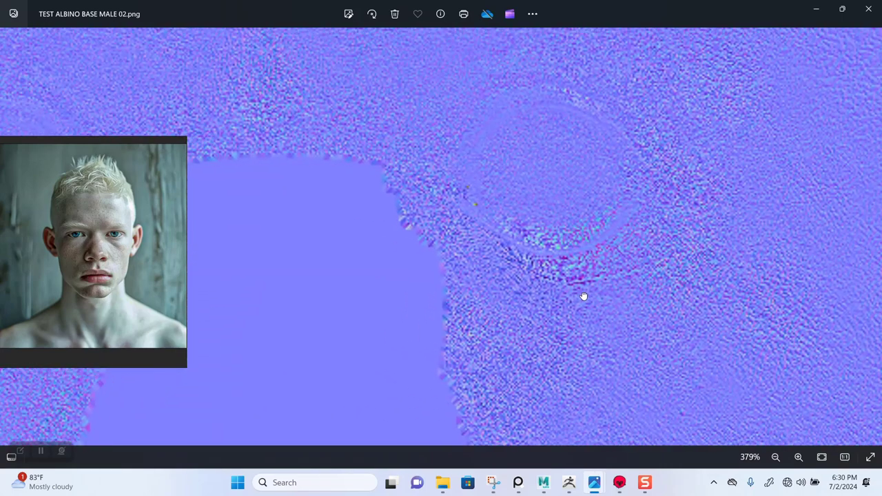
pyautogui.scroll(-10, 583, 303)
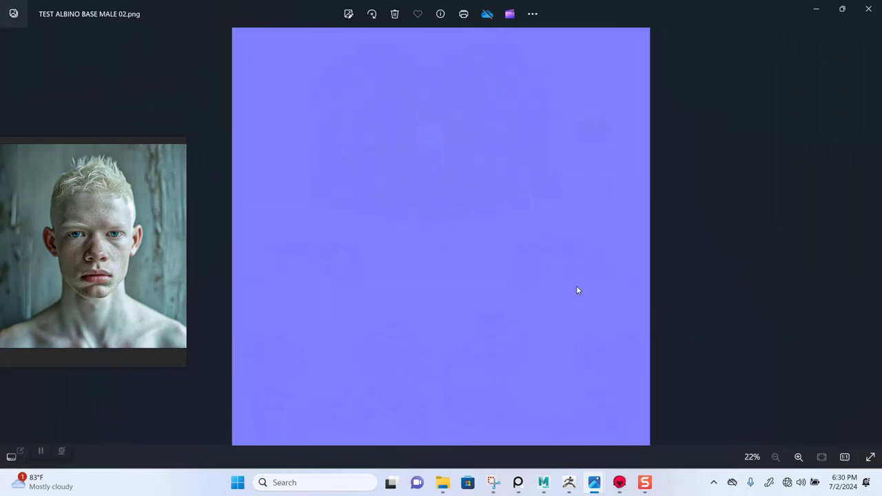
# Step: Dismiss both open normal map images and switch back to ZBrush
pyautogui.click(816, 9)
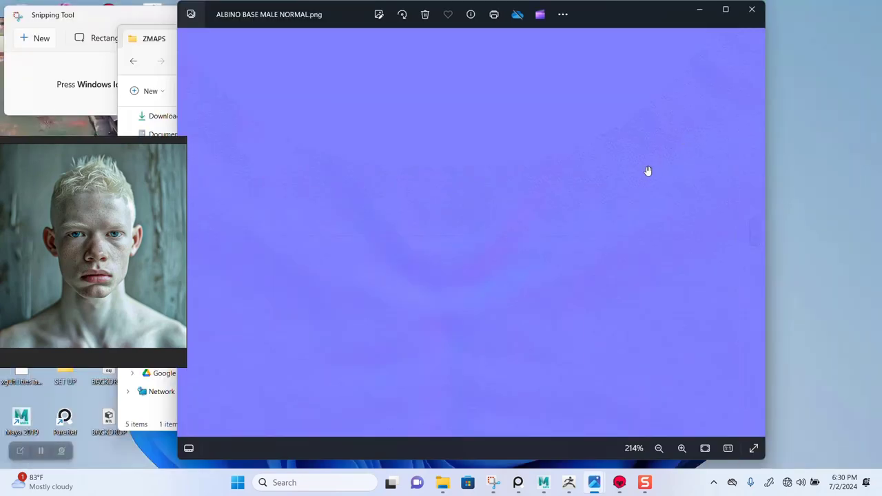
pyautogui.click(752, 9)
pyautogui.click(547, 423)
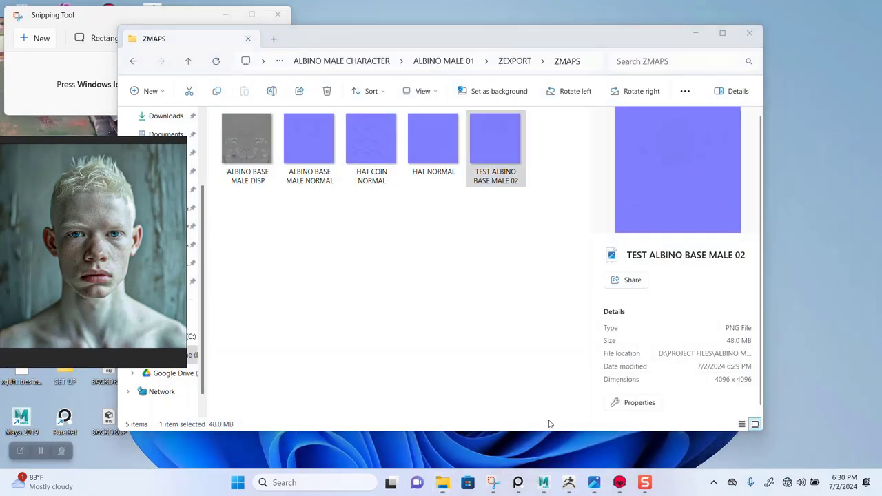
pyautogui.moveTo(606, 338); pyautogui.dragTo(625, 339)
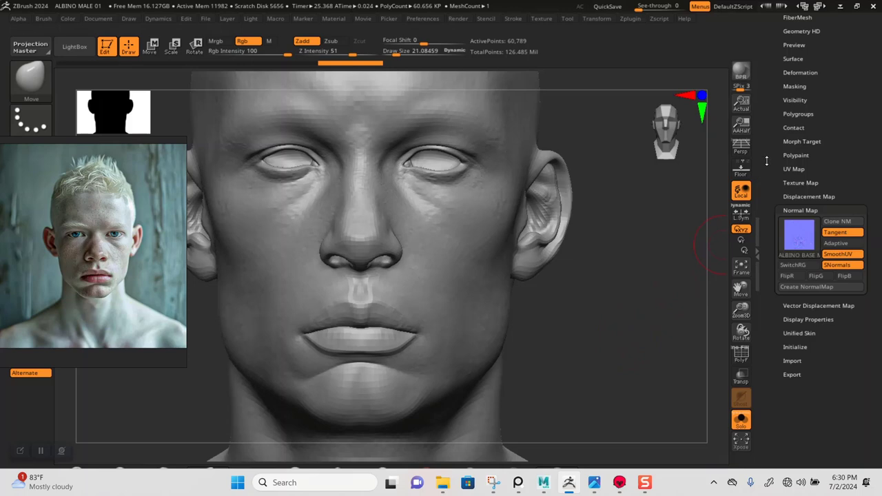
# Step: Make ALBINO BASE MALE 03, the trimmed head duplicate, the active subtool
pyautogui.moveTo(767, 152); pyautogui.dragTo(768, 288)
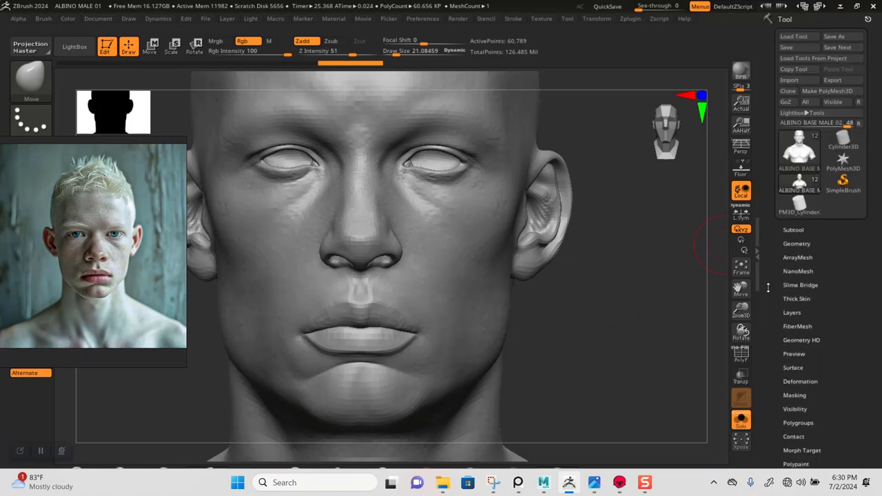
pyautogui.click(792, 229)
pyautogui.moveTo(765, 216); pyautogui.dragTo(763, 238)
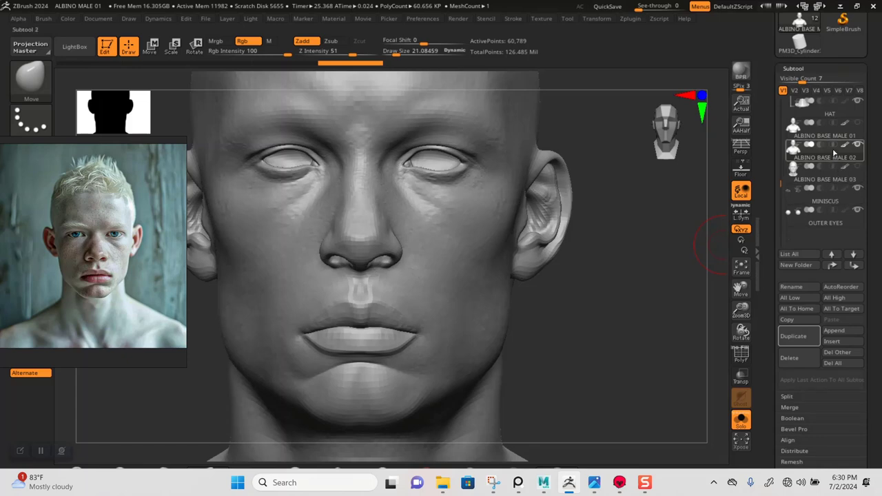
pyautogui.click(830, 178)
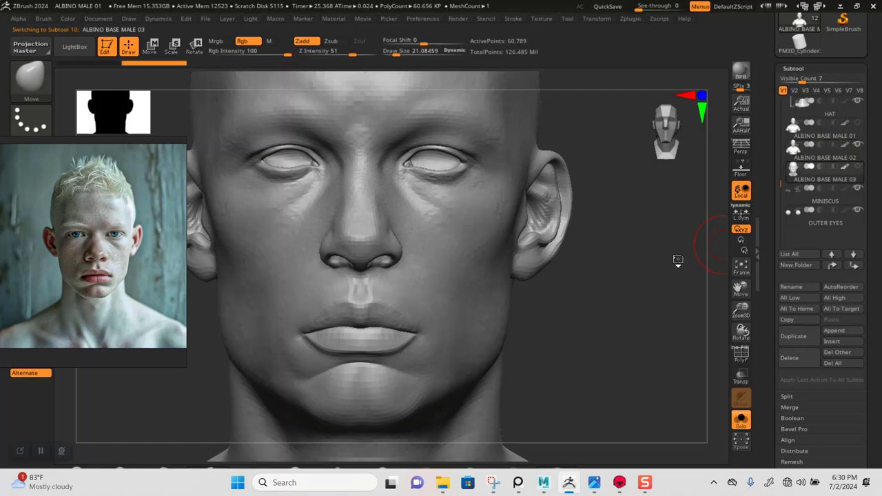
pyautogui.moveTo(791, 177)
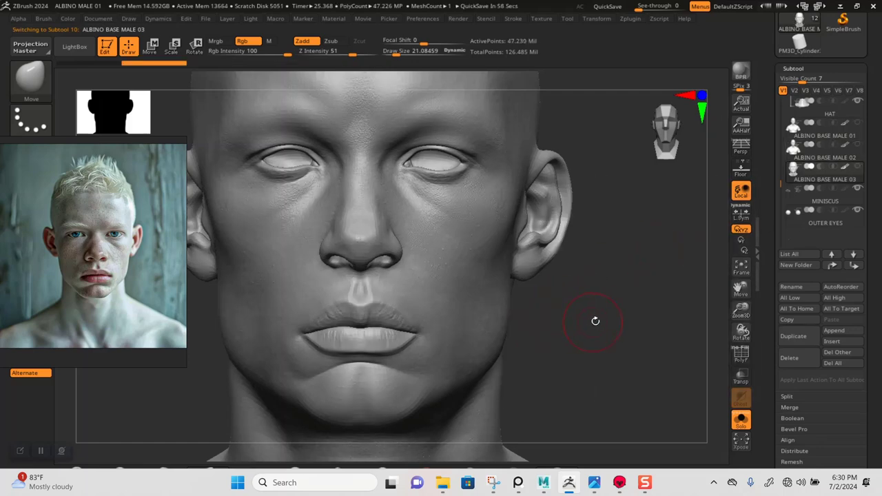
# Step: Make ALBINO BASE MALE 02 the active subtool and raise its geometry to subdivision level 6
pyautogui.moveTo(596, 320)
pyautogui.mouseDown()
pyautogui.moveTo(636, 315)
pyautogui.moveTo(626, 340)
pyautogui.moveTo(638, 380)
pyautogui.mouseUp()
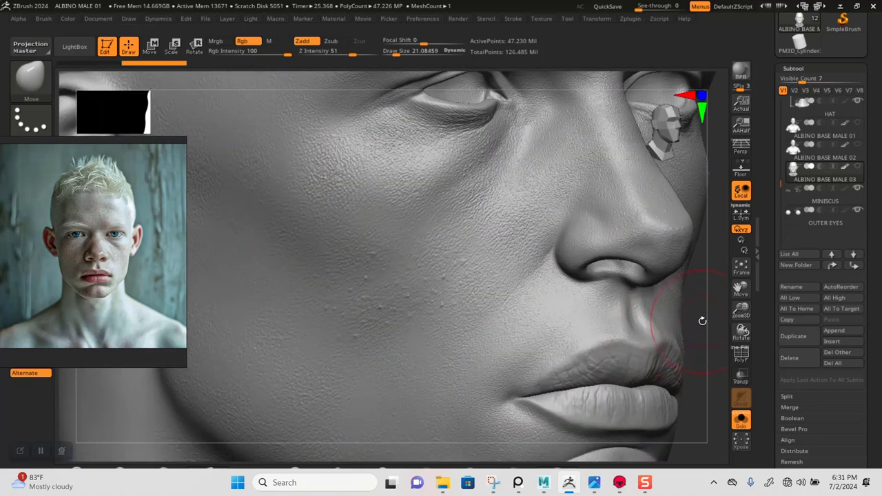
pyautogui.moveTo(701, 321); pyautogui.dragTo(620, 328)
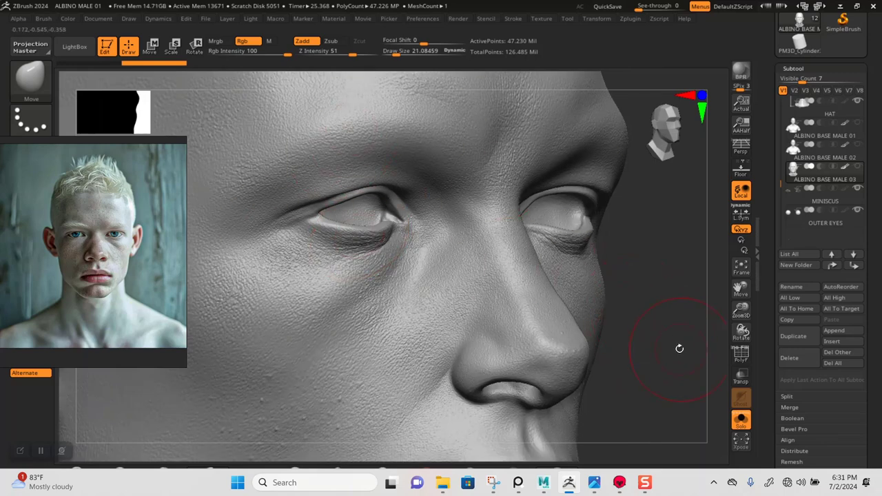
pyautogui.moveTo(677, 347)
pyautogui.mouseDown()
pyautogui.moveTo(630, 319)
pyautogui.moveTo(576, 335)
pyautogui.moveTo(634, 321)
pyautogui.moveTo(611, 314)
pyautogui.moveTo(644, 272)
pyautogui.mouseUp()
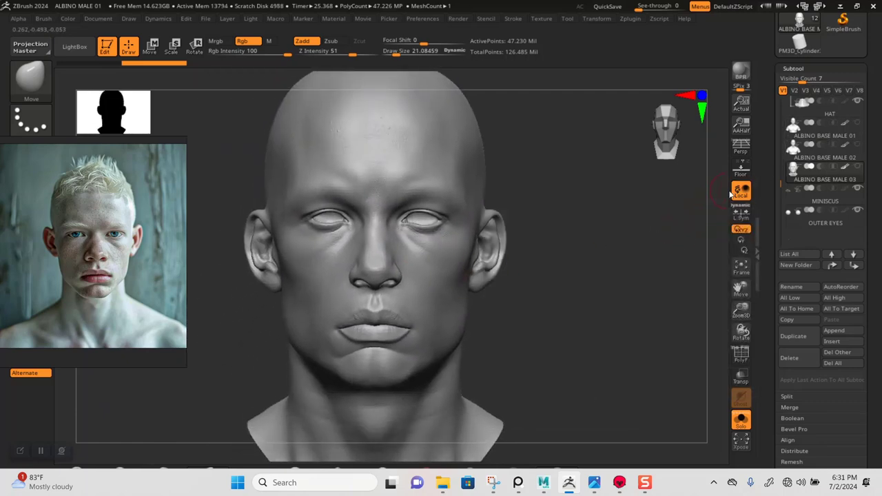
pyautogui.click(834, 153)
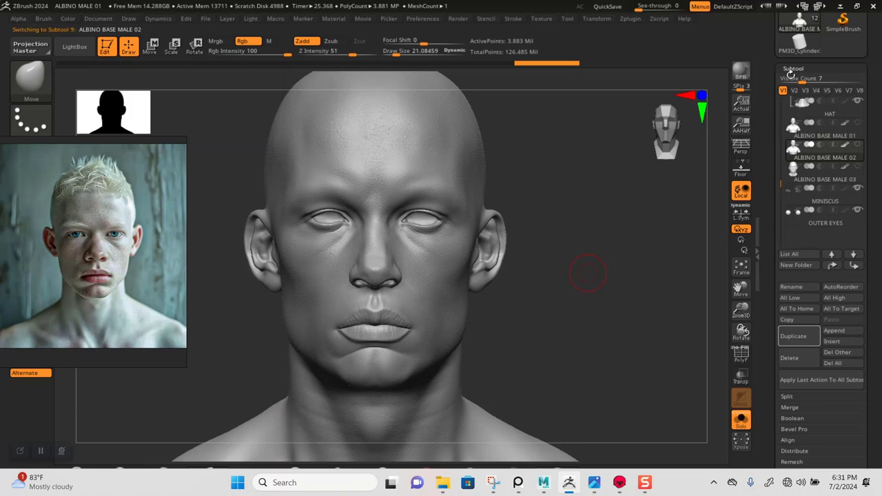
pyautogui.click(792, 68)
pyautogui.click(796, 78)
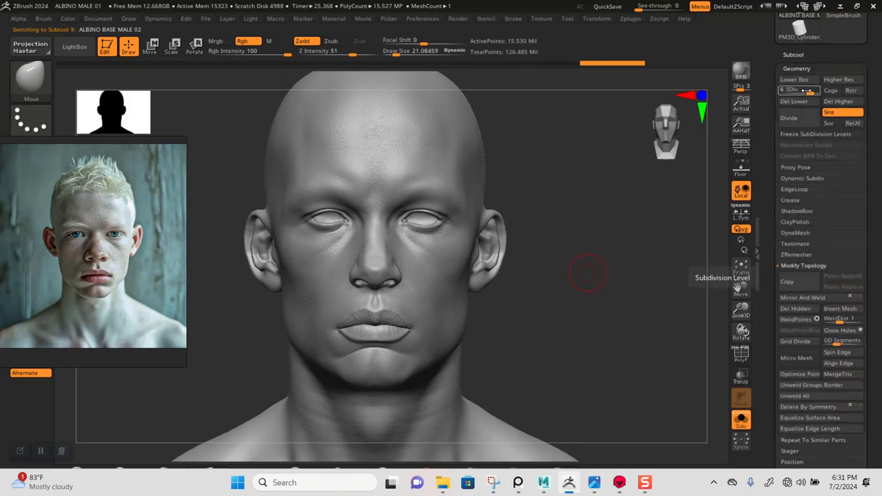
# Step: Export the level 6 mesh as an OBJ named HIGH ALBINO BASE MALE 02 into the ZIMPORT folder
pyautogui.keyDown('alt'); pyautogui.moveTo(541, 331); pyautogui.dragTo(641, 393); pyautogui.keyUp('alt')
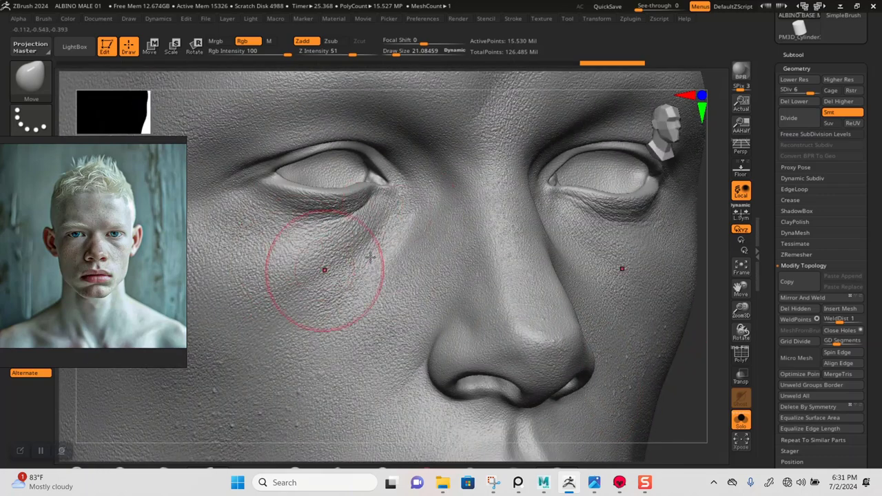
pyautogui.keyDown('alt'); pyautogui.moveTo(673, 398); pyautogui.dragTo(601, 309); pyautogui.keyUp('alt')
pyautogui.moveTo(599, 309); pyautogui.dragTo(635, 369, button='right')
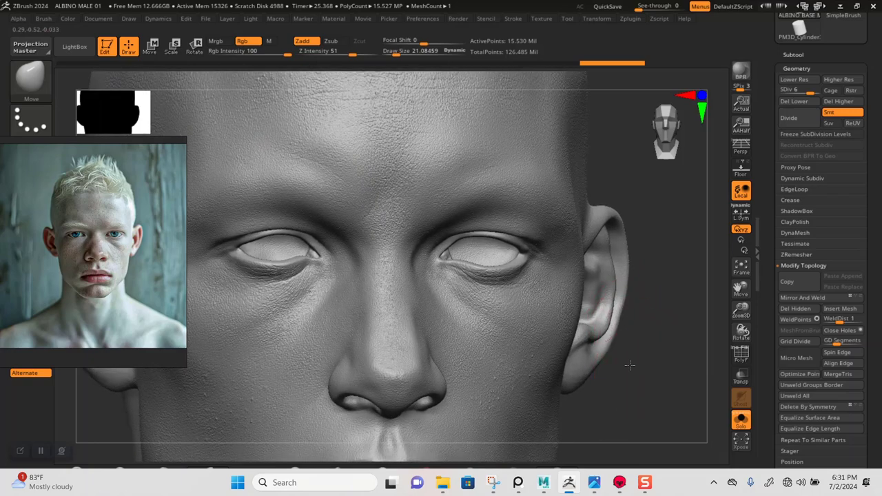
pyautogui.keyDown('alt'); pyautogui.moveTo(629, 365); pyautogui.dragTo(644, 264); pyautogui.keyUp('alt')
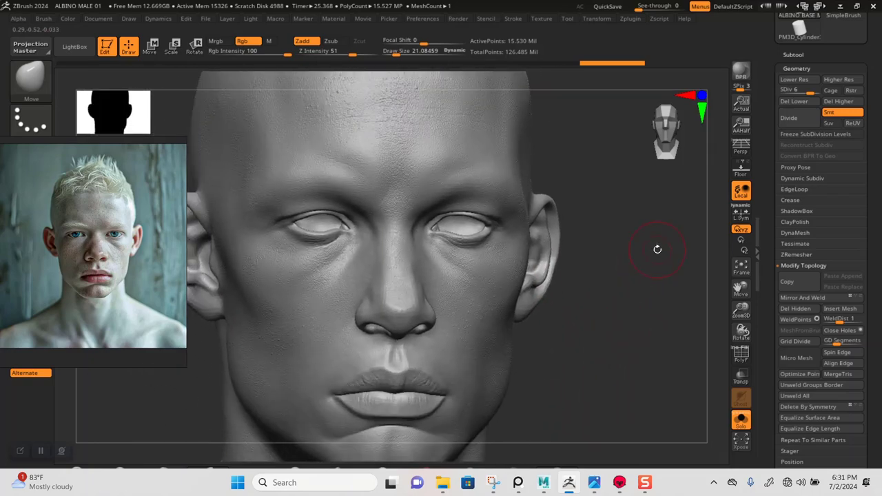
pyautogui.moveTo(764, 148); pyautogui.dragTo(762, 269)
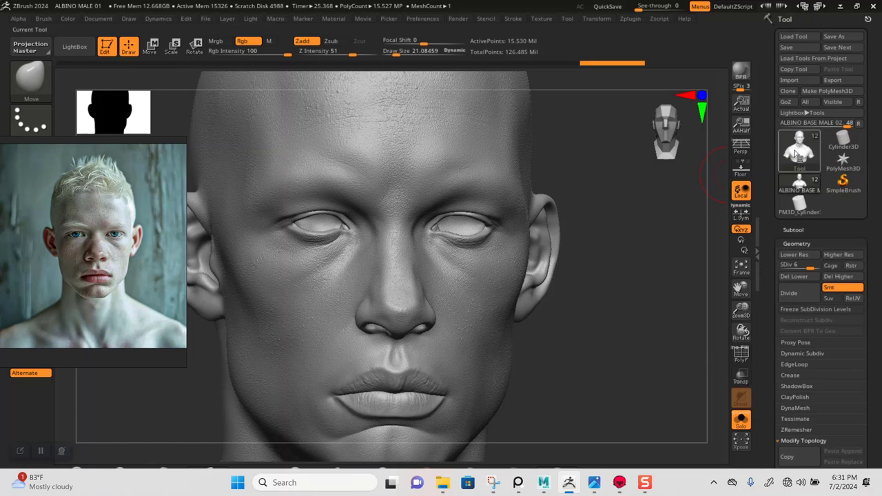
pyautogui.click(831, 81)
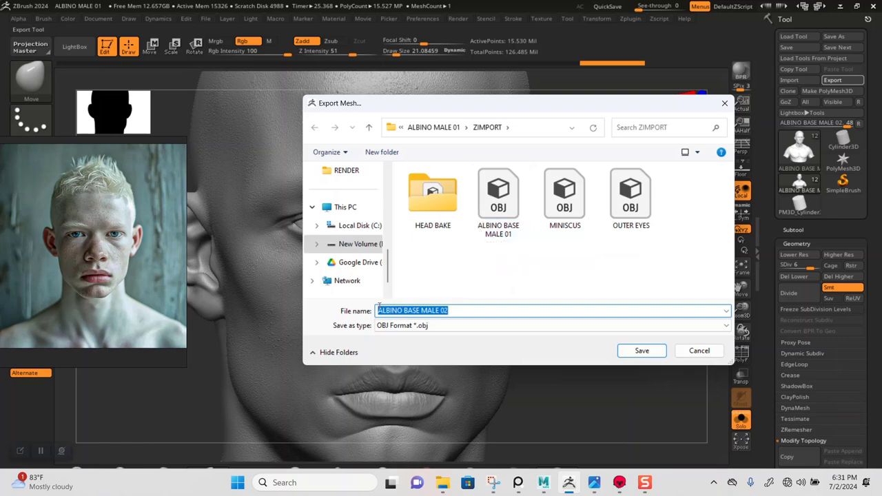
pyautogui.click(379, 310)
pyautogui.write('HIGH')
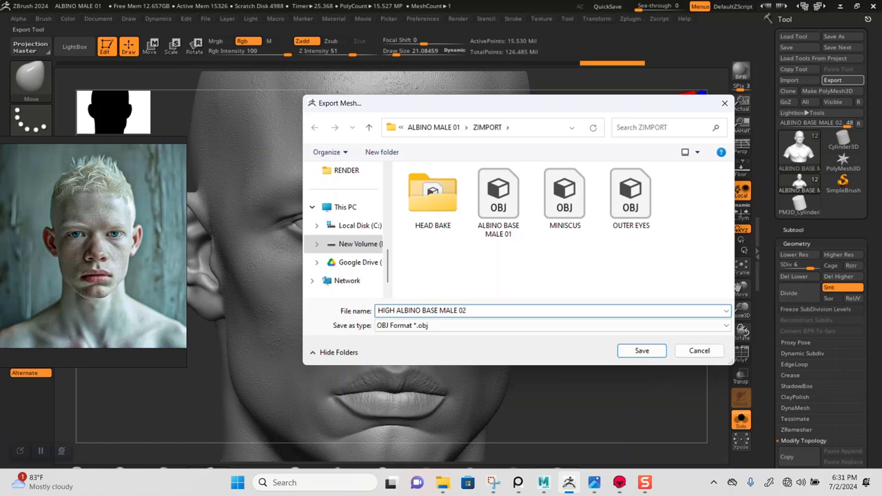
pyautogui.click(625, 353)
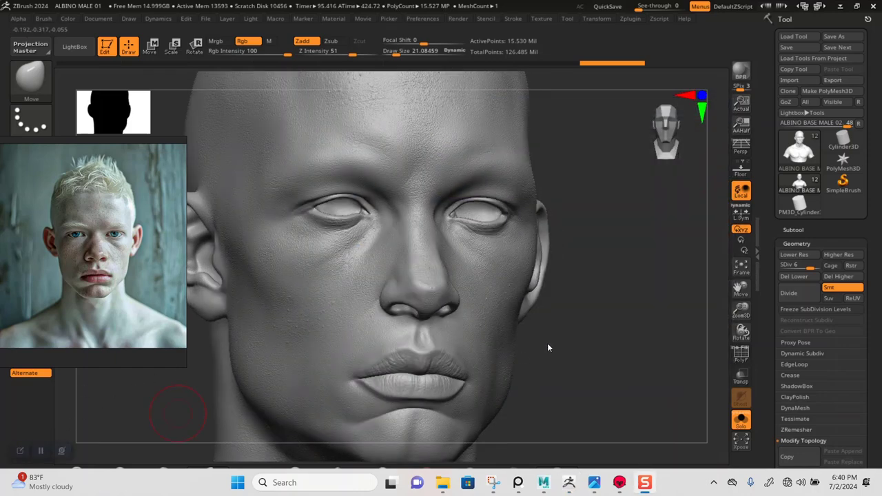
# Step: Minimize ZBrush and switch to Marmoset Toolbag
pyautogui.moveTo(547, 348)
pyautogui.mouseDown()
pyautogui.moveTo(608, 335)
pyautogui.moveTo(559, 363)
pyautogui.moveTo(581, 357)
pyautogui.moveTo(601, 398)
pyautogui.mouseUp()
pyautogui.moveTo(618, 485)
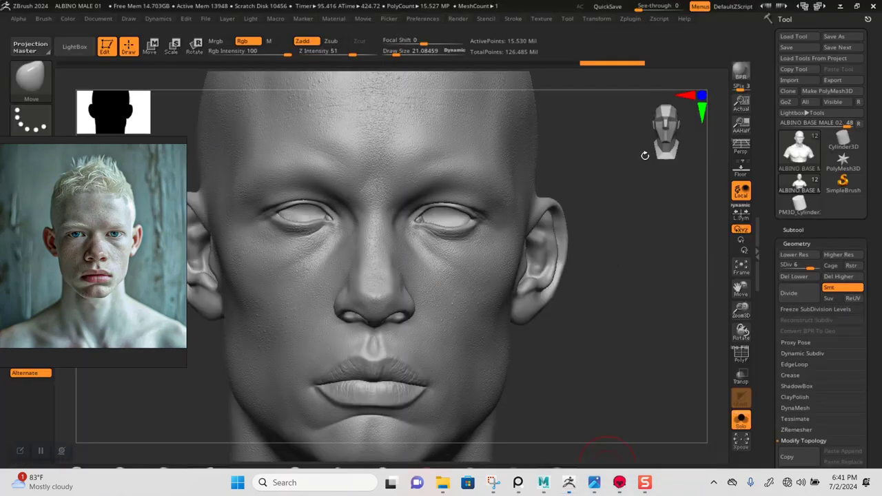
pyautogui.moveTo(648, 166); pyautogui.dragTo(696, 122)
pyautogui.click(842, 6)
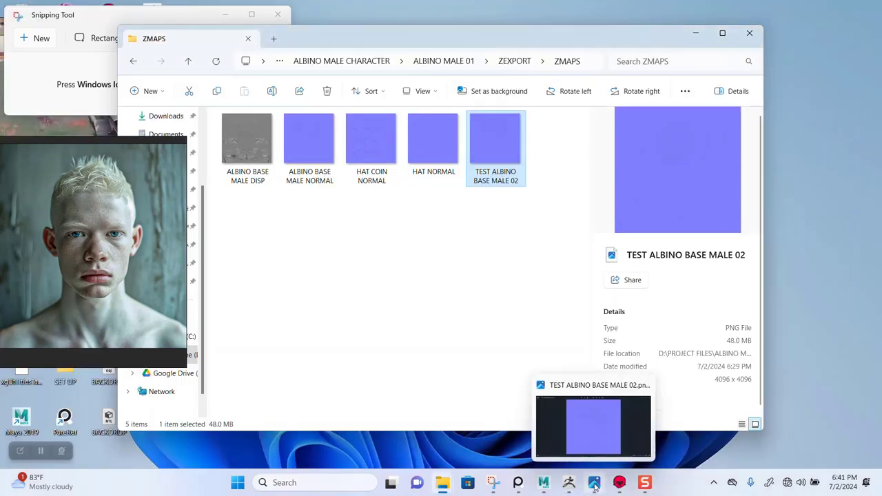
pyautogui.click(620, 483)
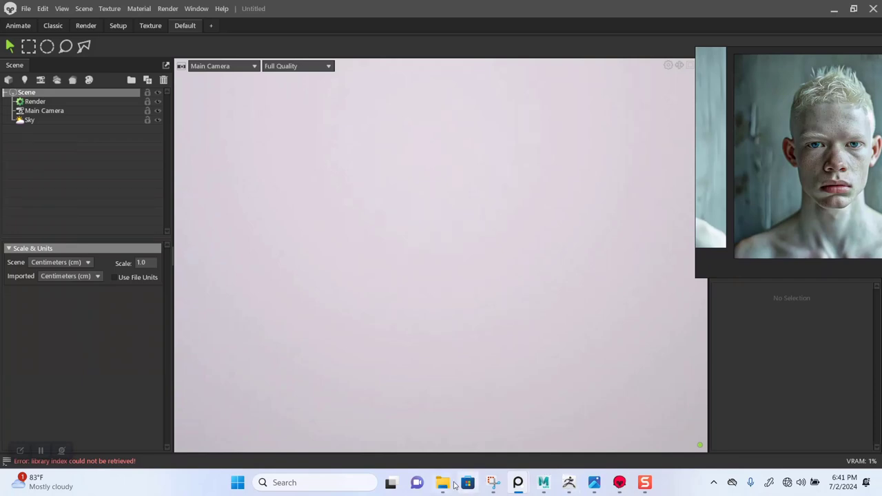
# Step: Bring up the ZMAPS folder window and browse through ALBINO MALE 01 to the ZIMPORT folder
pyautogui.moveTo(445, 484)
pyautogui.click(415, 430)
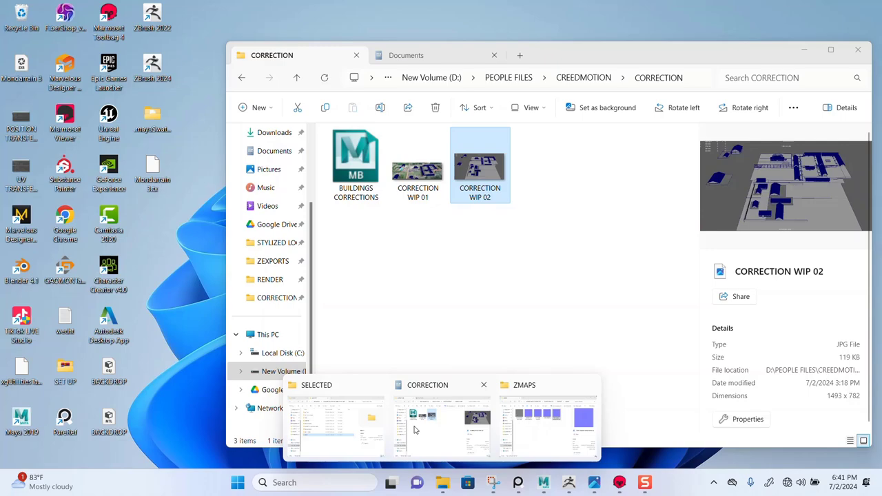
pyautogui.moveTo(340, 431)
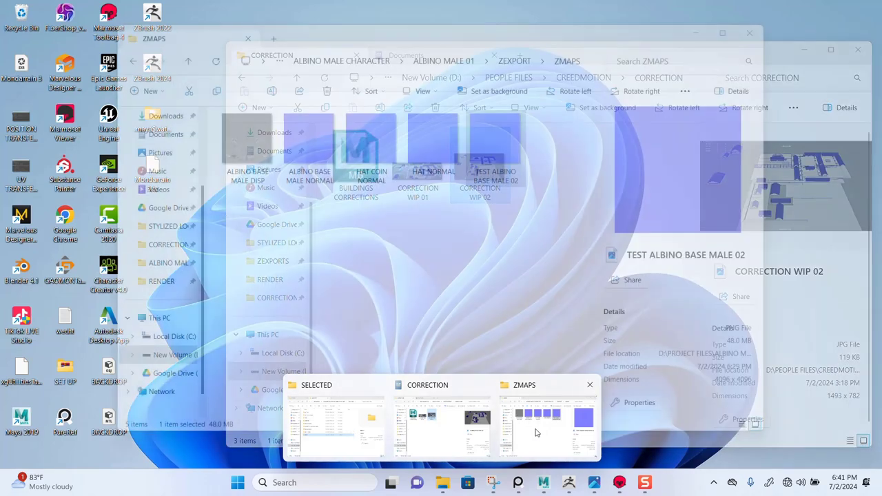
pyautogui.click(548, 424)
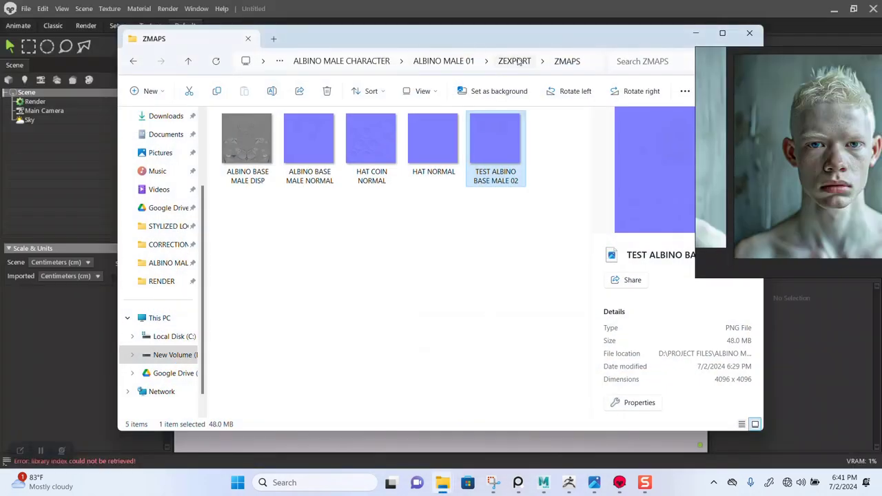
pyautogui.click(515, 62)
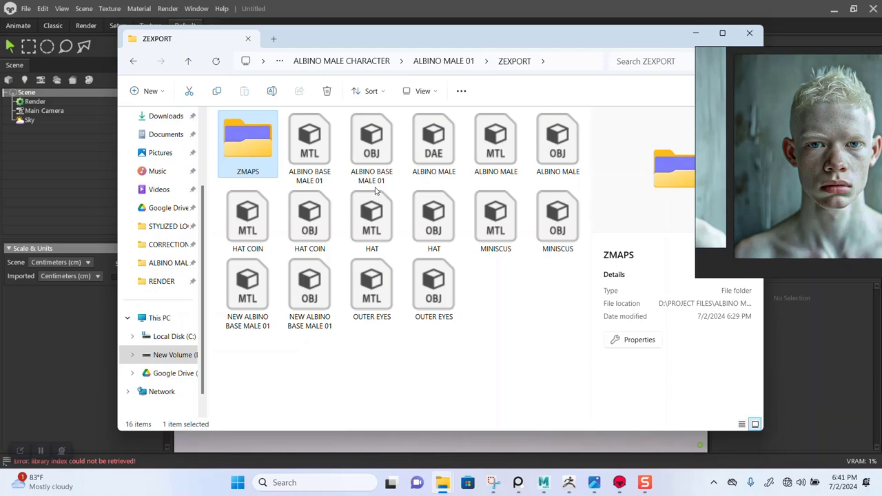
pyautogui.click(451, 64)
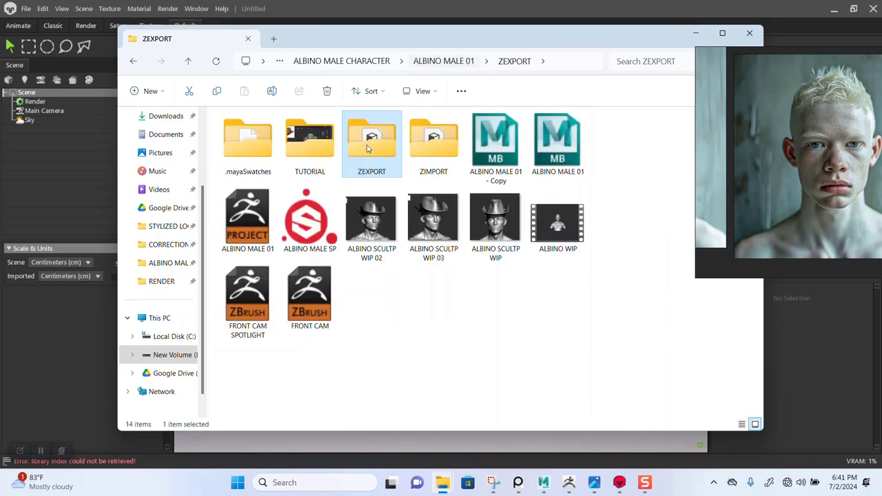
pyautogui.doubleClick(431, 141)
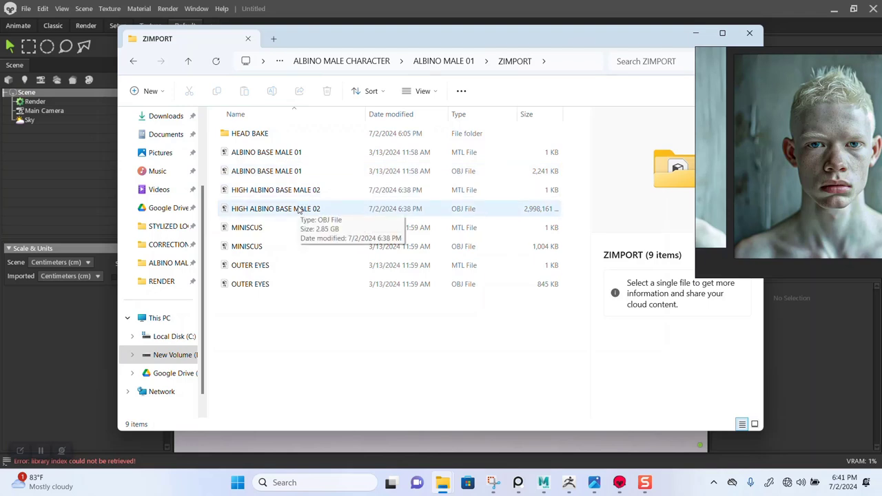
# Step: Check the contents of the ZEXPORT folder and return to the ZIMPORT folder
pyautogui.click(454, 60)
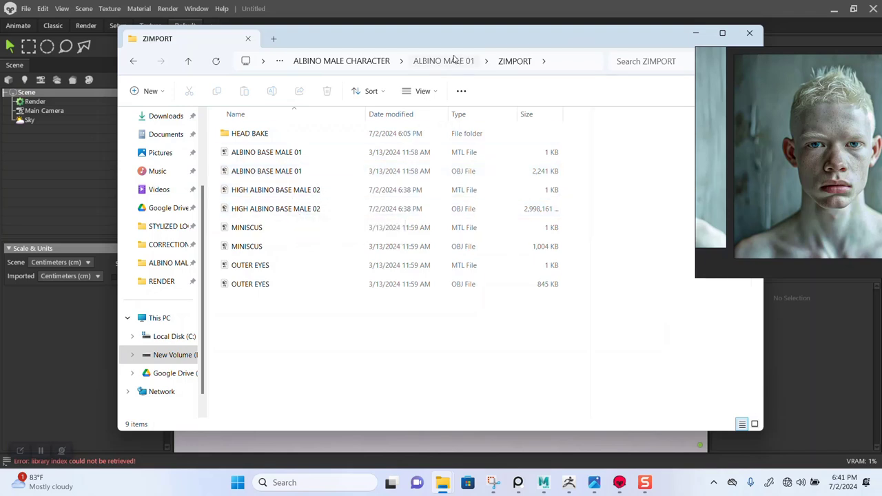
pyautogui.doubleClick(383, 146)
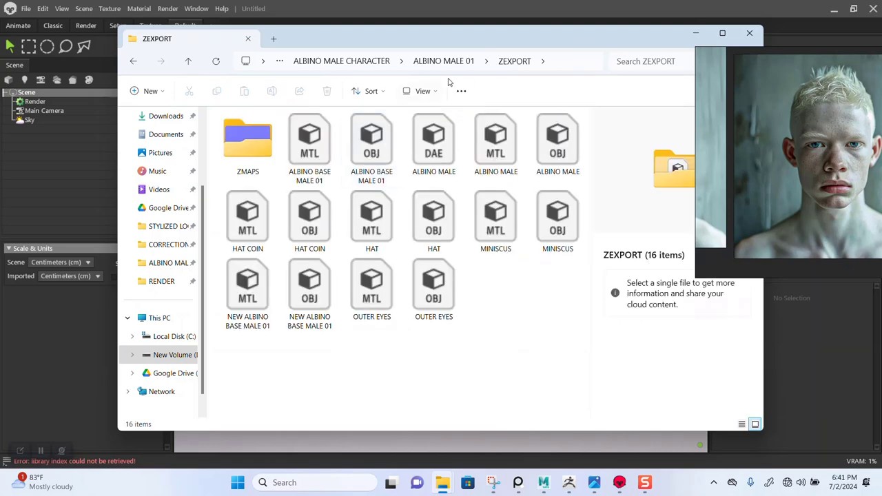
pyautogui.click(449, 62)
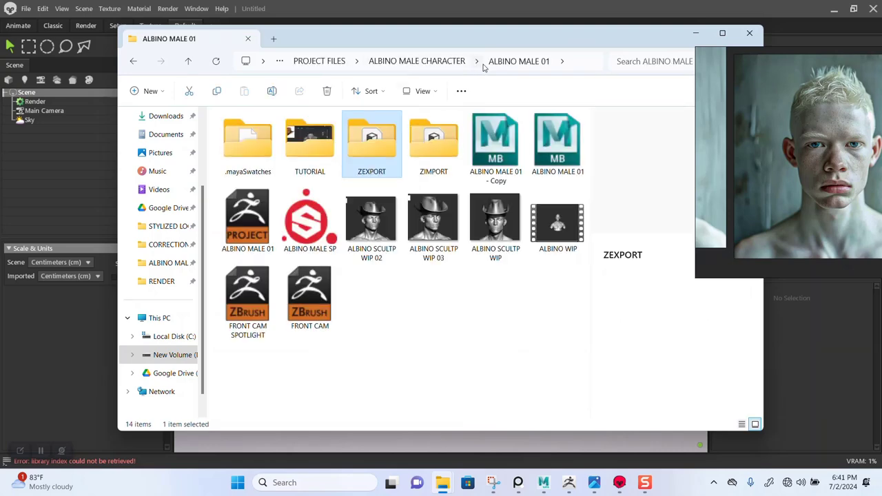
pyautogui.doubleClick(418, 133)
# Step: Move the HIGH ALBINO BASE MALE 02 OBJ and MTL files from ZIMPORT into the ZEXPORT folder
pyautogui.click(267, 210)
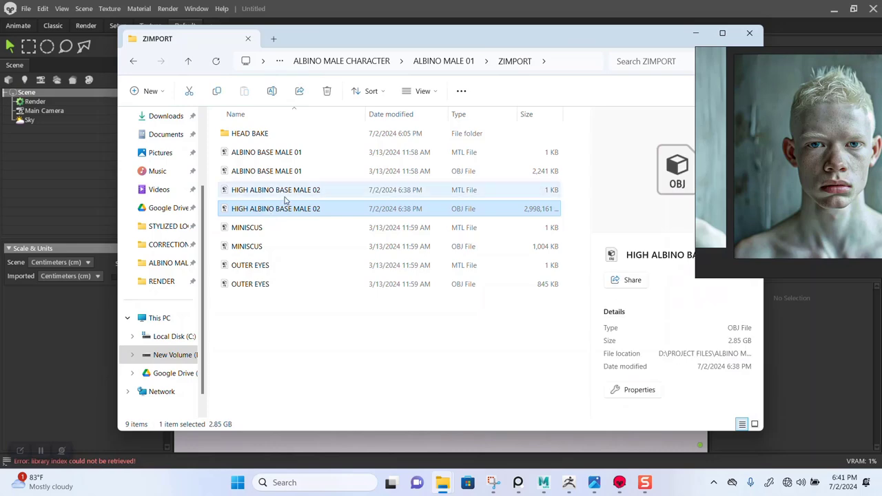
pyautogui.keyDown('ctrl'); pyautogui.click(286, 196); pyautogui.keyUp('ctrl')
pyautogui.click(189, 91)
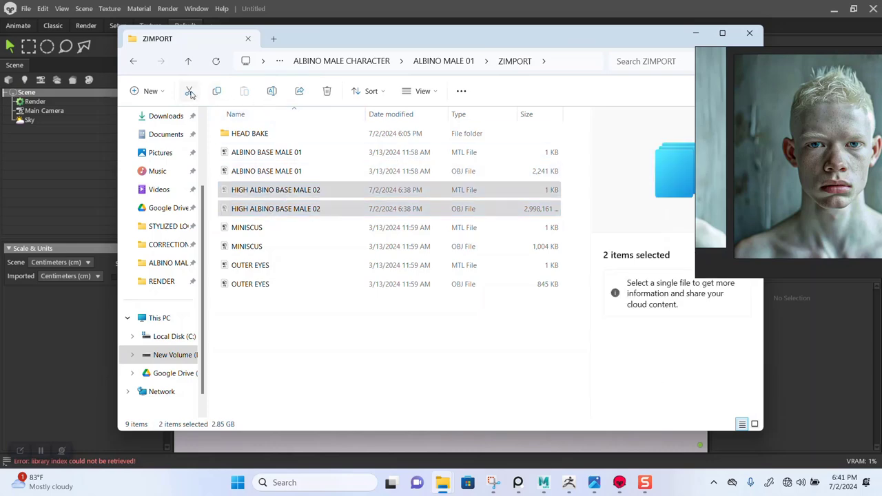
pyautogui.click(458, 66)
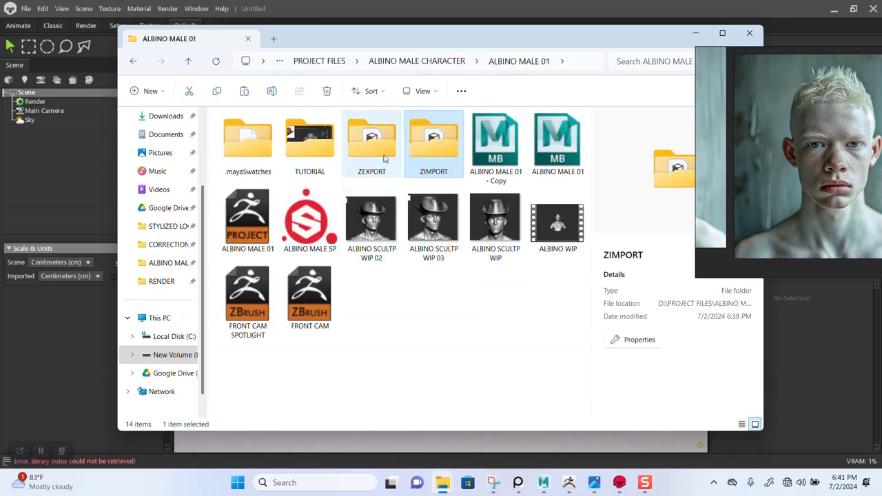
pyautogui.doubleClick(384, 157)
pyautogui.doubleClick(383, 157)
pyautogui.hotkey('ctrl', 'v')
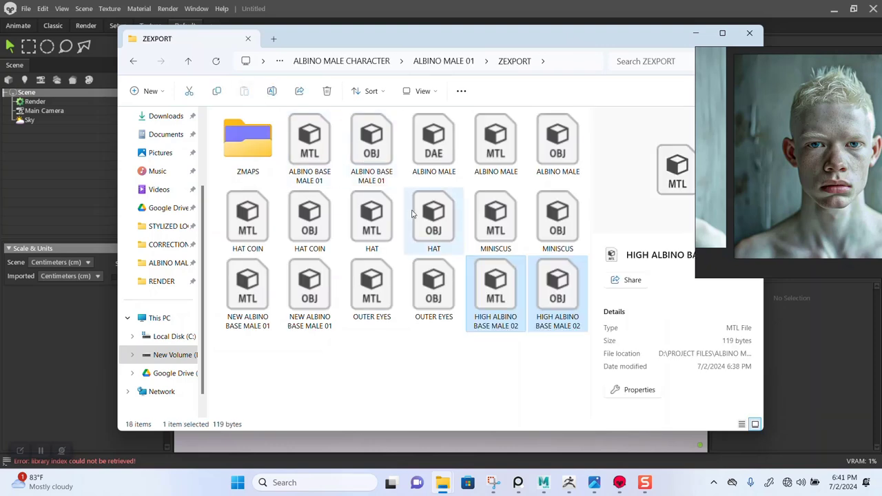
pyautogui.click(441, 386)
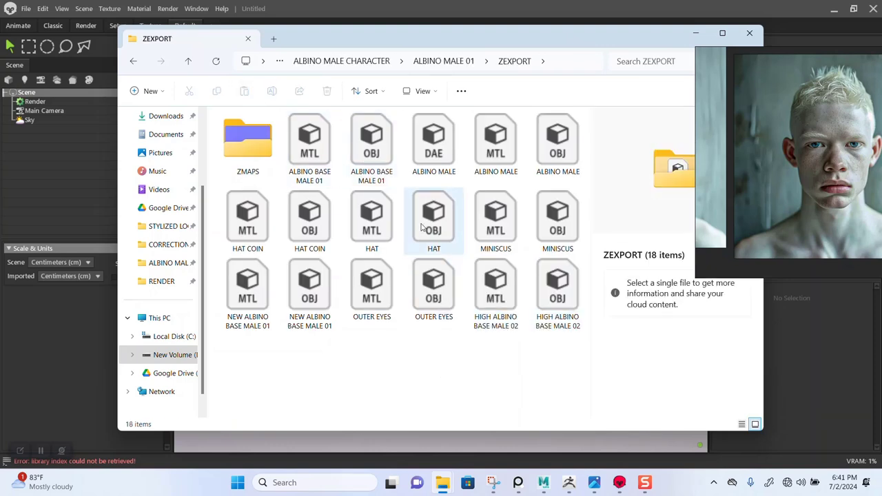
# Step: Import the NEW ALBINO BASE MALE 01 OBJ from the ZEXPORT folder into the Marmoset Toolbag scene
pyautogui.click(320, 308)
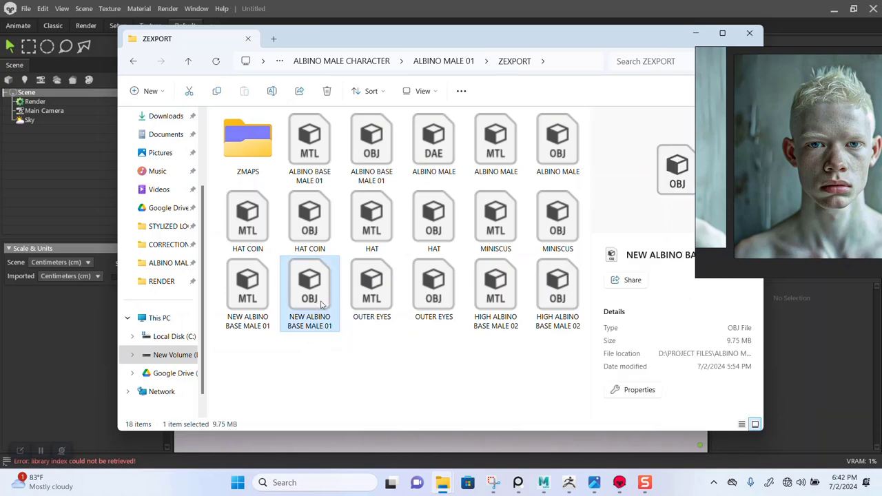
pyautogui.moveTo(414, 40); pyautogui.dragTo(617, 57)
pyautogui.moveTo(515, 315); pyautogui.dragTo(254, 227)
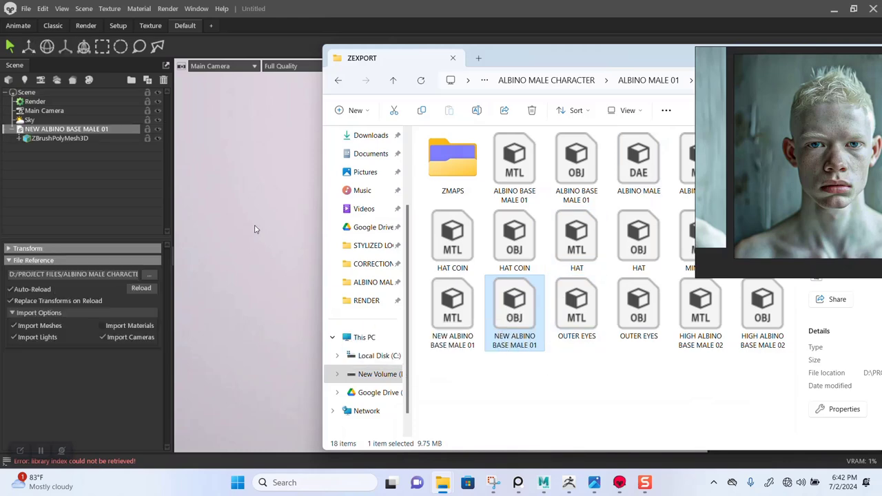
pyautogui.click(255, 226)
# Step: Set the Main Camera's lens to a focal length of 80 mm
pyautogui.moveTo(386, 254); pyautogui.dragTo(430, 216, button='right')
pyautogui.scroll(3, 430, 219)
pyautogui.click(45, 111)
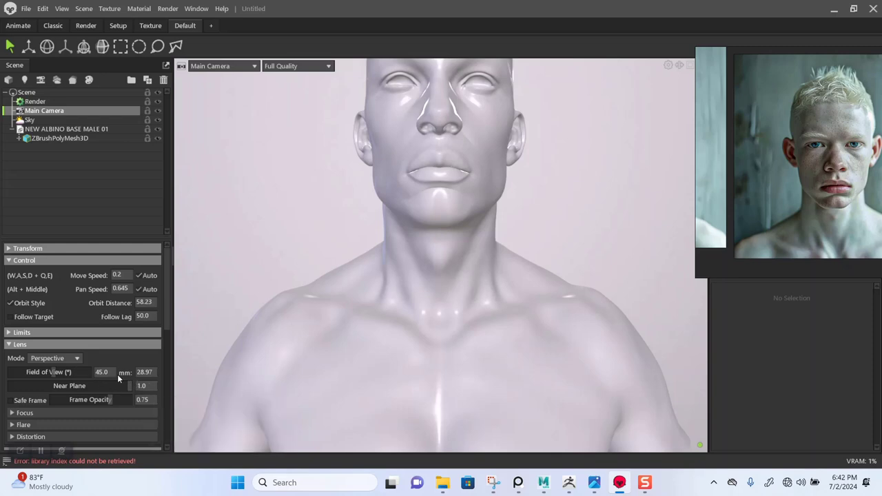
pyautogui.moveTo(69, 373); pyautogui.dragTo(58, 372)
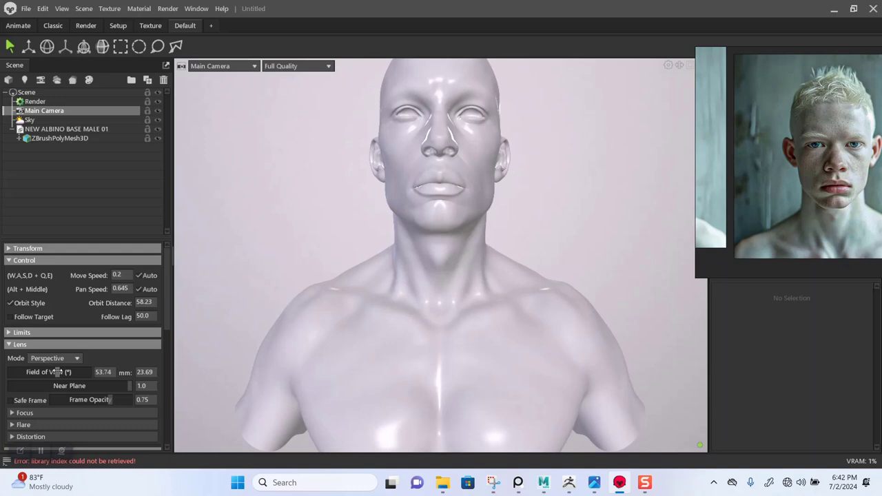
pyautogui.click(145, 372)
pyautogui.write('80')
pyautogui.press('Return')
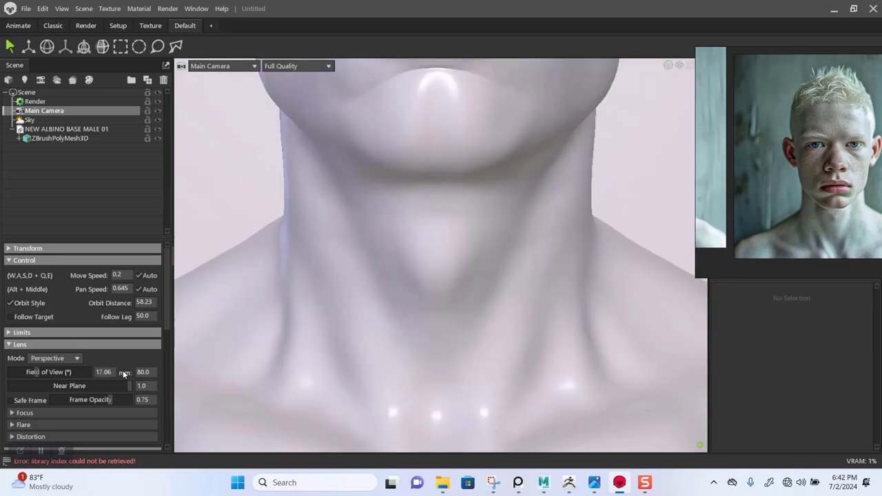
pyautogui.keyDown('alt'); pyautogui.moveTo(467, 324); pyautogui.dragTo(394, 256, button='right'); pyautogui.keyUp('alt')
pyautogui.scroll(8, 393, 256)
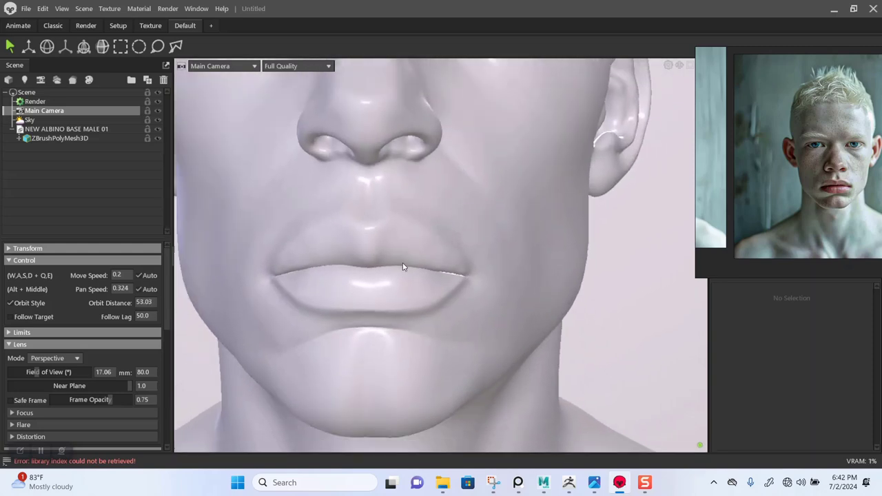
# Step: Rename the imported NEW ALBINO BASE MALE 01 model as LOW ALBINO BASE MALE 01 and hide it
pyautogui.moveTo(403, 267); pyautogui.dragTo(388, 258)
pyautogui.scroll(2, 443, 295)
pyautogui.scroll(-3, 443, 295)
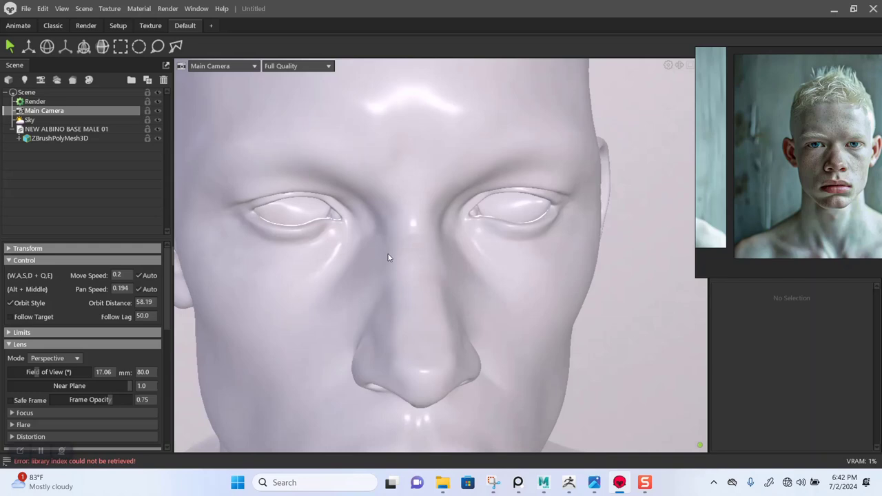
pyautogui.scroll(-3, 388, 257)
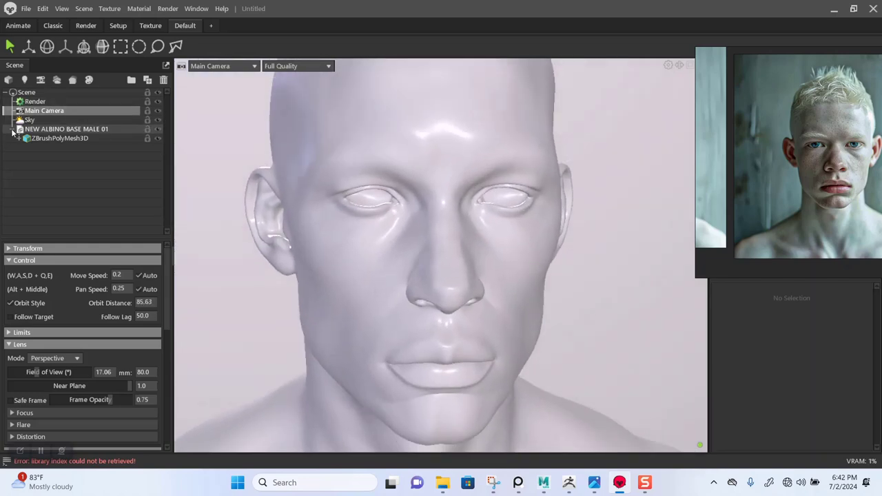
pyautogui.click(13, 129)
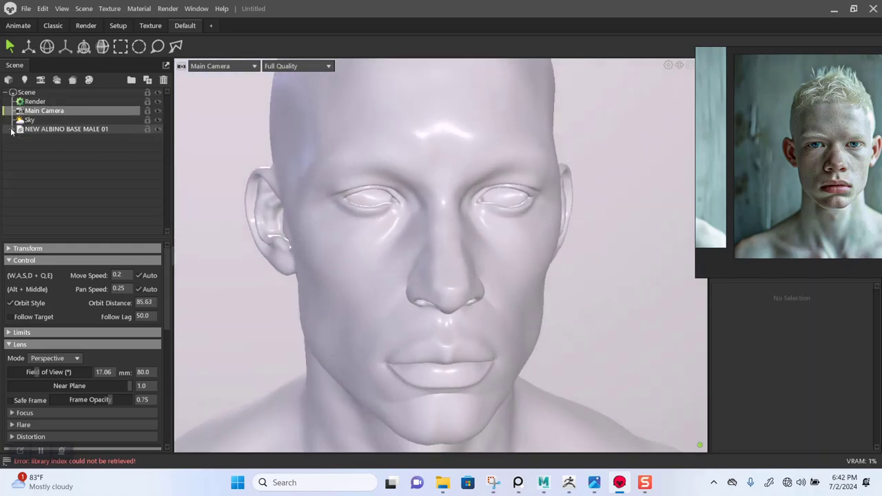
pyautogui.click(32, 130)
pyautogui.click(32, 129)
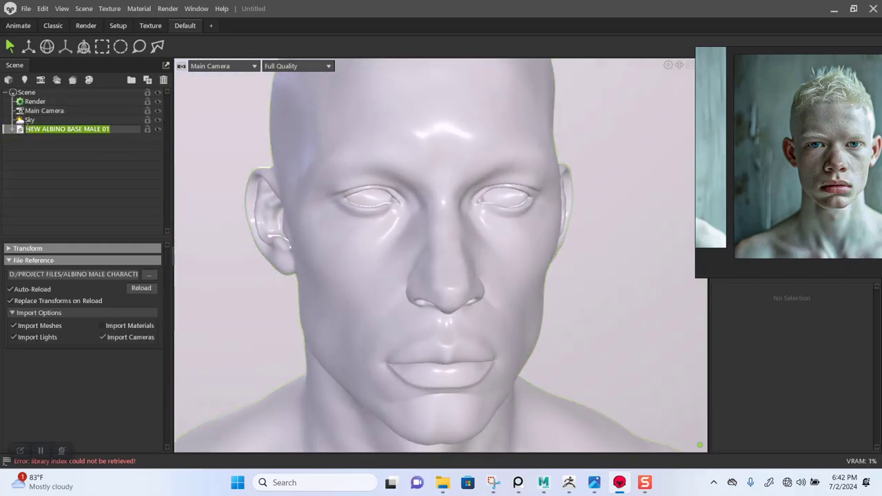
pyautogui.click(27, 129)
pyautogui.moveTo(40, 132); pyautogui.dragTo(20, 128)
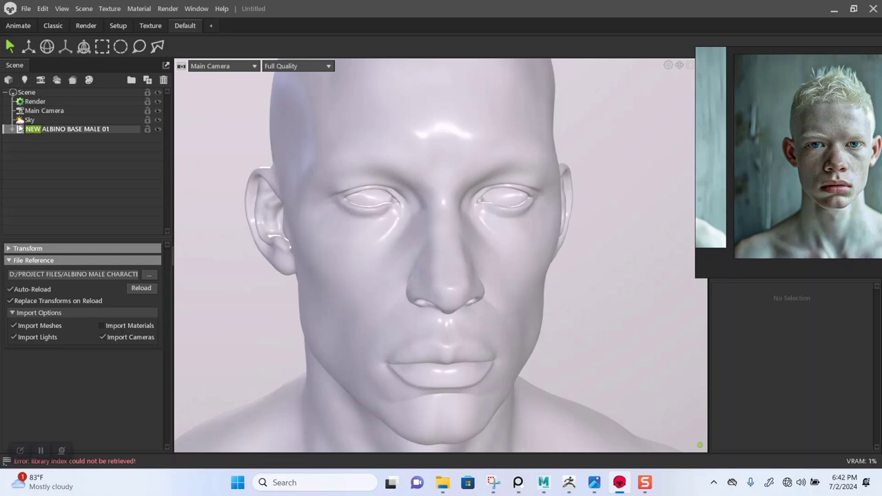
pyautogui.write('LOW')
pyautogui.press('Return')
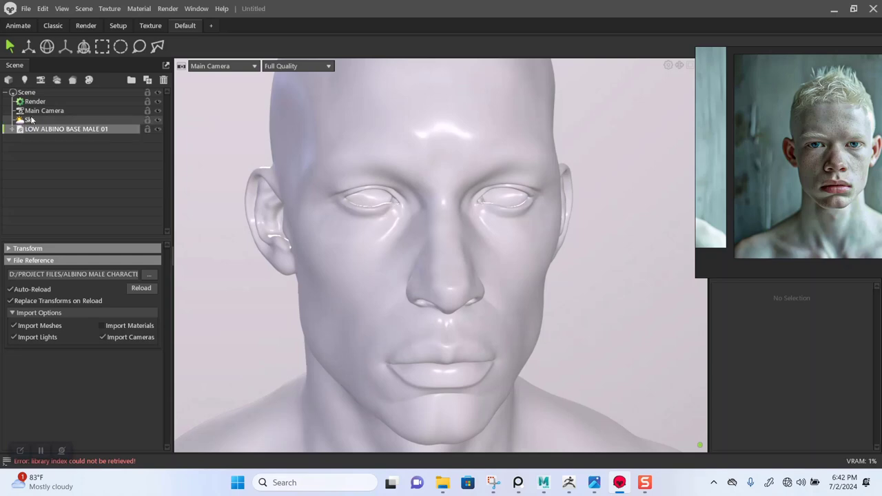
pyautogui.click(157, 130)
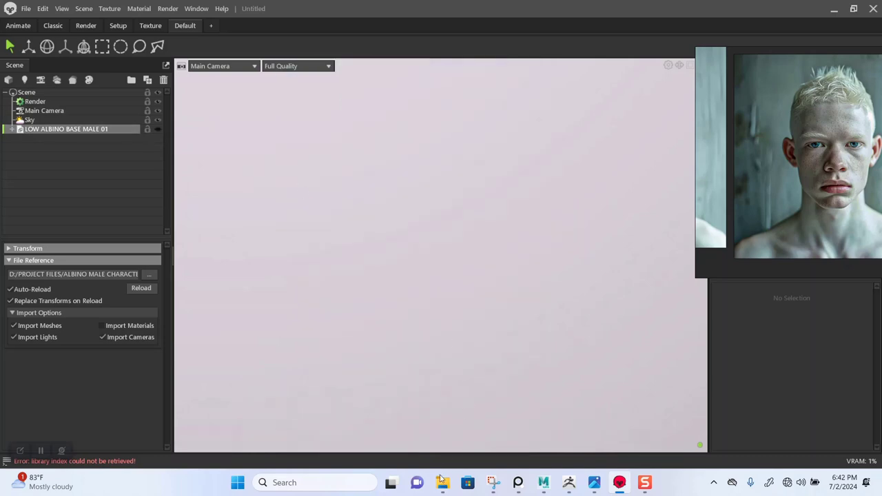
# Step: Import the HIGH ALBINO BASE MALE 02 OBJ from the ZEXPORT folder into the Marmoset Toolbag scene
pyautogui.moveTo(442, 480)
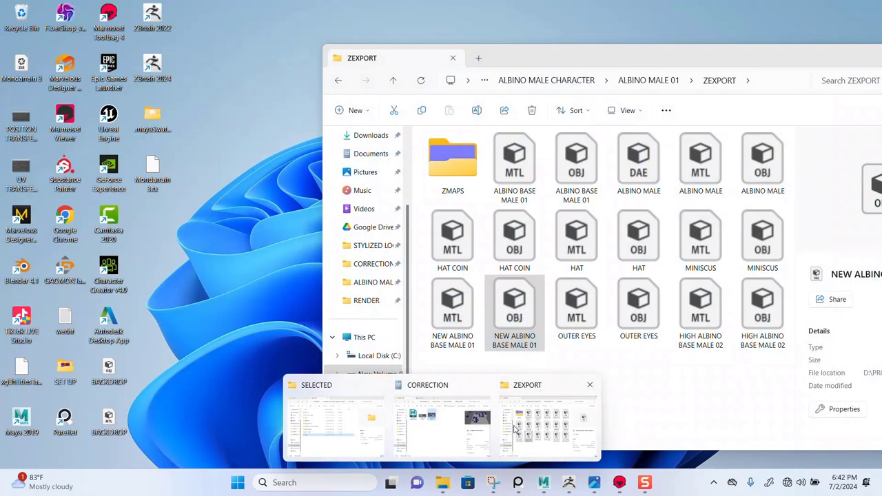
pyautogui.click(515, 428)
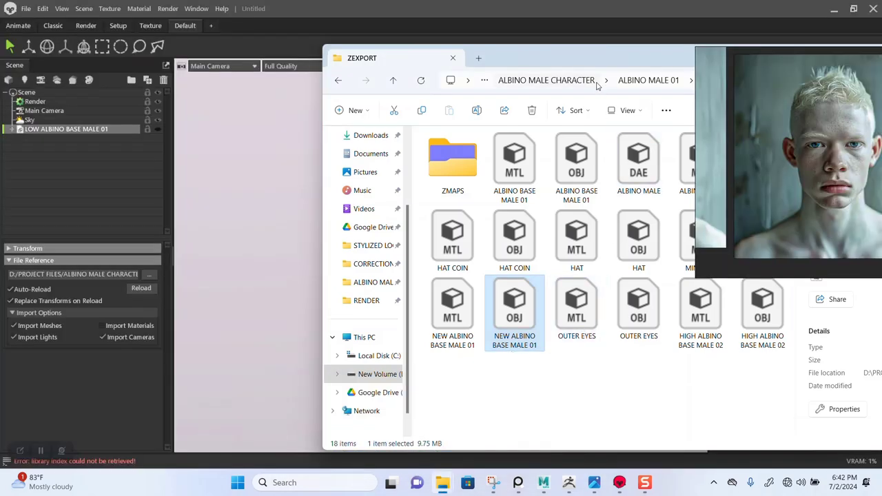
pyautogui.moveTo(590, 63); pyautogui.dragTo(441, 42)
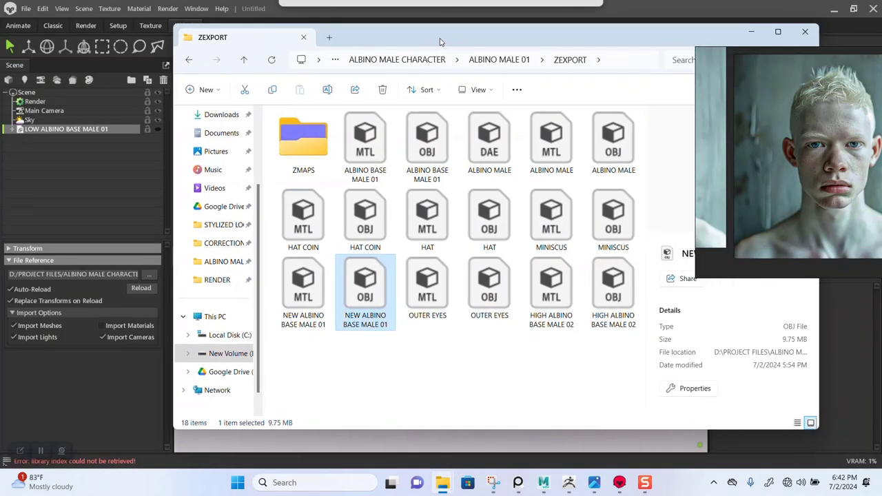
pyautogui.click(617, 298)
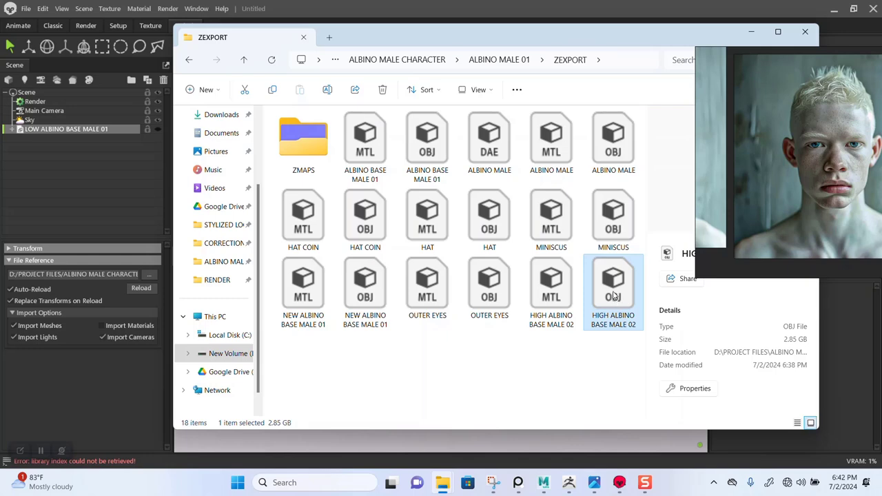
pyautogui.moveTo(613, 295); pyautogui.dragTo(124, 201)
pyautogui.click(753, 32)
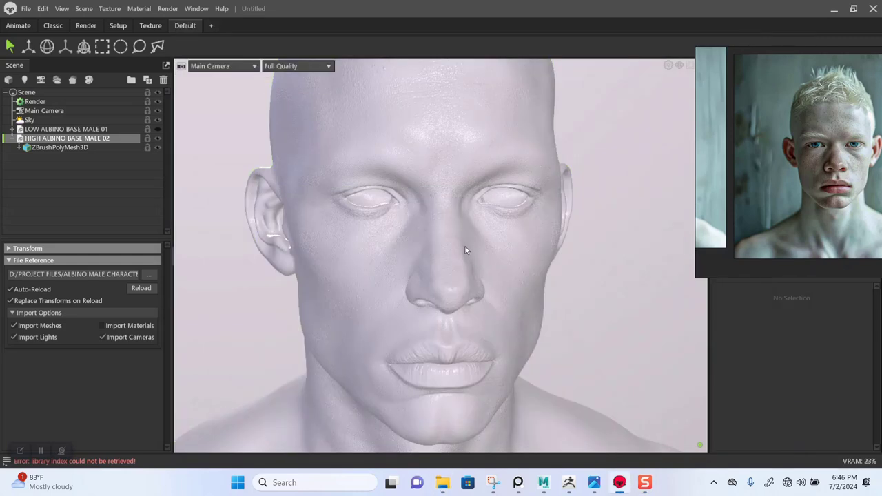
# Step: Examine the skin detail of the high-resolution mesh on the eyes, forehead, nose, lips and neck
pyautogui.scroll(6, 443, 244)
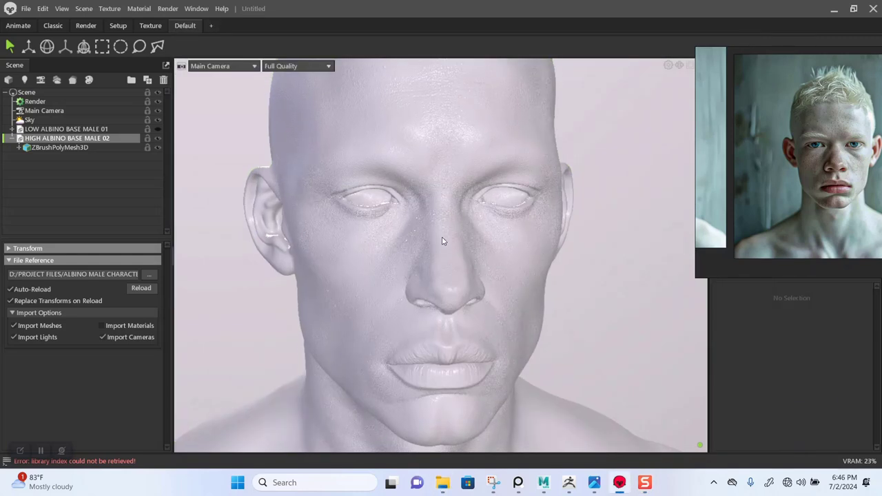
pyautogui.moveTo(462, 243); pyautogui.dragTo(439, 237, button='right')
pyautogui.moveTo(439, 237); pyautogui.dragTo(445, 358, button='middle')
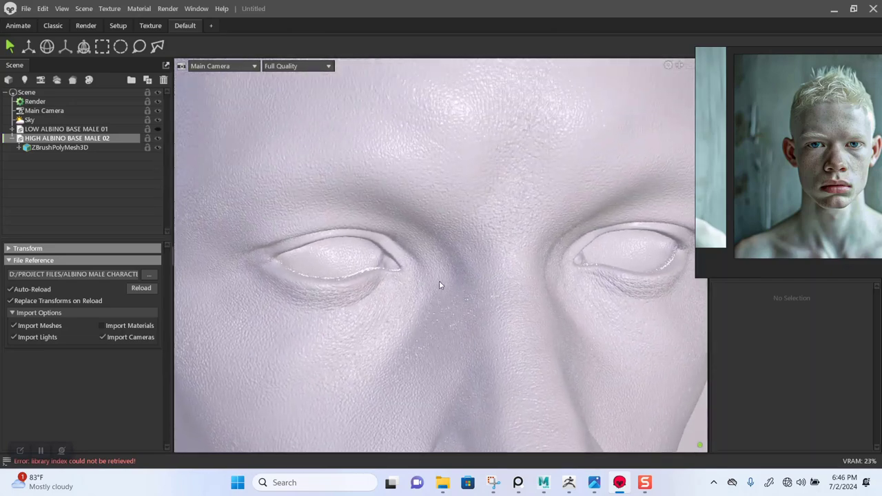
pyautogui.moveTo(439, 282); pyautogui.dragTo(482, 260)
pyautogui.moveTo(501, 260); pyautogui.dragTo(467, 265, button='middle')
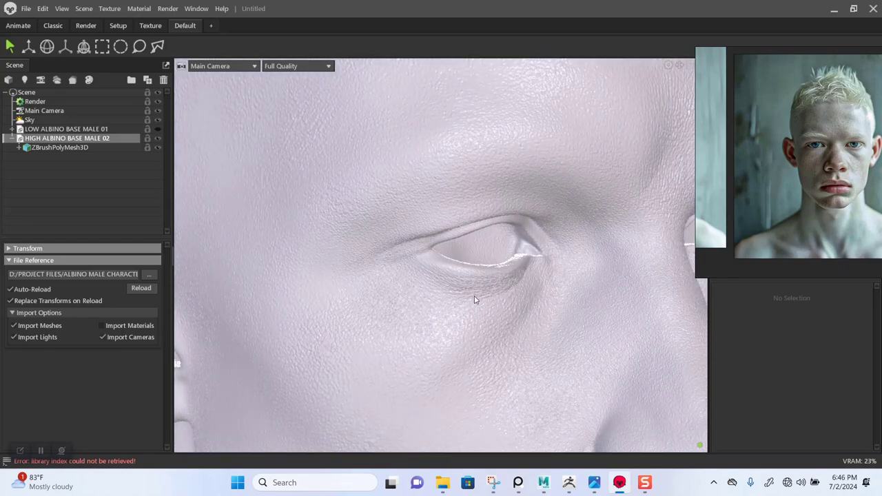
pyautogui.moveTo(474, 300); pyautogui.dragTo(469, 215, button='right')
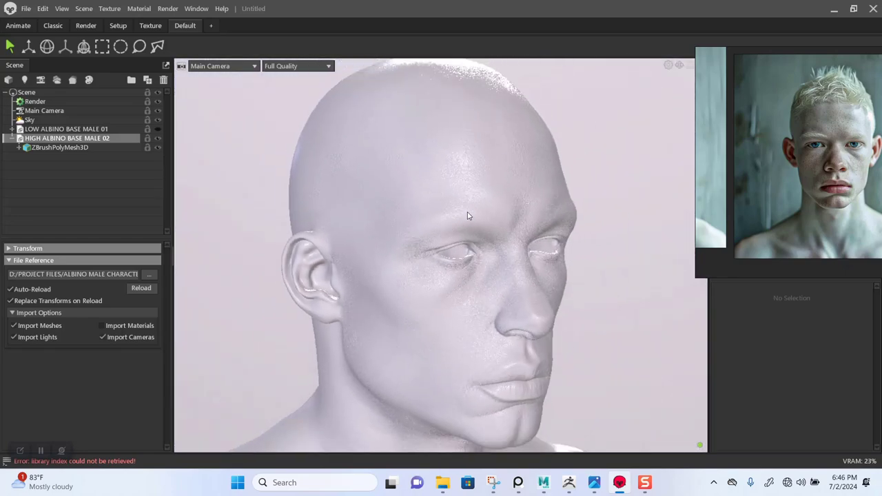
pyautogui.moveTo(489, 297); pyautogui.dragTo(469, 264)
pyautogui.moveTo(455, 246); pyautogui.dragTo(451, 267, button='right')
pyautogui.moveTo(441, 267); pyautogui.dragTo(419, 250)
pyautogui.moveTo(419, 250); pyautogui.dragTo(424, 274, button='right')
pyautogui.scroll(-5, 424, 274)
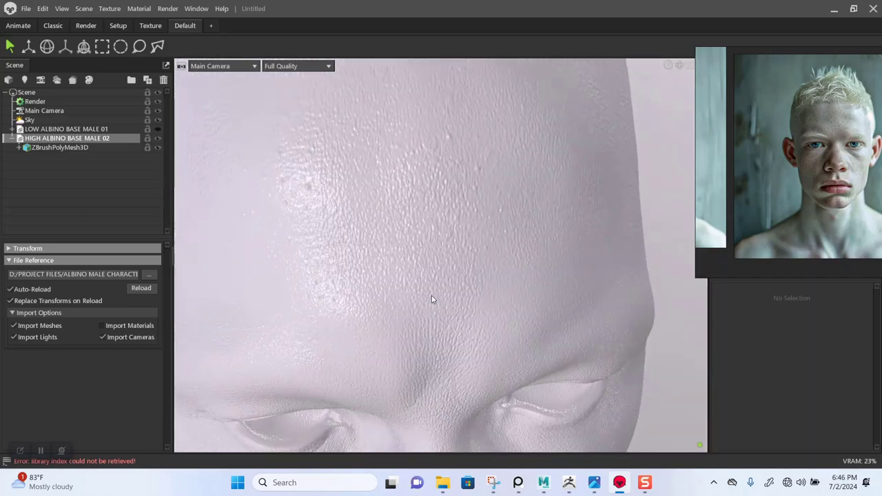
pyautogui.moveTo(423, 258); pyautogui.dragTo(457, 222)
pyautogui.scroll(5, 472, 301)
pyautogui.moveTo(473, 297); pyautogui.dragTo(415, 214, button='middle')
pyautogui.moveTo(436, 275); pyautogui.dragTo(433, 204, button='middle')
pyautogui.scroll(-5, 435, 206)
pyautogui.moveTo(432, 318); pyautogui.dragTo(441, 171, button='middle')
pyautogui.moveTo(439, 268); pyautogui.dragTo(472, 198, button='middle')
pyautogui.moveTo(472, 201); pyautogui.dragTo(310, 258)
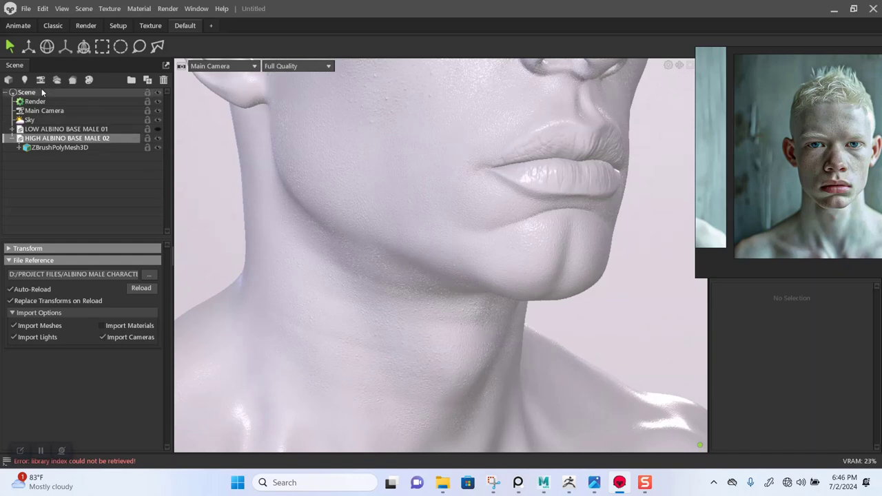
# Step: Create a bake project and place HIGH ALBINO BASE MALE 02 under High and LOW ALBINO BASE MALE 01 under Low
pyautogui.click(73, 81)
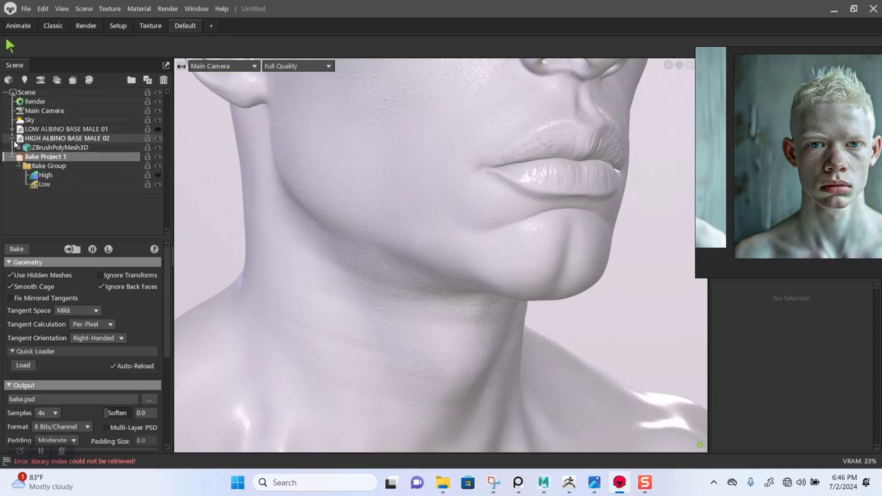
pyautogui.moveTo(21, 138); pyautogui.dragTo(44, 177)
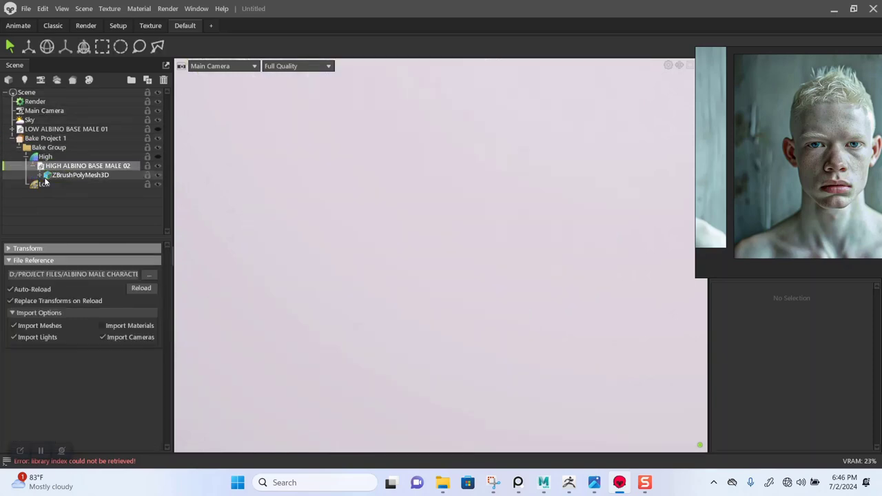
pyautogui.moveTo(20, 131); pyautogui.dragTo(44, 189)
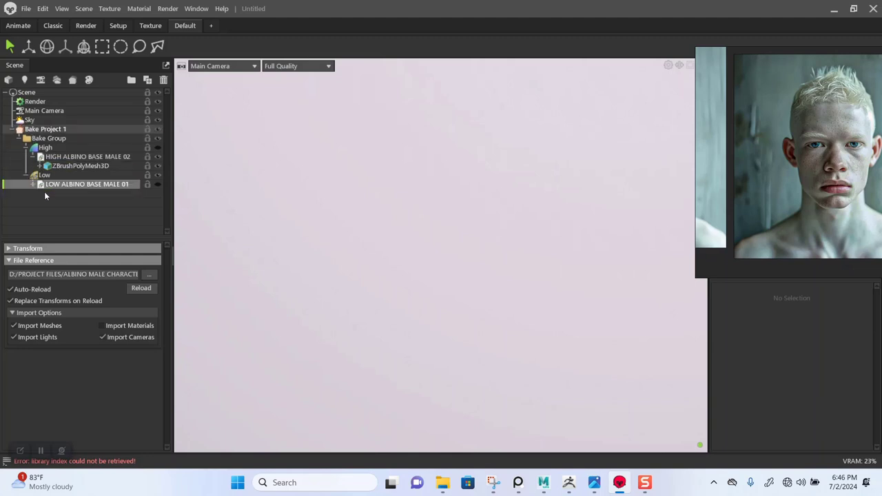
# Step: Unhide LOW ALBINO BASE MALE 01 and compare it with the high mesh by showing and hiding the High group
pyautogui.click(32, 158)
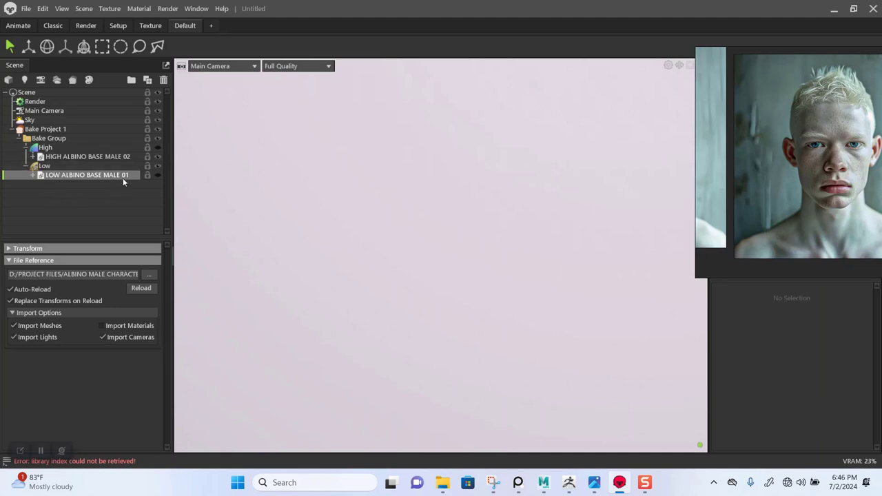
pyautogui.click(158, 148)
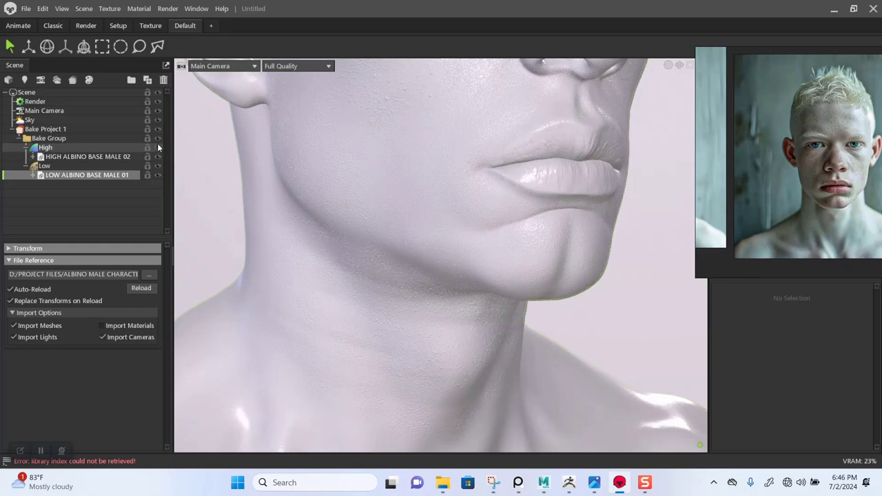
pyautogui.click(158, 148)
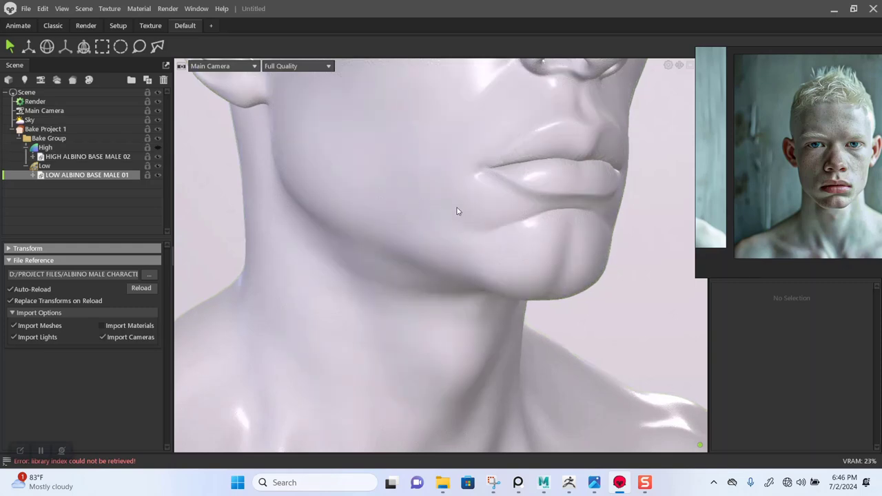
# Step: Set the output samples of Bake Project 1 to 16x
pyautogui.click(27, 133)
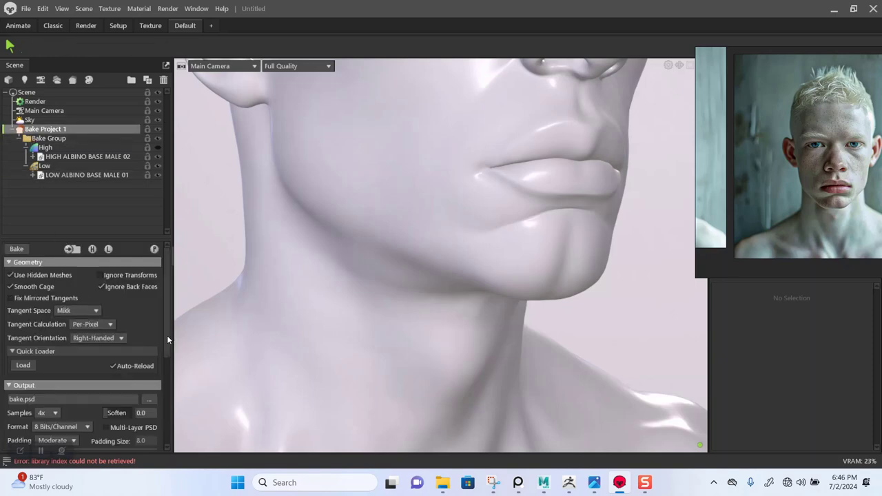
pyautogui.moveTo(167, 335); pyautogui.dragTo(164, 363)
pyautogui.scroll(-1, 164, 389)
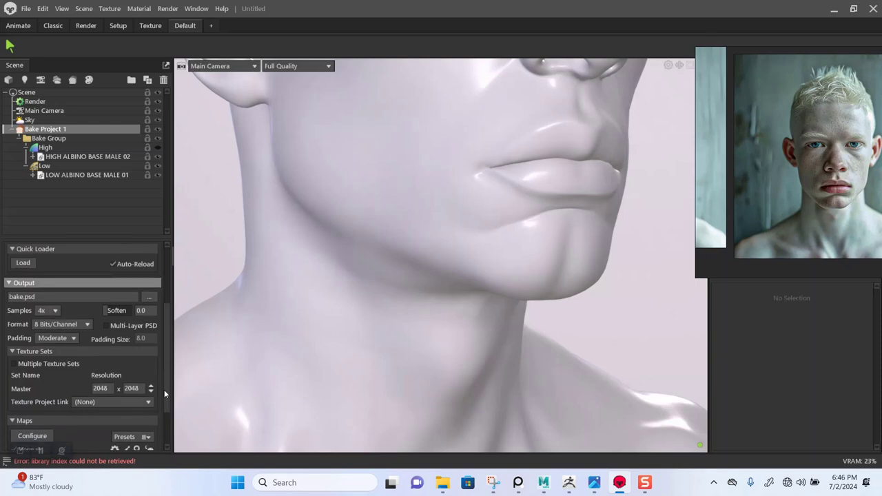
pyautogui.click(49, 312)
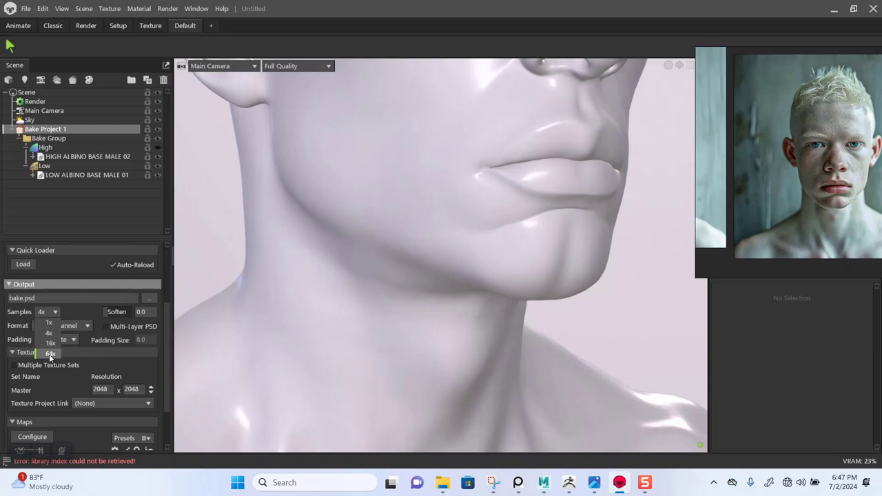
pyautogui.click(49, 355)
pyautogui.click(52, 315)
pyautogui.click(82, 314)
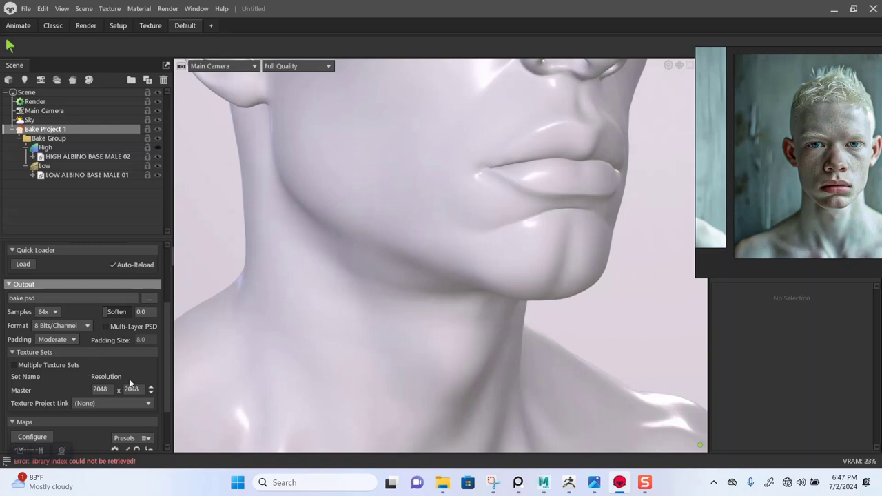
pyautogui.click(52, 312)
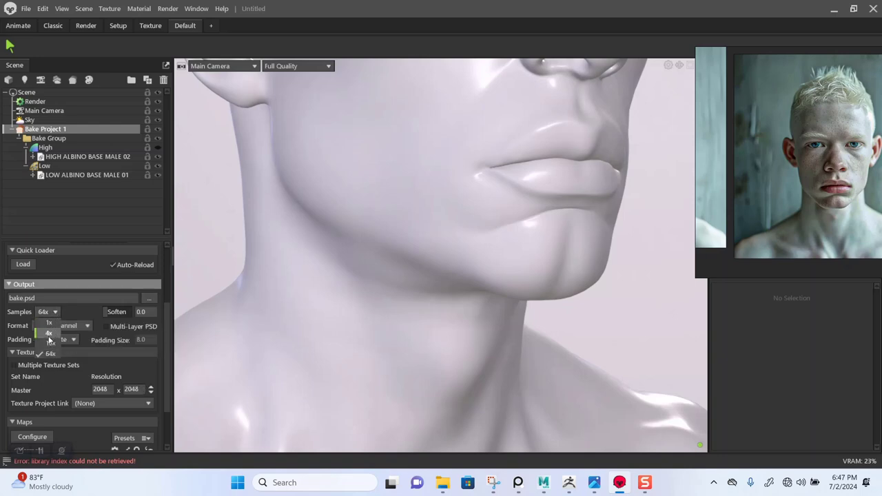
pyautogui.click(45, 345)
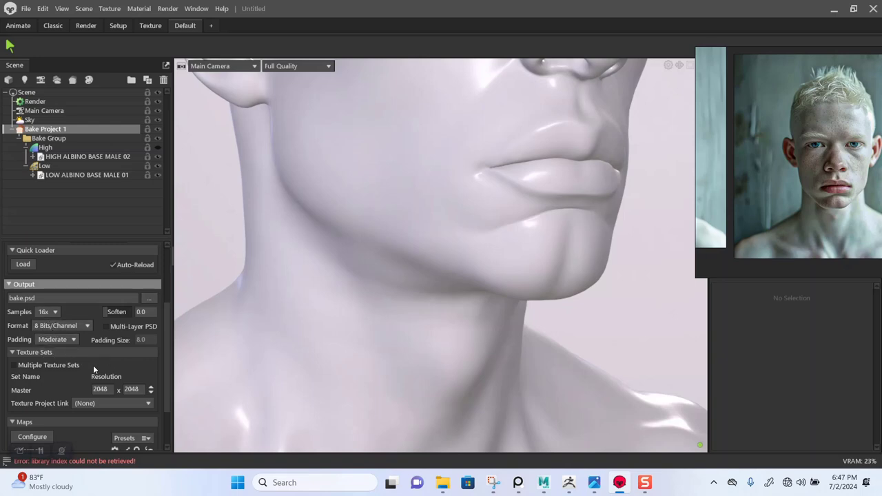
# Step: Set the bake's master texture set resolution to 4096 x 4096, leaving the texture project link at (None)
pyautogui.click(151, 391)
pyautogui.click(148, 403)
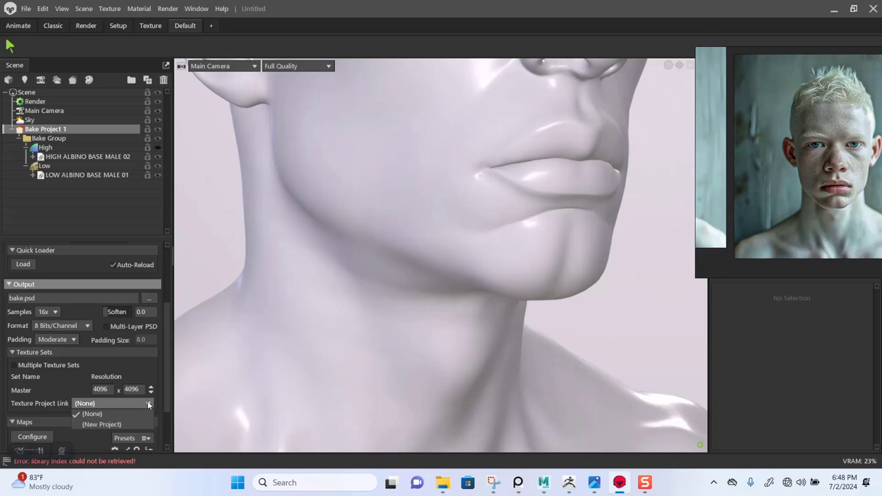
pyautogui.click(62, 394)
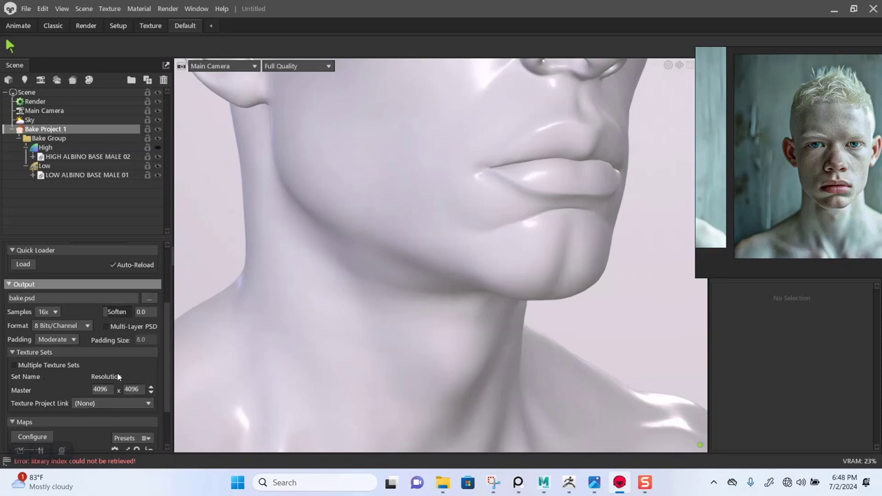
# Step: Display the Low group's bake cage and inspect how it surrounds the head and shoulders
pyautogui.moveTo(165, 349)
pyautogui.mouseDown()
pyautogui.moveTo(166, 388)
pyautogui.moveTo(162, 338)
pyautogui.mouseUp()
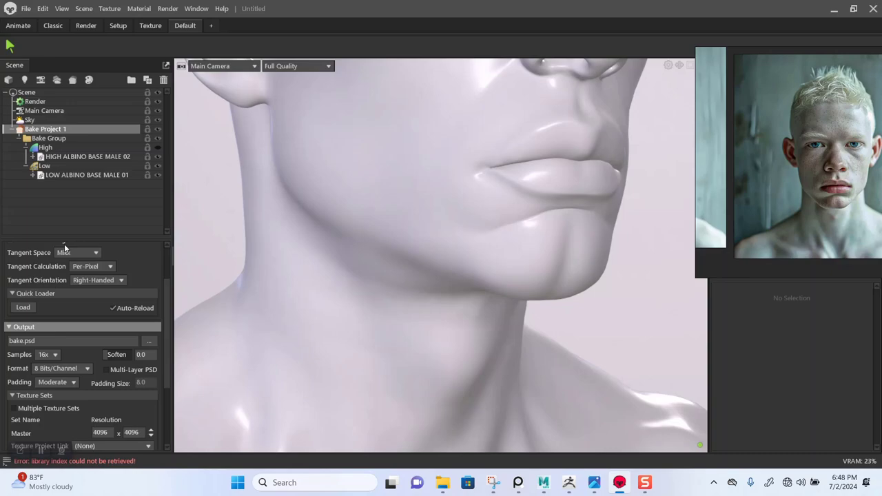
pyautogui.click(44, 168)
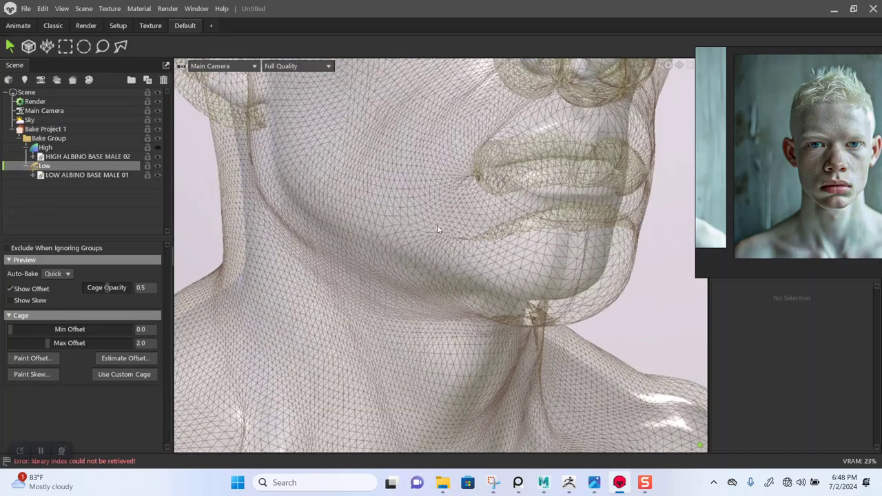
pyautogui.moveTo(428, 233); pyautogui.dragTo(461, 320, button='middle')
pyautogui.scroll(-5, 428, 265)
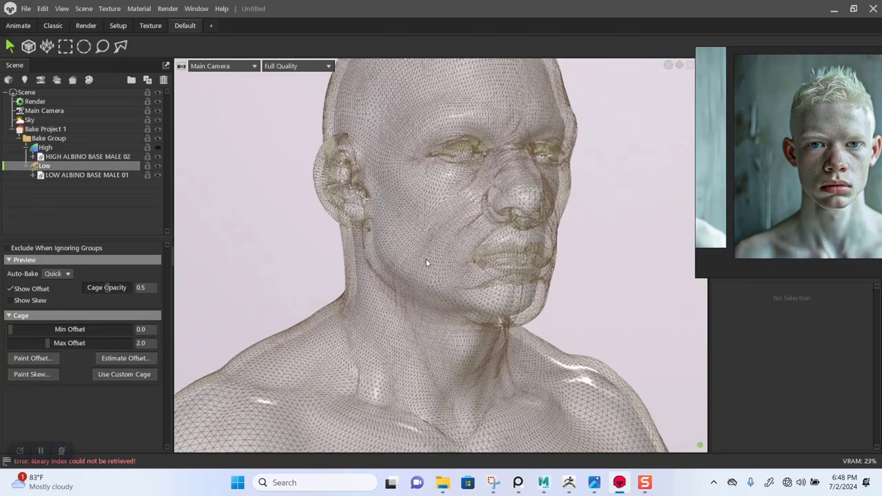
# Step: Set the Low group's maximum cage offset to 0.332 so the cage fits closely around the head
pyautogui.moveTo(427, 262); pyautogui.dragTo(442, 249)
pyautogui.scroll(5, 441, 244)
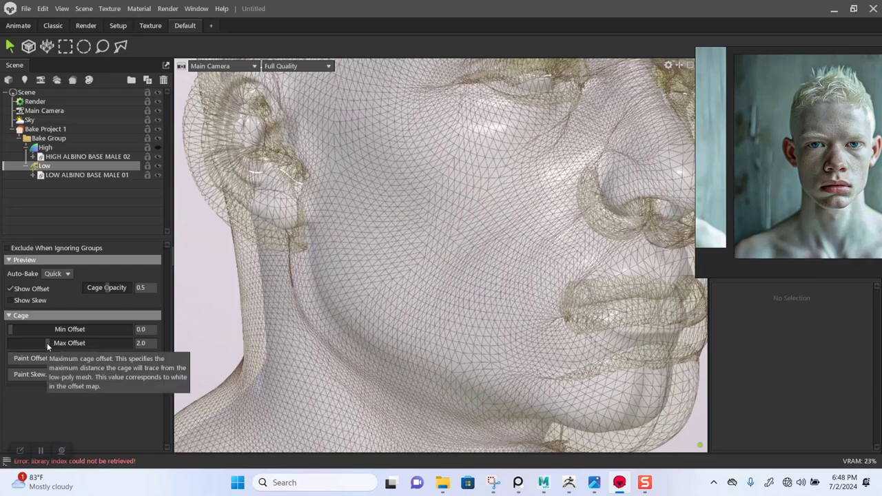
pyautogui.moveTo(47, 343); pyautogui.dragTo(31, 344)
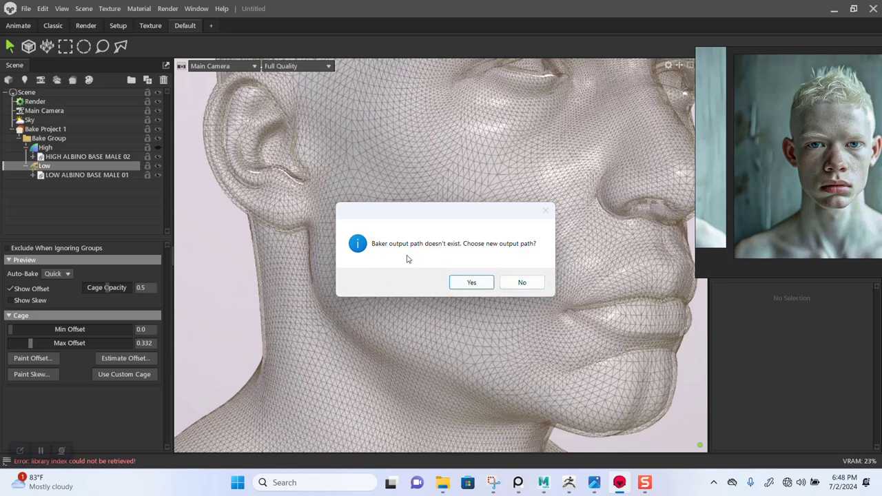
# Step: Choose a new bake output path in ALBINO MALE 01 > ZEXPORT > ZMAPS, creating and opening a folder named TOOLBAG there
pyautogui.click(472, 284)
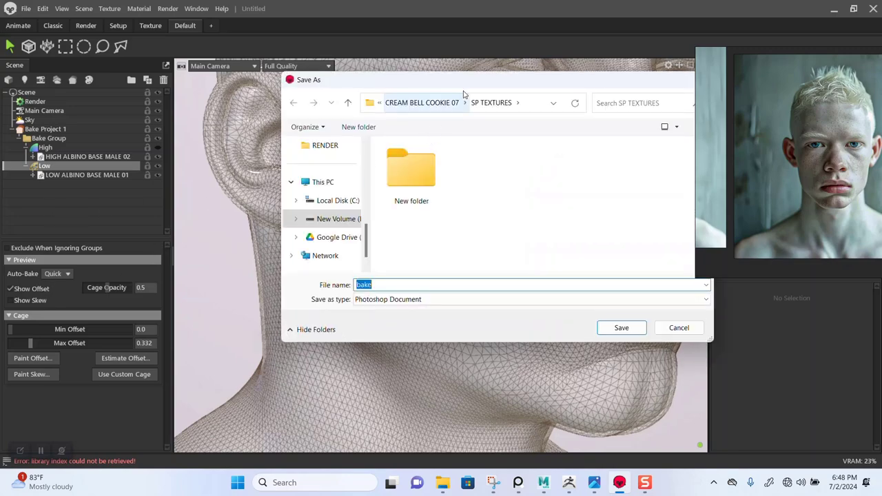
pyautogui.moveTo(472, 89); pyautogui.dragTo(452, 98)
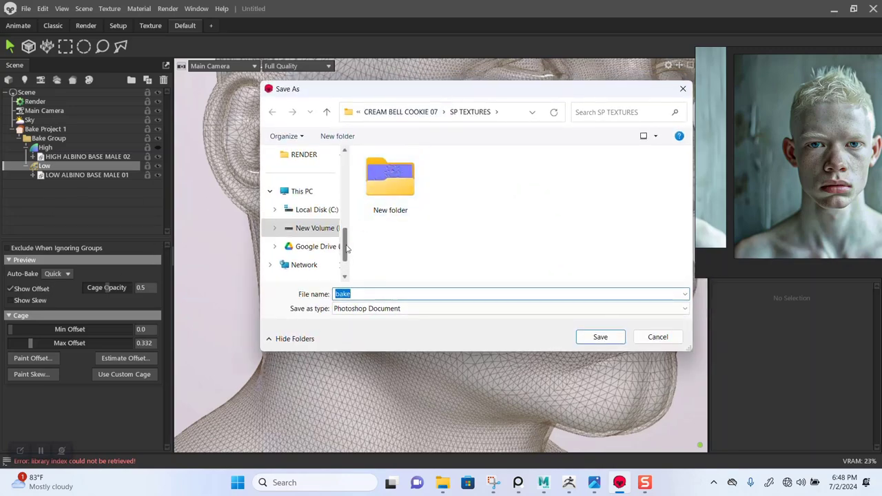
pyautogui.moveTo(347, 242); pyautogui.dragTo(346, 228)
pyautogui.click(329, 228)
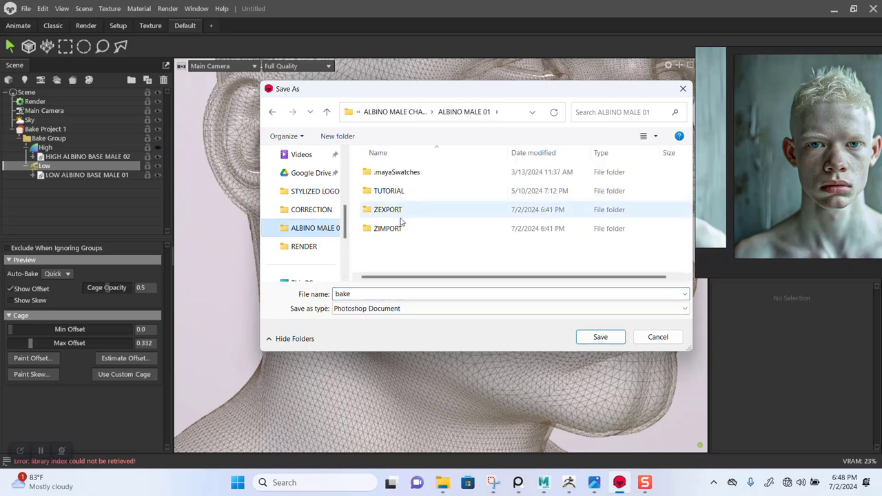
pyautogui.doubleClick(401, 209)
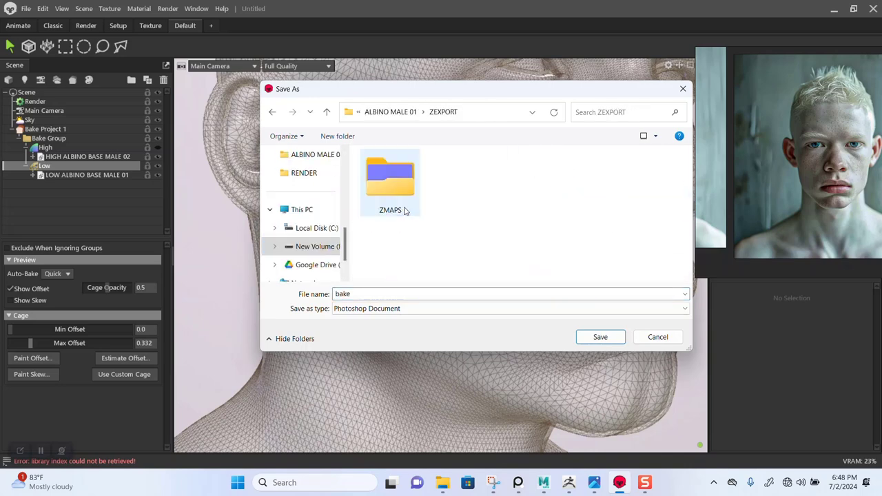
pyautogui.click(388, 192)
pyautogui.doubleClick(388, 192)
pyautogui.click(337, 136)
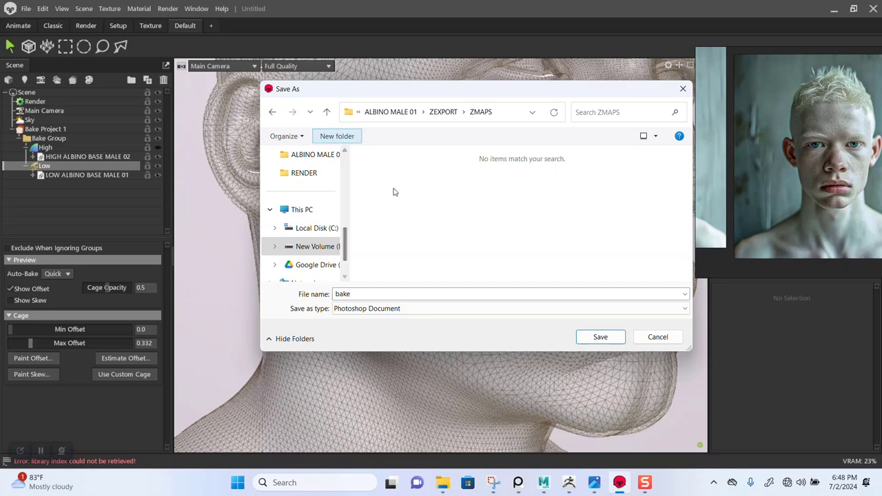
pyautogui.write('T')
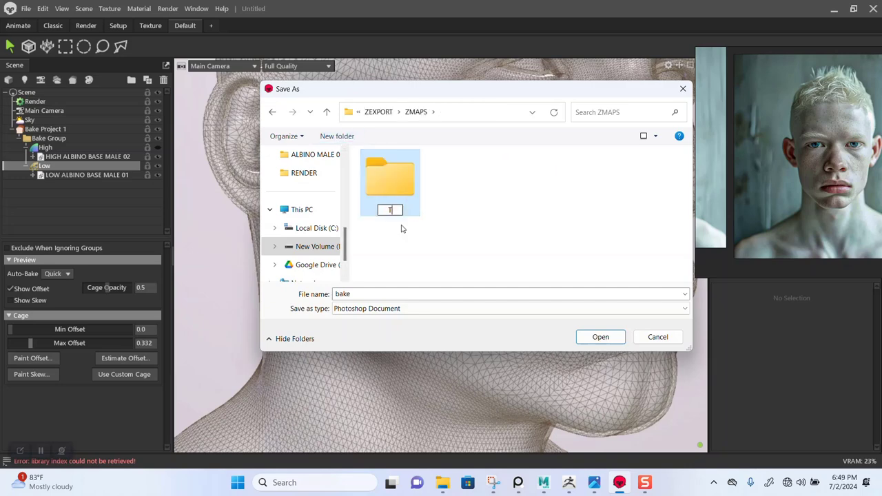
pyautogui.write('OOLBAG')
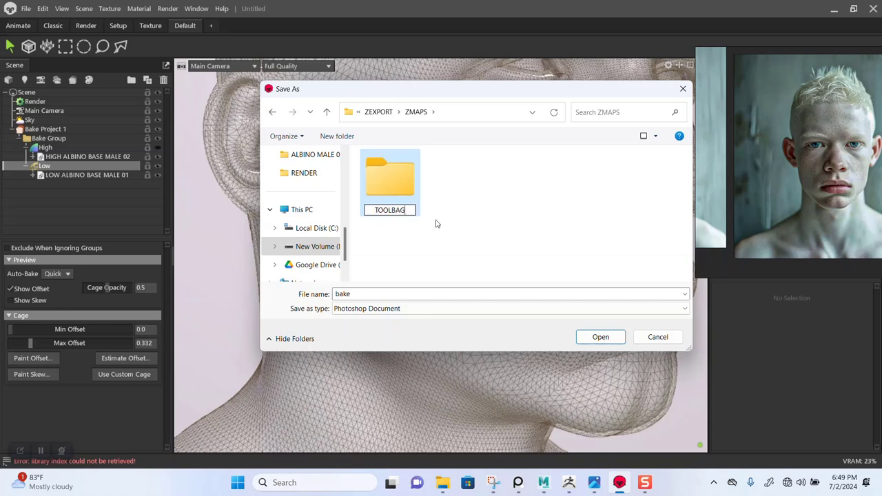
pyautogui.doubleClick(396, 193)
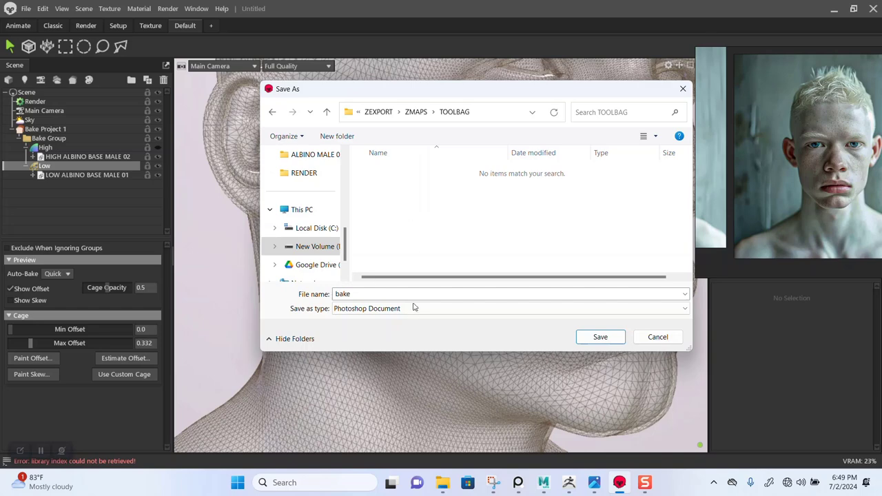
# Step: Save the bake output file as ALBINO NORMAL in Portable Network Graphics format
pyautogui.doubleClick(364, 294)
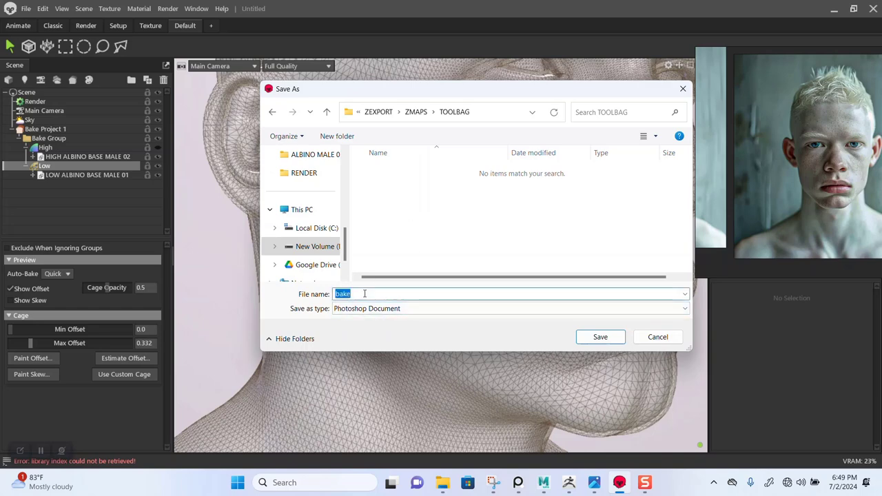
pyautogui.write('A')
pyautogui.write('B')
pyautogui.write('L')
pyautogui.press('BackSpace')
pyautogui.press('BackSpace')
pyautogui.write('LBINO')
pyautogui.click(372, 309)
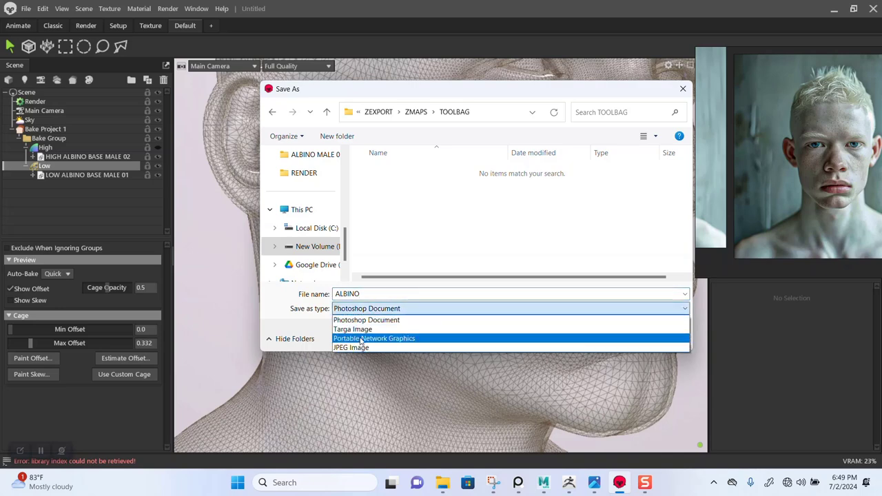
pyautogui.click(362, 338)
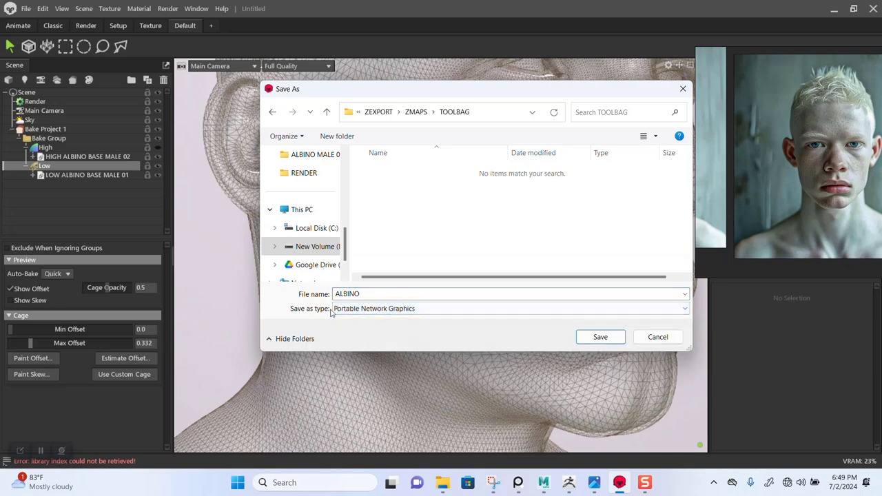
pyautogui.click(398, 294)
pyautogui.write('NORMAL')
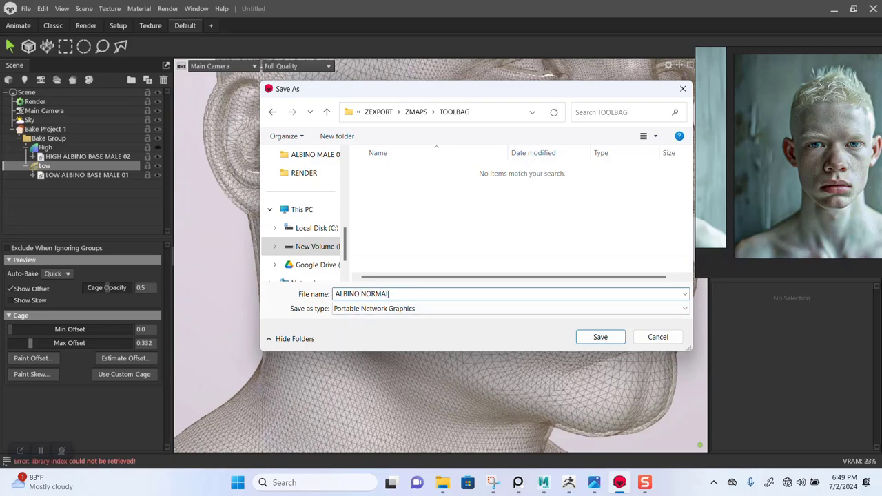
pyautogui.click(592, 338)
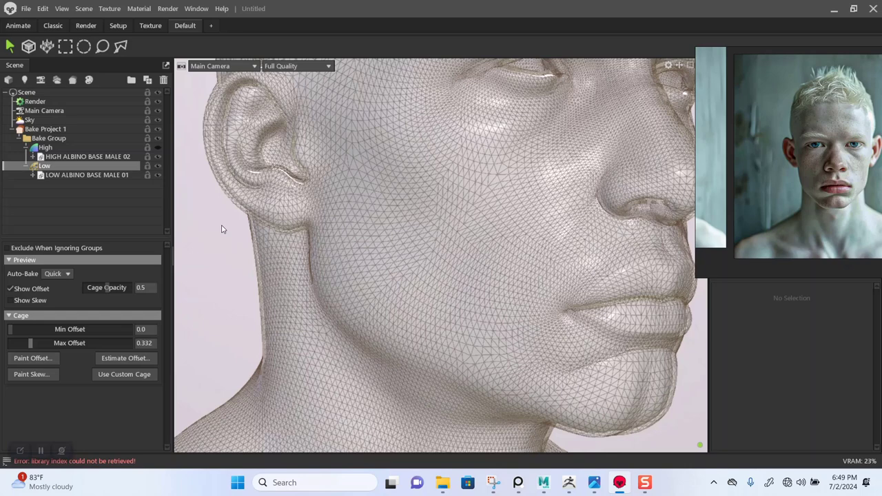
# Step: Review the geometry, output and texture set settings of Bake Project 1
pyautogui.click(473, 356)
pyautogui.scroll(1, 472, 357)
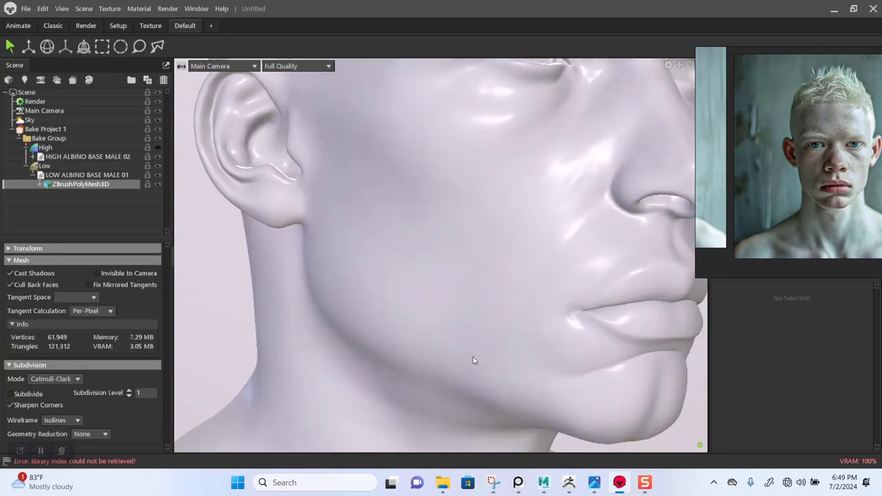
pyautogui.click(37, 130)
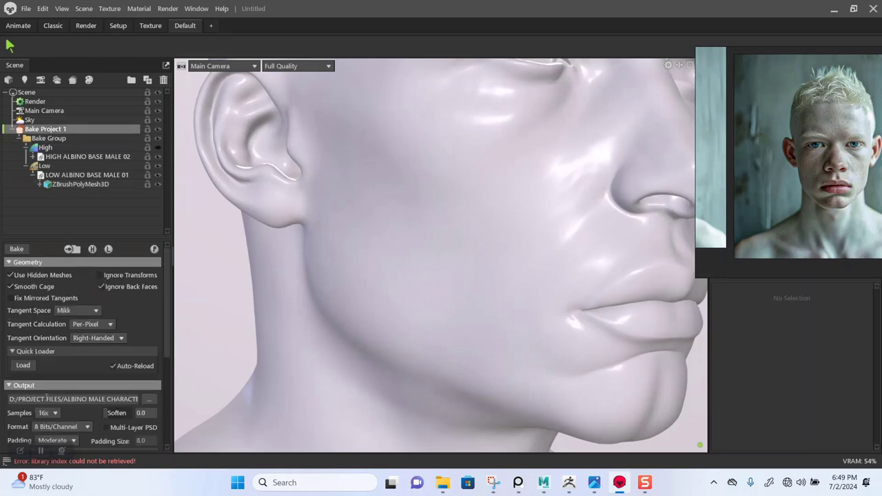
pyautogui.scroll(-4, 80, 410)
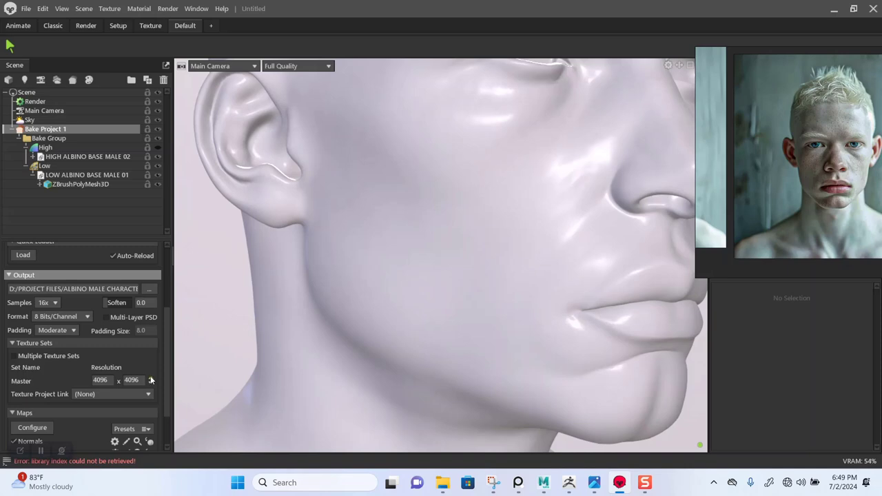
pyautogui.click(151, 378)
pyautogui.scroll(2, 80, 361)
pyautogui.scroll(-2, 80, 361)
pyautogui.scroll(-1, 79, 357)
pyautogui.scroll(3, 79, 356)
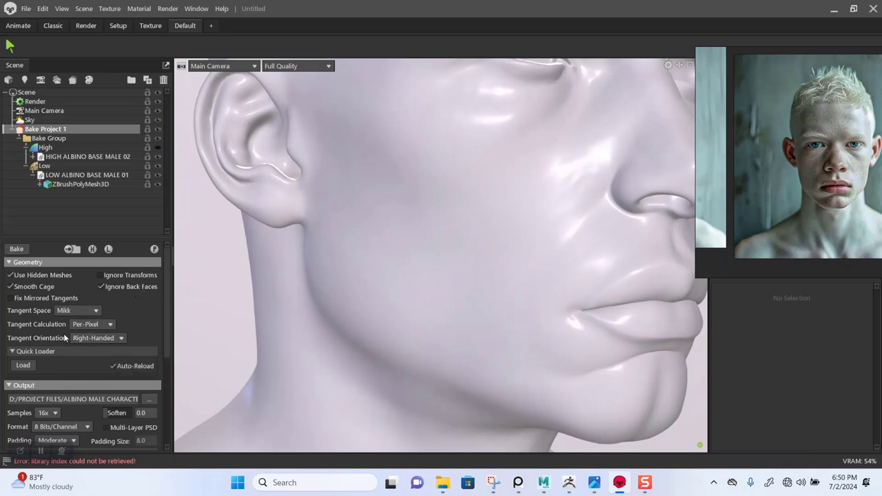
pyautogui.scroll(-1, 62, 332)
pyautogui.scroll(1, 62, 329)
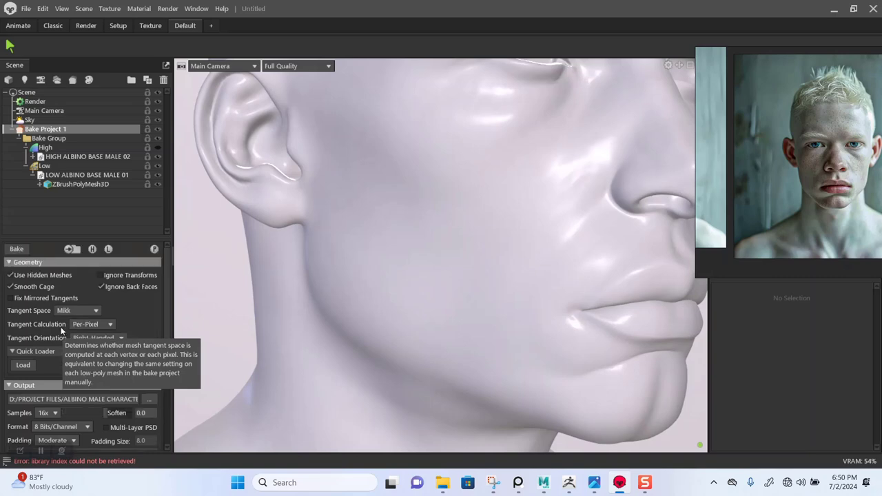
# Step: Bake the maps of Bake Project 1 and preview the bake outputs on the low-poly mesh
pyautogui.click(16, 250)
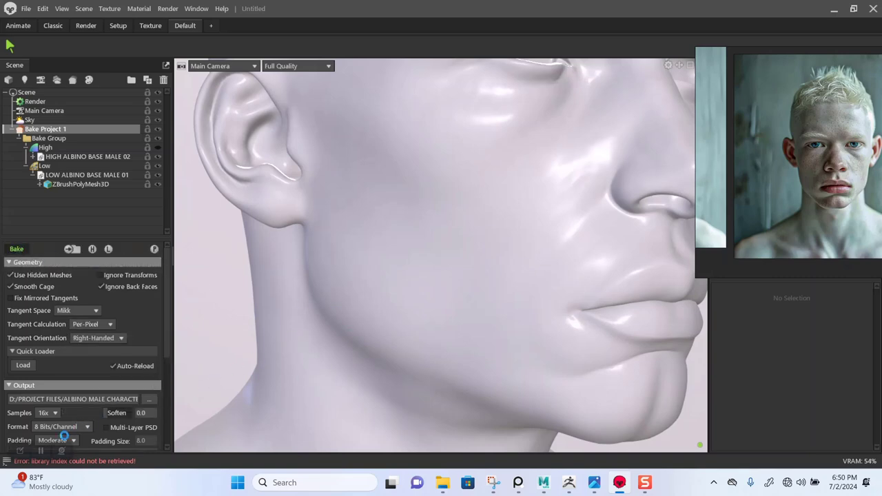
pyautogui.click(45, 452)
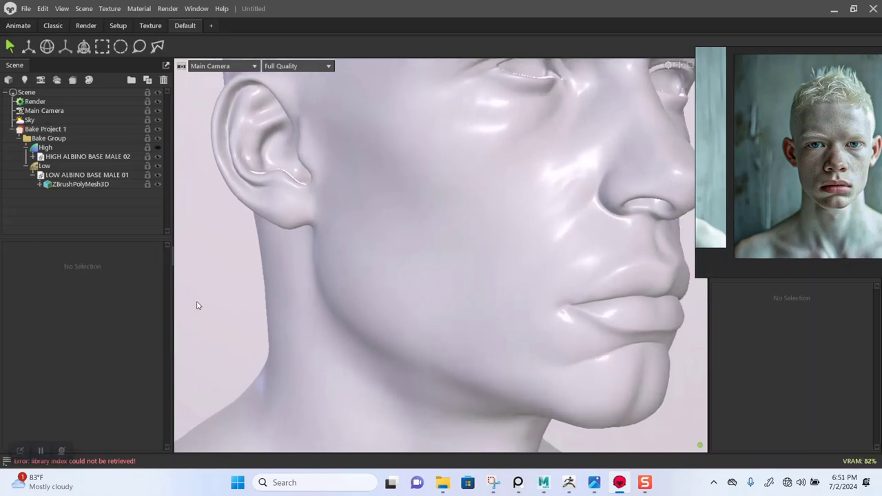
pyautogui.scroll(-2, 197, 303)
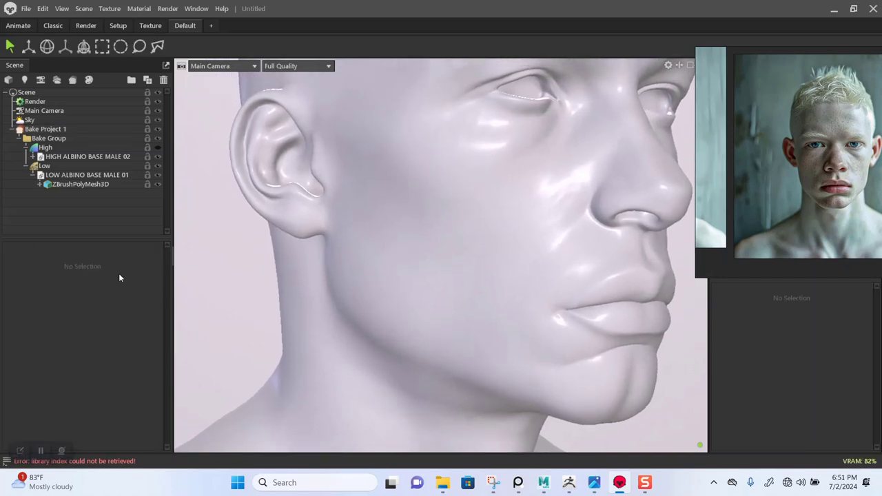
pyautogui.click(42, 129)
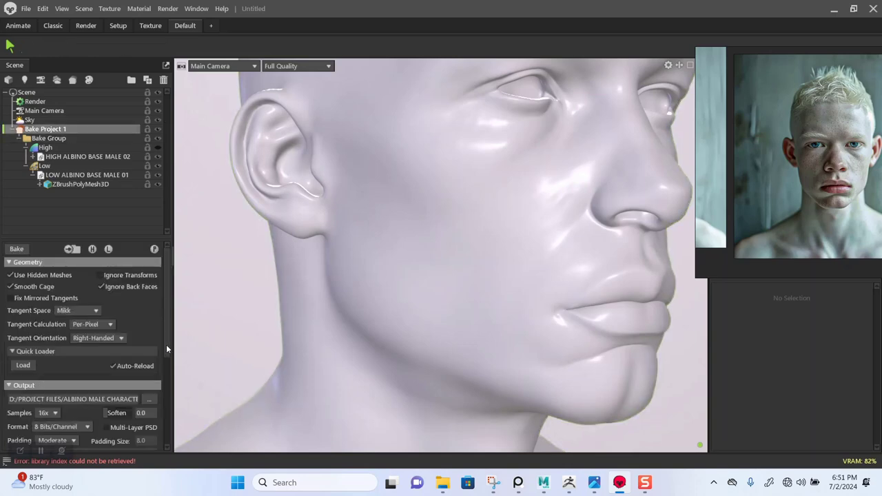
pyautogui.moveTo(166, 344)
pyautogui.mouseDown()
pyautogui.moveTo(167, 404)
pyautogui.moveTo(161, 328)
pyautogui.mouseUp()
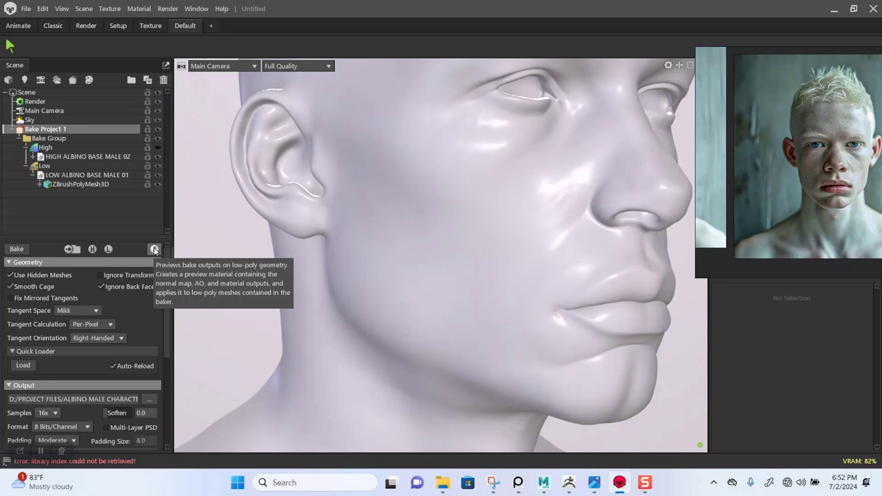
pyautogui.click(154, 248)
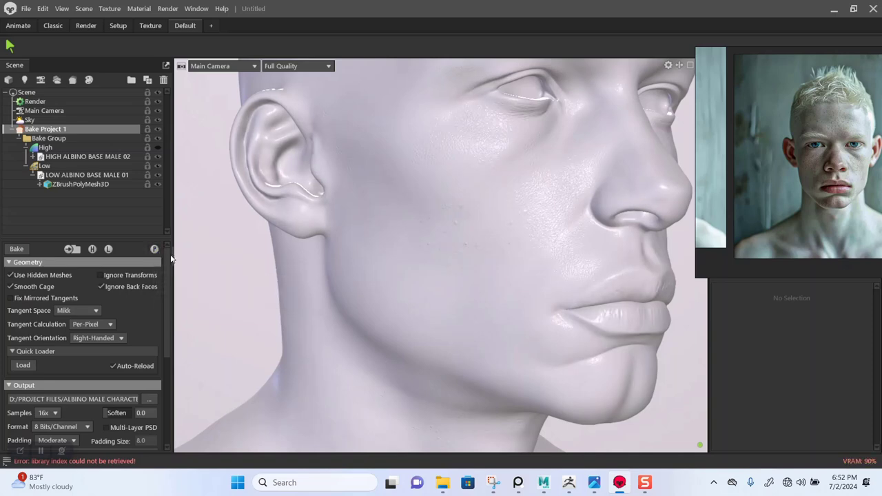
# Step: Examine the baked skin detail on the low-poly head's cheek, nose and lips
pyautogui.scroll(6, 403, 246)
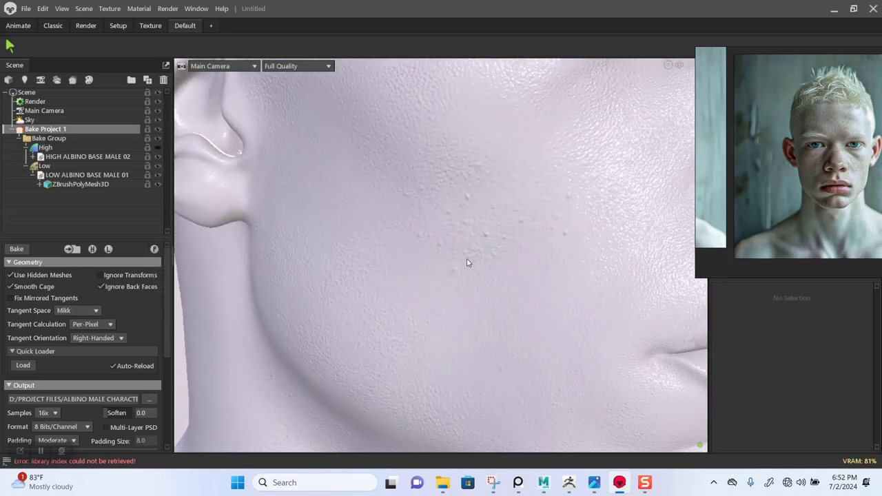
pyautogui.click(440, 256)
pyautogui.scroll(-4, 450, 255)
pyautogui.moveTo(464, 238); pyautogui.dragTo(439, 236)
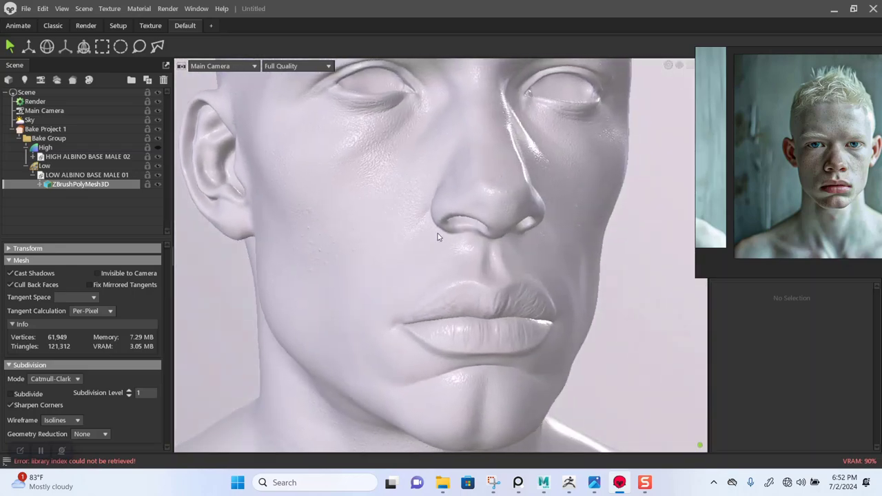
pyautogui.moveTo(439, 236); pyautogui.dragTo(418, 283, button='middle')
pyautogui.scroll(4, 421, 295)
pyautogui.moveTo(412, 235); pyautogui.dragTo(380, 295, button='middle')
pyautogui.moveTo(380, 297); pyautogui.dragTo(471, 293)
pyautogui.scroll(-4, 444, 315)
pyautogui.moveTo(441, 258); pyautogui.dragTo(324, 241, button='middle')
pyautogui.moveTo(428, 221); pyautogui.dragTo(454, 228, button='right')
pyautogui.moveTo(483, 272); pyautogui.dragTo(447, 162, button='middle')
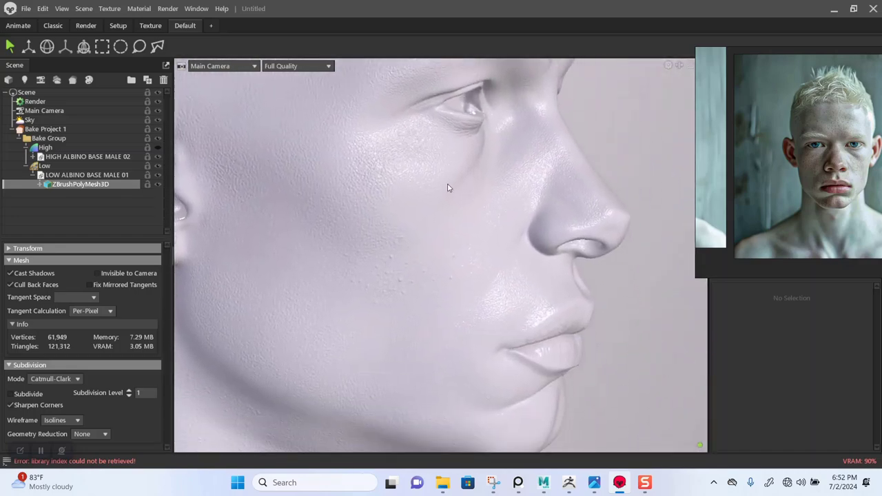
# Step: Examine the baked skin detail around the eye, the lower eyelid and the face as a whole
pyautogui.moveTo(449, 187); pyautogui.dragTo(441, 270, button='right')
pyautogui.moveTo(441, 269); pyautogui.dragTo(392, 250)
pyautogui.moveTo(392, 227); pyautogui.dragTo(404, 282, button='middle')
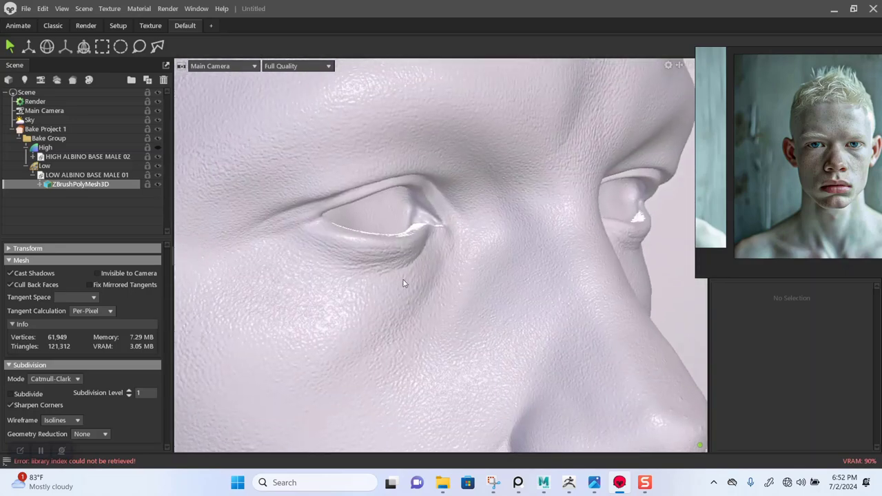
pyautogui.moveTo(404, 262); pyautogui.dragTo(390, 297, button='right')
pyautogui.moveTo(390, 293); pyautogui.dragTo(355, 299)
pyautogui.moveTo(355, 299); pyautogui.dragTo(420, 260, button='middle')
pyautogui.moveTo(420, 259); pyautogui.dragTo(432, 239)
pyautogui.moveTo(412, 235); pyautogui.dragTo(416, 259, button='right')
pyautogui.moveTo(415, 259); pyautogui.dragTo(409, 257)
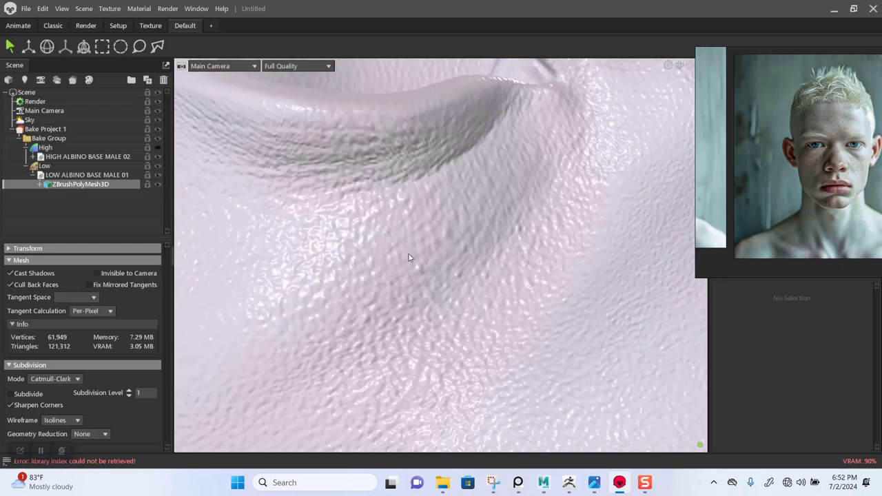
pyautogui.moveTo(409, 258); pyautogui.dragTo(393, 217, button='right')
pyautogui.scroll(-3, 393, 219)
pyautogui.scroll(2, 379, 174)
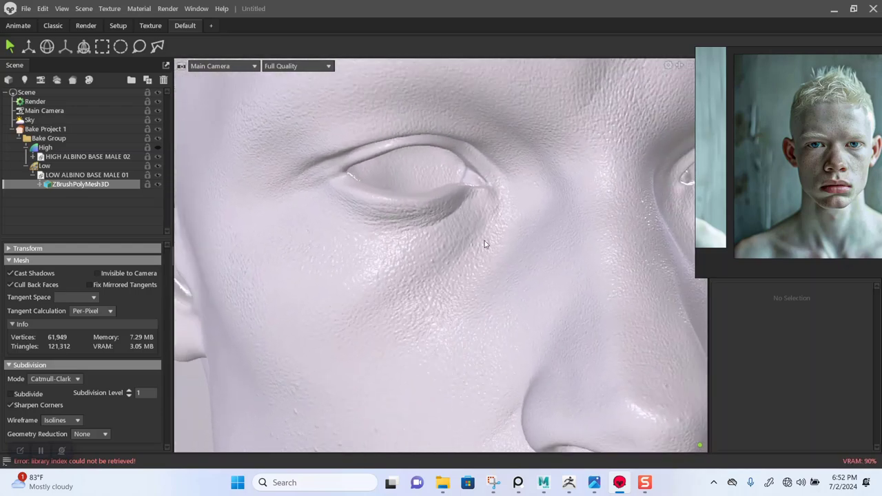
pyautogui.moveTo(484, 240); pyautogui.dragTo(449, 174, button='right')
pyautogui.moveTo(479, 217); pyautogui.dragTo(461, 219)
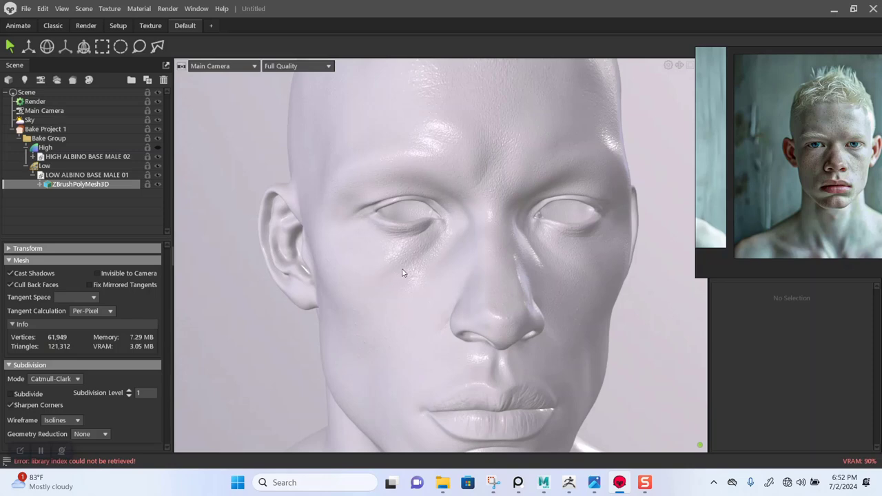
pyautogui.moveTo(394, 263)
pyautogui.mouseDown(button='right')
pyautogui.moveTo(399, 286)
pyautogui.moveTo(395, 251)
pyautogui.mouseUp(button='right')
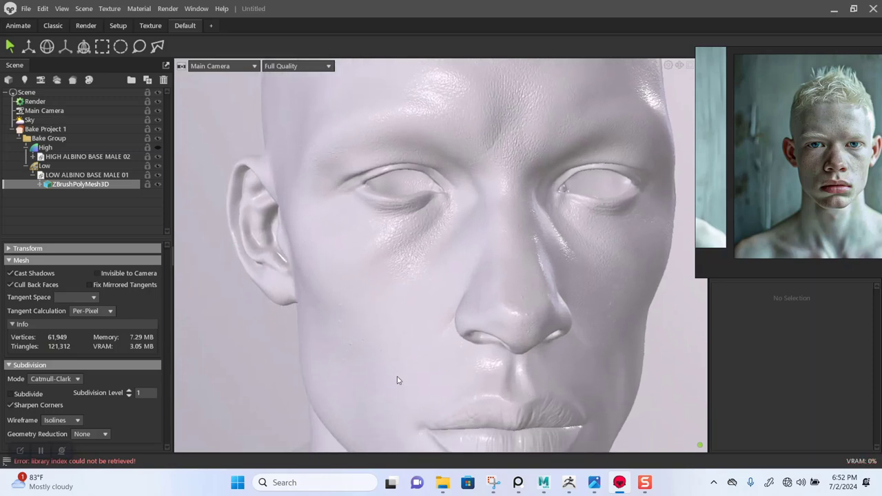
# Step: Switch to File Explorer's ZEXPORT window and open the TOOLBAG folder inside ZMAPS
pyautogui.moveTo(442, 483)
pyautogui.moveTo(435, 444)
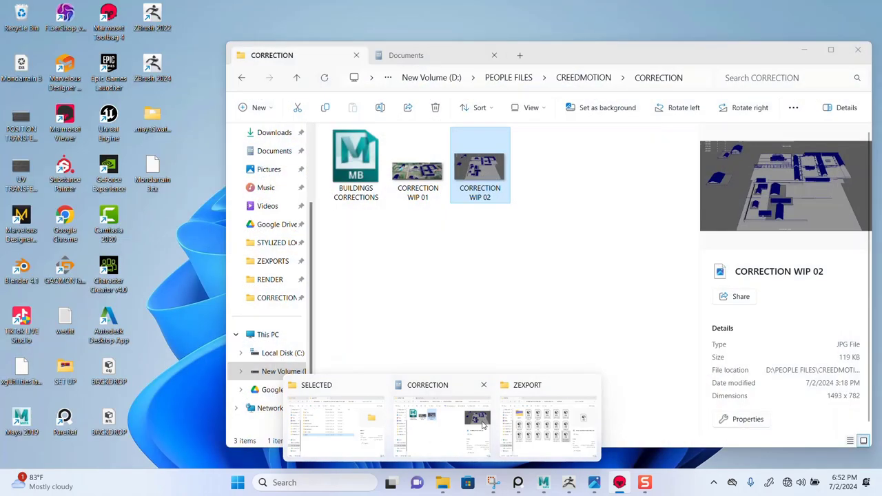
pyautogui.moveTo(534, 423)
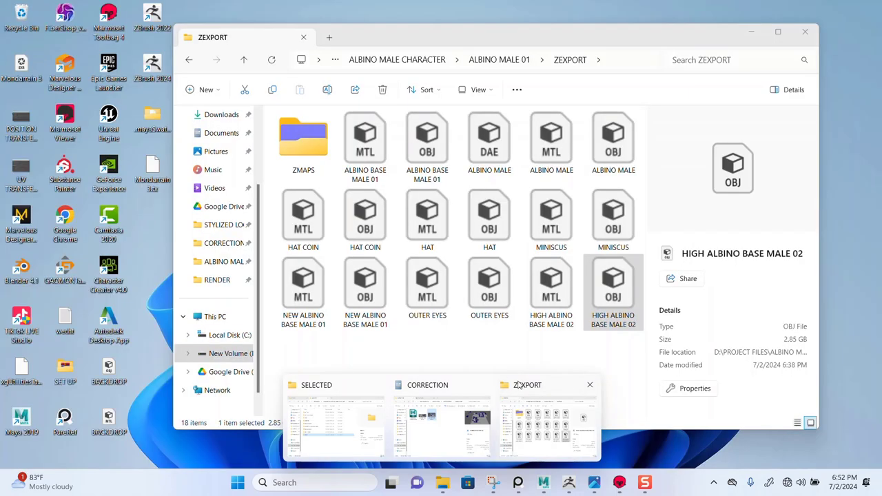
pyautogui.click(521, 386)
pyautogui.doubleClick(307, 138)
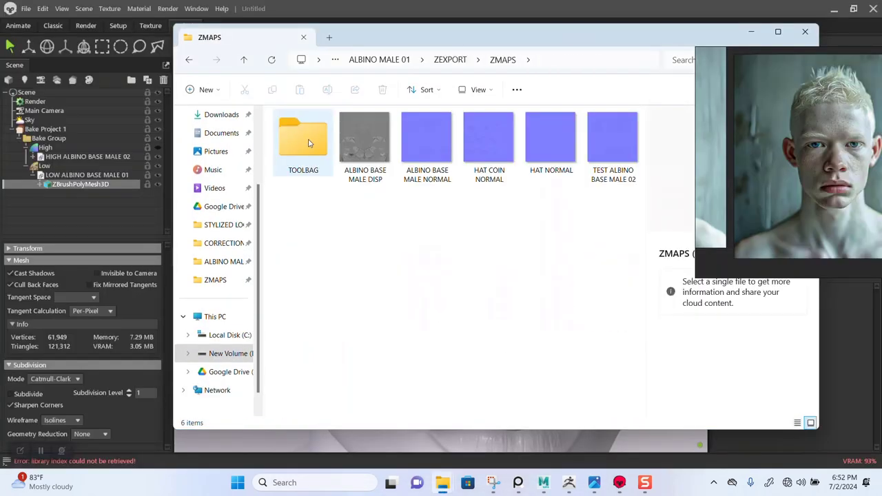
pyautogui.doubleClick(308, 136)
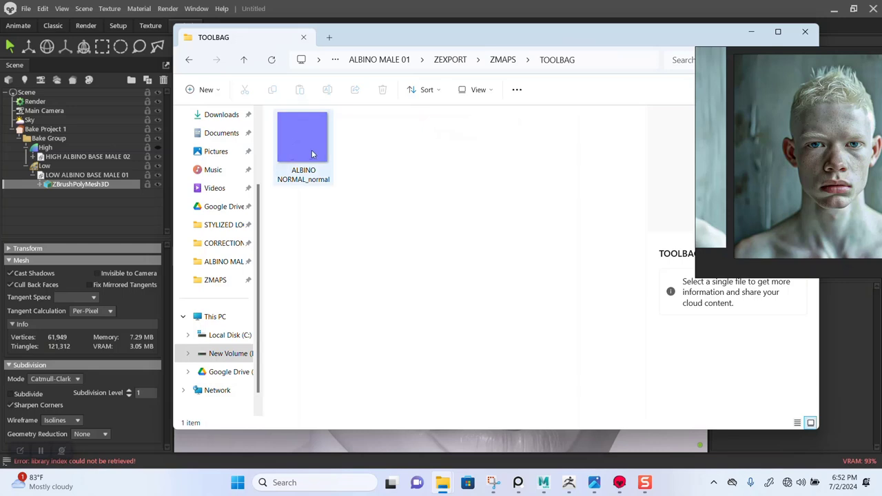
# Step: Rename the baked normal map file as TOOLBAG ALBINO NORMAL_normal
pyautogui.click(312, 149)
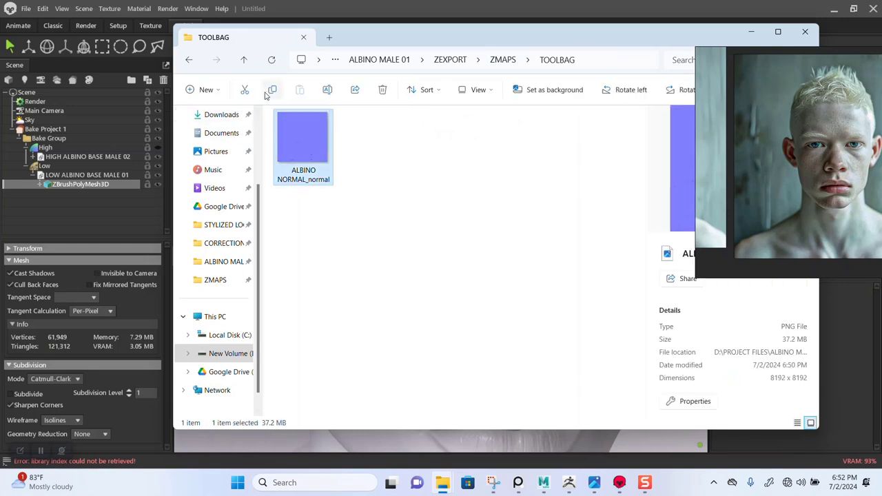
pyautogui.click(327, 91)
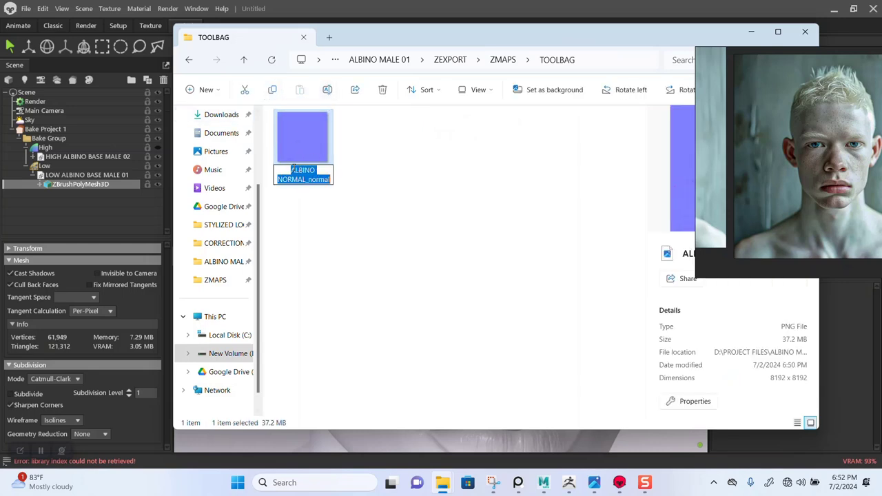
pyautogui.click(292, 170)
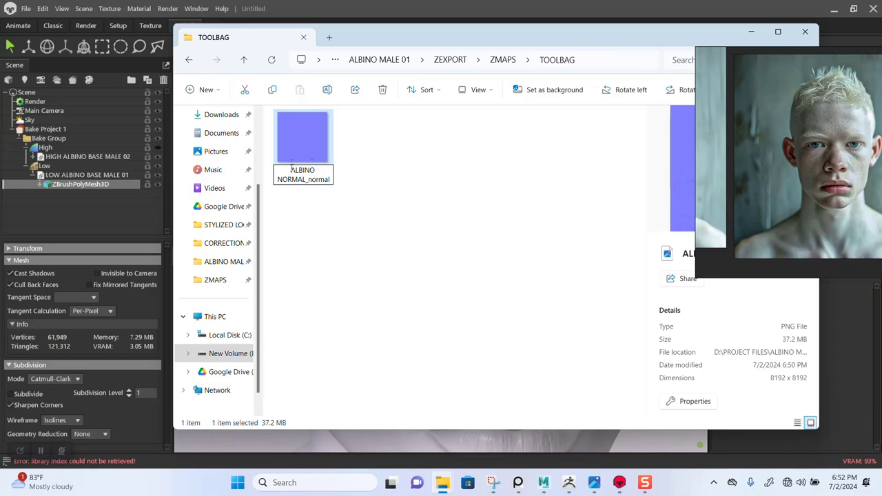
pyautogui.write('TOOLBAG')
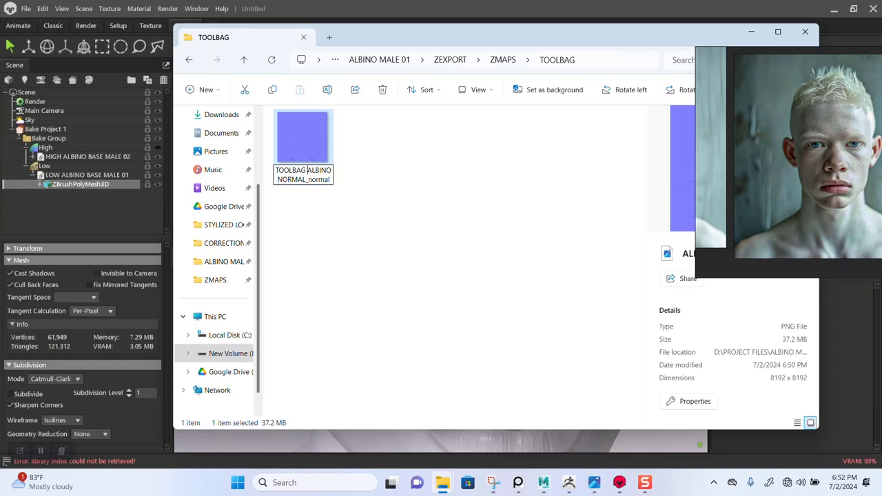
pyautogui.press('Return')
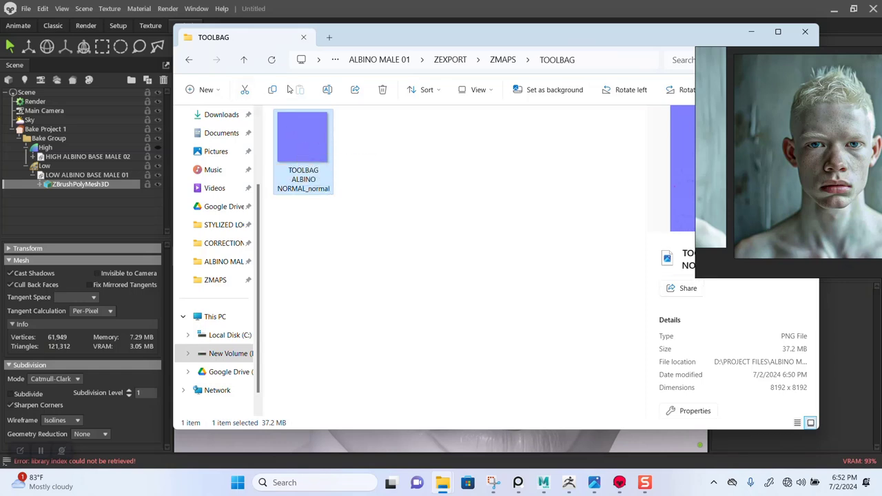
# Step: Move the TOOLBAG ALBINO NORMAL_normal file up into the ZMAPS folder and switch back to Marmoset Toolbag
pyautogui.click(245, 89)
pyautogui.click(189, 61)
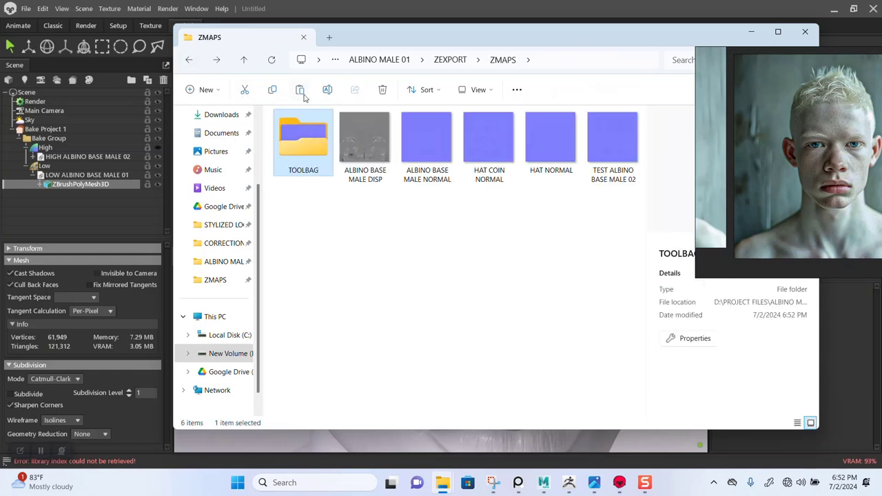
pyautogui.click(300, 89)
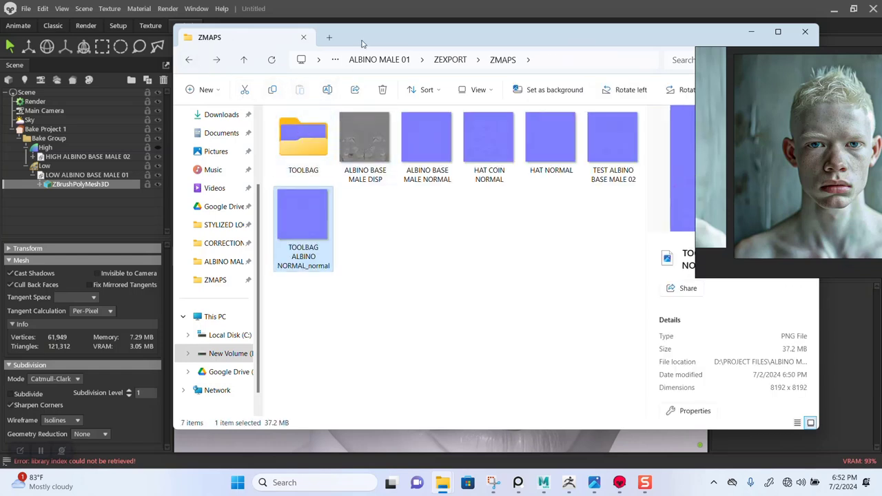
pyautogui.click(370, 16)
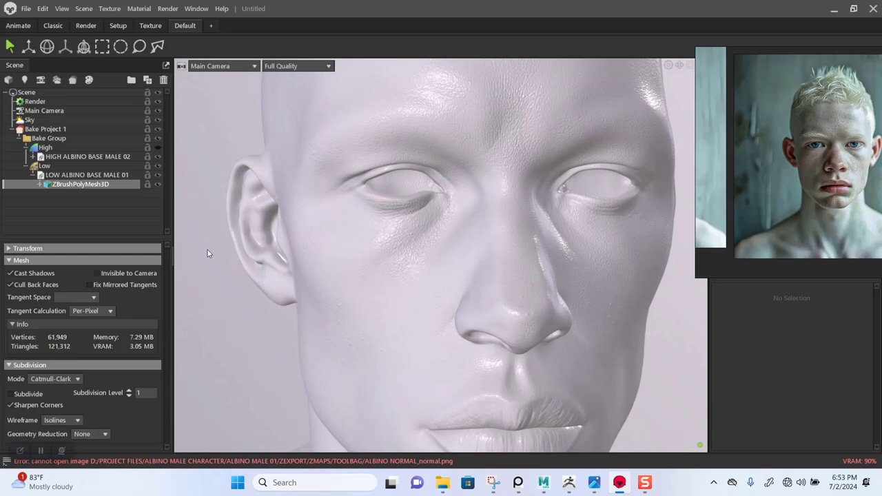
# Step: Move the reference photo off the materials list and toggle the low-poly visibility of Bake Project 1 off and on
pyautogui.moveTo(706, 155); pyautogui.dragTo(69, 65)
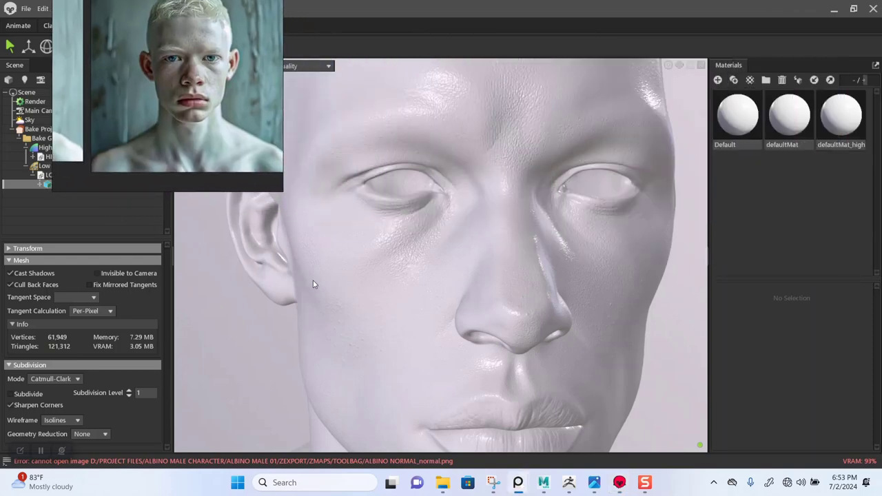
pyautogui.moveTo(323, 283); pyautogui.dragTo(326, 278)
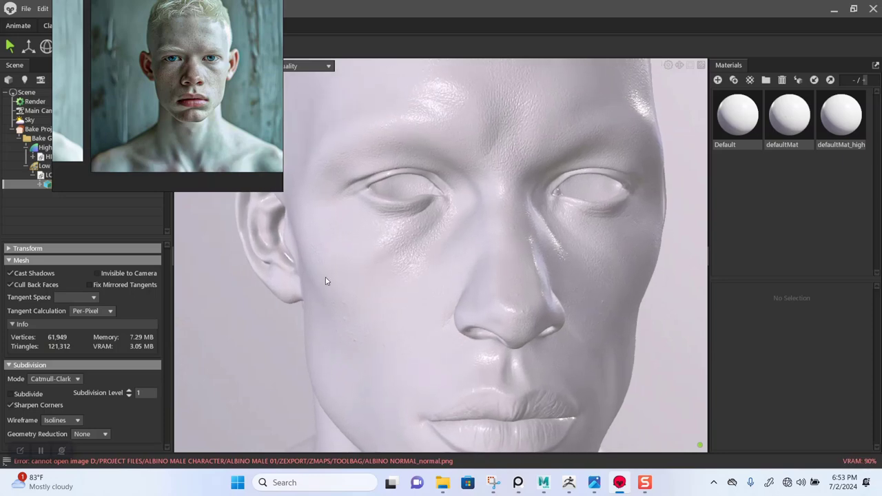
pyautogui.click(66, 129)
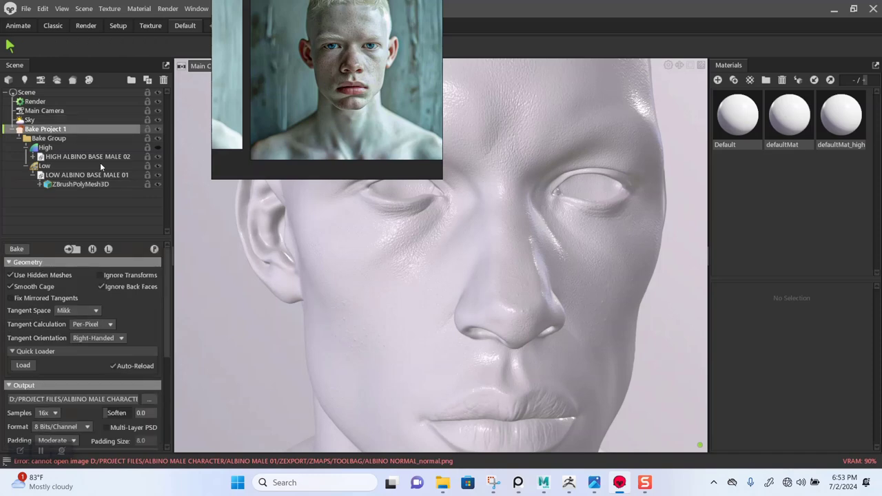
pyautogui.click(155, 249)
pyautogui.click(109, 249)
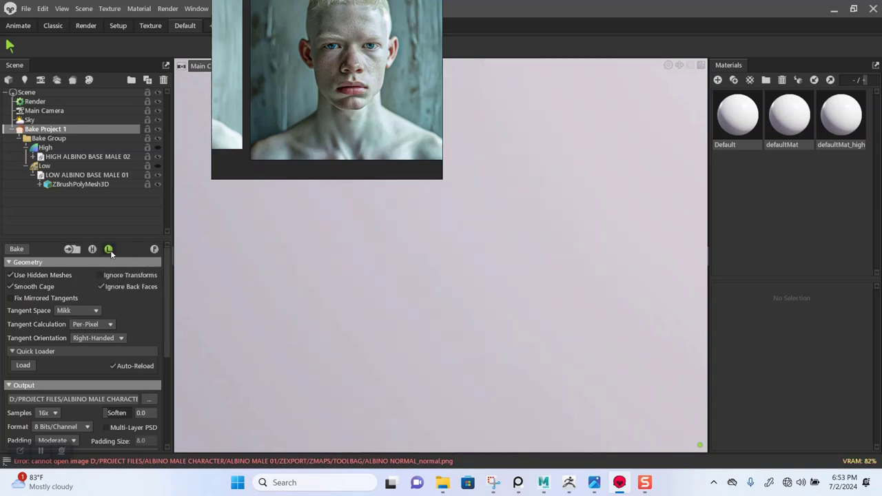
pyautogui.click(109, 249)
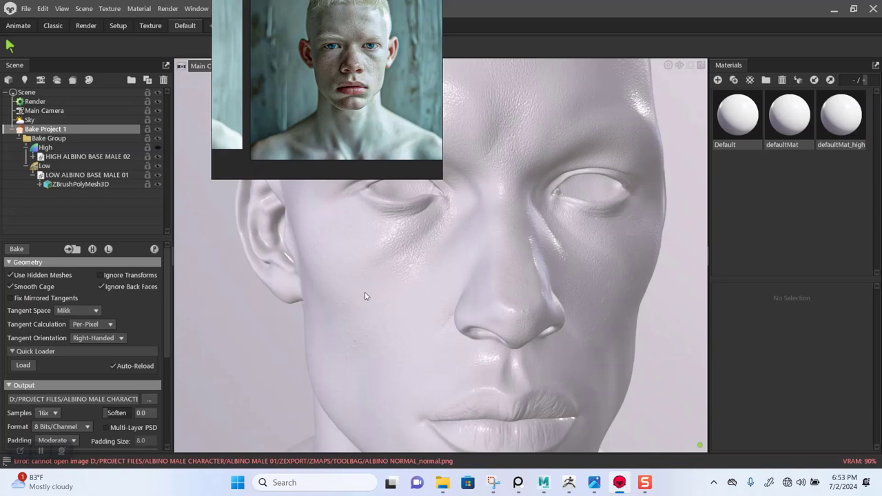
# Step: Remove the normal map from the defaultMat material
pyautogui.click(849, 136)
pyautogui.click(789, 119)
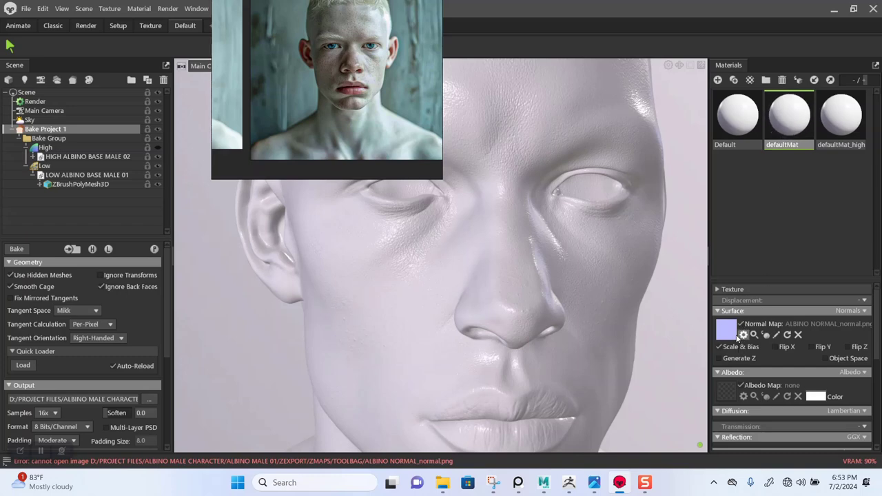
pyautogui.click(798, 334)
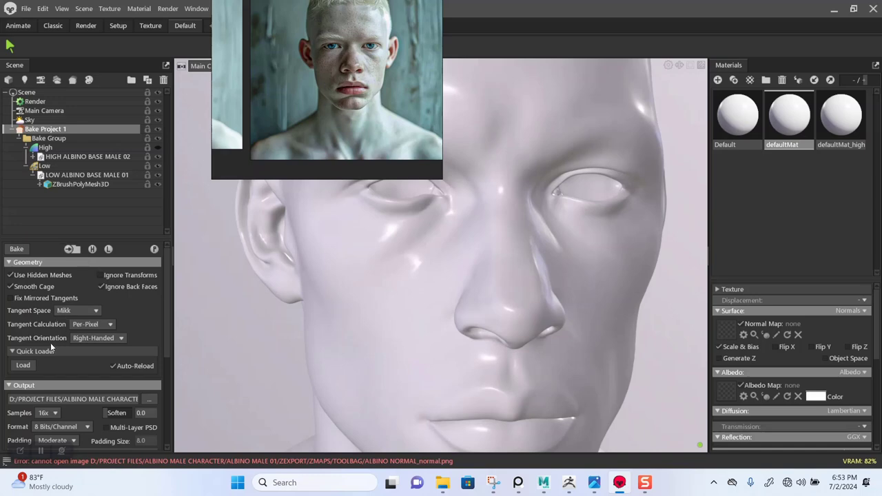
# Step: Set the output samples of Bake Project 1 to 64x and bake the maps again
pyautogui.scroll(-3, 57, 383)
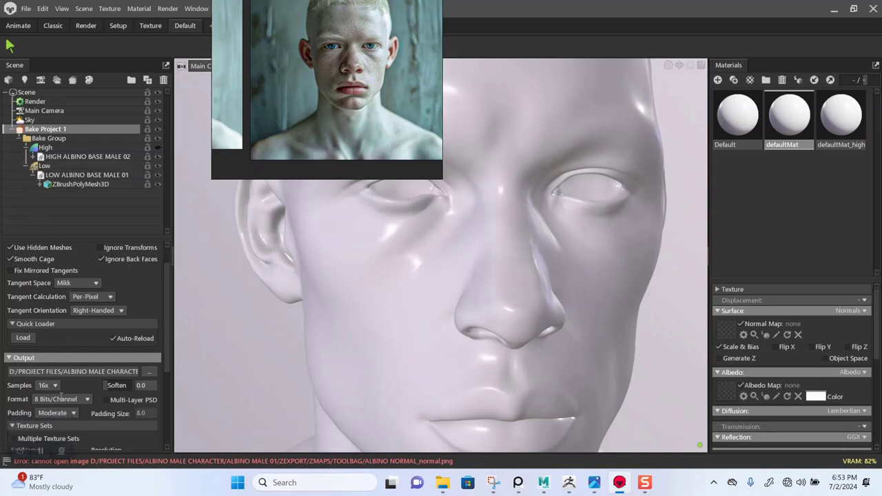
pyautogui.click(46, 330)
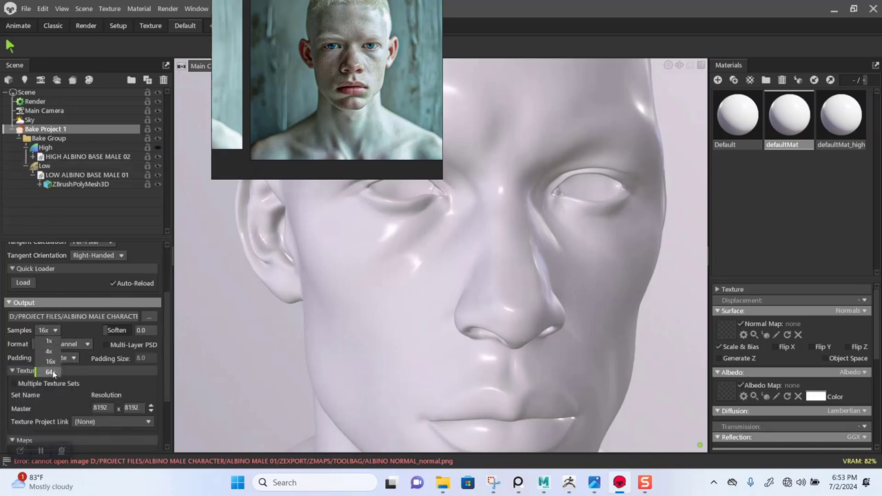
pyautogui.click(79, 375)
pyautogui.scroll(1, 91, 372)
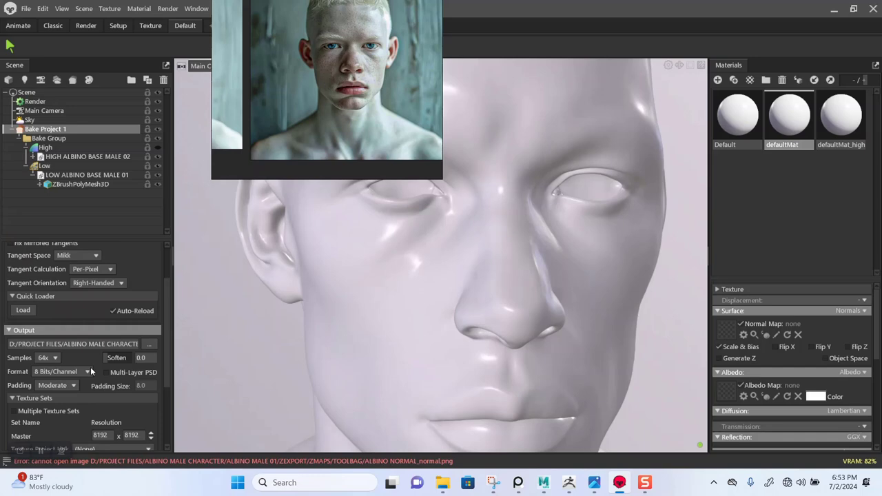
pyautogui.scroll(2, 72, 341)
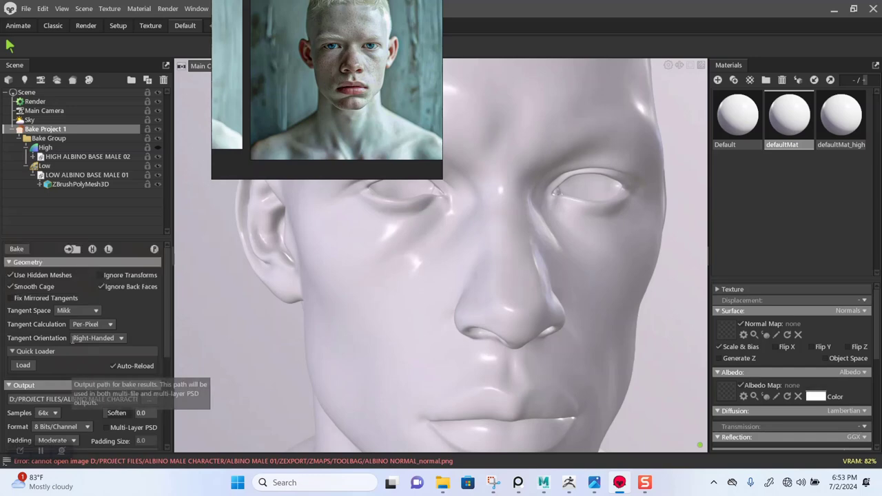
pyautogui.click(17, 250)
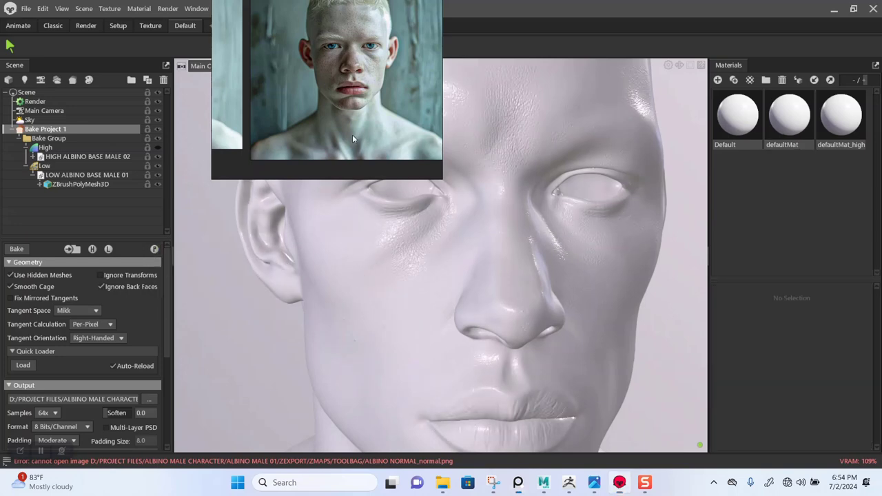
# Step: Examine the rebaked skin detail around the low-poly head's eye and lower eyelid
pyautogui.scroll(3, 502, 286)
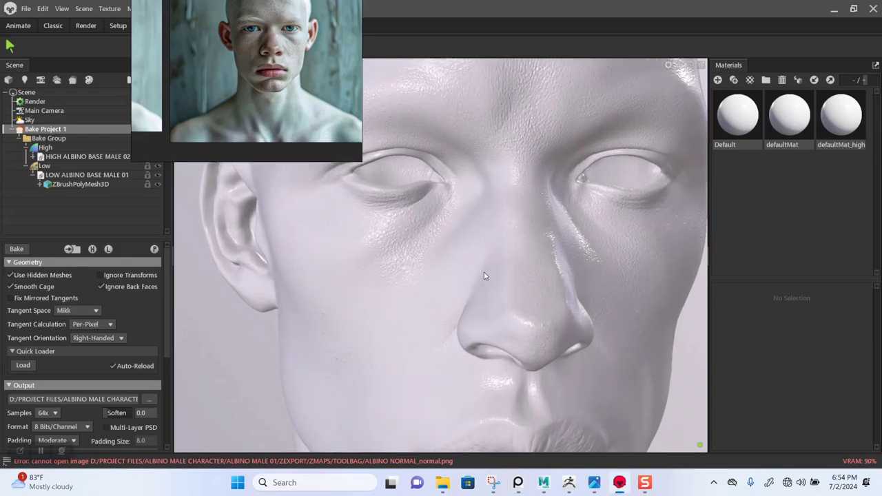
pyautogui.moveTo(483, 272); pyautogui.dragTo(496, 333, button='right')
pyautogui.rightClick(497, 333)
pyautogui.click(439, 283)
pyautogui.moveTo(452, 299); pyautogui.dragTo(410, 262, button='right')
pyautogui.moveTo(463, 227); pyautogui.dragTo(424, 370, button='middle')
pyautogui.moveTo(403, 273); pyautogui.dragTo(498, 308)
pyautogui.scroll(3, 498, 306)
pyautogui.moveTo(499, 305); pyautogui.dragTo(496, 265, button='middle')
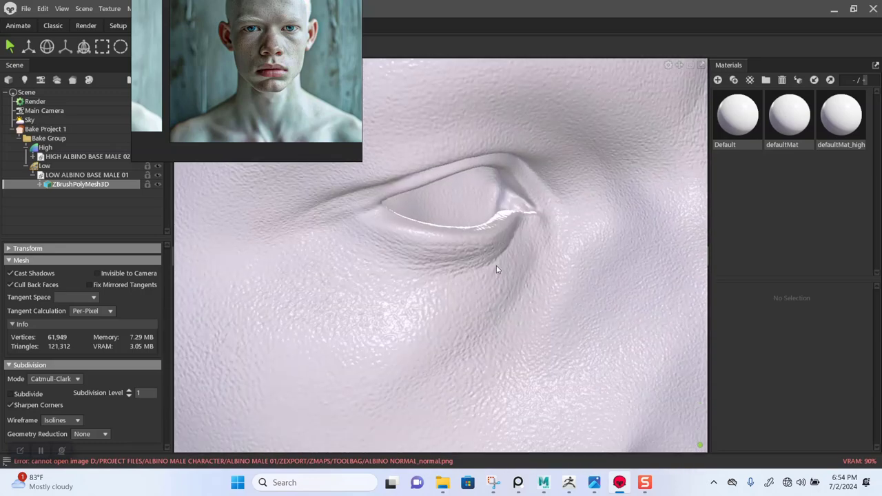
# Step: Examine the rebaked skin detail on the cheek, lips and underside of the nose
pyautogui.scroll(-3, 496, 269)
pyautogui.moveTo(407, 223); pyautogui.dragTo(425, 177, button='middle')
pyautogui.scroll(4, 447, 249)
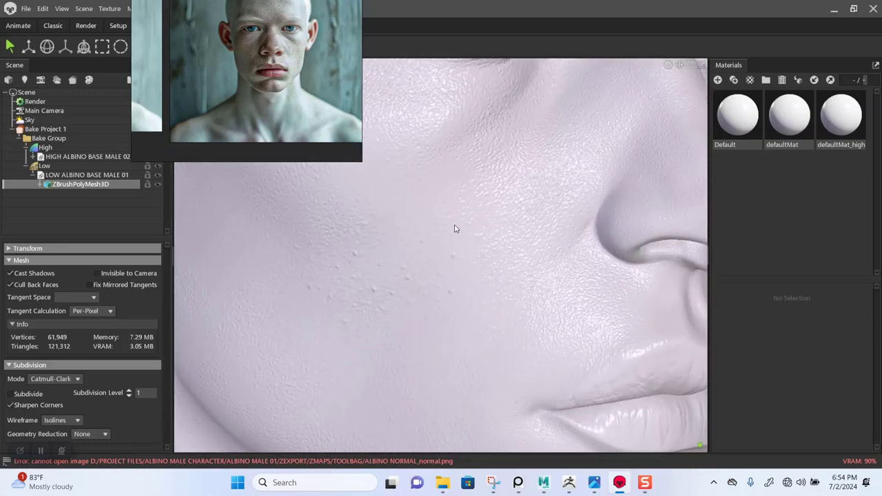
pyautogui.moveTo(455, 229); pyautogui.dragTo(468, 199, button='middle')
pyautogui.moveTo(468, 200); pyautogui.dragTo(366, 181)
pyautogui.scroll(-2, 404, 202)
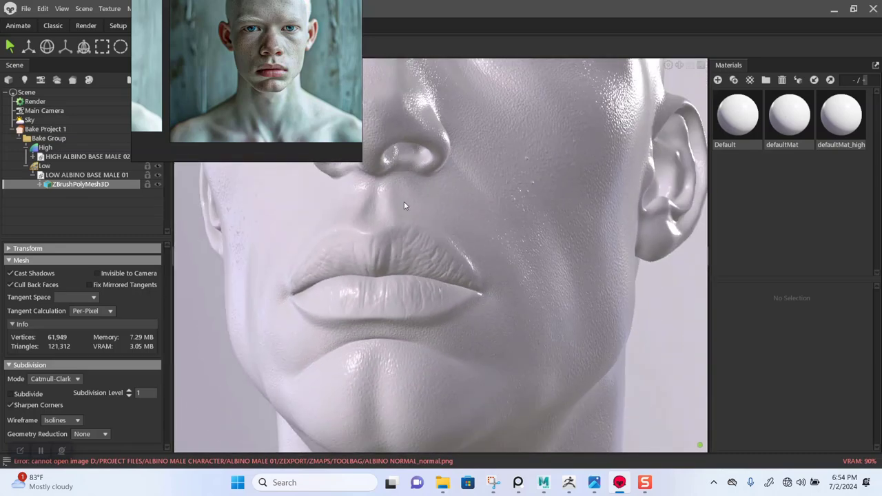
pyautogui.moveTo(404, 205); pyautogui.dragTo(441, 246, button='middle')
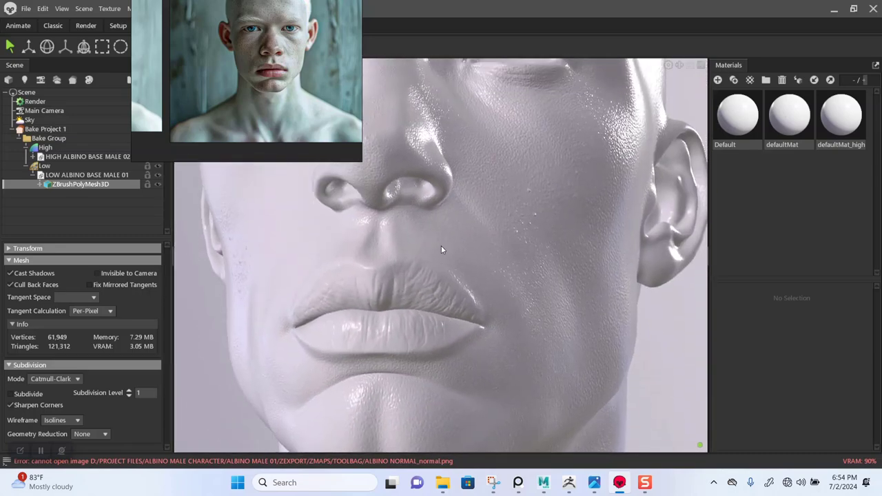
# Step: Set the albedo color of the defaultMat material to dark grey 3b3b3b
pyautogui.click(732, 117)
pyautogui.click(782, 116)
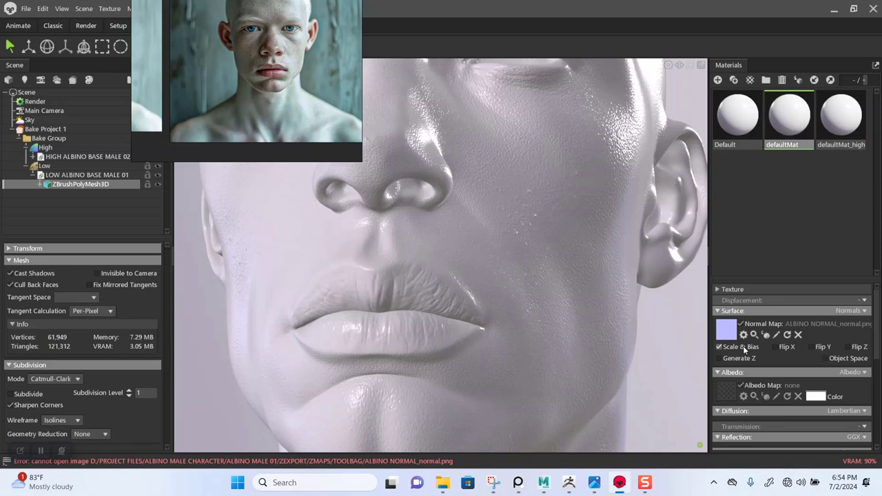
pyautogui.click(814, 397)
pyautogui.click(309, 231)
pyautogui.moveTo(309, 232); pyautogui.dragTo(302, 268)
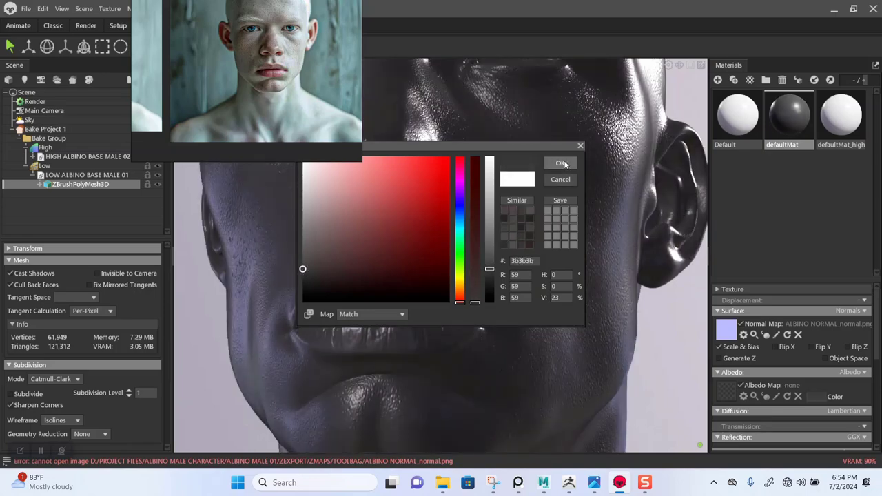
pyautogui.click(560, 162)
# Step: Examine the normal map detail on the dark head around the eyes, forehead and both sides of the face
pyautogui.moveTo(494, 220); pyautogui.dragTo(473, 202)
pyautogui.moveTo(473, 202); pyautogui.dragTo(478, 254, button='right')
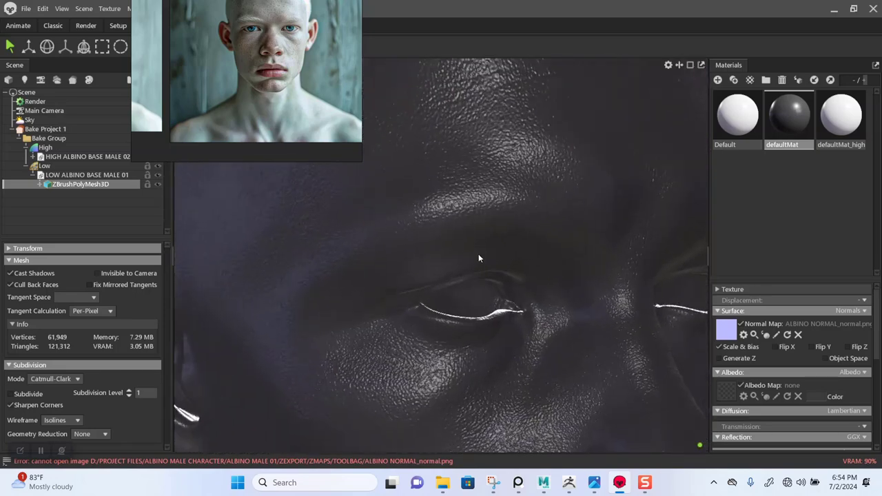
pyautogui.moveTo(478, 254); pyautogui.dragTo(580, 261)
pyautogui.keyDown('shift'); pyautogui.moveTo(529, 256); pyautogui.dragTo(486, 257); pyautogui.keyUp('shift')
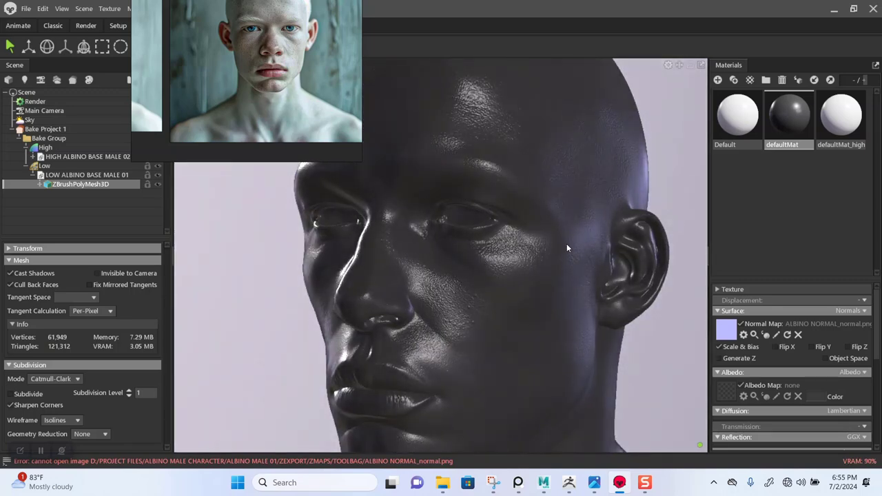
pyautogui.moveTo(509, 266); pyautogui.dragTo(474, 271)
pyautogui.scroll(-5, 474, 270)
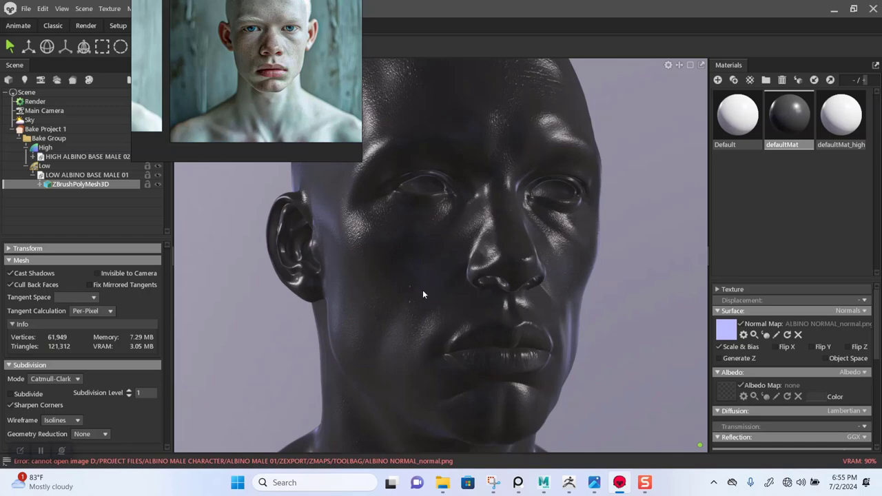
pyautogui.scroll(-3, 407, 283)
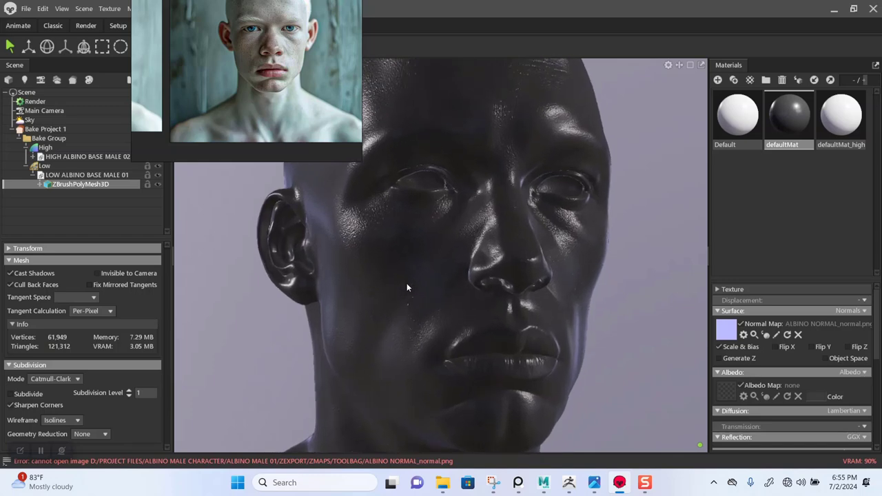
# Step: Examine the normal map detail on the dark model's neck, collarbones and chest, and review the bust as a whole
pyautogui.moveTo(424, 336); pyautogui.dragTo(460, 205, button='middle')
pyautogui.scroll(3, 460, 284)
pyautogui.scroll(3, 469, 316)
pyautogui.scroll(-5, 469, 317)
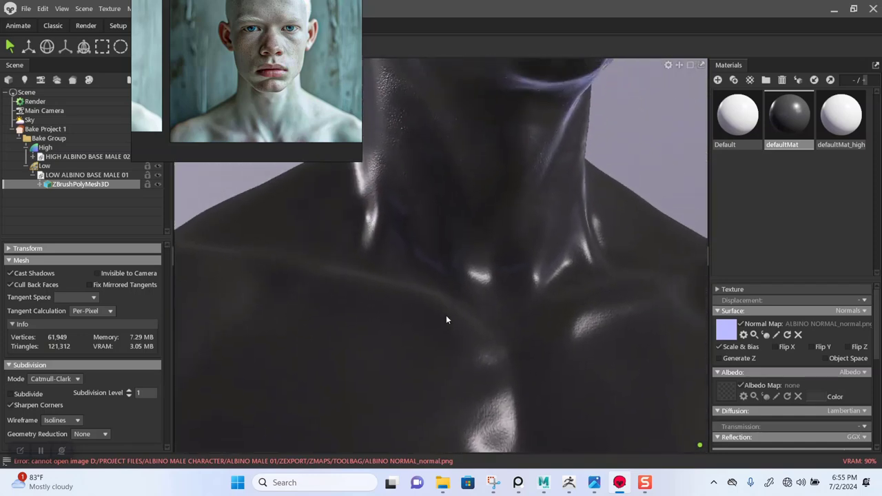
pyautogui.moveTo(412, 282); pyautogui.dragTo(481, 307)
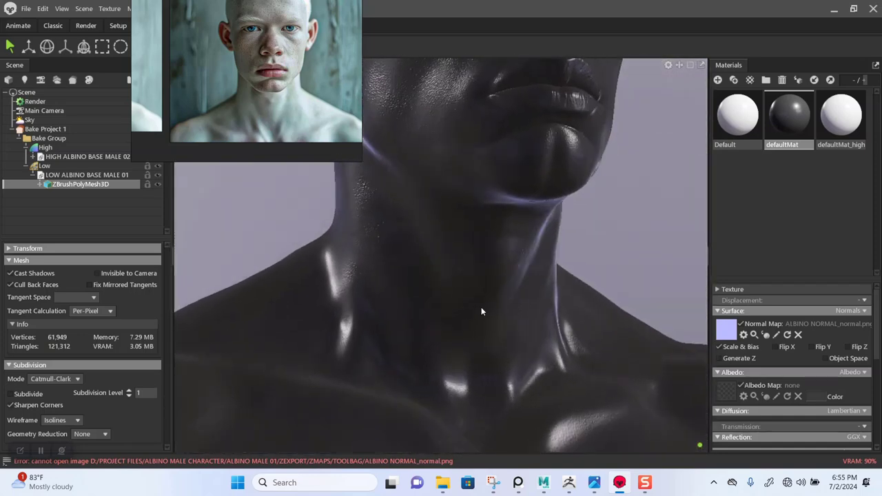
pyautogui.scroll(-3, 475, 298)
pyautogui.moveTo(473, 292); pyautogui.dragTo(487, 168, button='middle')
pyautogui.scroll(-3, 468, 307)
pyautogui.moveTo(465, 312); pyautogui.dragTo(477, 246)
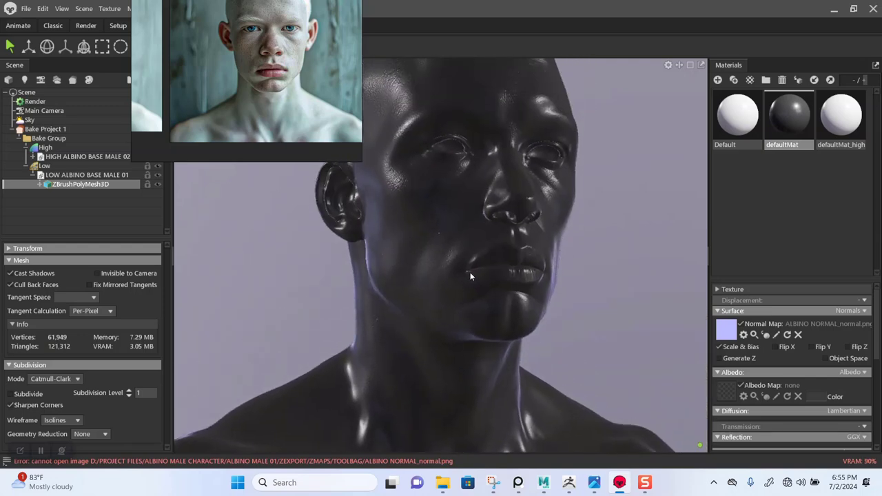